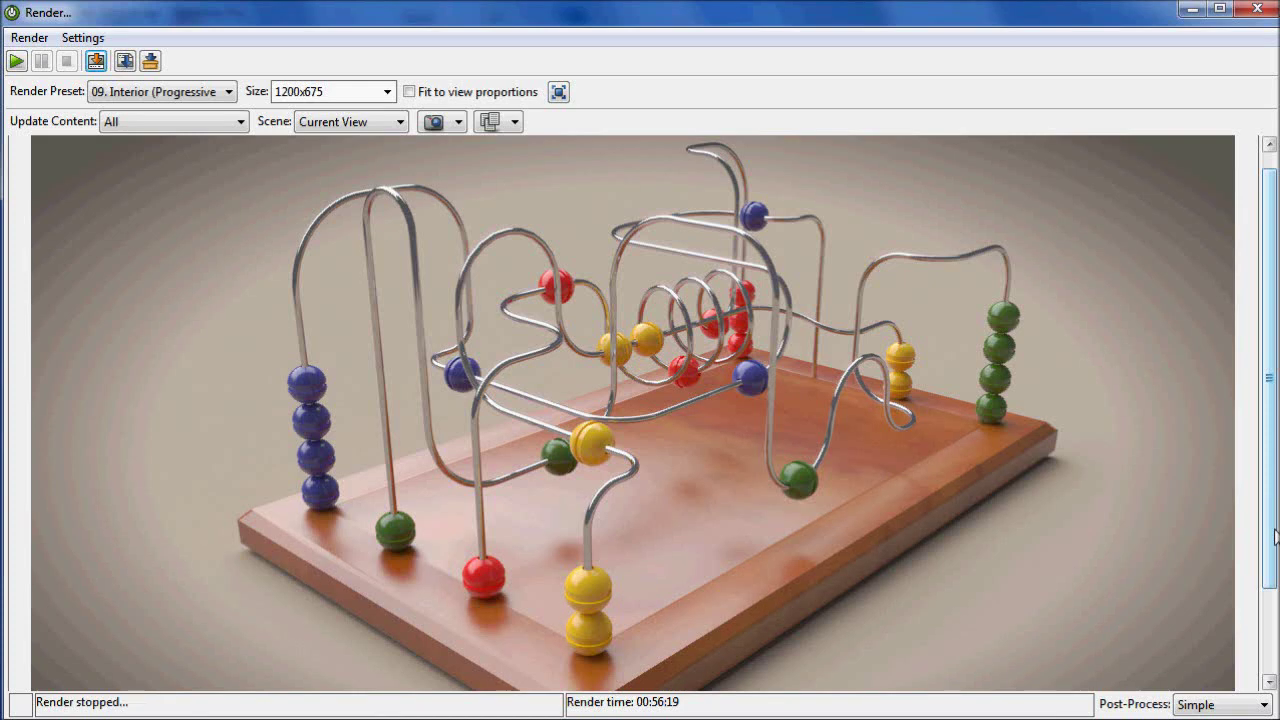
Shrink the finished Twilight render window to reveal SketchUp, then close the render
{"action": "left_click_drag", "start_coordinate": [1274, 545], "coordinate": [1274, 587]}
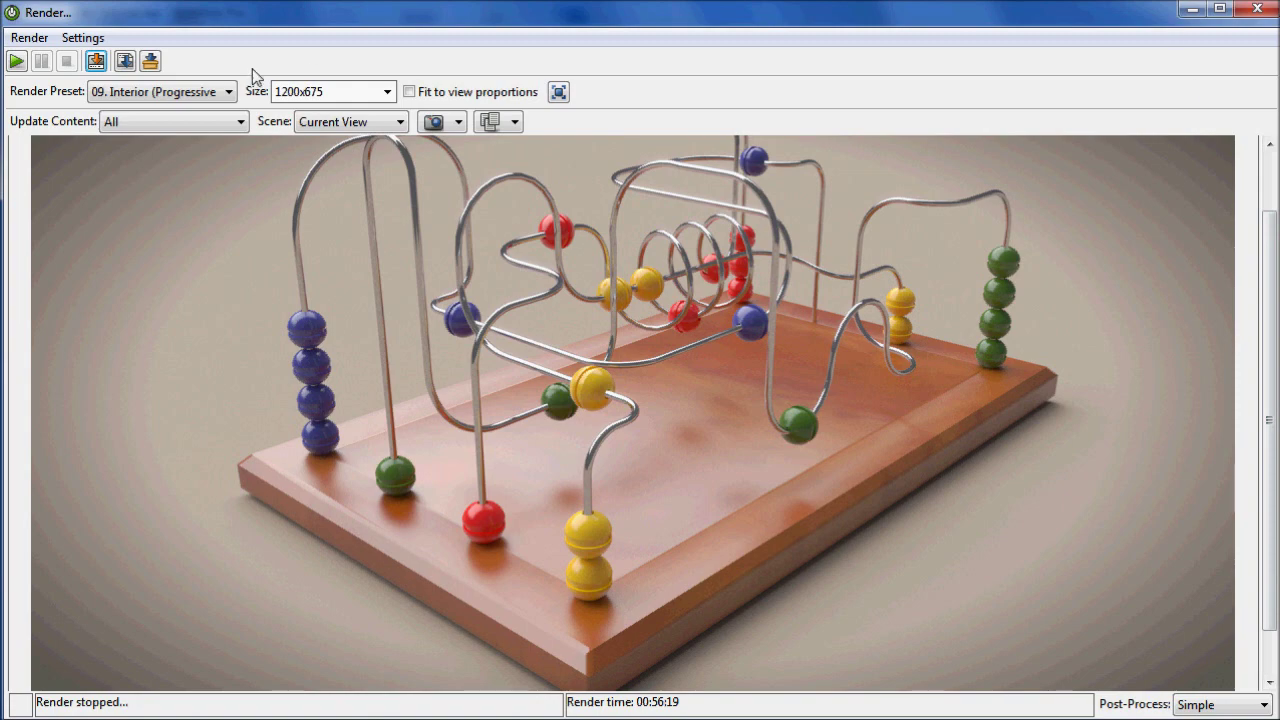
{"action": "mouse_move", "coordinate": [5, 115]}
{"action": "left_mouse_down"}
{"action": "mouse_move", "coordinate": [768, 133]}
{"action": "mouse_move", "coordinate": [558, 133]}
{"action": "left_mouse_up"}
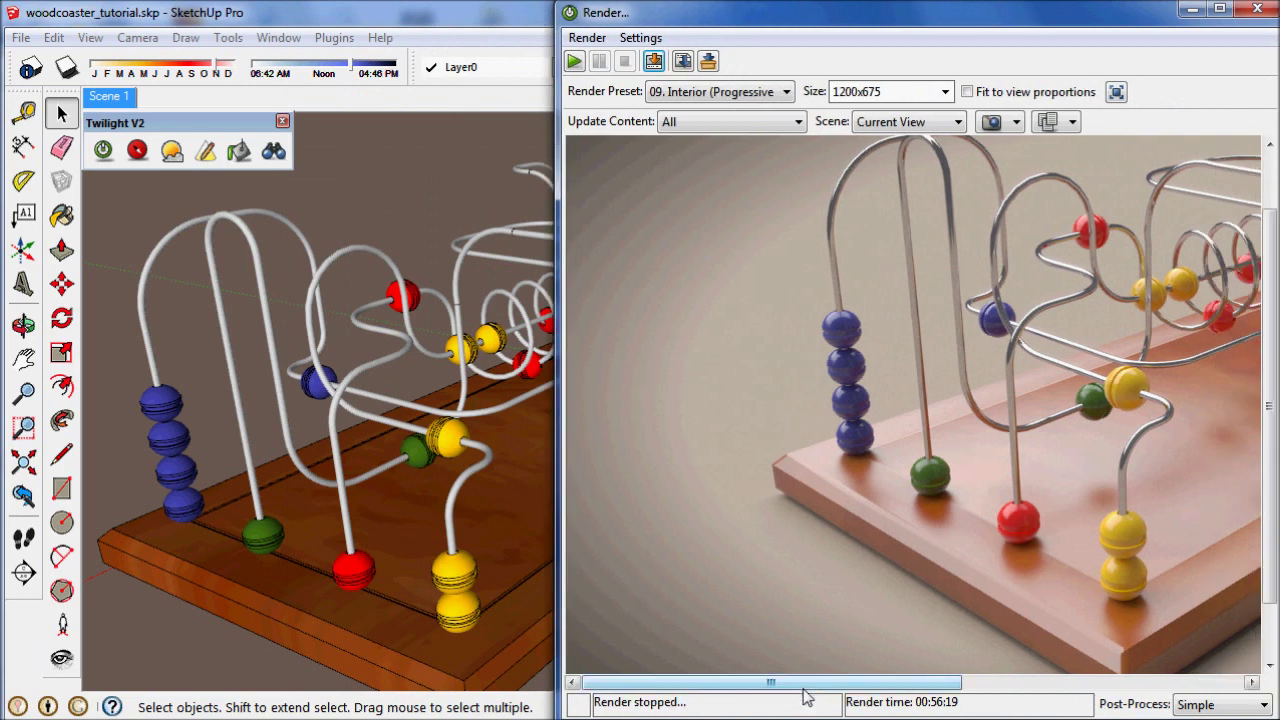
{"action": "left_click_drag", "start_coordinate": [809, 686], "coordinate": [944, 688]}
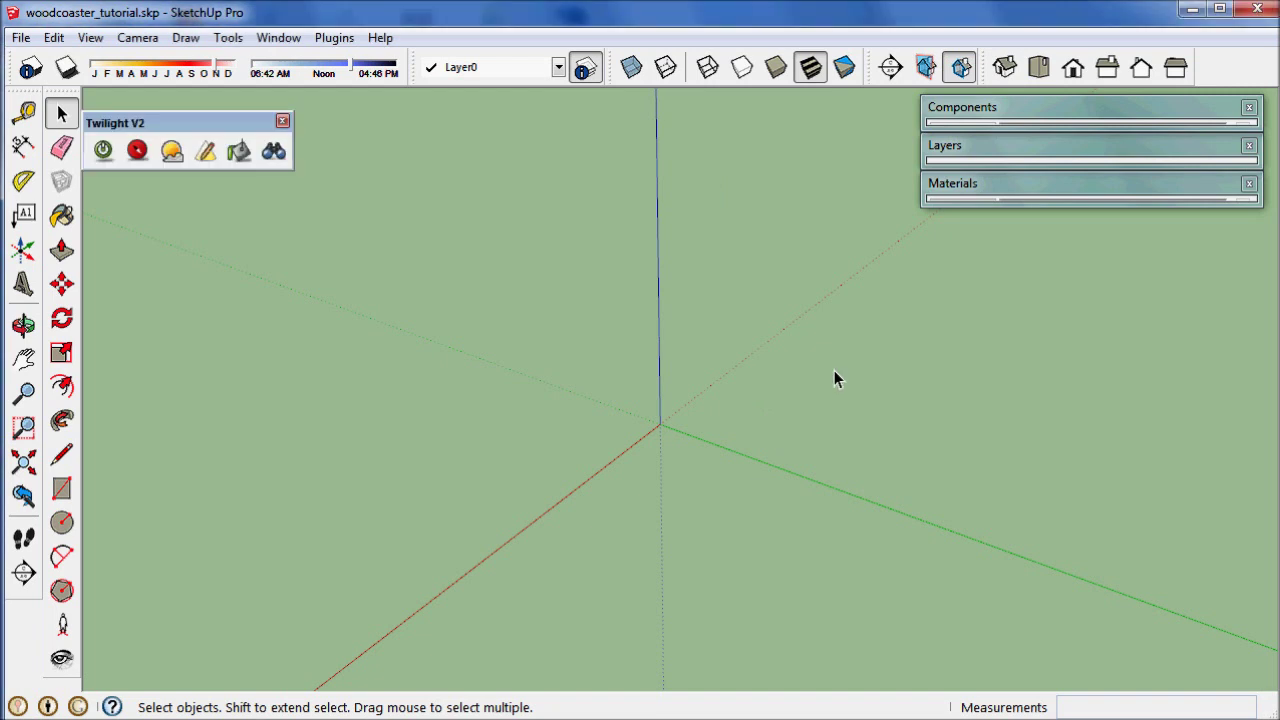
Expand the Layers tray and tick Visible for the Imported layer
{"action": "left_click", "coordinate": [1020, 108]}
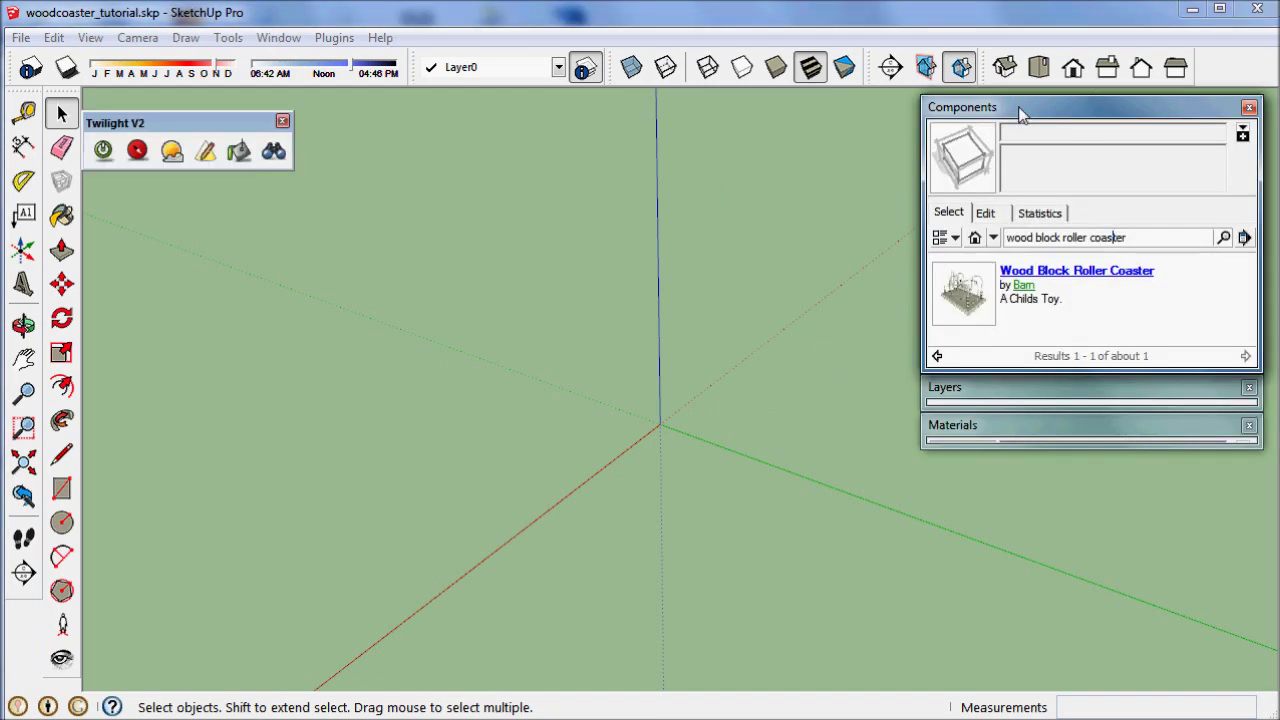
{"action": "left_click_drag", "start_coordinate": [1007, 237], "coordinate": [1125, 237]}
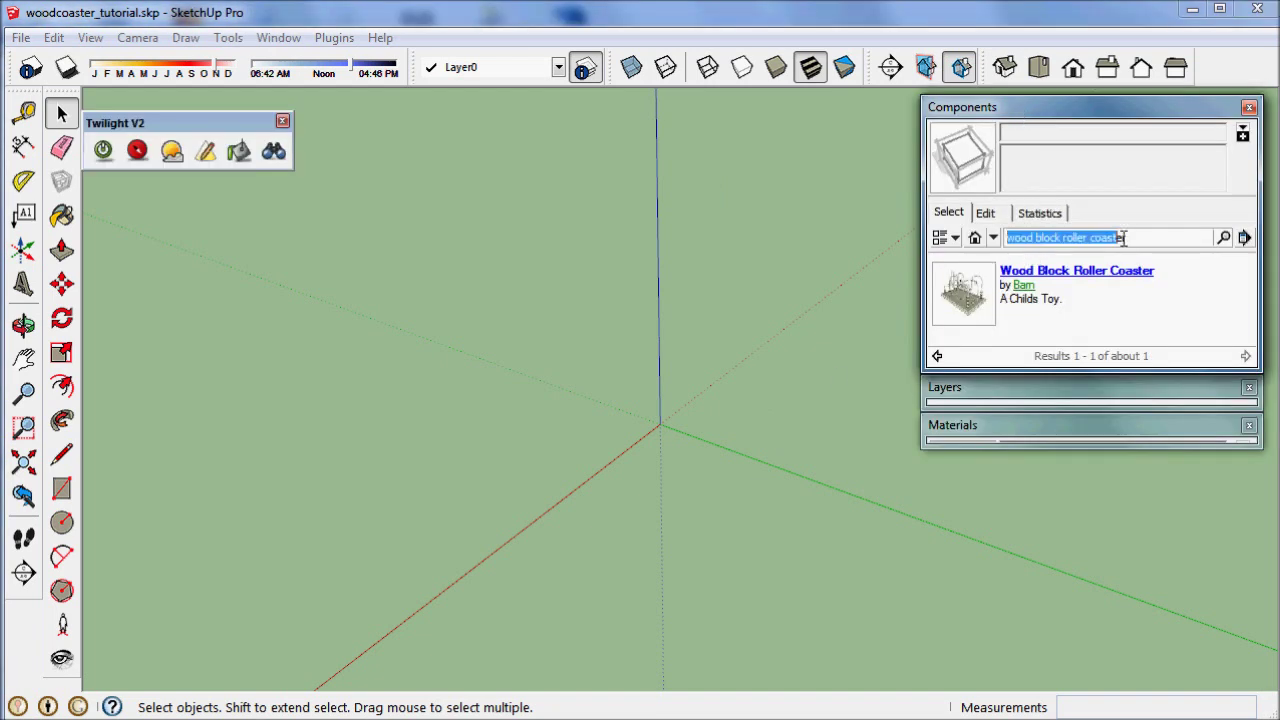
{"action": "left_click", "coordinate": [1135, 237]}
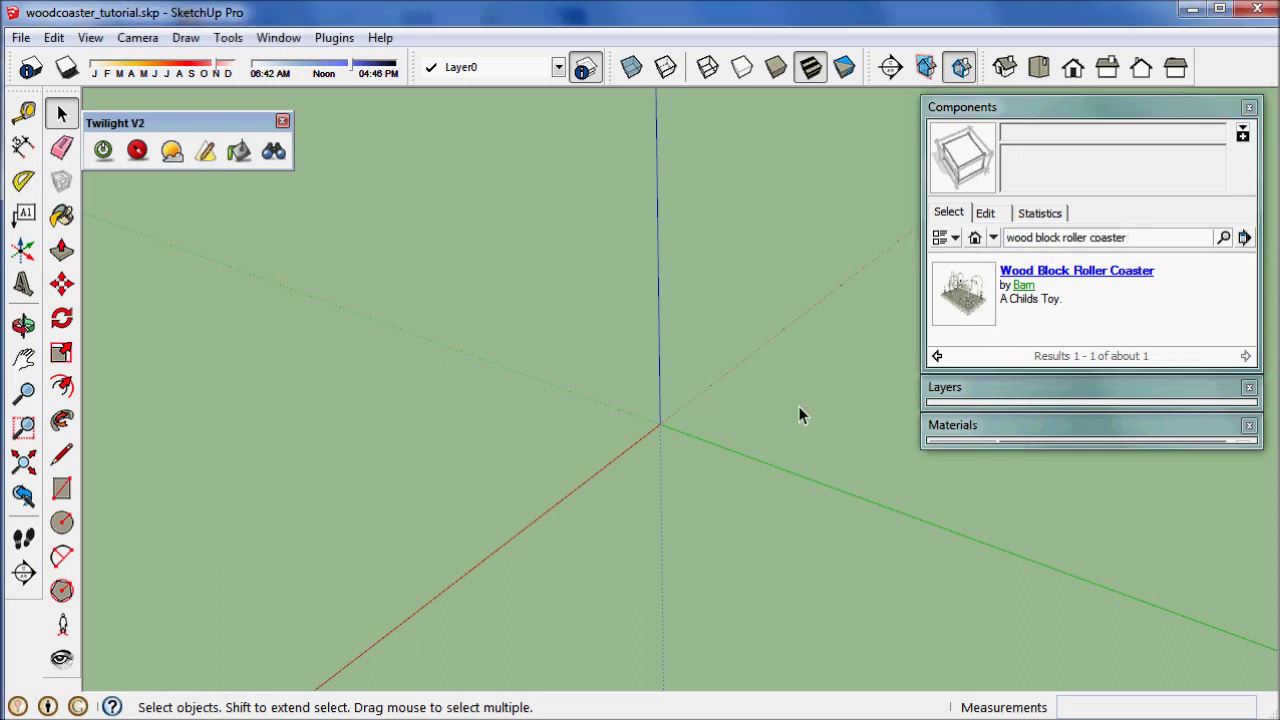
{"action": "mouse_move", "coordinate": [1038, 369]}
{"action": "left_mouse_down"}
{"action": "mouse_move", "coordinate": [1040, 340]}
{"action": "mouse_move", "coordinate": [1041, 362]}
{"action": "left_mouse_up"}
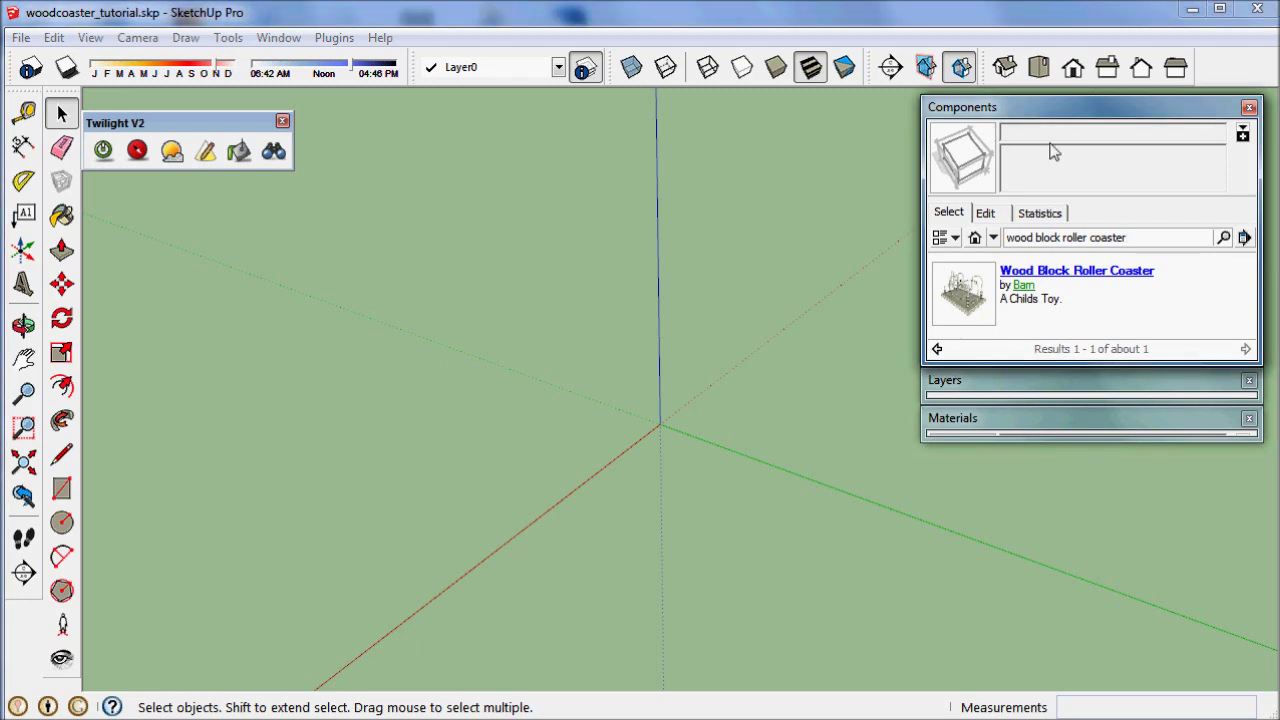
{"action": "left_click", "coordinate": [1043, 380]}
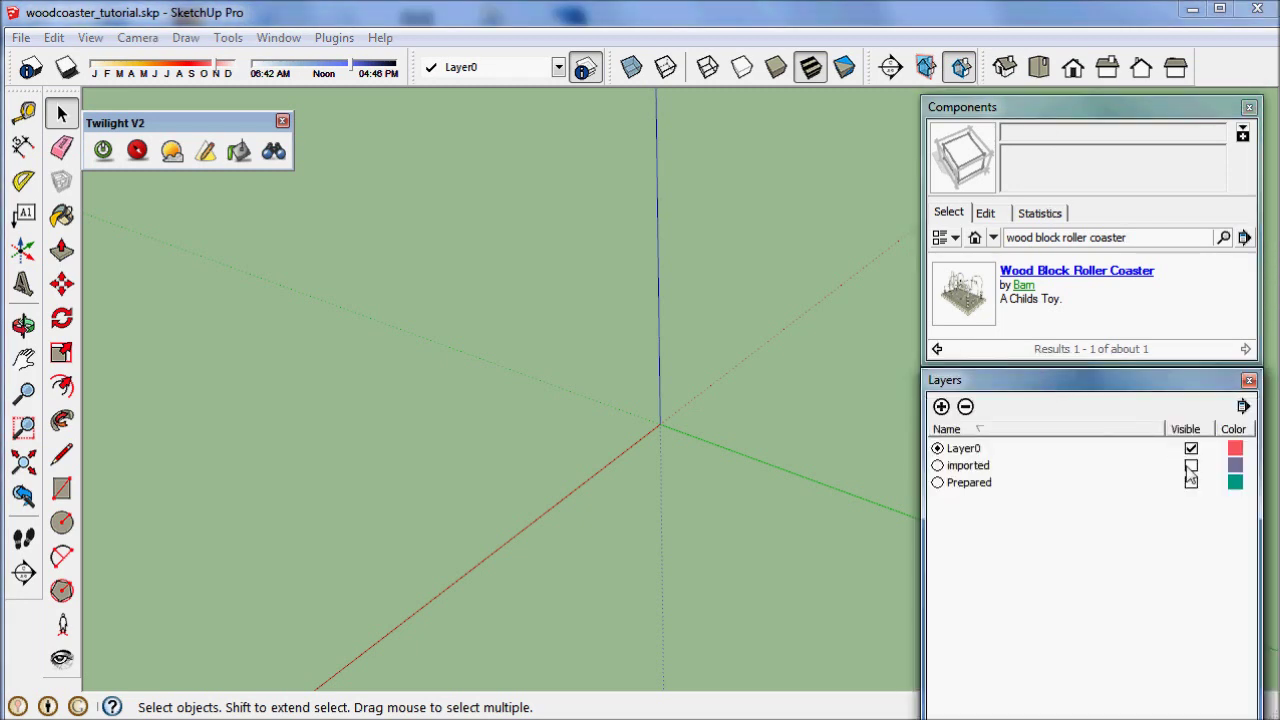
{"action": "left_click", "coordinate": [1191, 465]}
Close the Components tray, move Layers to the top, and orbit down onto the bead-maze model
{"action": "left_click", "coordinate": [1076, 107]}
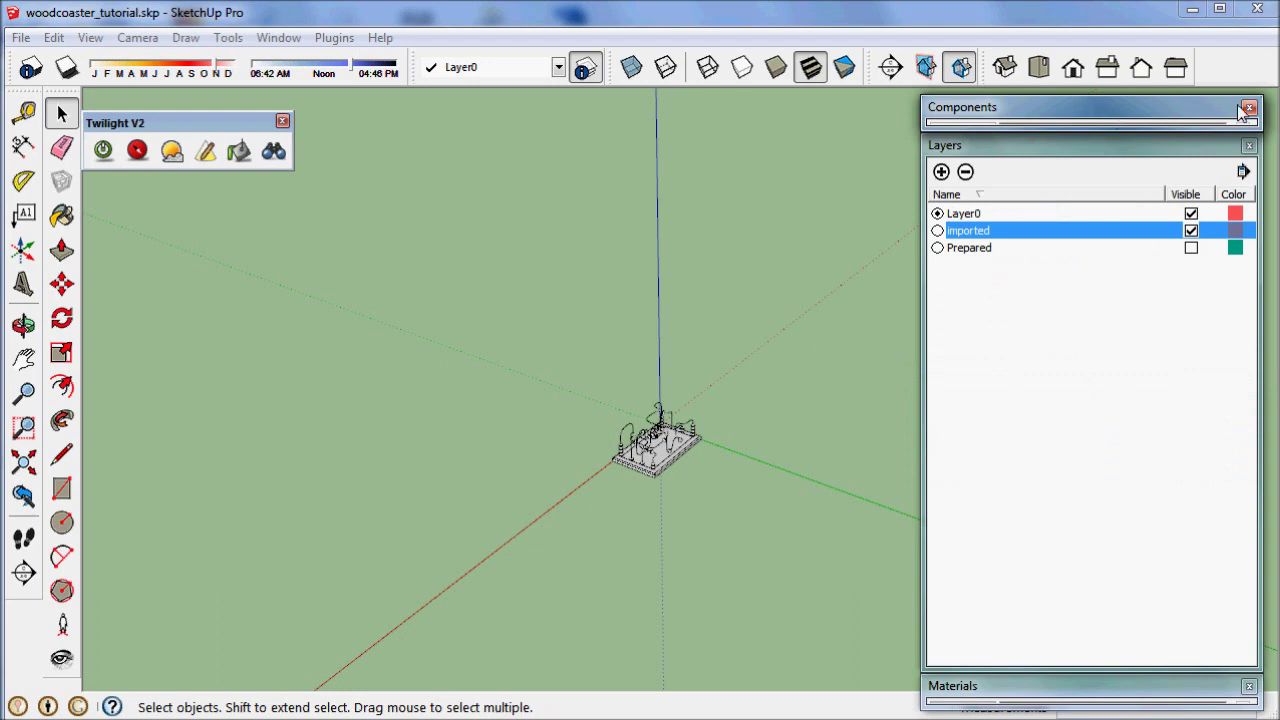
{"action": "left_click", "coordinate": [1250, 110]}
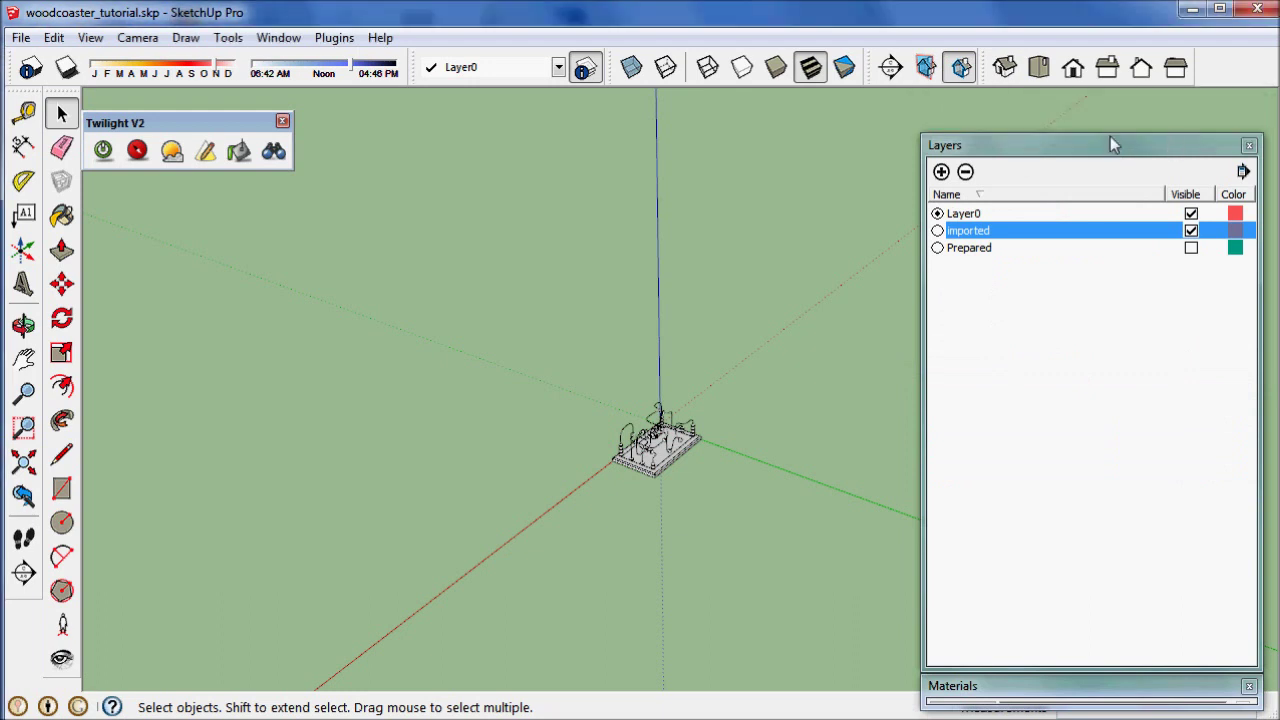
{"action": "left_click_drag", "start_coordinate": [1110, 140], "coordinate": [1113, 102]}
{"action": "scroll", "coordinate": [662, 442], "scroll_direction": "up", "scroll_amount": 6}
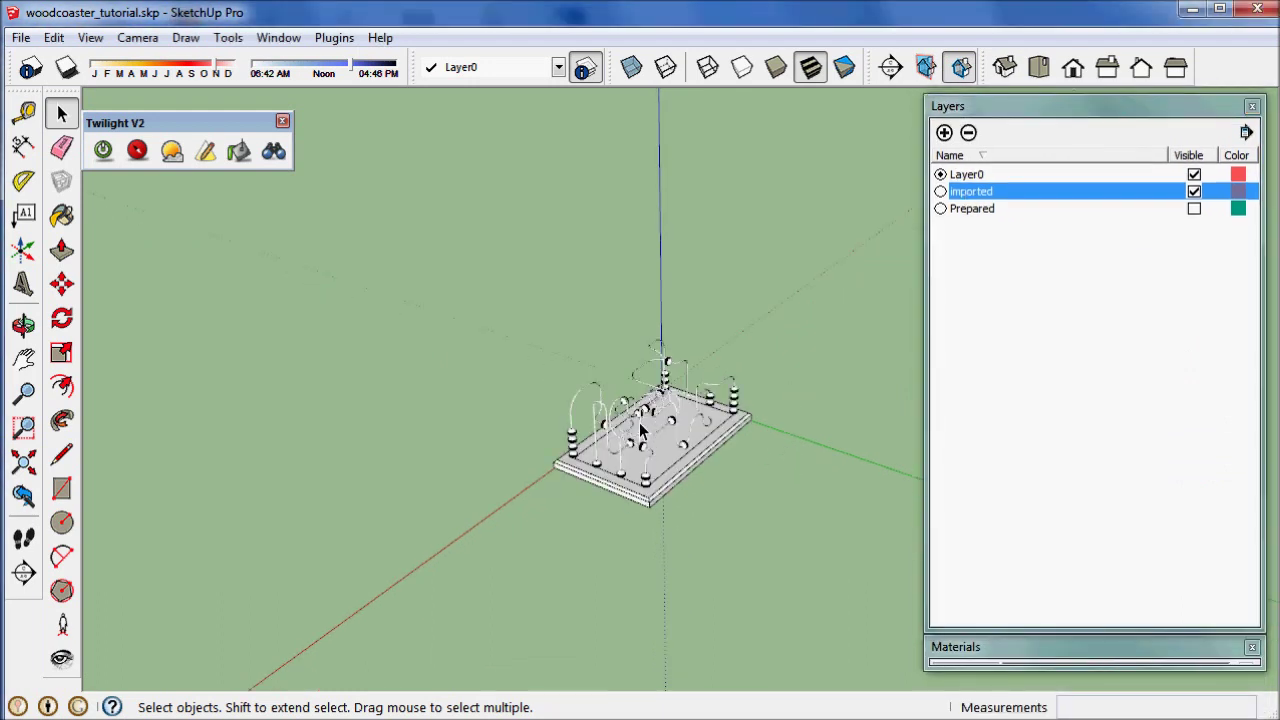
{"action": "middle_click_drag", "start_coordinate": [662, 442], "coordinate": [593, 531]}
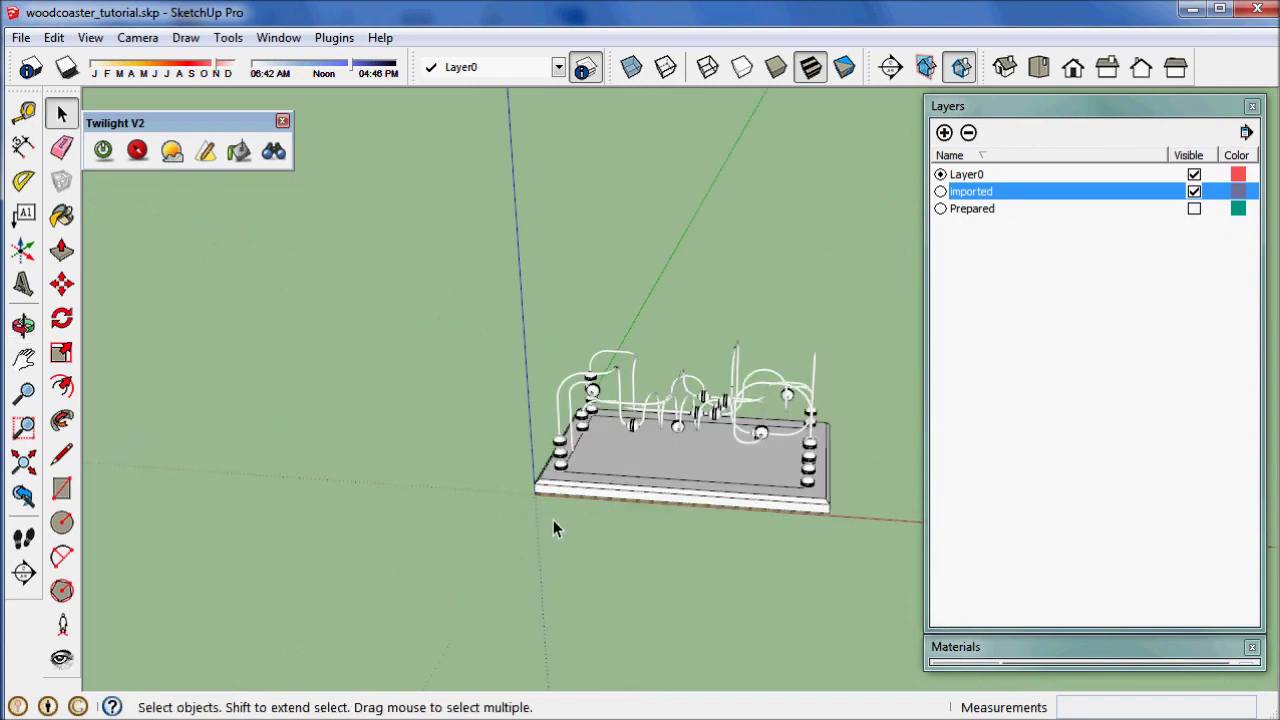
{"action": "middle_click_drag", "start_coordinate": [732, 480], "coordinate": [599, 377]}
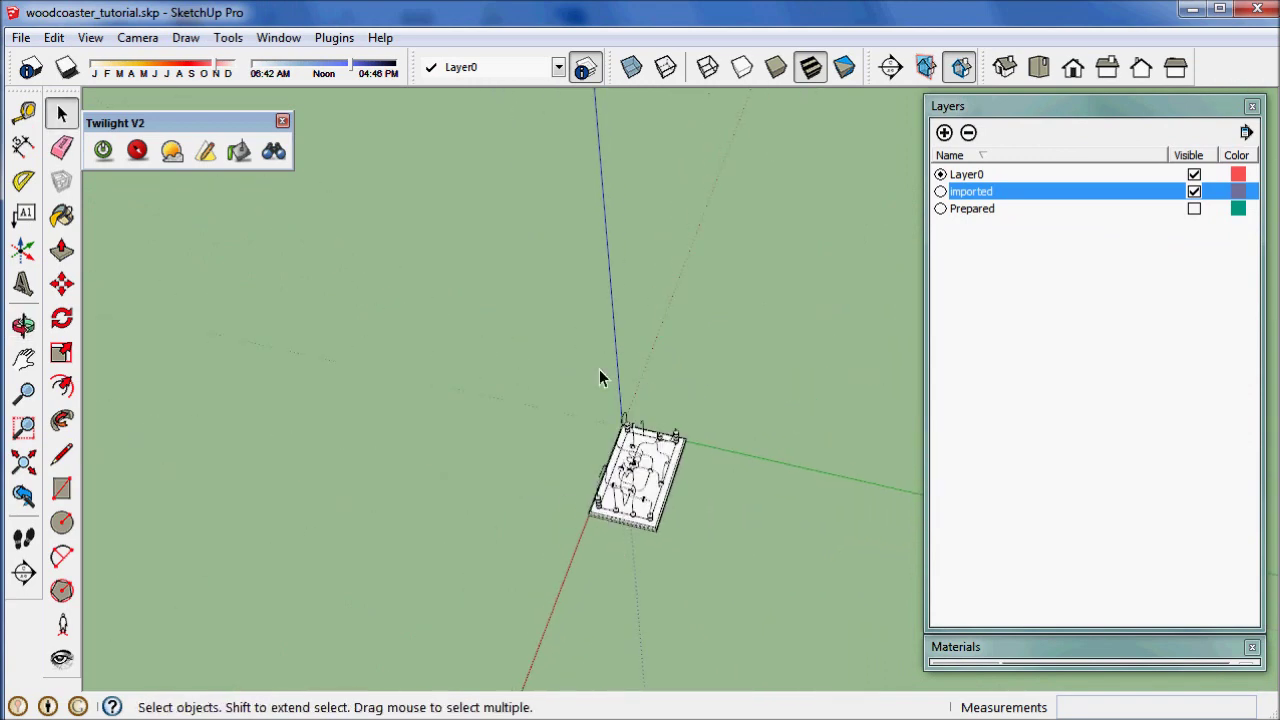
Draw a large floor rectangle under the model and reverse its faces so the front points up
{"action": "key", "text": "r"}
{"action": "left_click", "coordinate": [366, 142]}
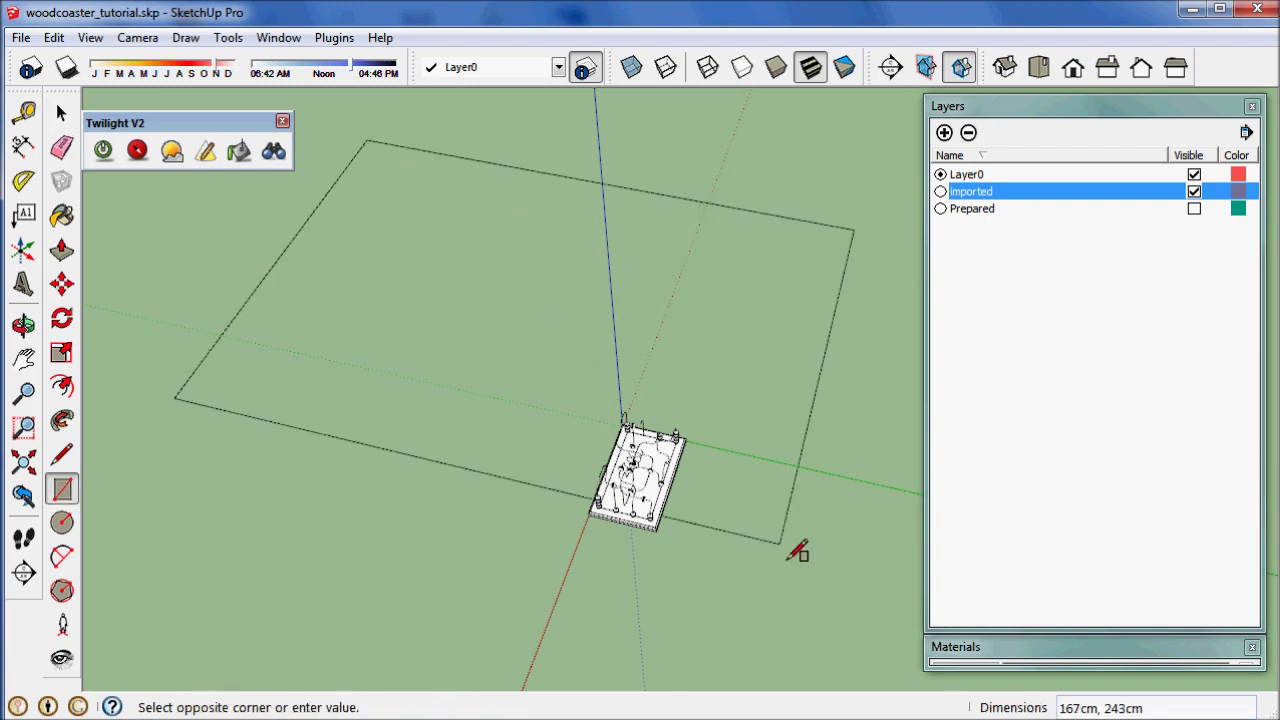
{"action": "left_click", "coordinate": [760, 644]}
{"action": "key", "text": "space"}
{"action": "left_click", "coordinate": [476, 392]}
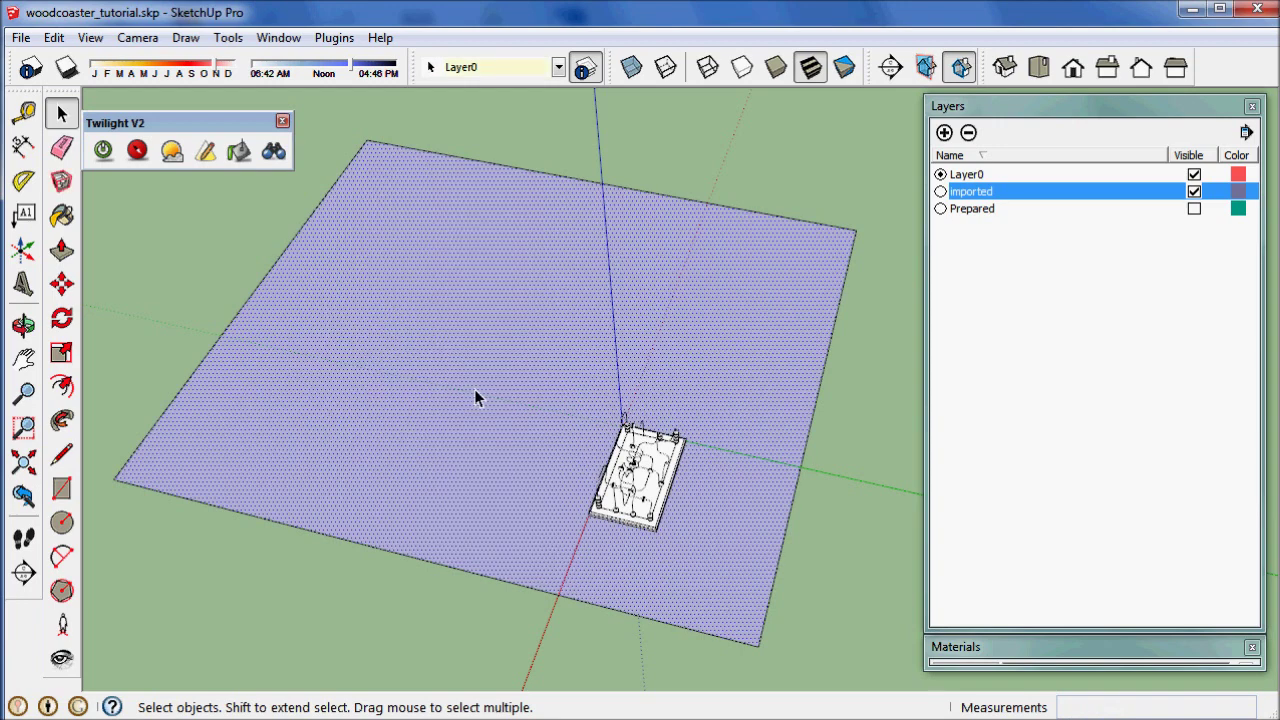
{"action": "right_click", "coordinate": [474, 389]}
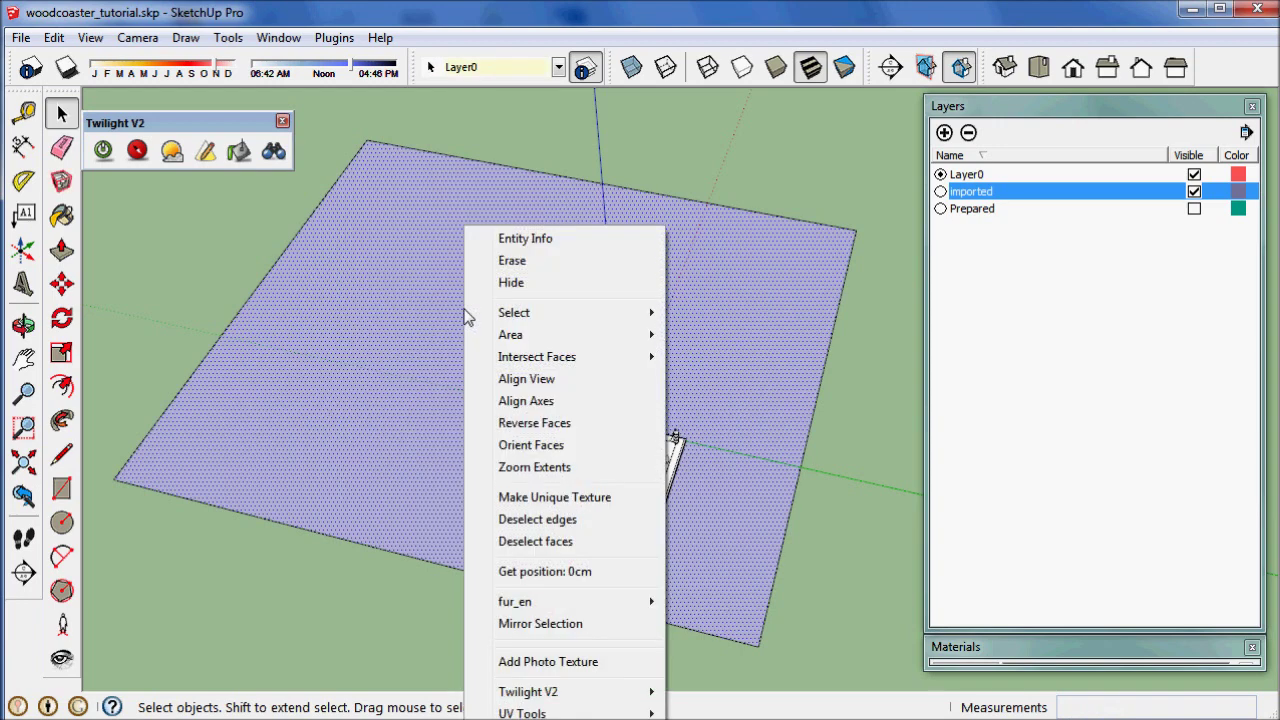
{"action": "left_click", "coordinate": [518, 423]}
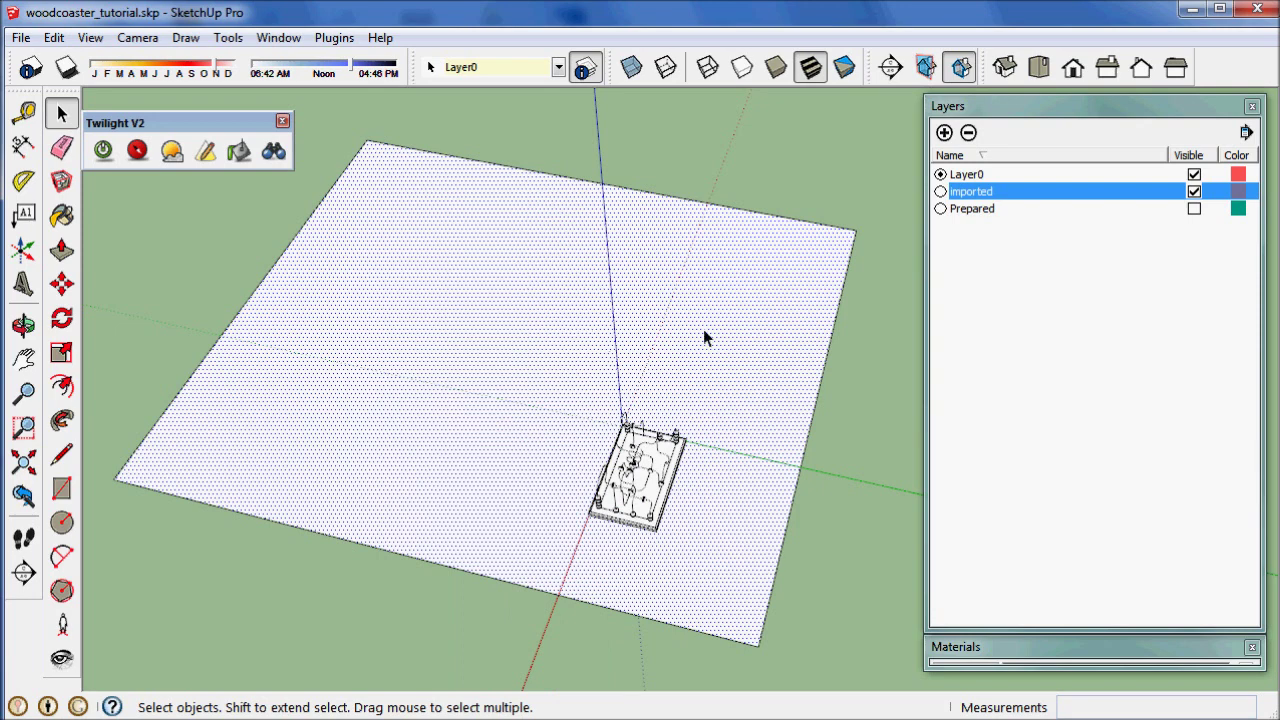
Scale the floor face to 500cm along the green axis and 500cm along the red axis
{"action": "left_click", "coordinate": [61, 352]}
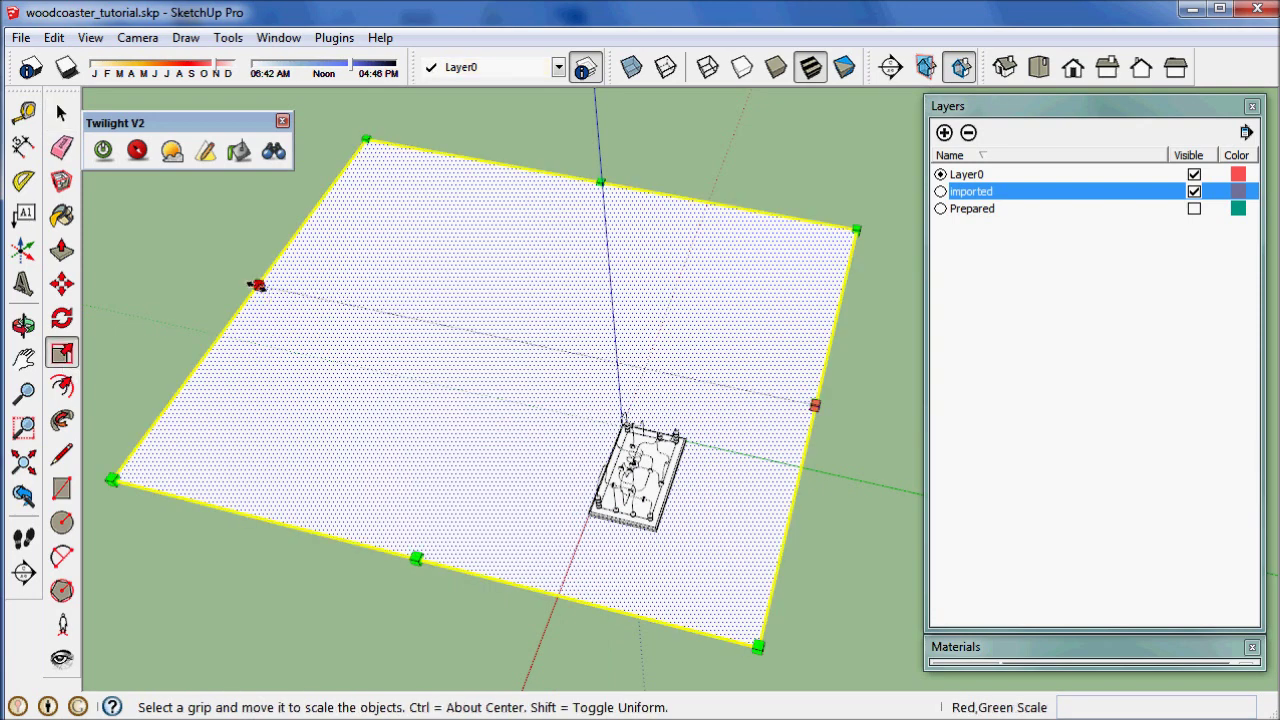
{"action": "left_click_drag", "start_coordinate": [257, 286], "coordinate": [200, 270]}
{"action": "type", "text": "50"}
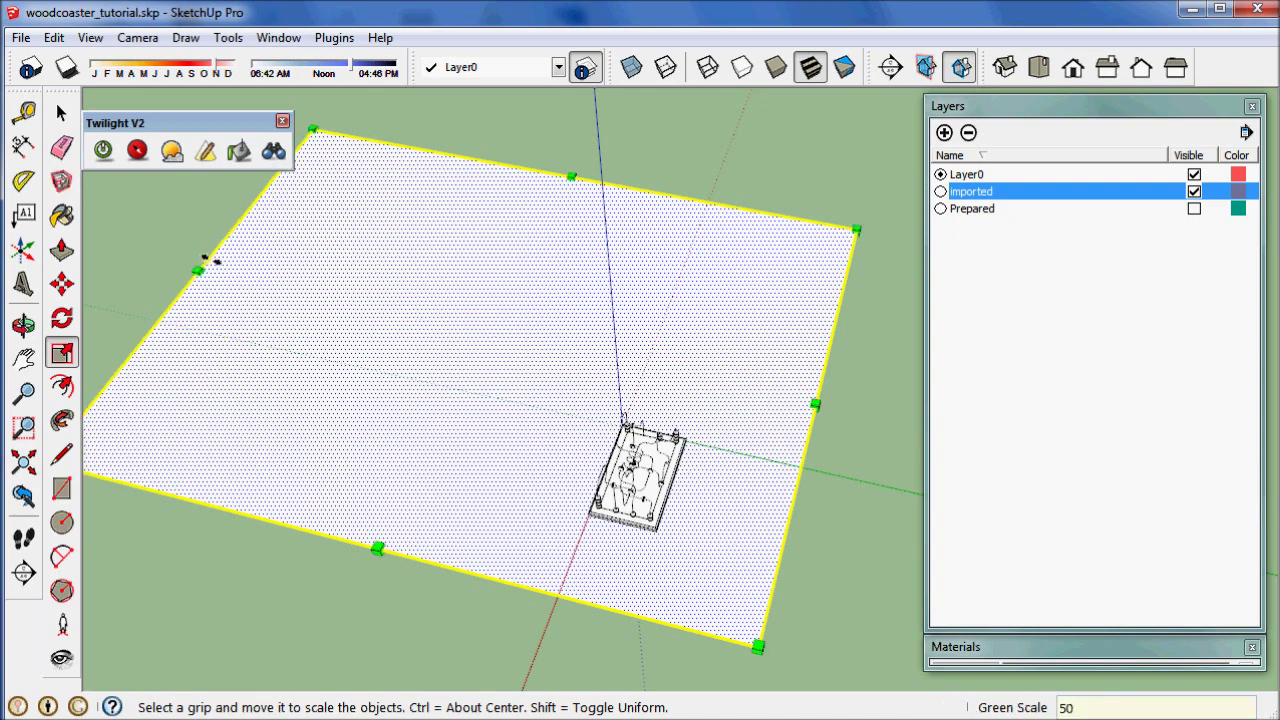
{"action": "type", "text": "0cm"}
{"action": "key", "text": "Return"}
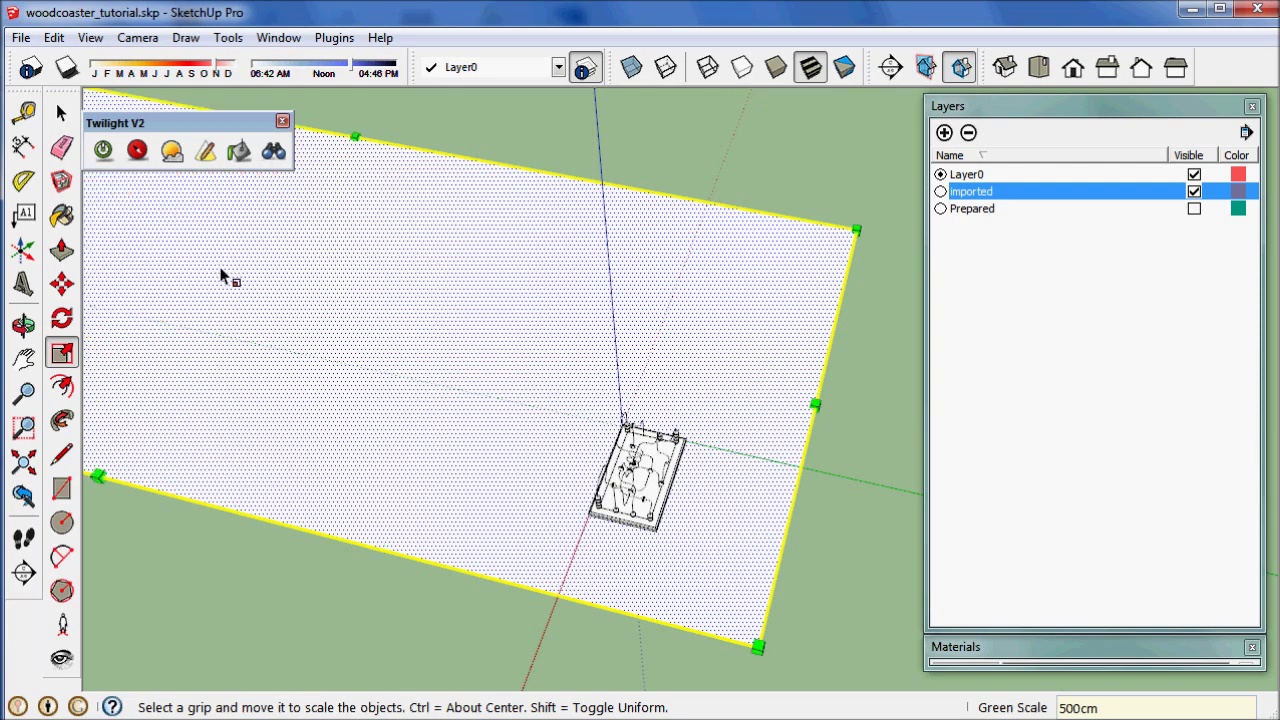
{"action": "left_click_drag", "start_coordinate": [357, 135], "coordinate": [370, 120]}
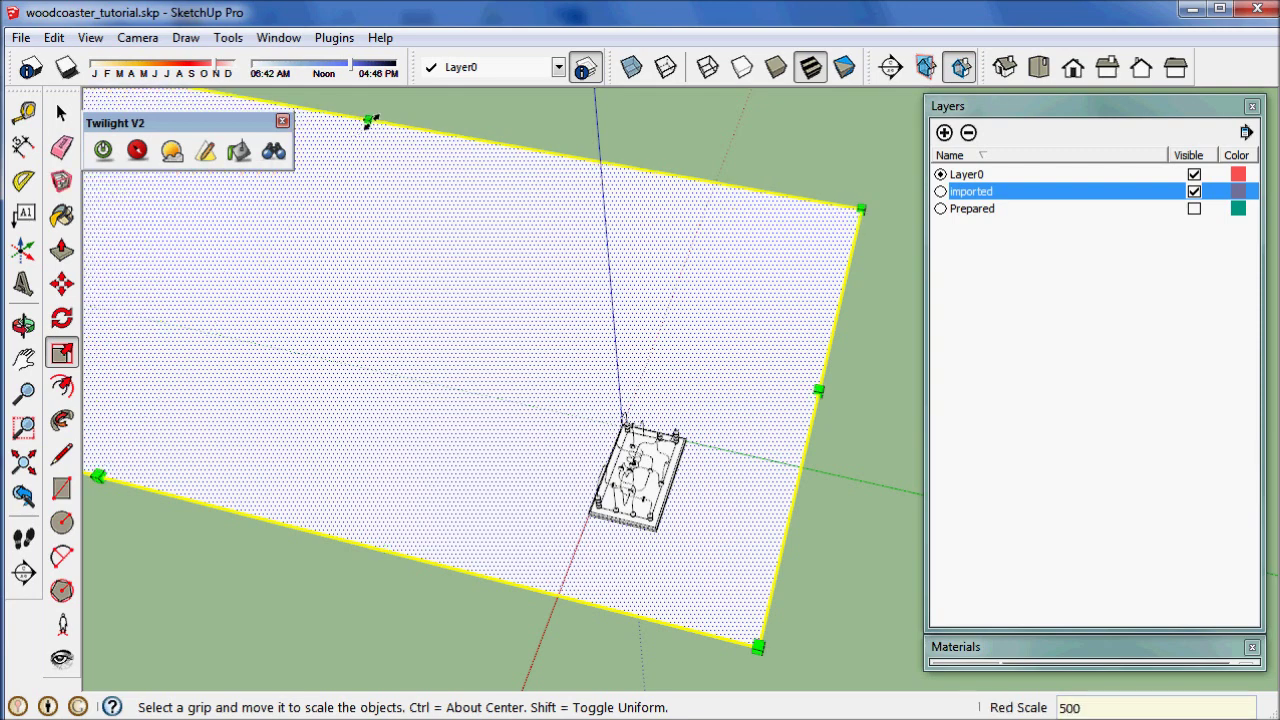
{"action": "type", "text": "500cm"}
{"action": "key", "text": "Return"}
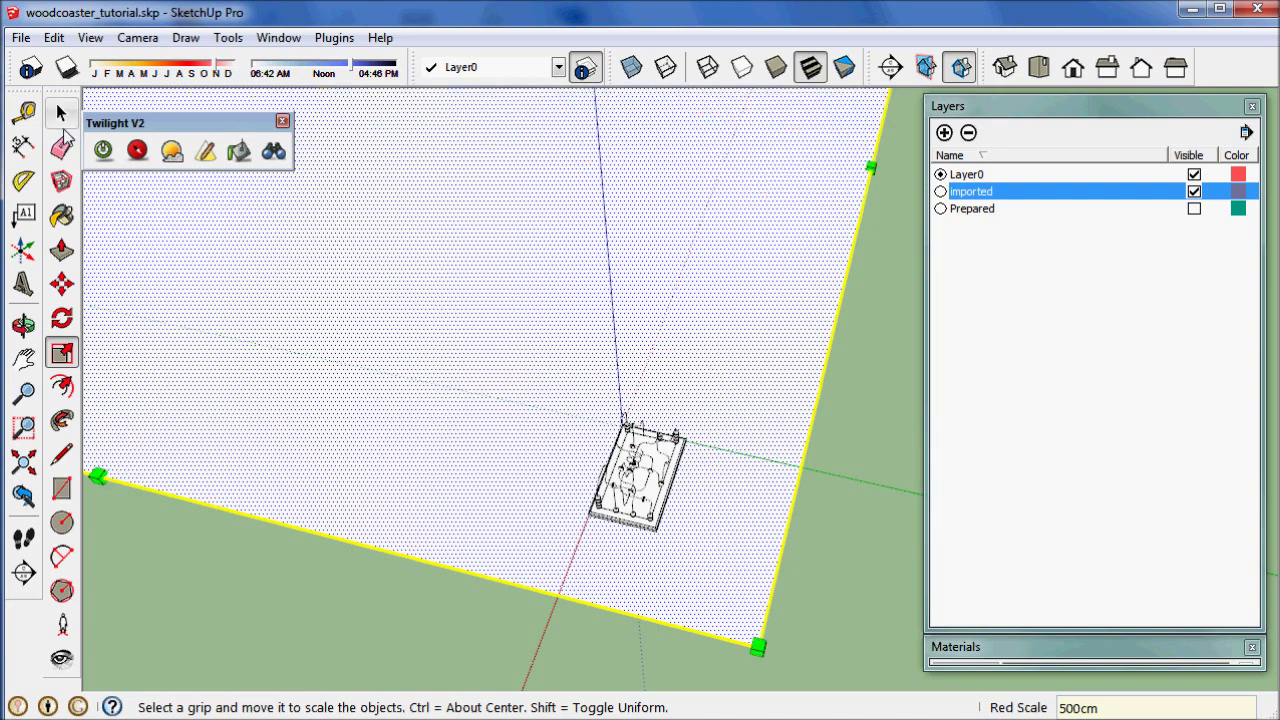
Cancel an accidental move and turn the floor face into a group
{"action": "key", "text": "o"}
{"action": "key", "text": "m"}
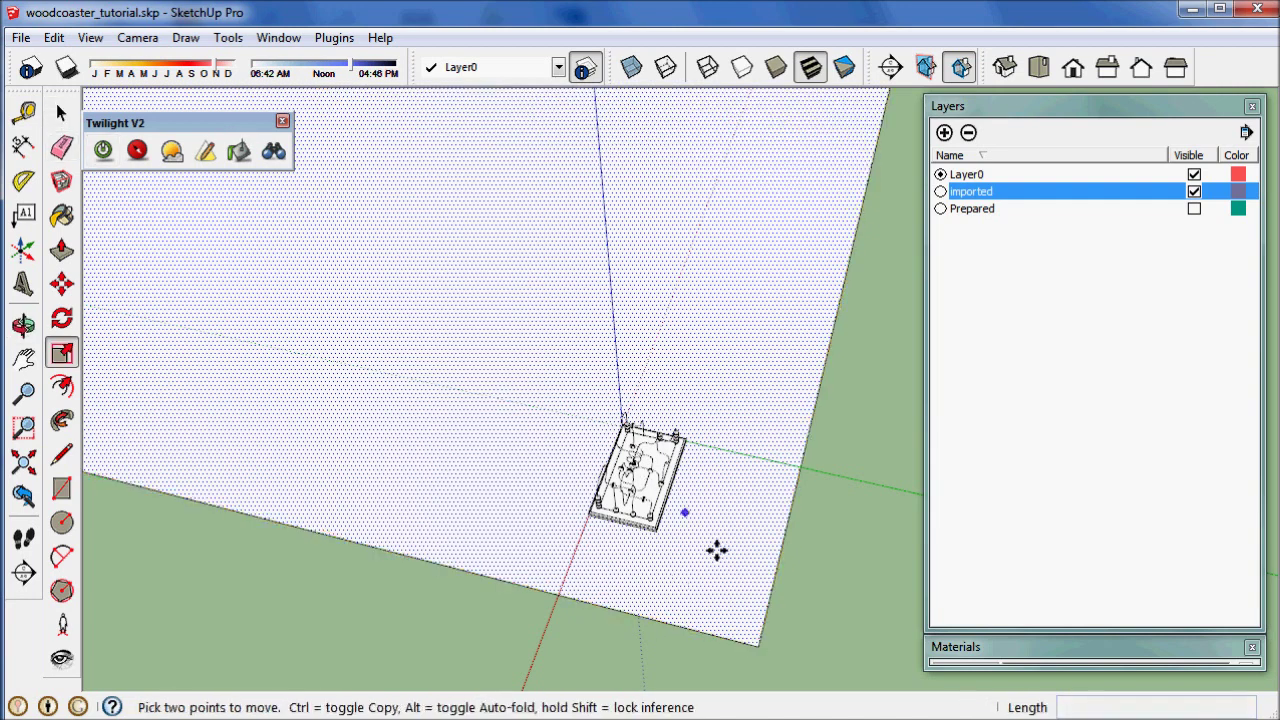
{"action": "left_click", "coordinate": [758, 584]}
{"action": "key", "text": "Escape"}
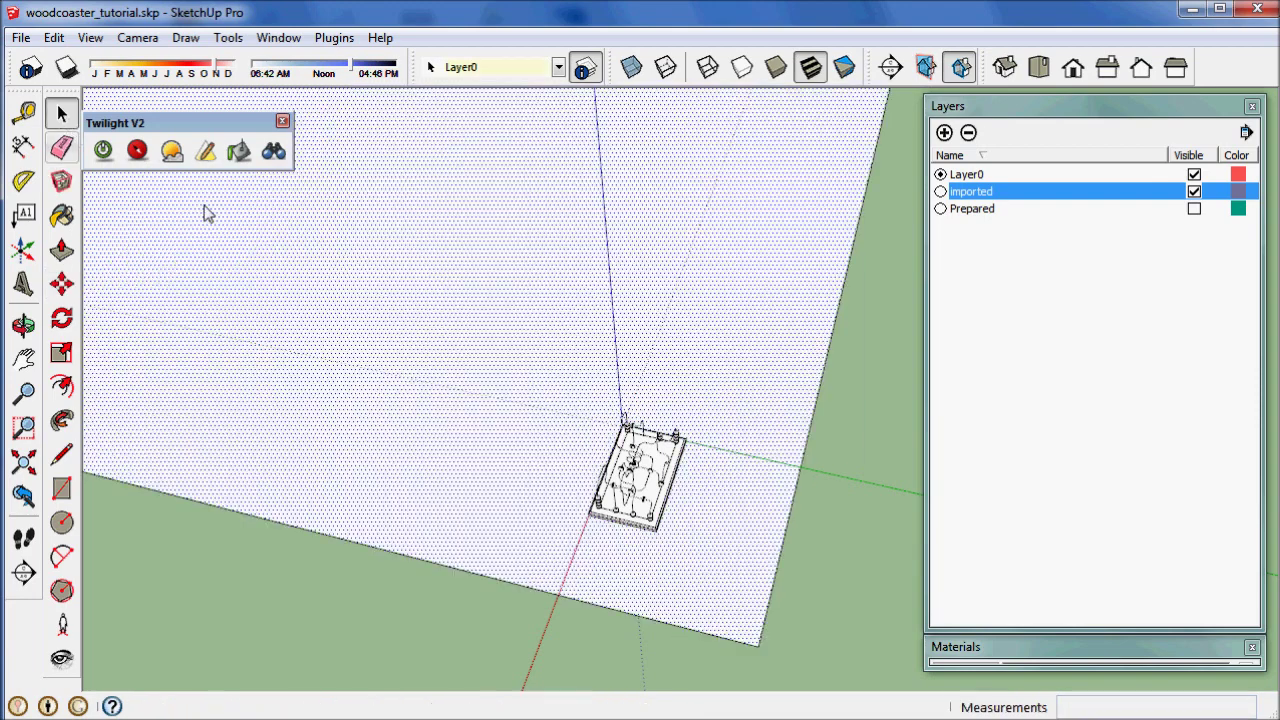
{"action": "key", "text": "space"}
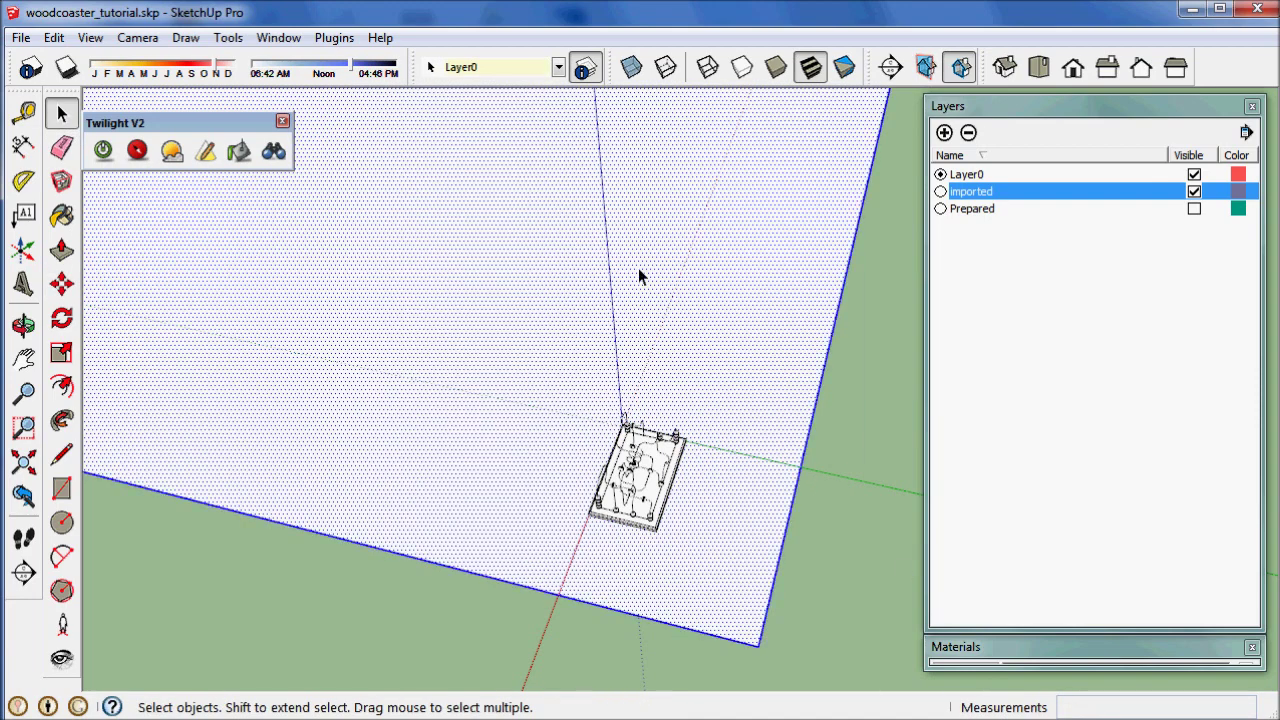
{"action": "right_click", "coordinate": [558, 218]}
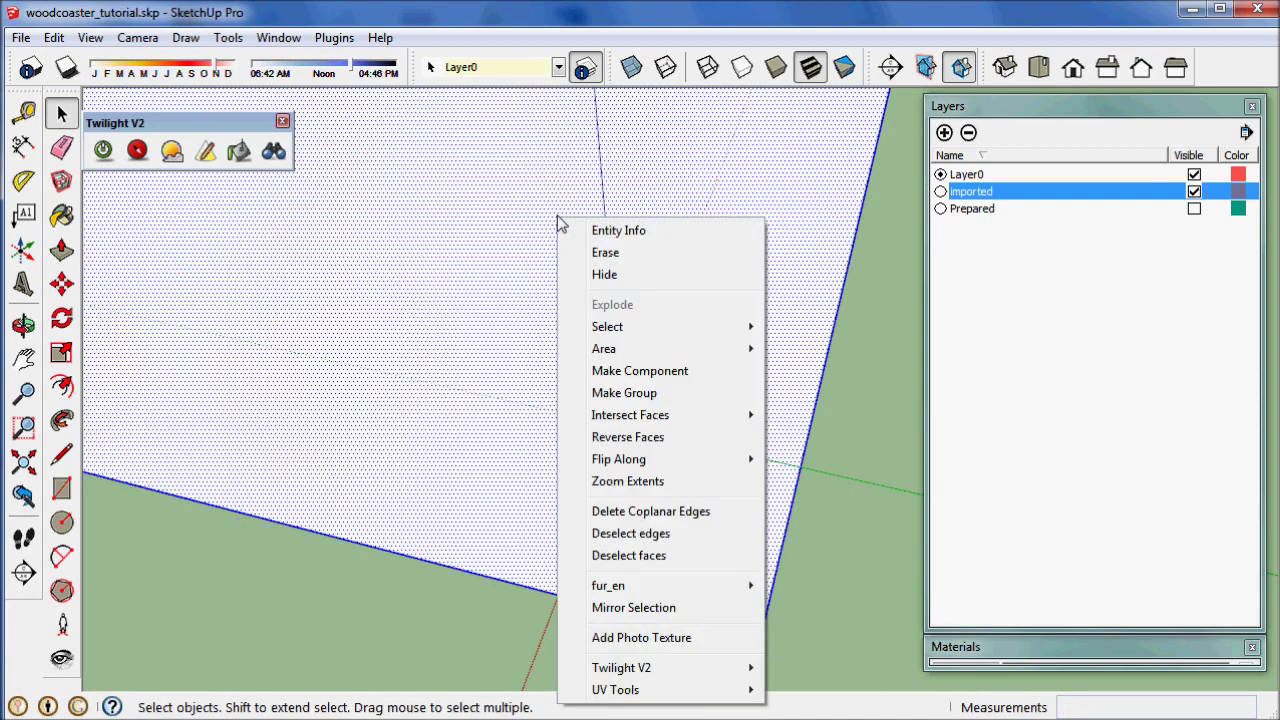
{"action": "left_click", "coordinate": [624, 394]}
Move the floor group 2 cm along green, then 10 cm along red
{"action": "key", "text": "m"}
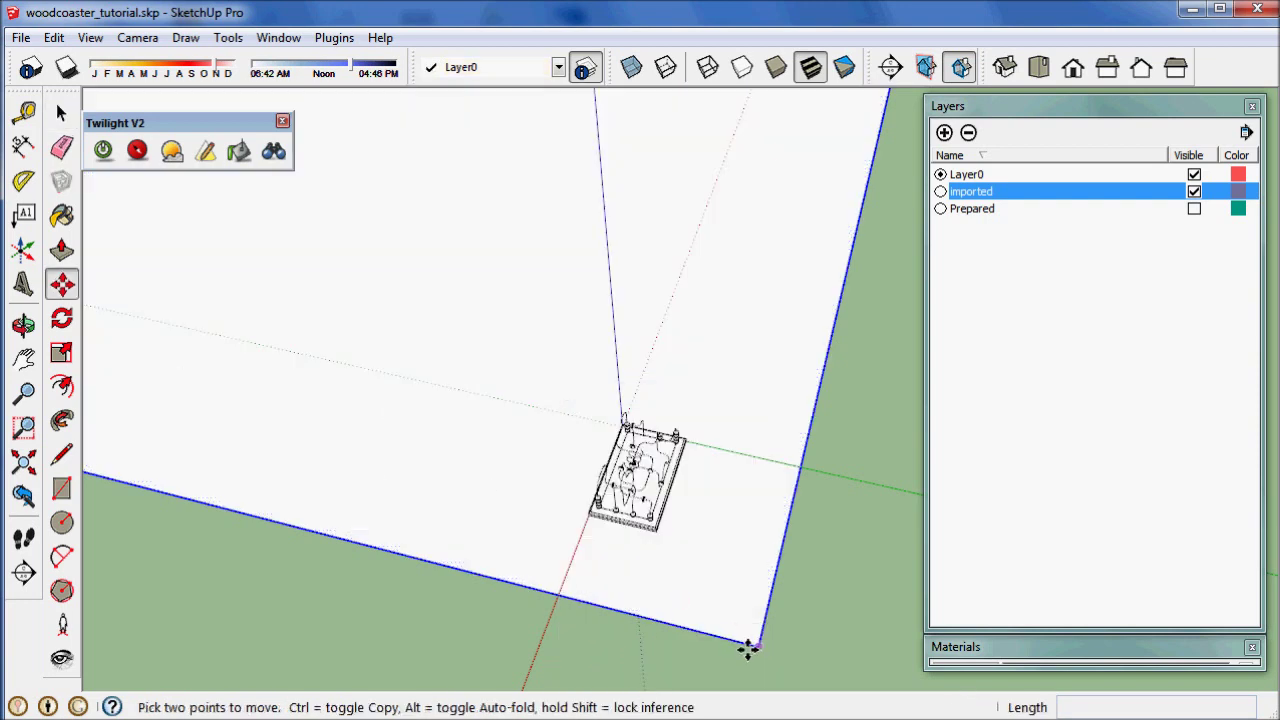
{"action": "left_click", "coordinate": [757, 645]}
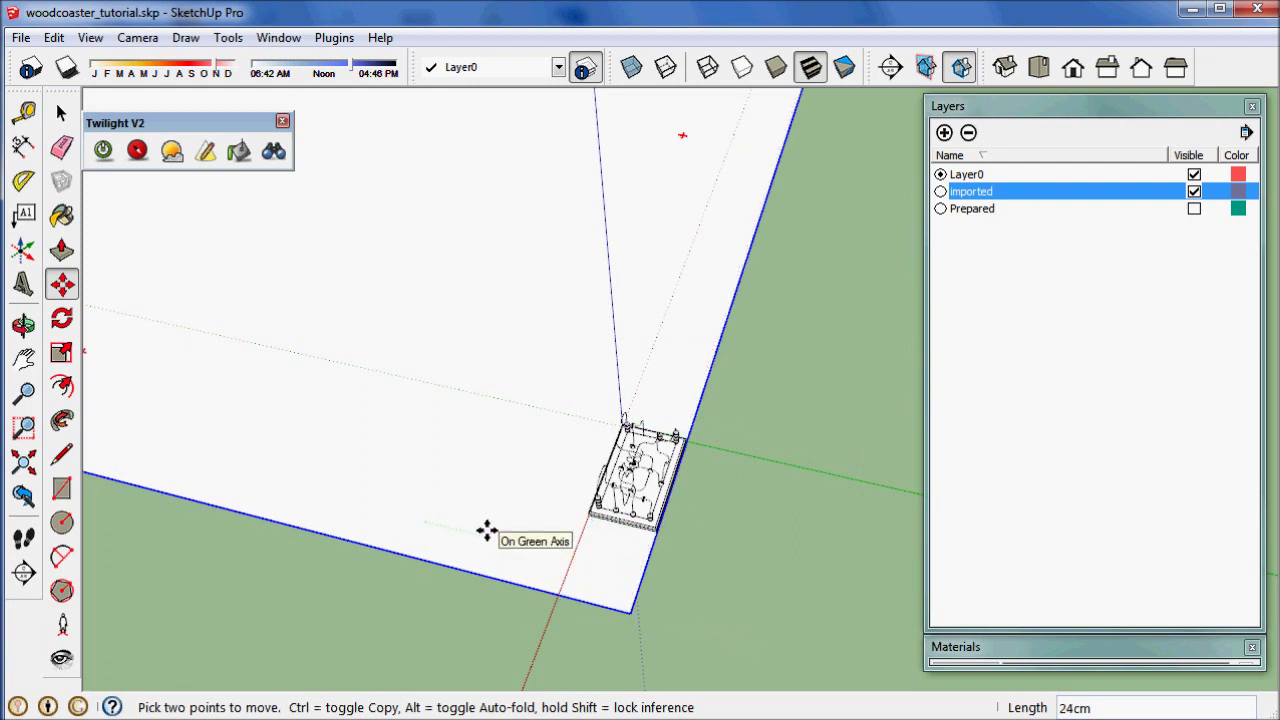
{"action": "type", "text": "2"}
{"action": "key", "text": "Return"}
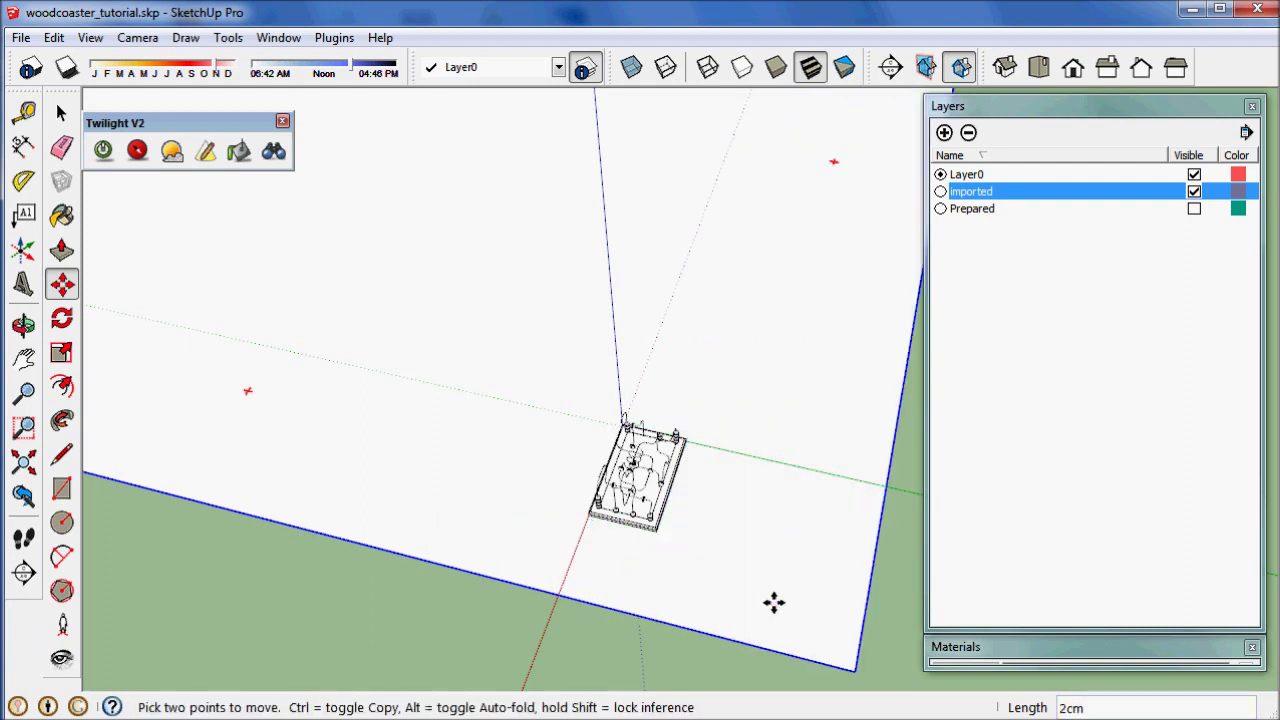
{"action": "left_click", "coordinate": [774, 601]}
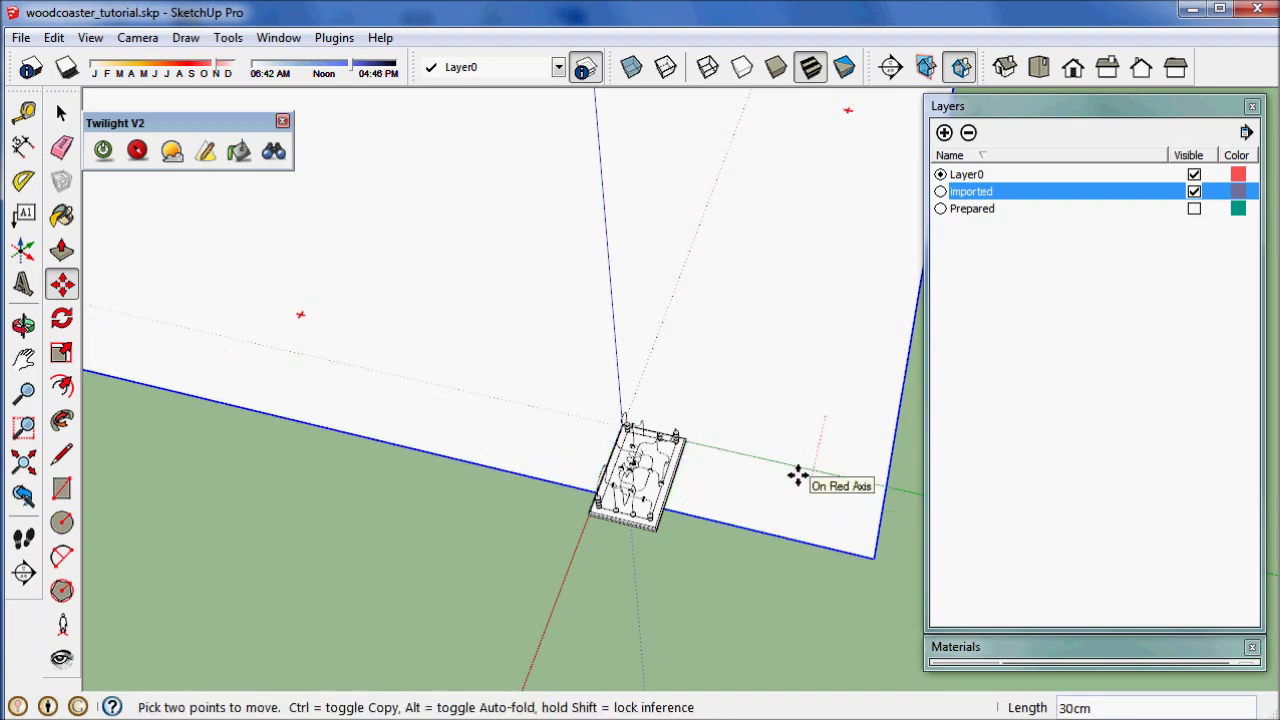
{"action": "type", "text": "10"}
{"action": "key", "text": "Return"}
{"action": "key", "text": "space"}
Zoom in and orbit to bring the bead-maze toy up close
{"action": "middle_click_drag", "start_coordinate": [762, 582], "coordinate": [650, 507]}
{"action": "scroll", "coordinate": [640, 470], "scroll_direction": "up", "scroll_amount": 5}
{"action": "middle_click_drag", "start_coordinate": [629, 448], "coordinate": [638, 382]}
{"action": "scroll", "coordinate": [605, 430], "scroll_direction": "up", "scroll_amount": 3}
{"action": "scroll", "coordinate": [645, 378], "scroll_direction": "up", "scroll_amount": 3}
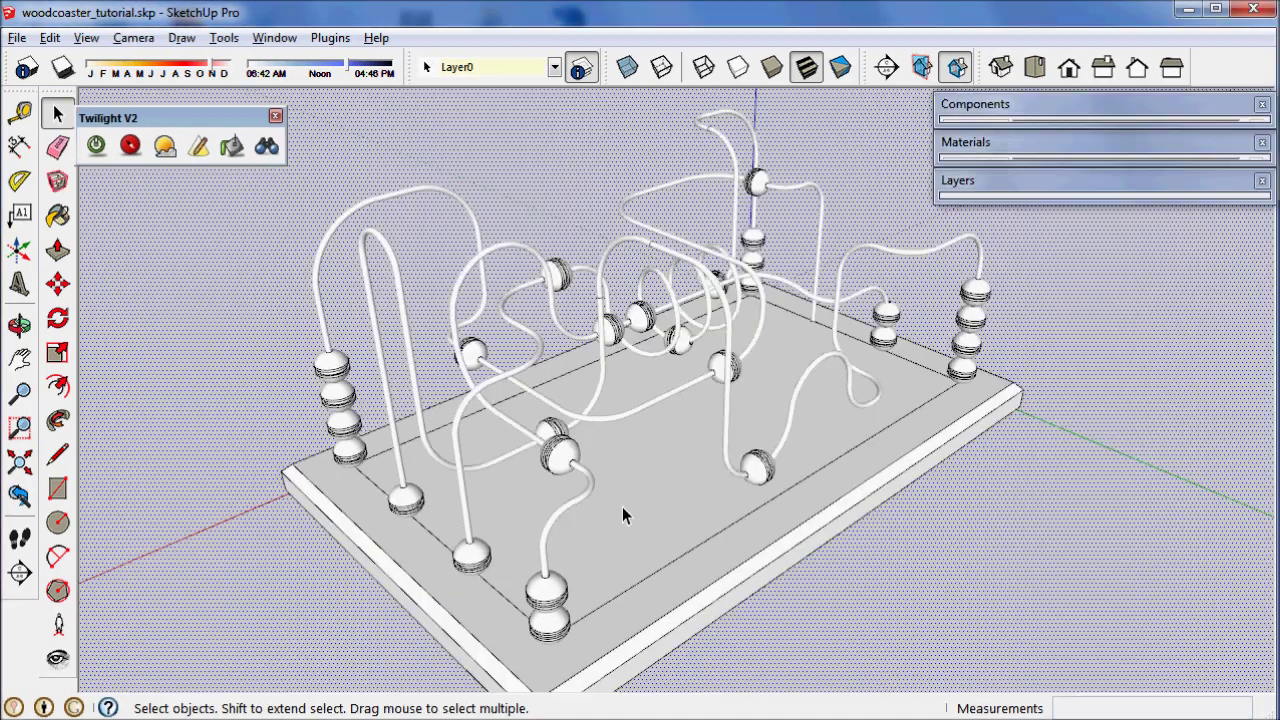
{"action": "middle_click_drag", "start_coordinate": [622, 506], "coordinate": [626, 467]}
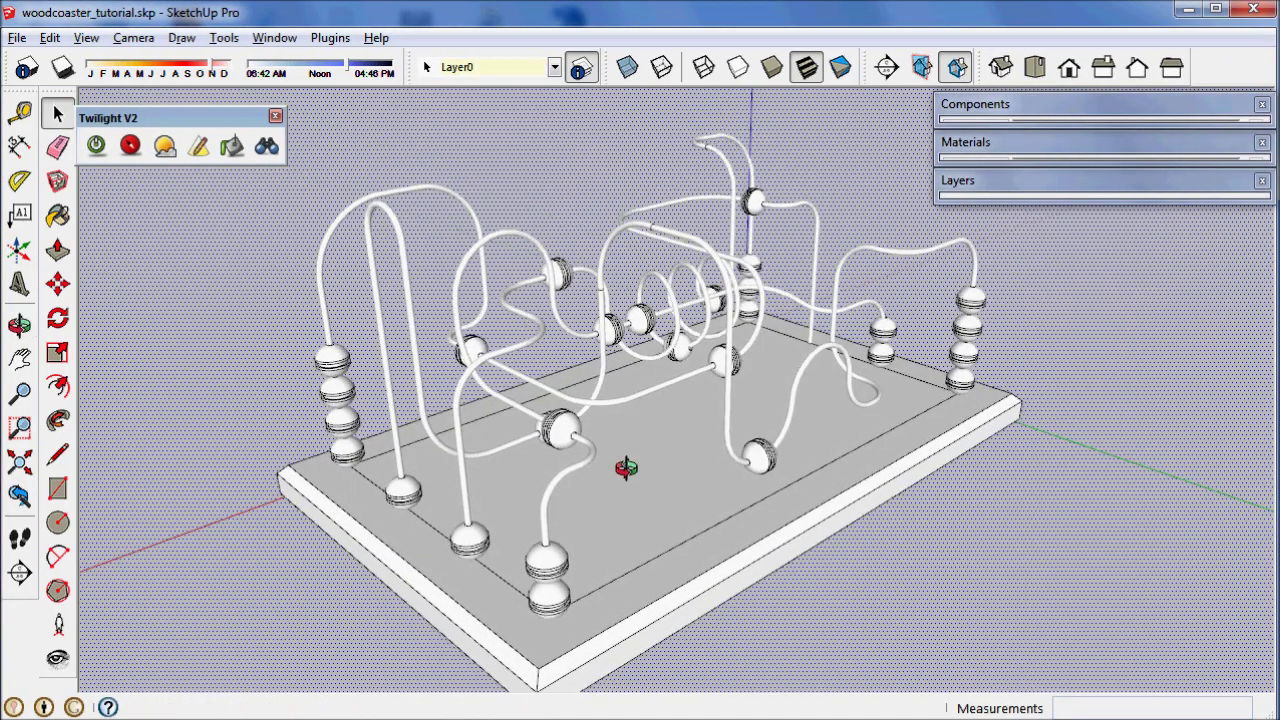
{"action": "scroll", "coordinate": [845, 423], "scroll_direction": "down", "scroll_amount": 3}
Refine the orbit to a raised three-quarter view of the toy filling the screen
{"action": "key", "text": "o"}
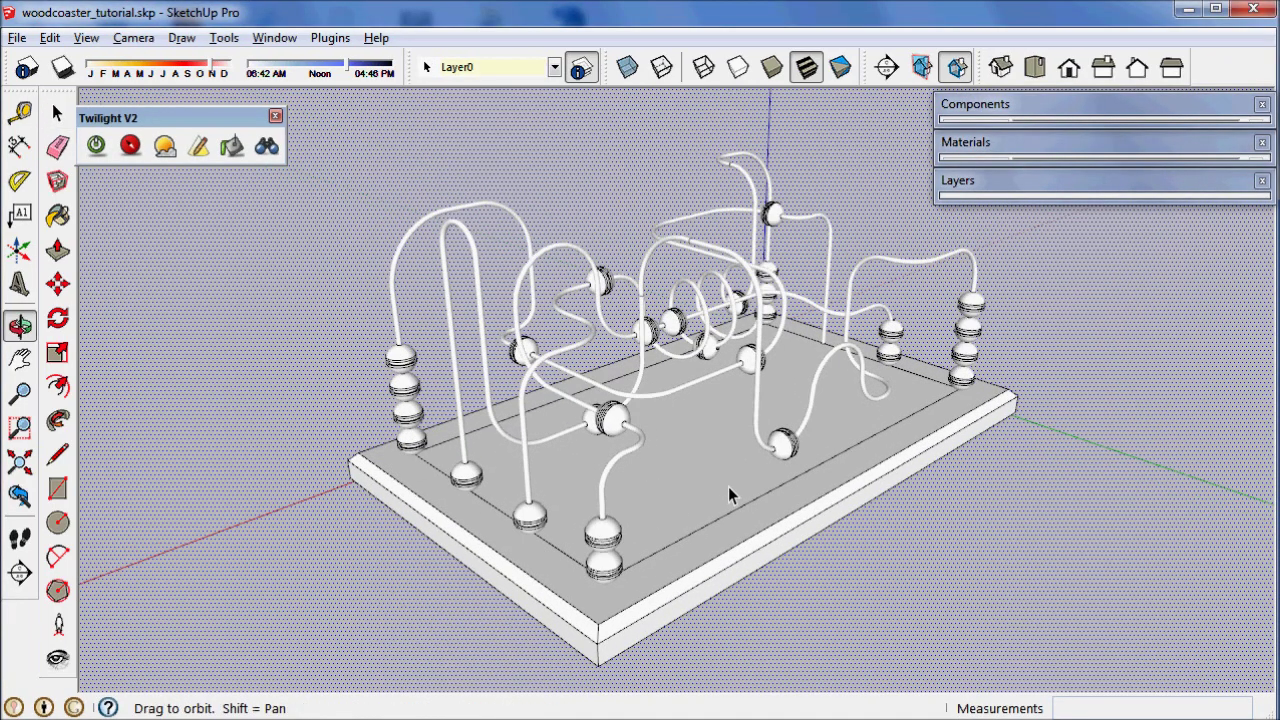
{"action": "left_click_drag", "start_coordinate": [728, 486], "coordinate": [743, 452]}
{"action": "key", "text": "space"}
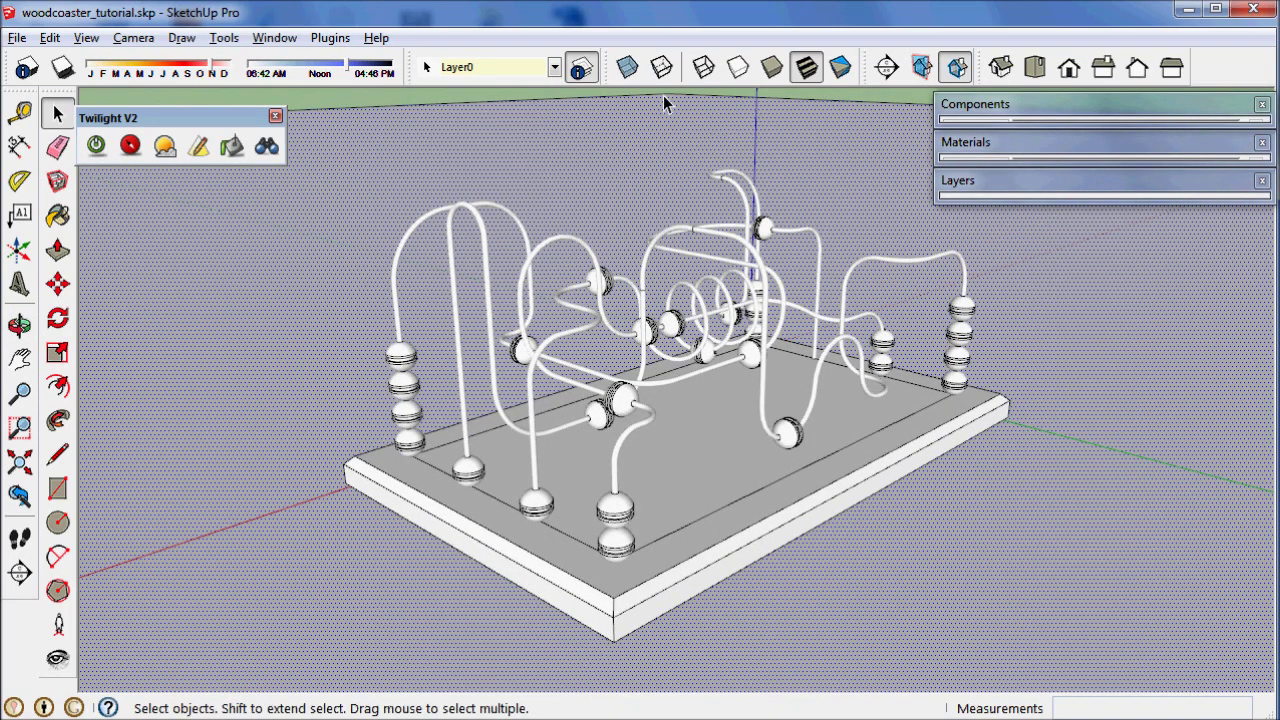
{"action": "key", "text": "o"}
{"action": "left_click_drag", "start_coordinate": [697, 463], "coordinate": [686, 537]}
{"action": "key", "text": "space"}
{"action": "key", "text": "o"}
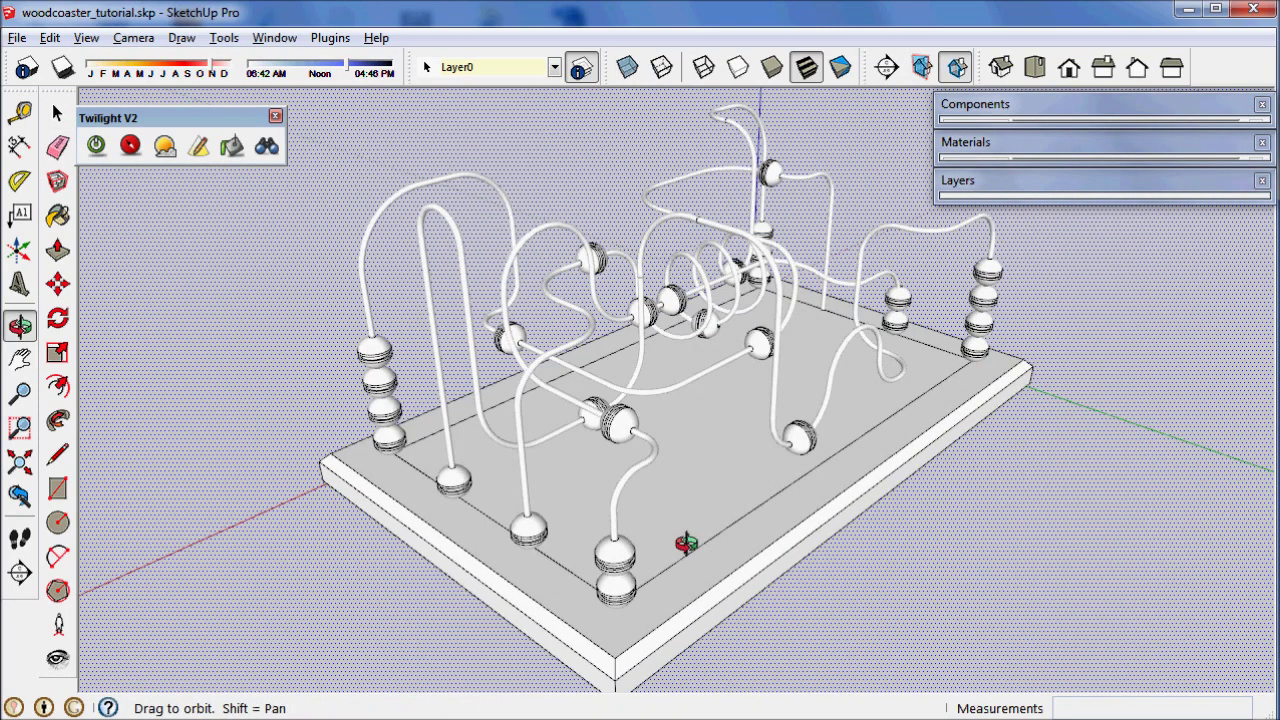
{"action": "key", "text": "space"}
{"action": "middle_click_drag", "start_coordinate": [638, 328], "coordinate": [682, 403]}
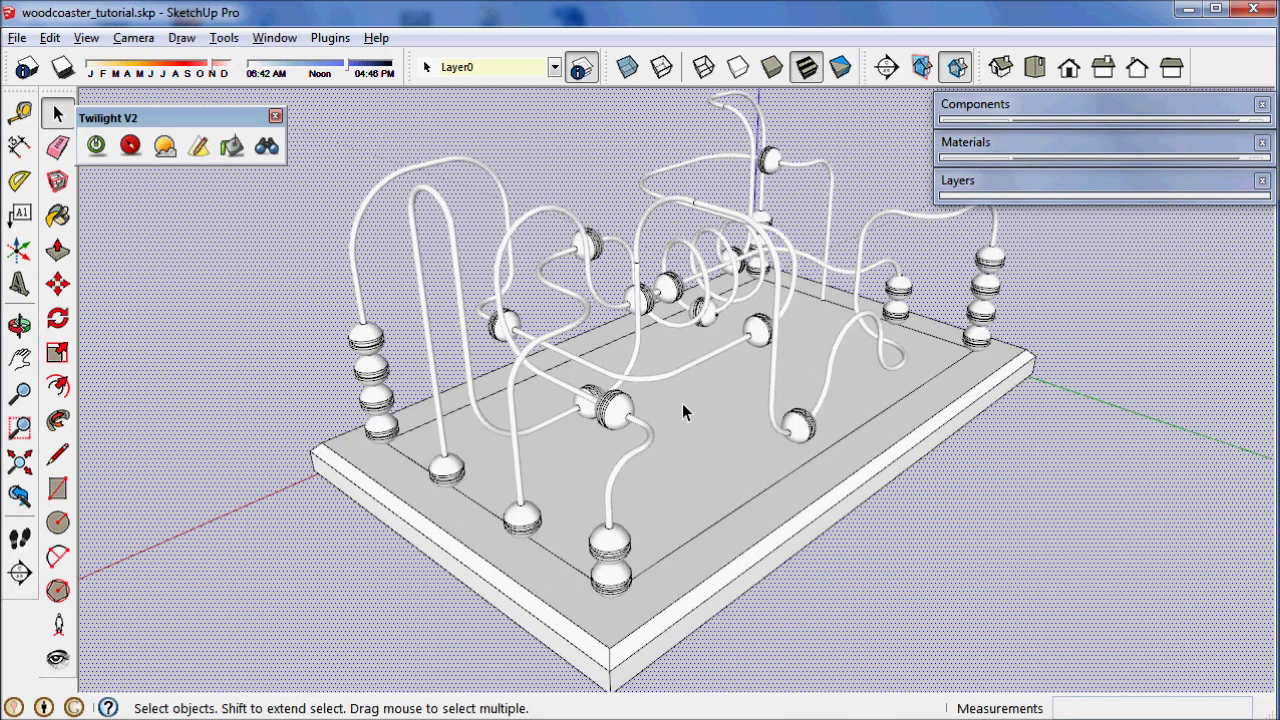
{"action": "key", "text": "o"}
{"action": "left_click_drag", "start_coordinate": [691, 394], "coordinate": [694, 396]}
{"action": "key", "text": "space"}
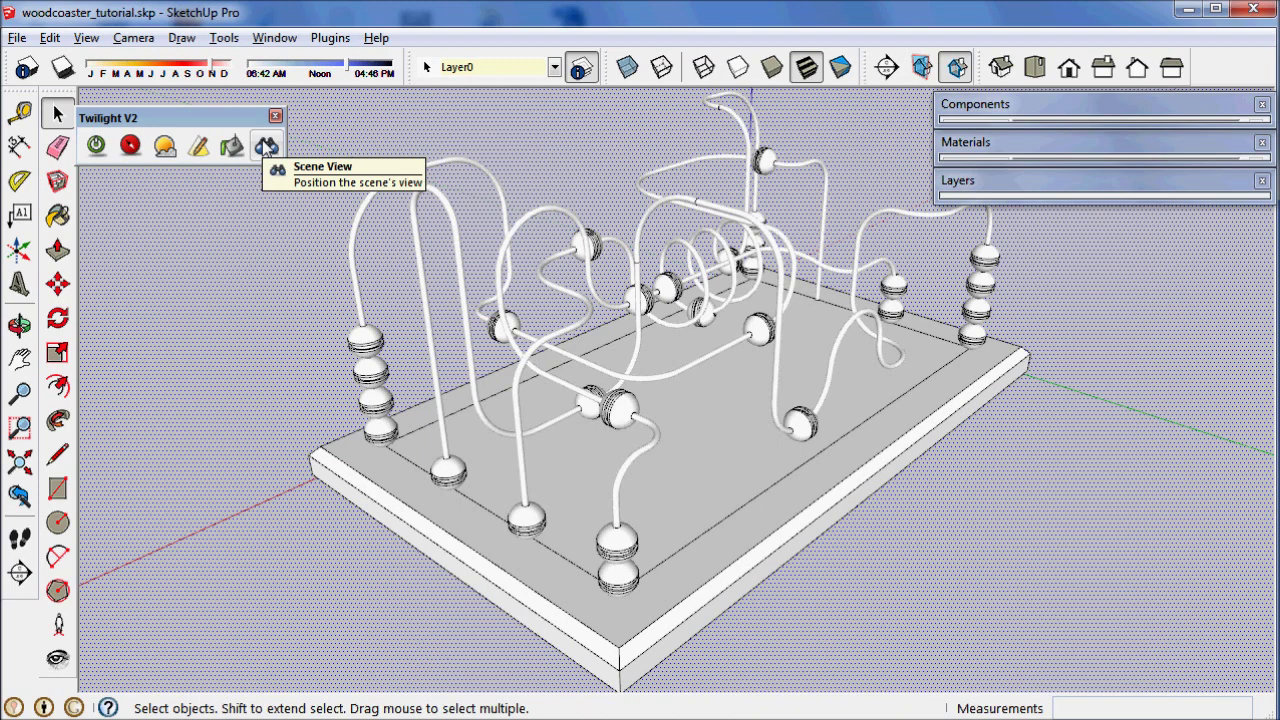
Set the Twilight scene camera to a lower frontal view of the toy and open the render window
{"action": "left_click", "coordinate": [266, 146]}
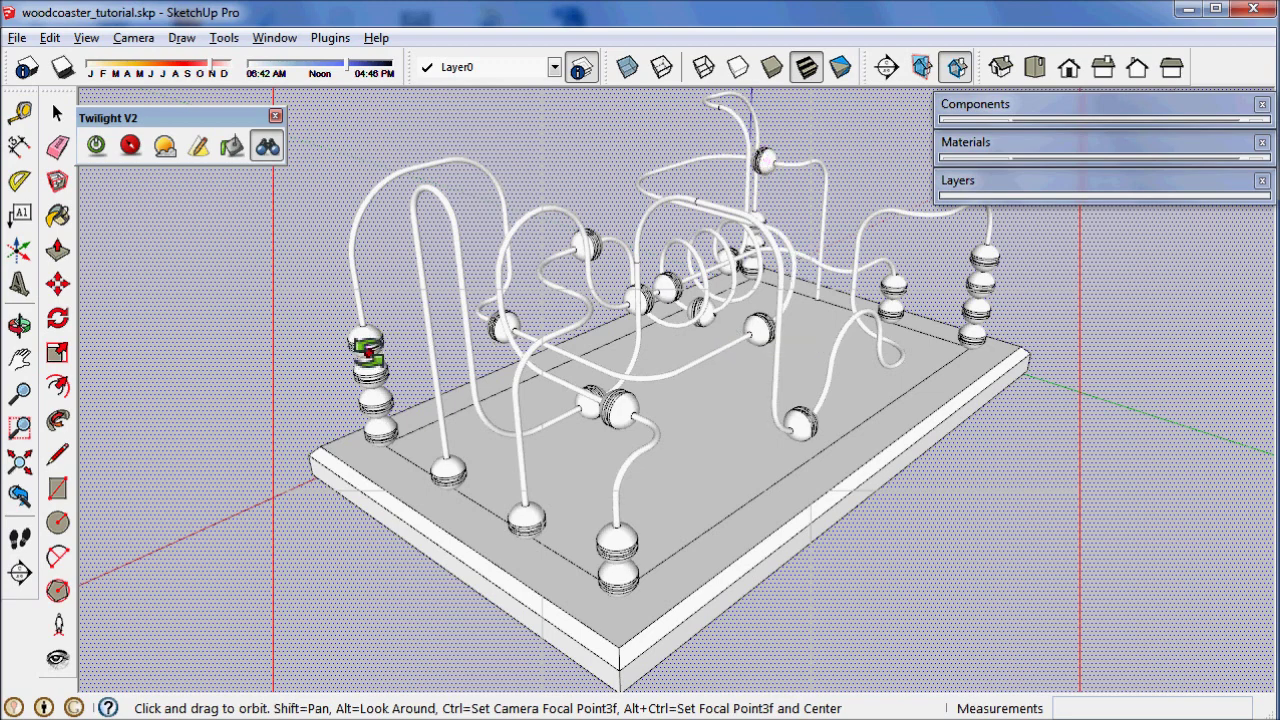
{"action": "left_click_drag", "start_coordinate": [368, 350], "coordinate": [440, 310]}
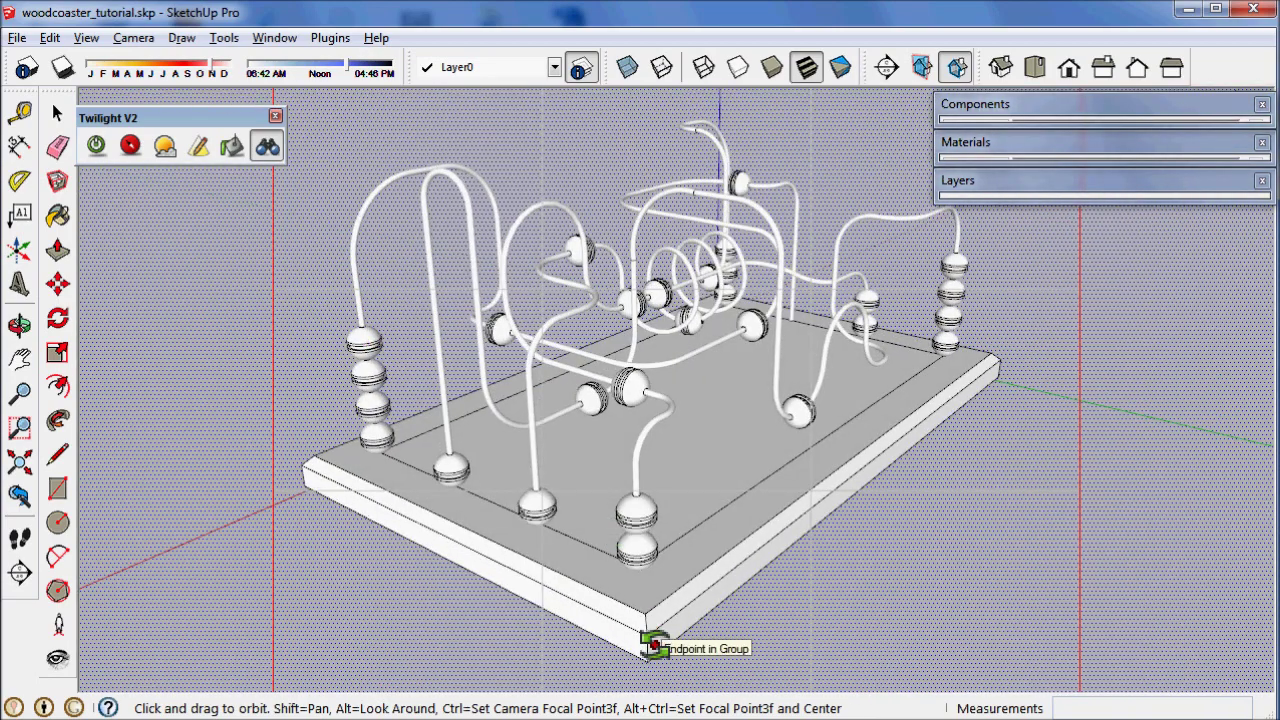
{"action": "left_click_drag", "start_coordinate": [652, 645], "coordinate": [627, 656]}
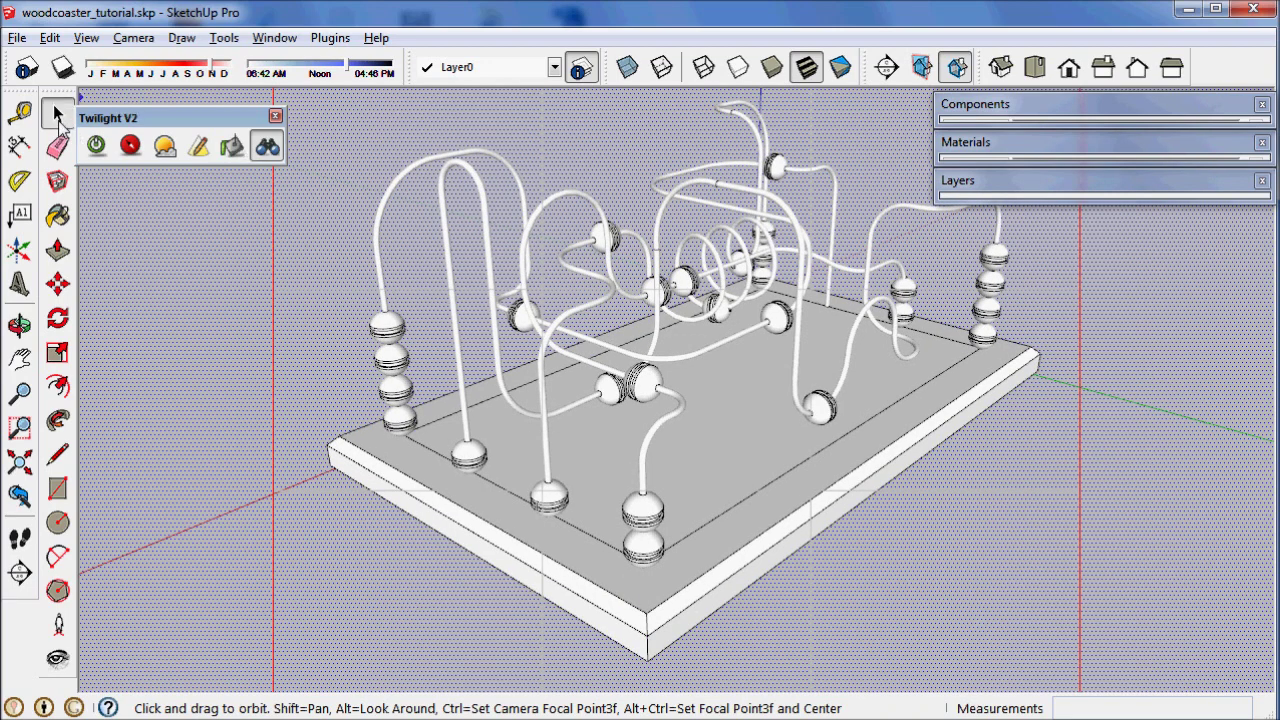
{"action": "left_click", "coordinate": [57, 116]}
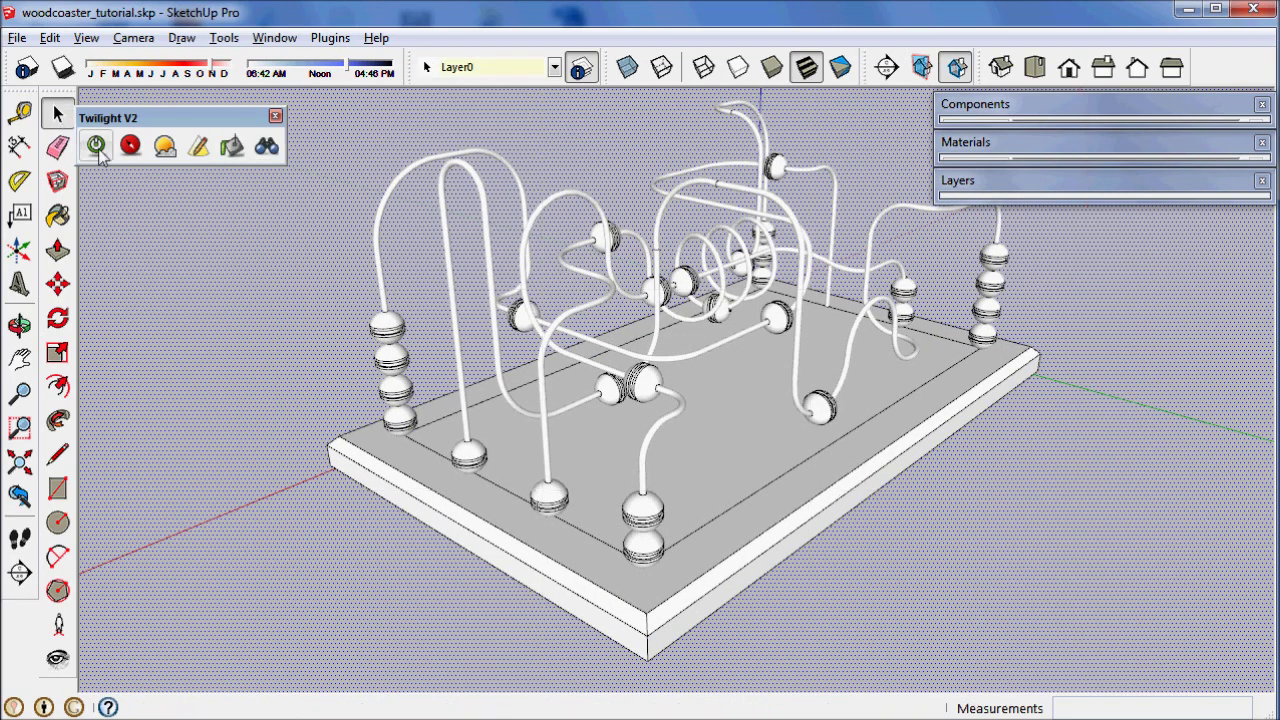
{"action": "left_click", "coordinate": [266, 146]}
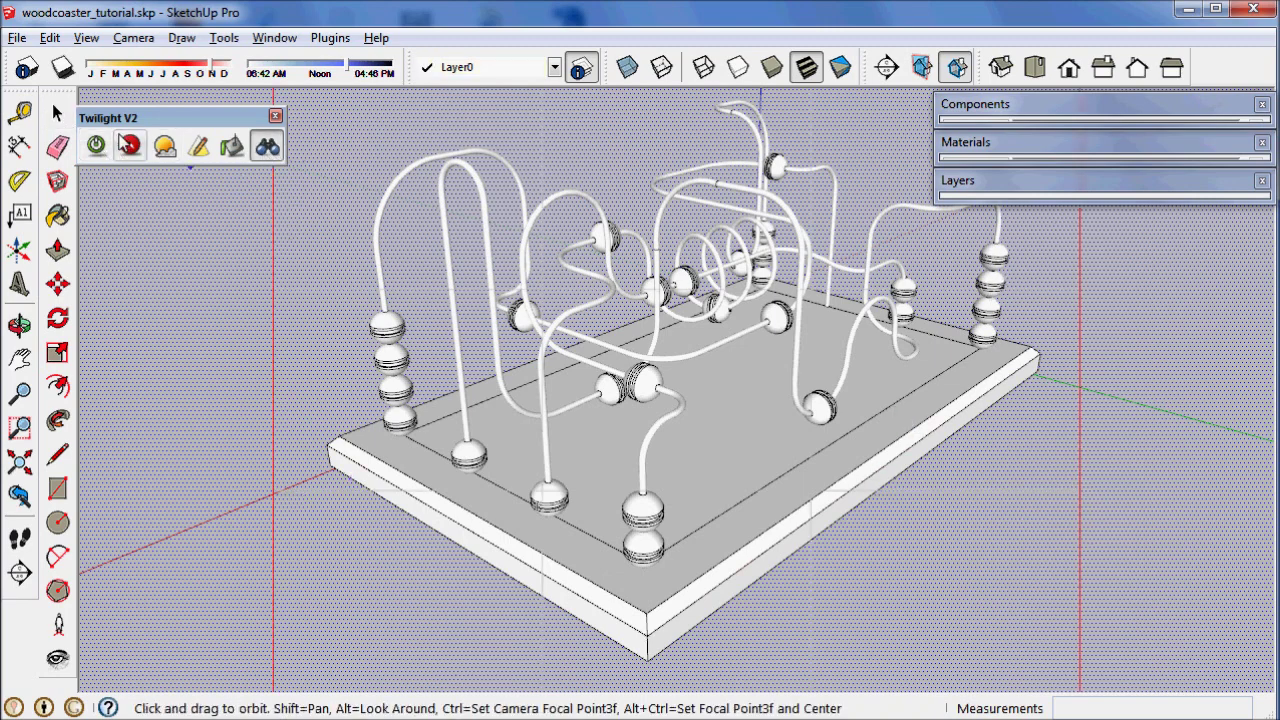
{"action": "left_click", "coordinate": [98, 146]}
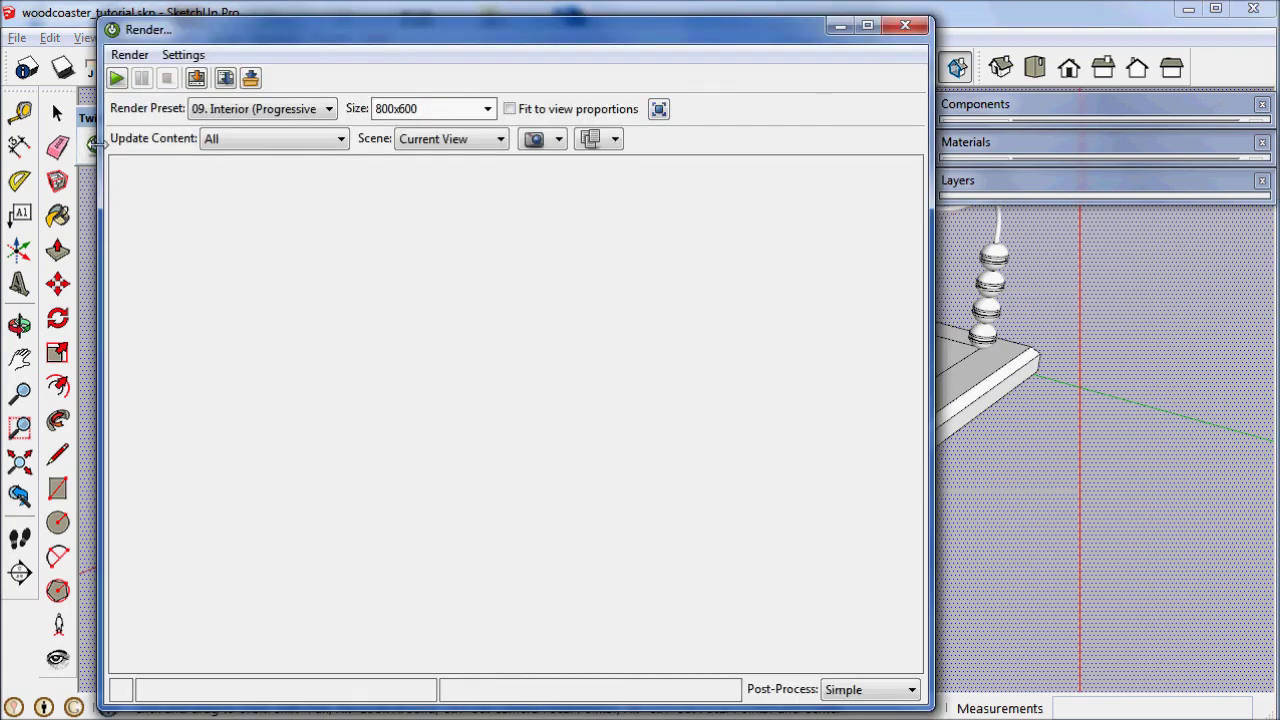
Try render sizes 1200x2400 and then 500x500 in the size field
{"action": "left_click_drag", "start_coordinate": [456, 109], "coordinate": [354, 108]}
{"action": "left_click", "coordinate": [430, 110]}
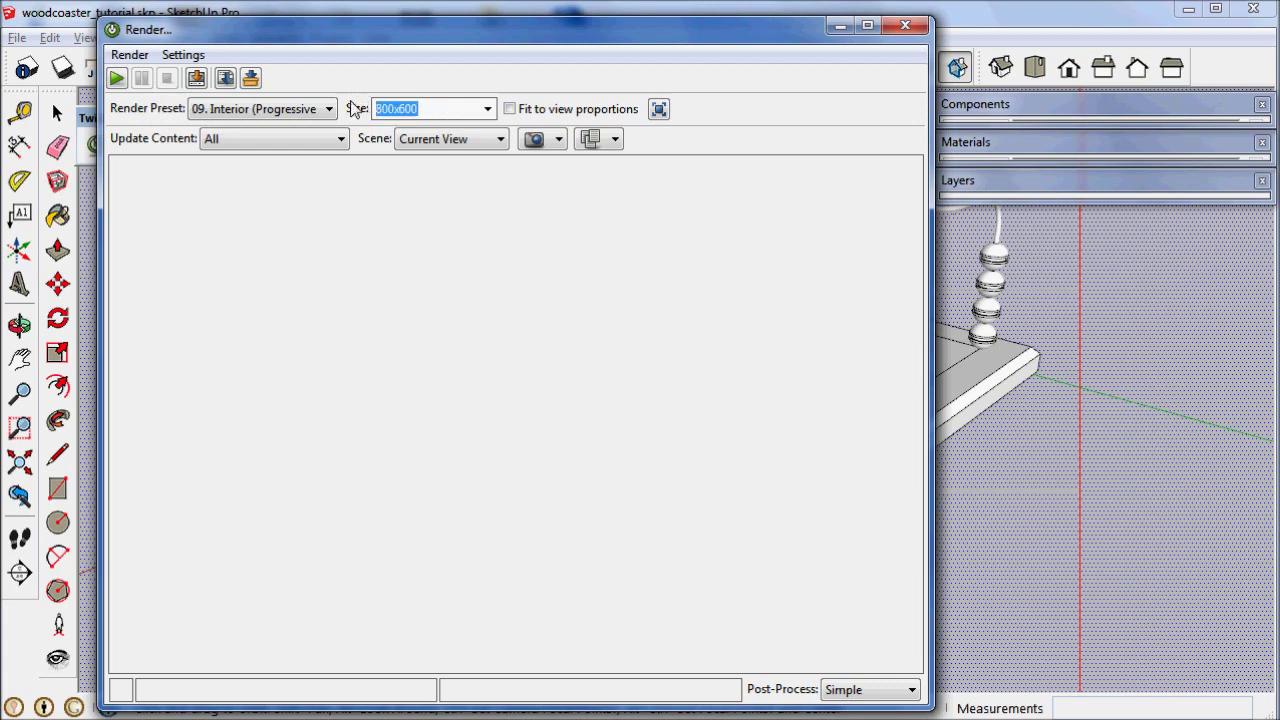
{"action": "type", "text": "1200x2400"}
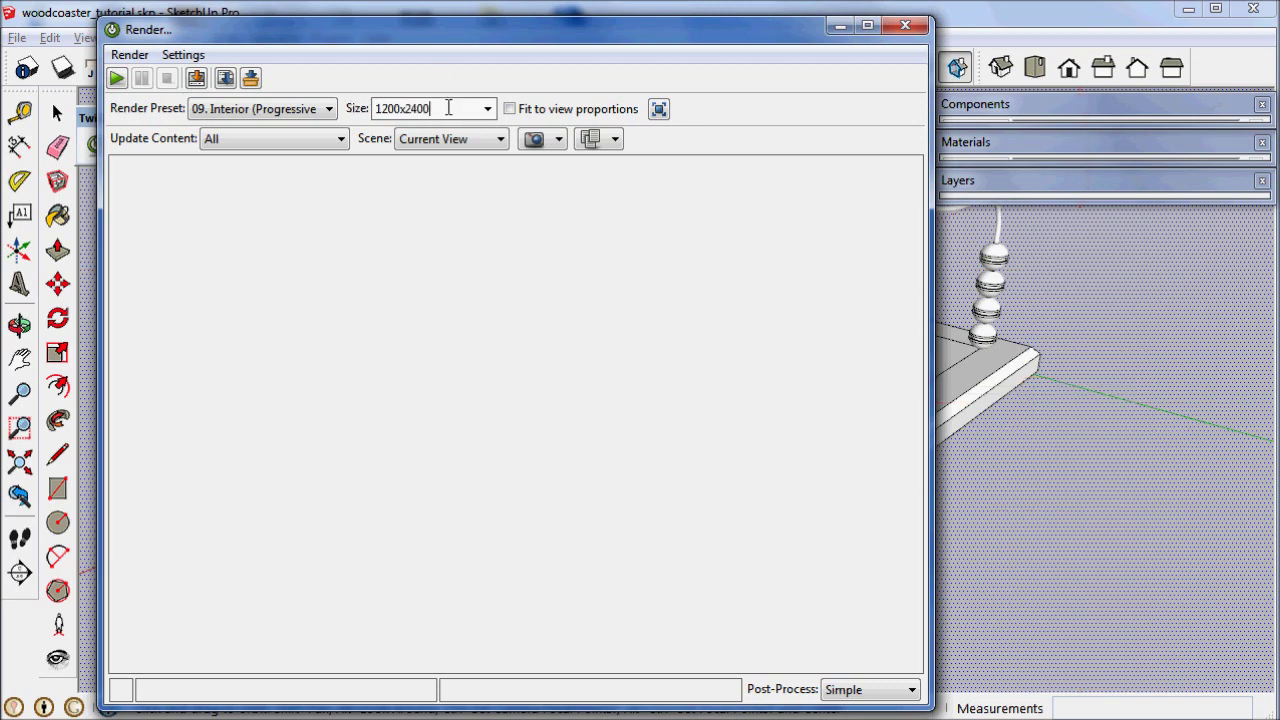
{"action": "left_click_drag", "start_coordinate": [448, 108], "coordinate": [352, 113]}
{"action": "type", "text": "500x500"}
Set the render Width to 640 and Height to 480 in the size settings
{"action": "left_click", "coordinate": [487, 108]}
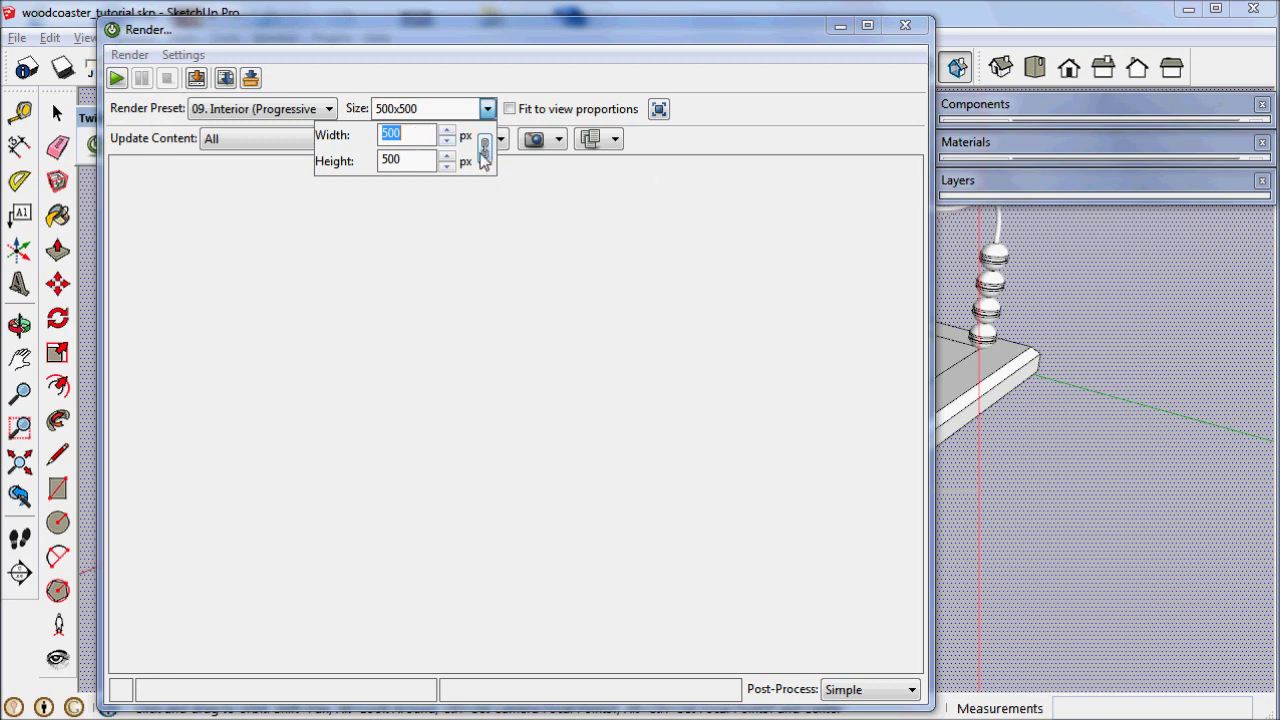
{"action": "left_click", "coordinate": [484, 149]}
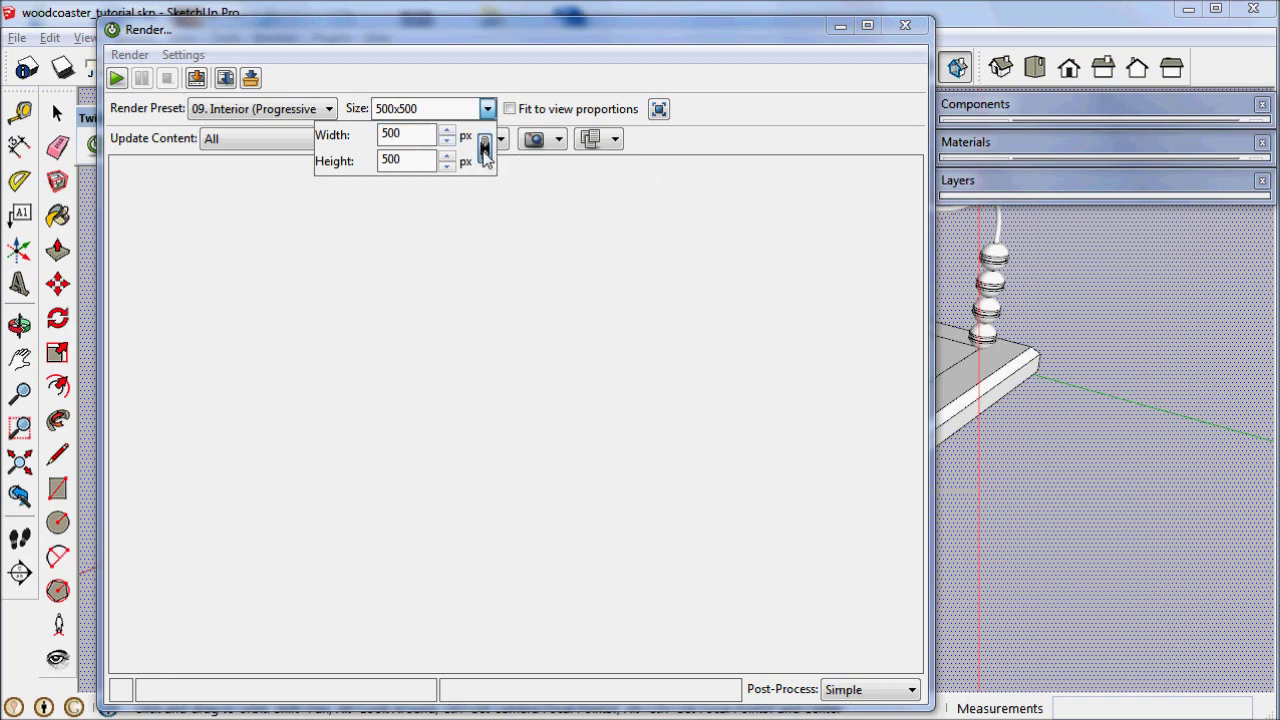
{"action": "left_click_drag", "start_coordinate": [420, 134], "coordinate": [343, 139]}
{"action": "type", "text": "400"}
{"action": "left_click", "coordinate": [485, 147]}
{"action": "type", "text": "800"}
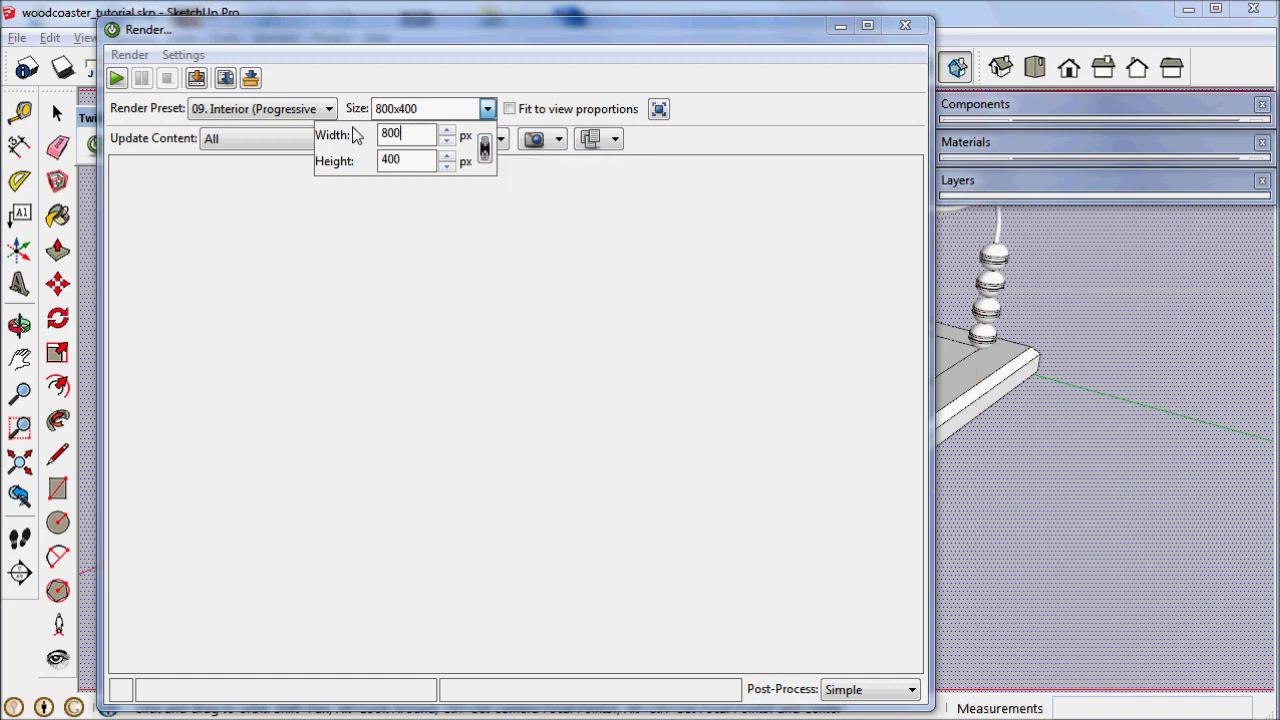
{"action": "left_click", "coordinate": [411, 157]}
{"action": "left_click", "coordinate": [425, 137]}
{"action": "type", "text": "640"}
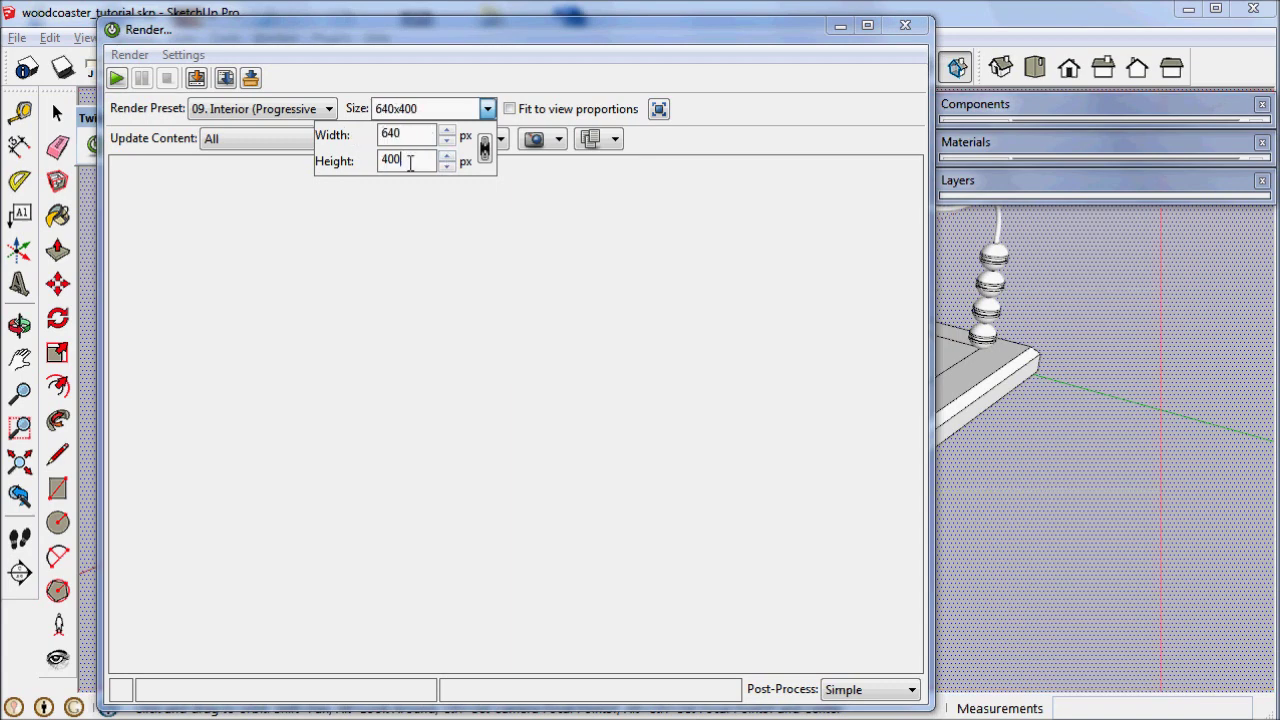
{"action": "left_click_drag", "start_coordinate": [409, 163], "coordinate": [370, 170]}
{"action": "type", "text": "480"}
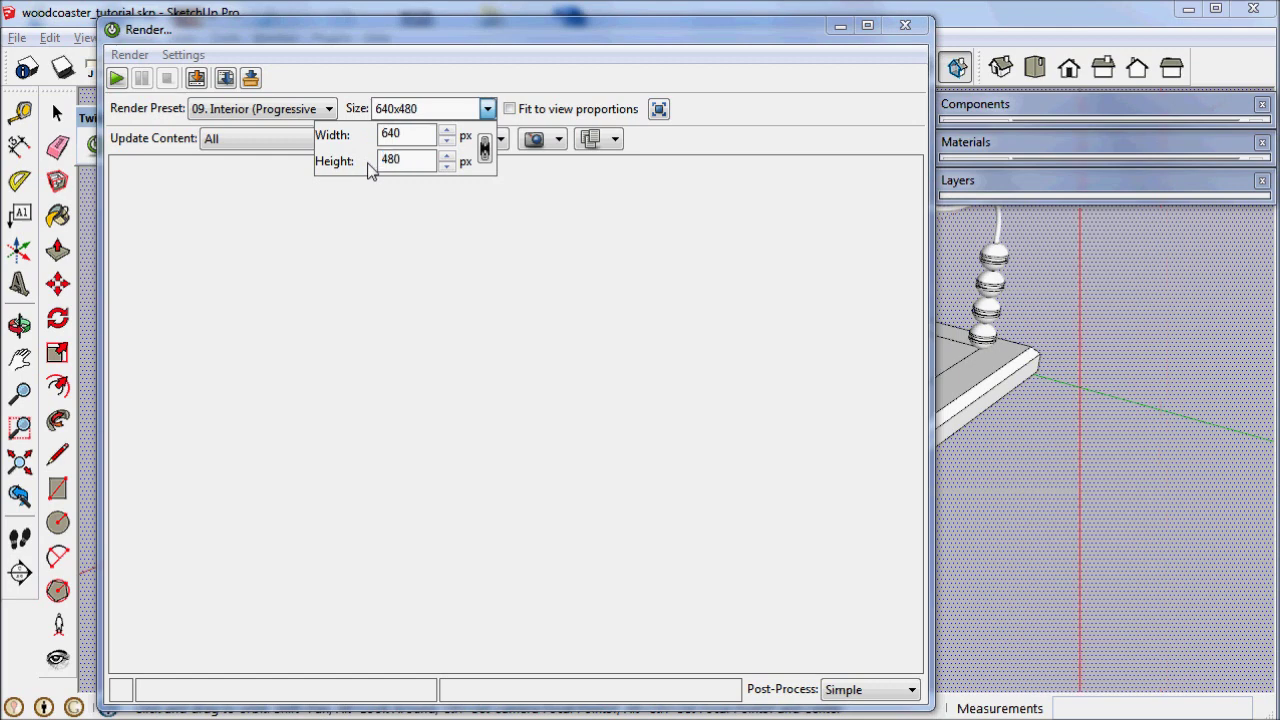
Choose the 02. Low render preset and close the render window
{"action": "left_click", "coordinate": [327, 118]}
{"action": "left_click", "coordinate": [328, 109]}
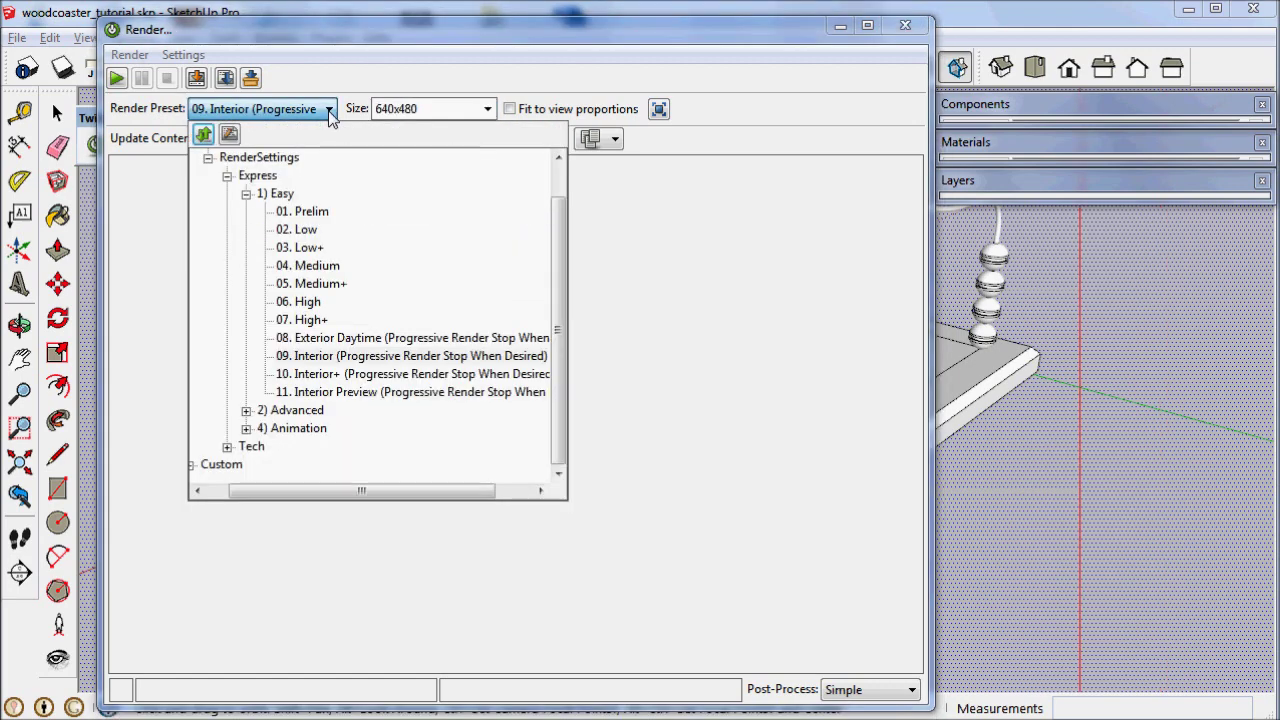
{"action": "left_click", "coordinate": [302, 229]}
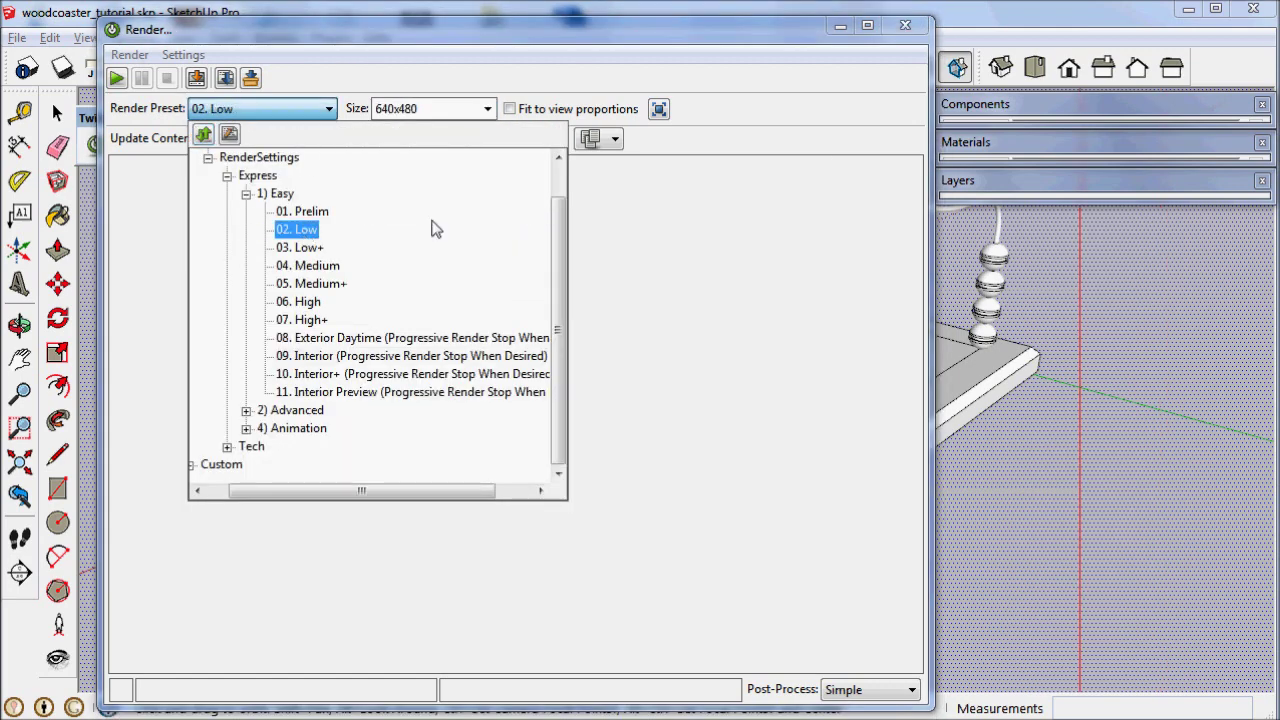
{"action": "left_click", "coordinate": [707, 256]}
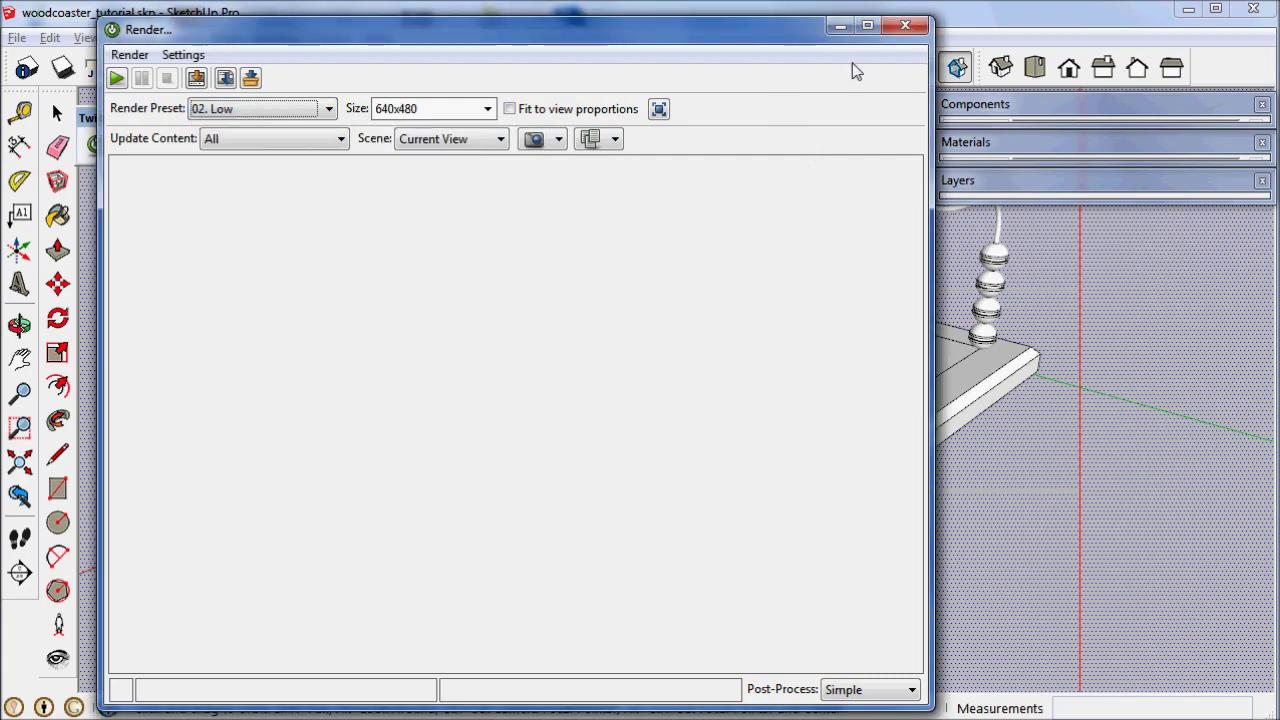
{"action": "left_click", "coordinate": [905, 28]}
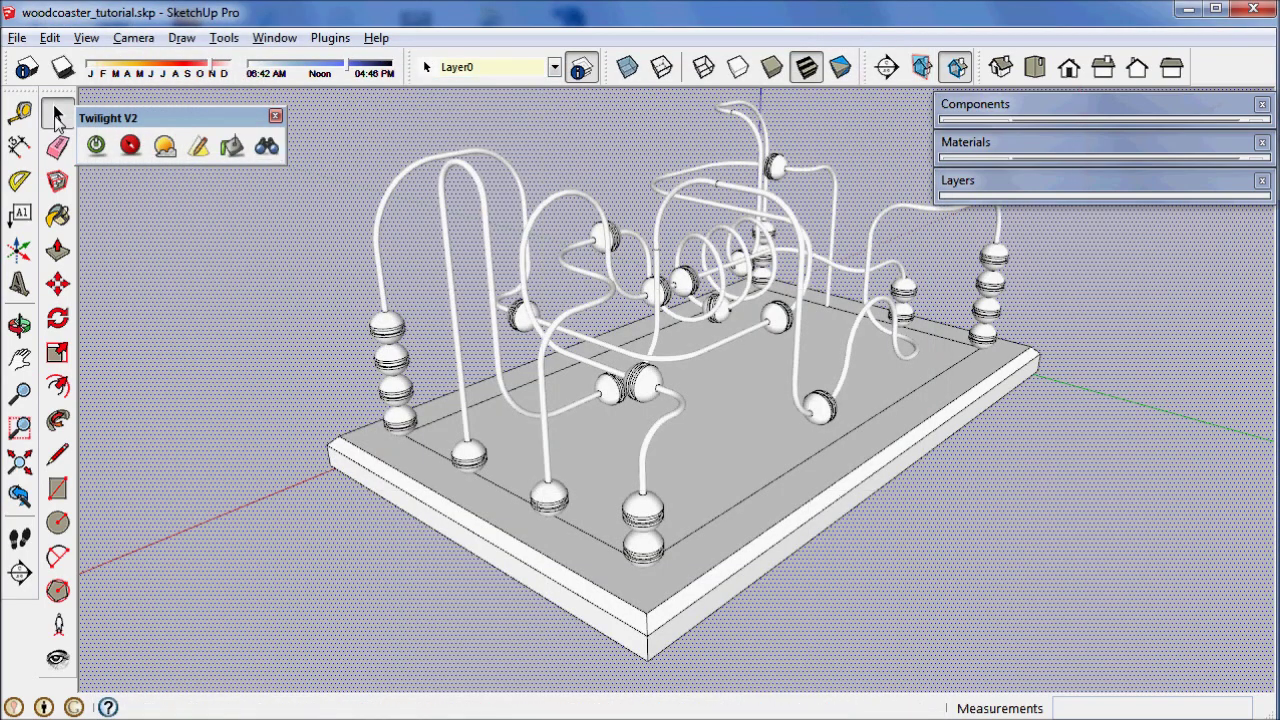
Select the whole bead-maze toy and explode it into separate parts
{"action": "left_click", "coordinate": [57, 117]}
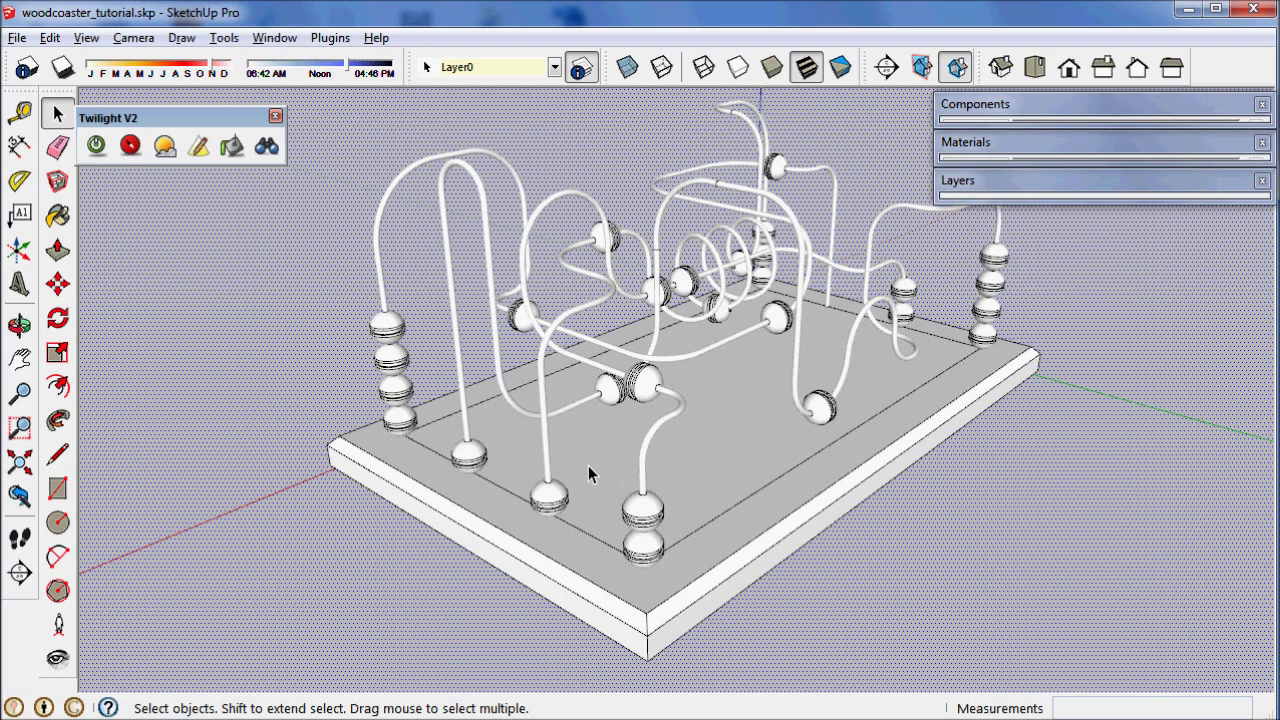
{"action": "left_click", "coordinate": [748, 398]}
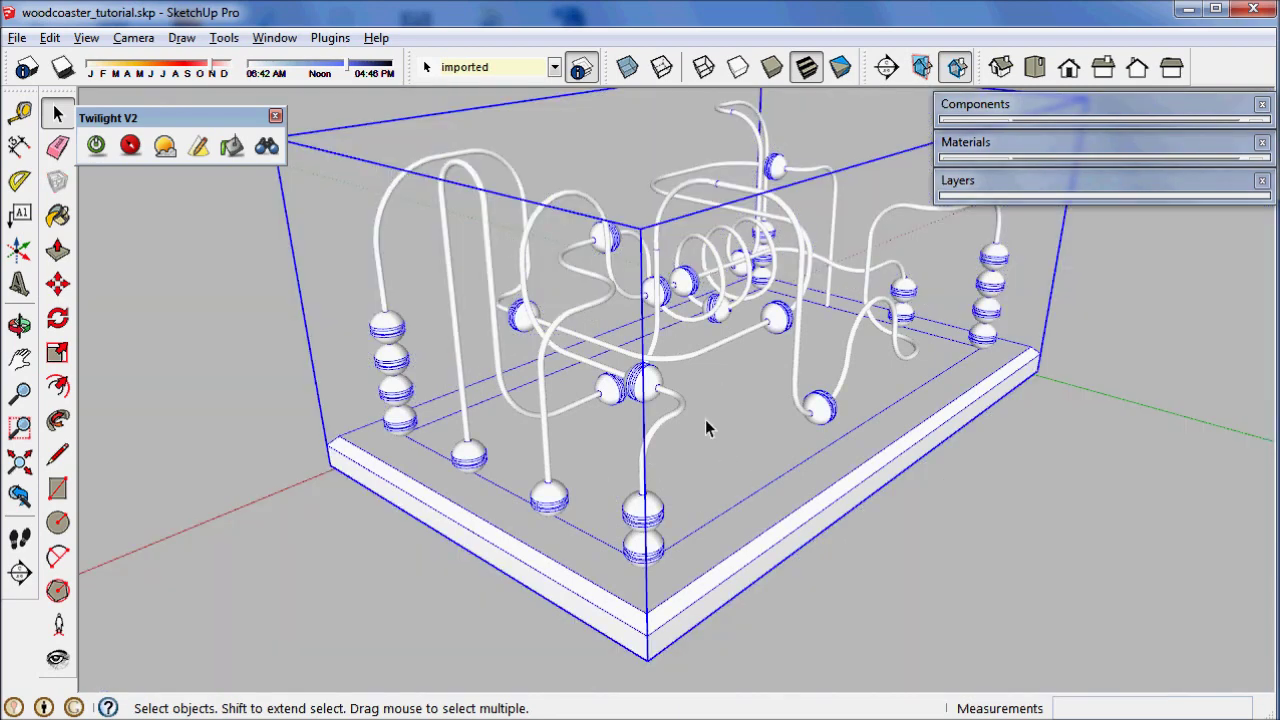
{"action": "scroll", "coordinate": [693, 422], "scroll_direction": "down", "scroll_amount": 2}
{"action": "right_click", "coordinate": [485, 428]}
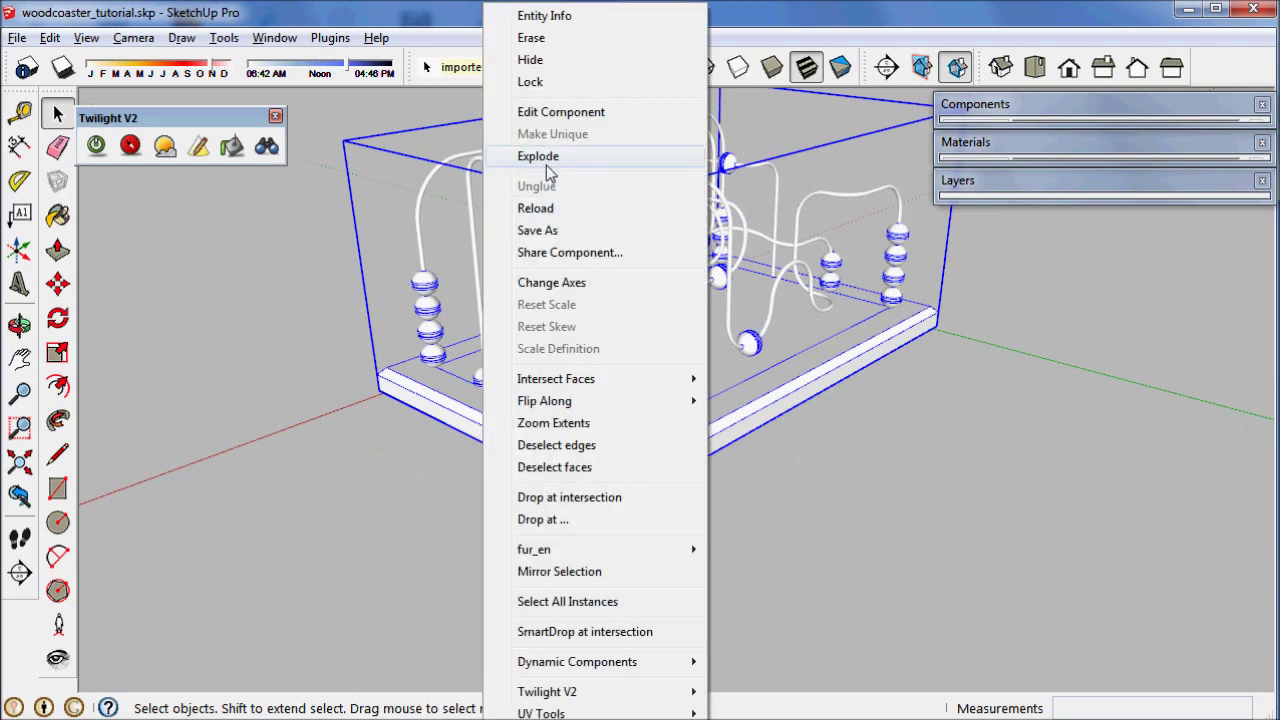
{"action": "left_click", "coordinate": [546, 160]}
Select the upper front bead and zoom in close on the front bead pair
{"action": "left_click", "coordinate": [654, 452]}
{"action": "middle_click_drag", "start_coordinate": [654, 452], "coordinate": [683, 432]}
{"action": "left_click", "coordinate": [678, 401]}
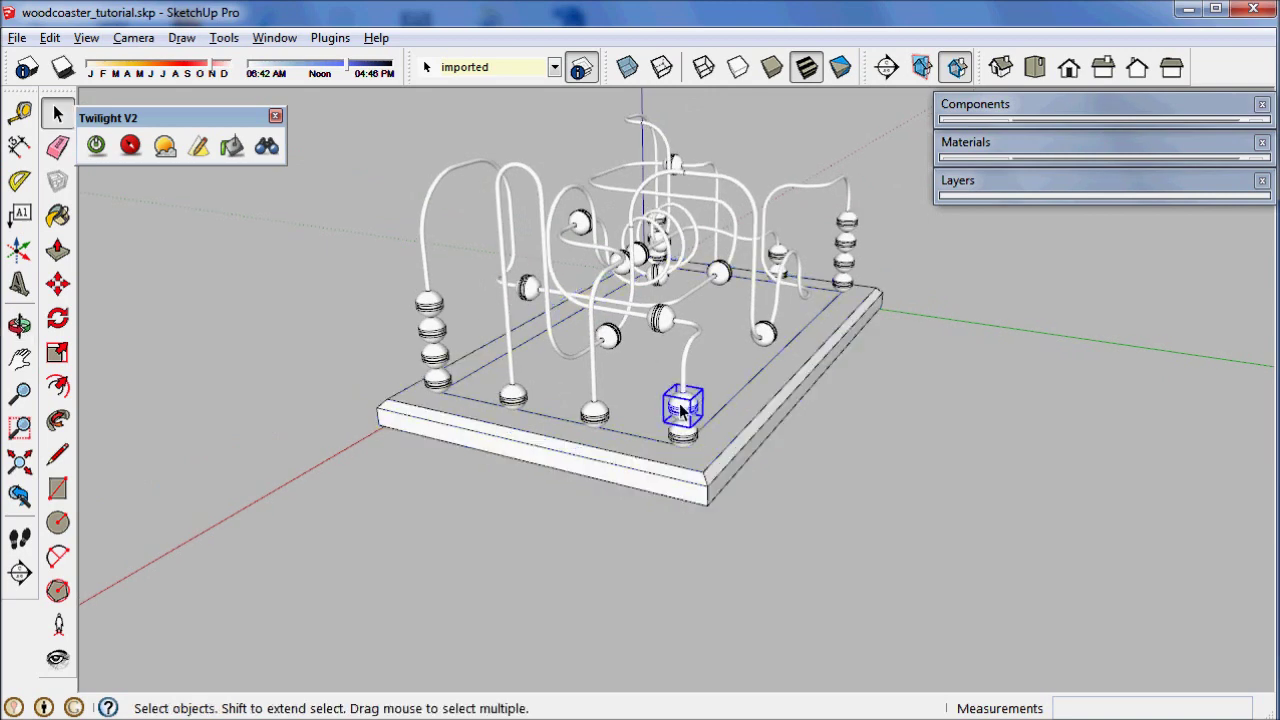
{"action": "scroll", "coordinate": [694, 445], "scroll_direction": "up", "scroll_amount": 4}
{"action": "middle_click_drag", "start_coordinate": [694, 445], "coordinate": [692, 573]}
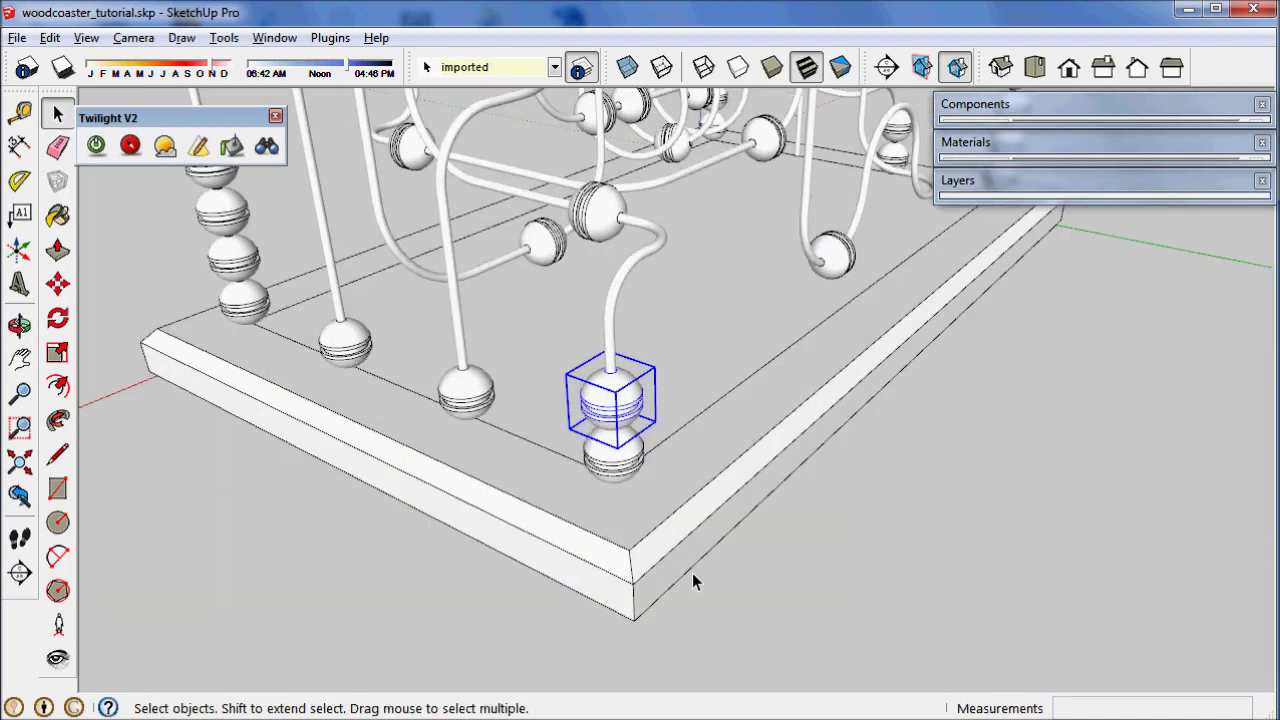
{"action": "scroll", "coordinate": [630, 477], "scroll_direction": "up", "scroll_amount": 2}
Open the lower front bead component for editing and select all its geometry
{"action": "left_click", "coordinate": [641, 499]}
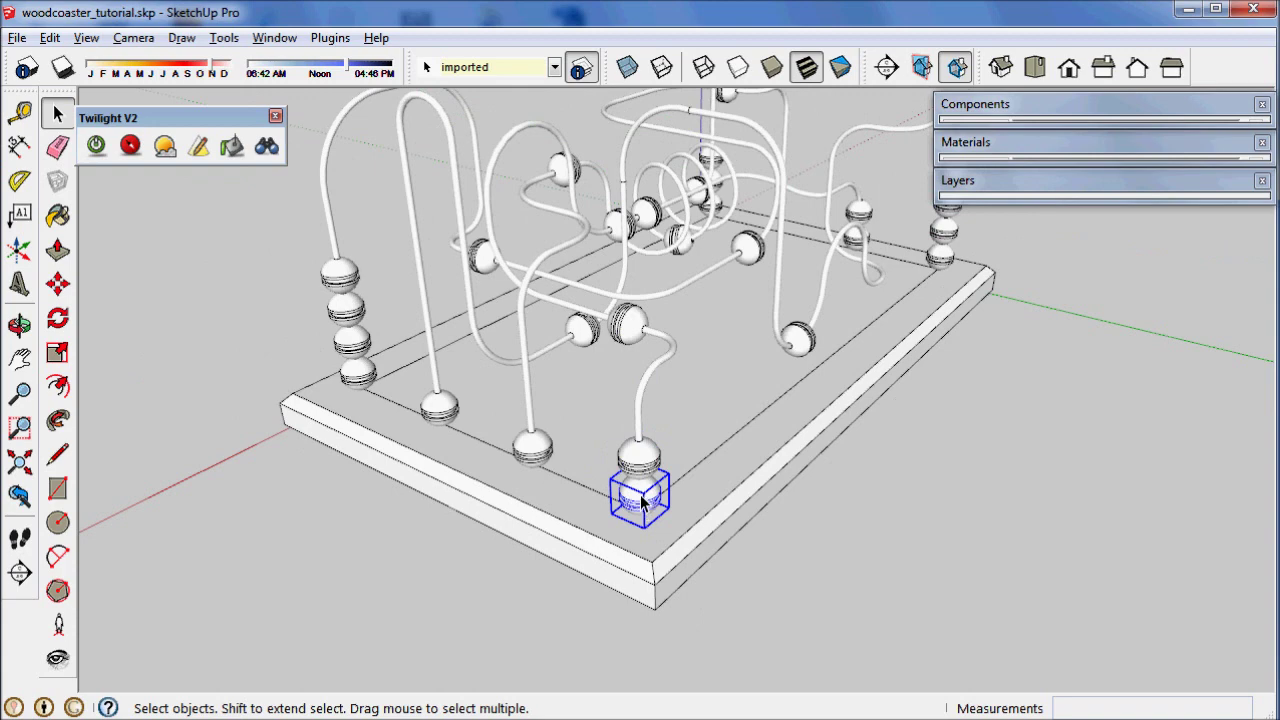
{"action": "double_click", "coordinate": [641, 497]}
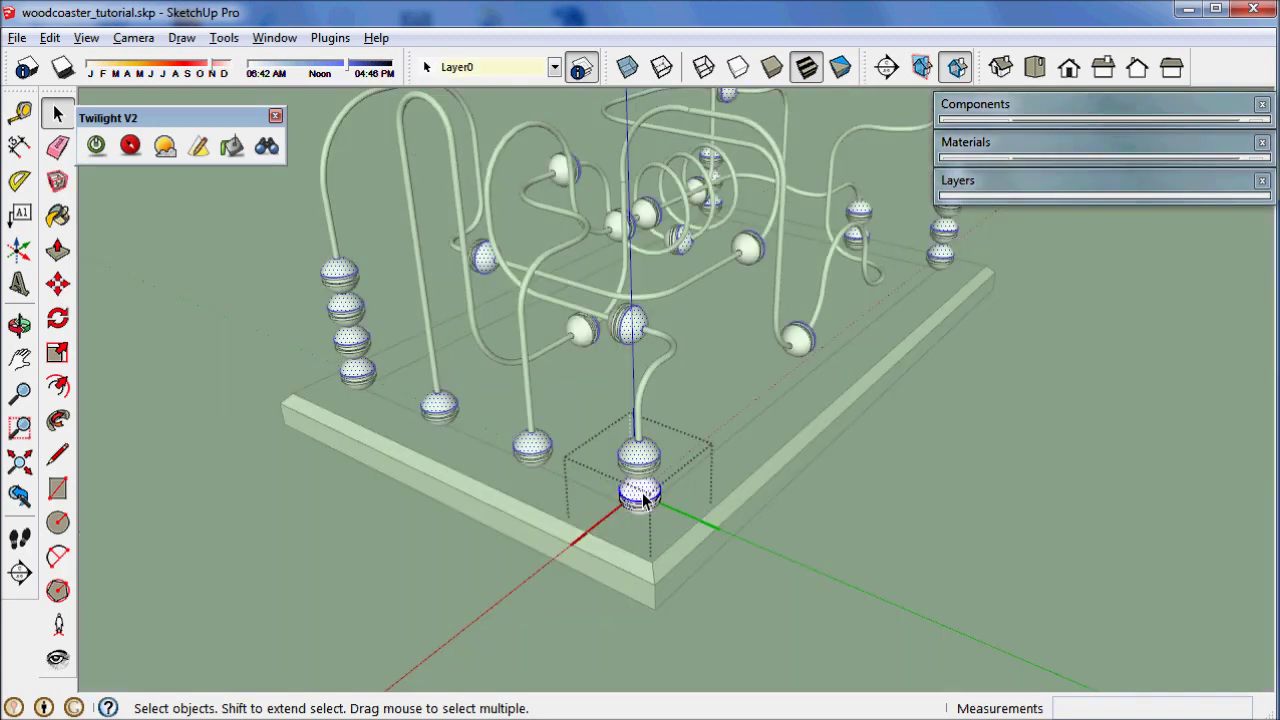
{"action": "triple_click", "coordinate": [640, 495]}
{"action": "scroll", "coordinate": [638, 500], "scroll_direction": "up", "scroll_amount": 2}
{"action": "scroll", "coordinate": [635, 507], "scroll_direction": "up", "scroll_amount": 1}
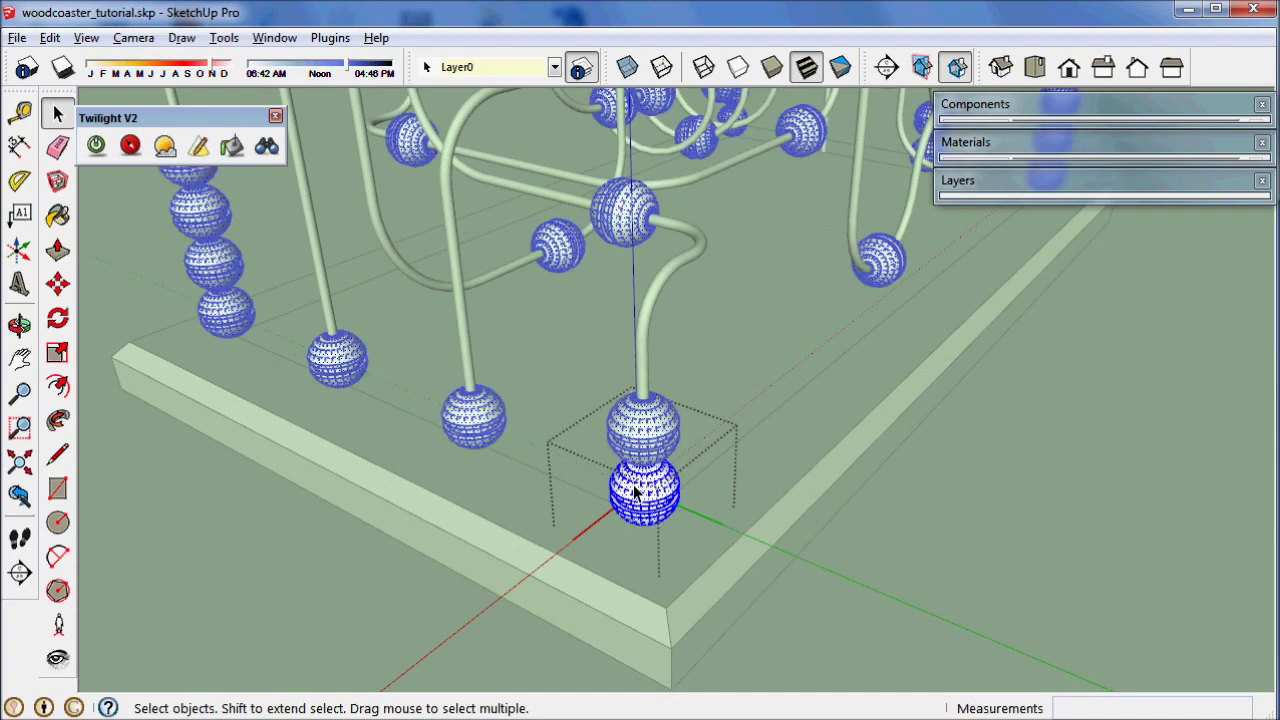
Orbit across the base, reopen the bead component, and ready the Paint Bucket with Color_C15
{"action": "middle_click_drag", "start_coordinate": [634, 490], "coordinate": [700, 355]}
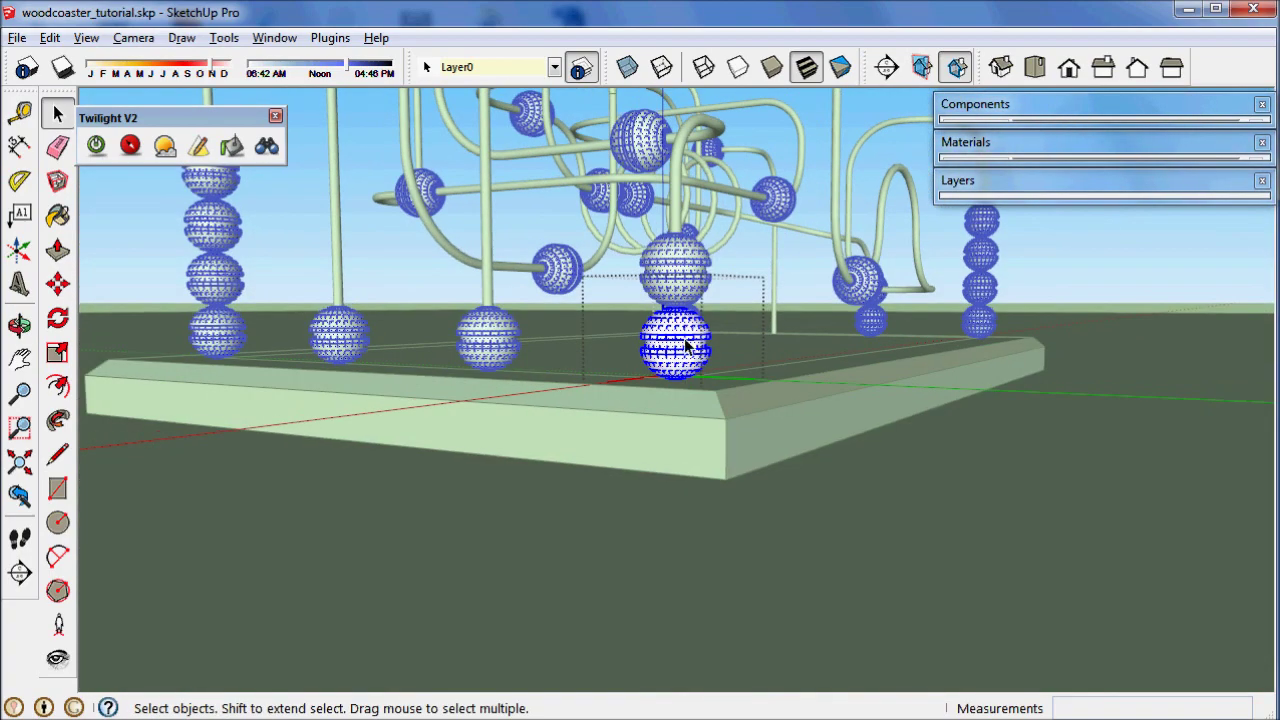
{"action": "scroll", "coordinate": [686, 343], "scroll_direction": "up", "scroll_amount": 1}
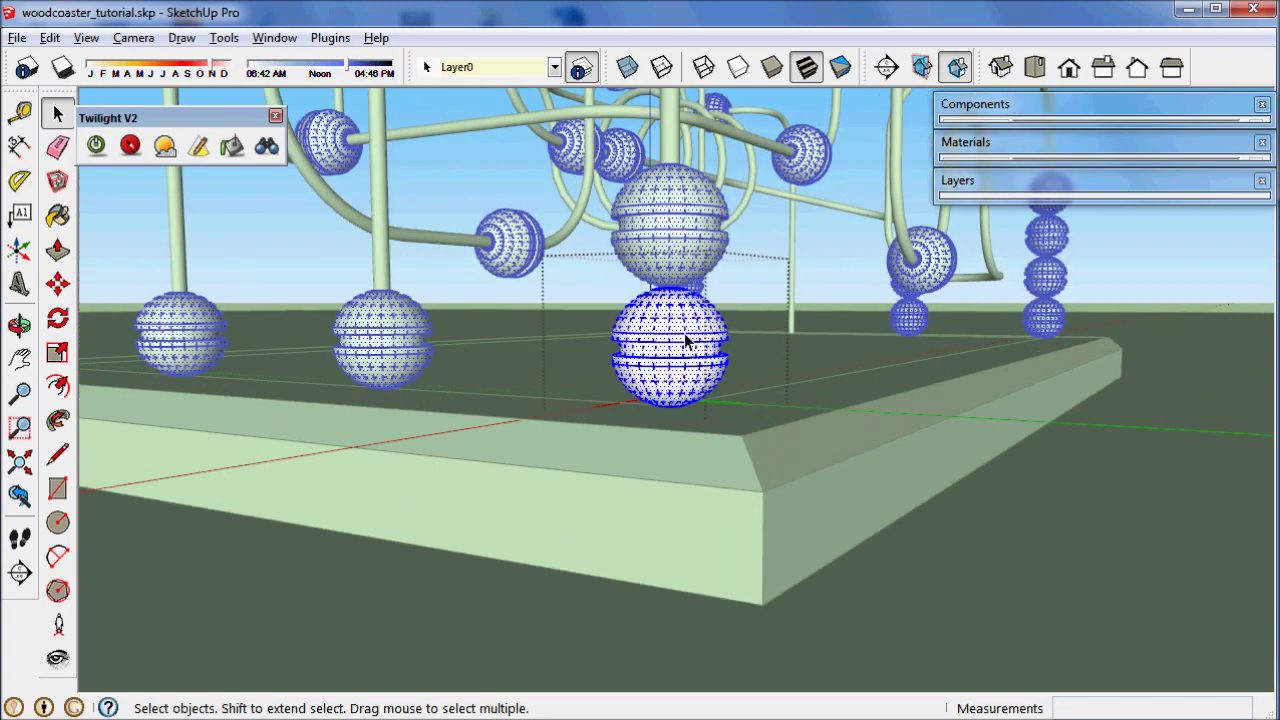
{"action": "middle_click_drag", "start_coordinate": [686, 341], "coordinate": [650, 470]}
{"action": "scroll", "coordinate": [645, 540], "scroll_direction": "down", "scroll_amount": 3}
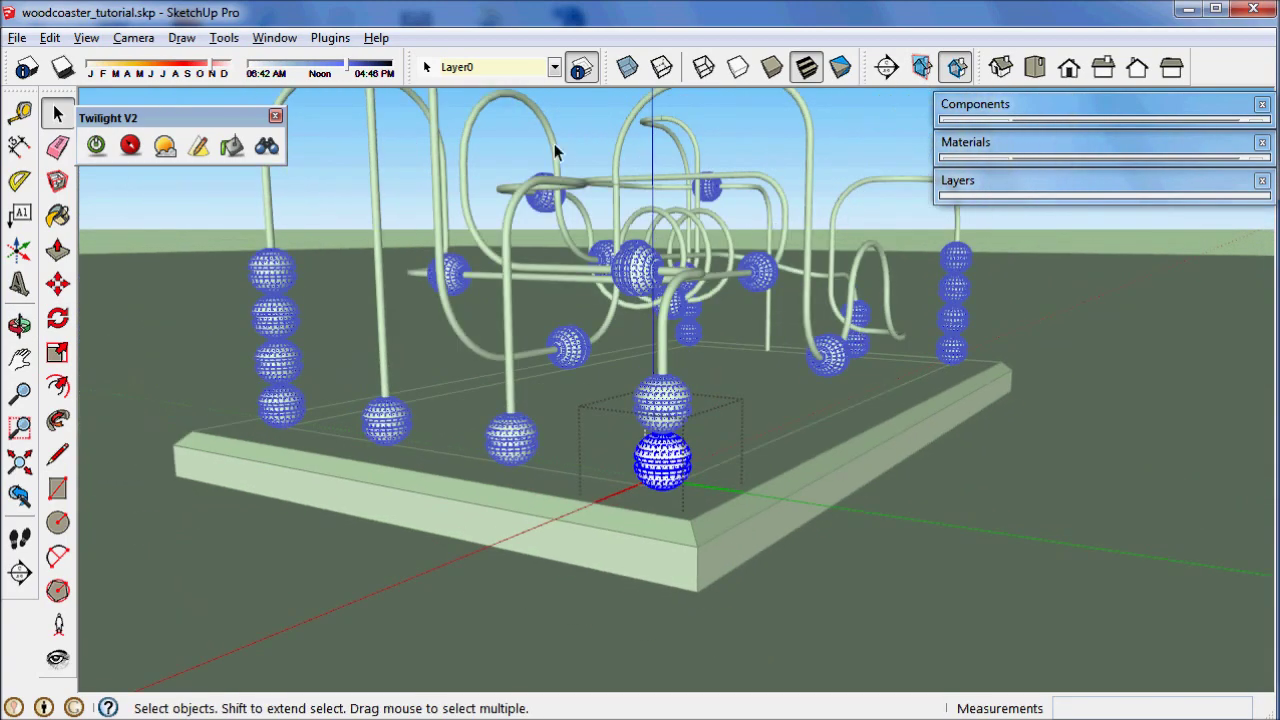
{"action": "middle_click_drag", "start_coordinate": [583, 408], "coordinate": [890, 524]}
{"action": "left_click", "coordinate": [890, 524]}
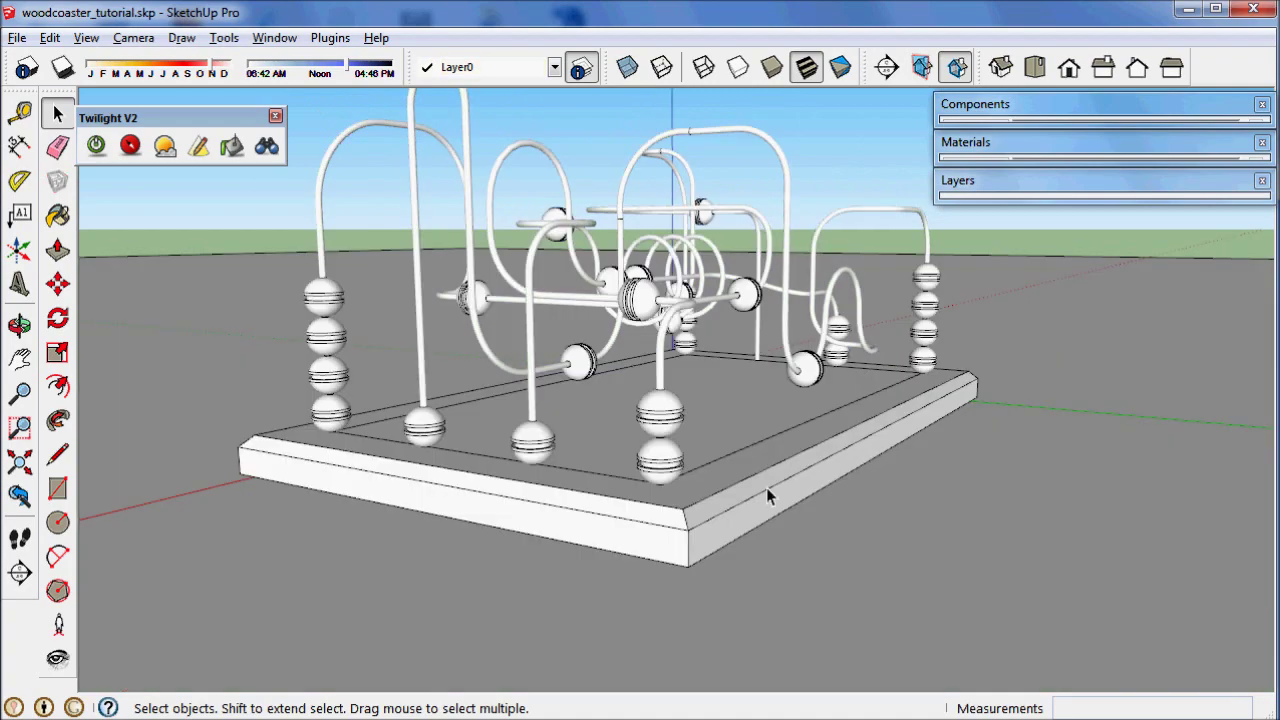
{"action": "double_click", "coordinate": [652, 458]}
{"action": "scroll", "coordinate": [660, 456], "scroll_direction": "up", "scroll_amount": 2}
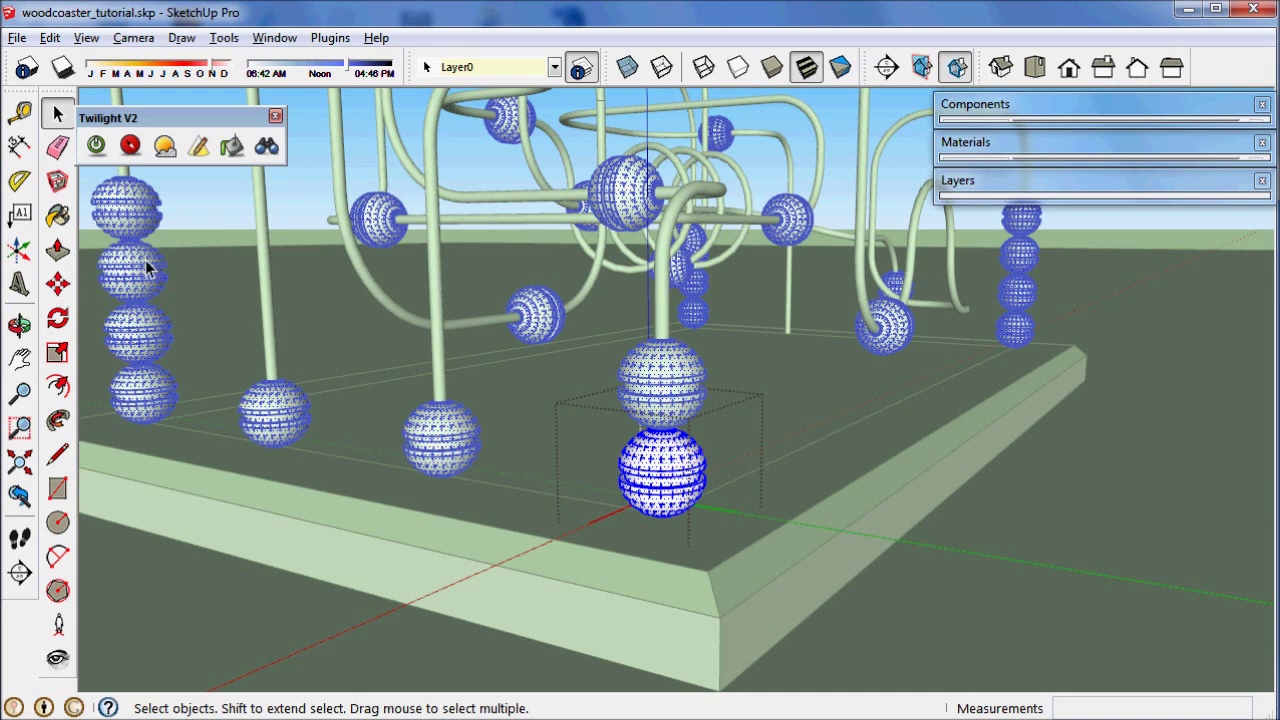
{"action": "left_click", "coordinate": [57, 215]}
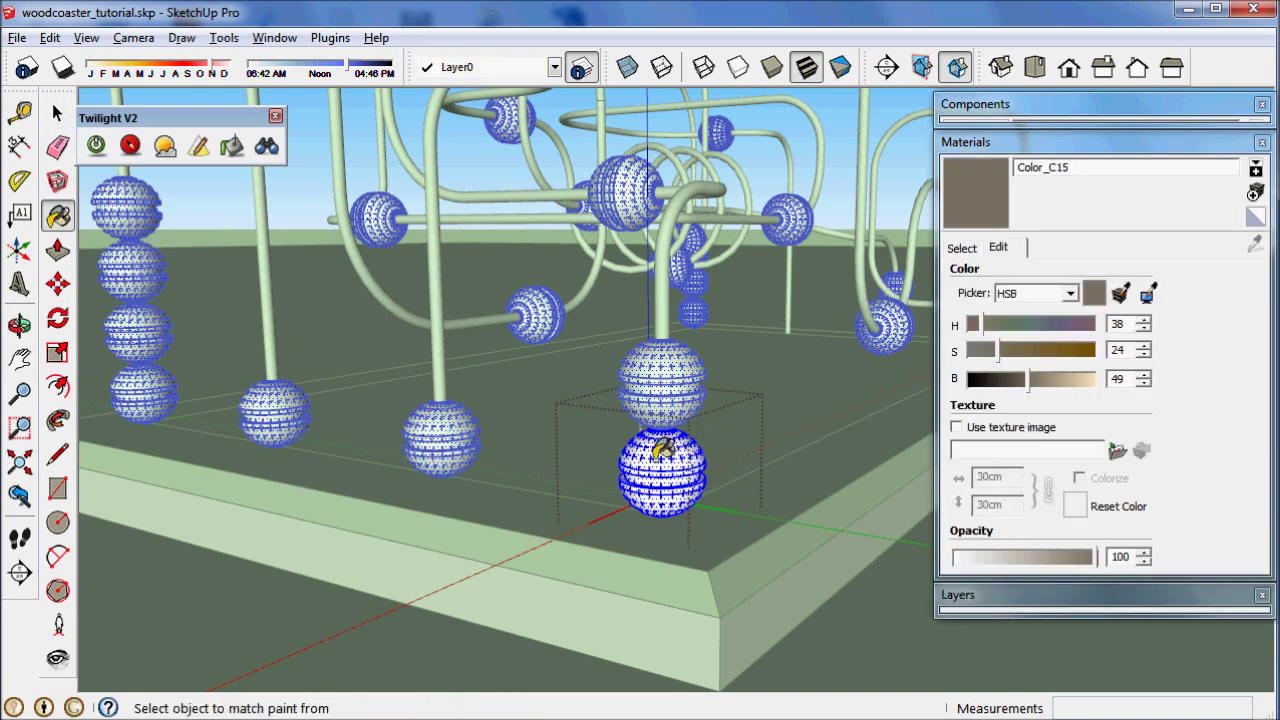
Paint the beads grey-brown with Color_C15 and close the bead component
{"action": "left_click", "coordinate": [669, 449]}
{"action": "middle_click_drag", "start_coordinate": [729, 449], "coordinate": [517, 407]}
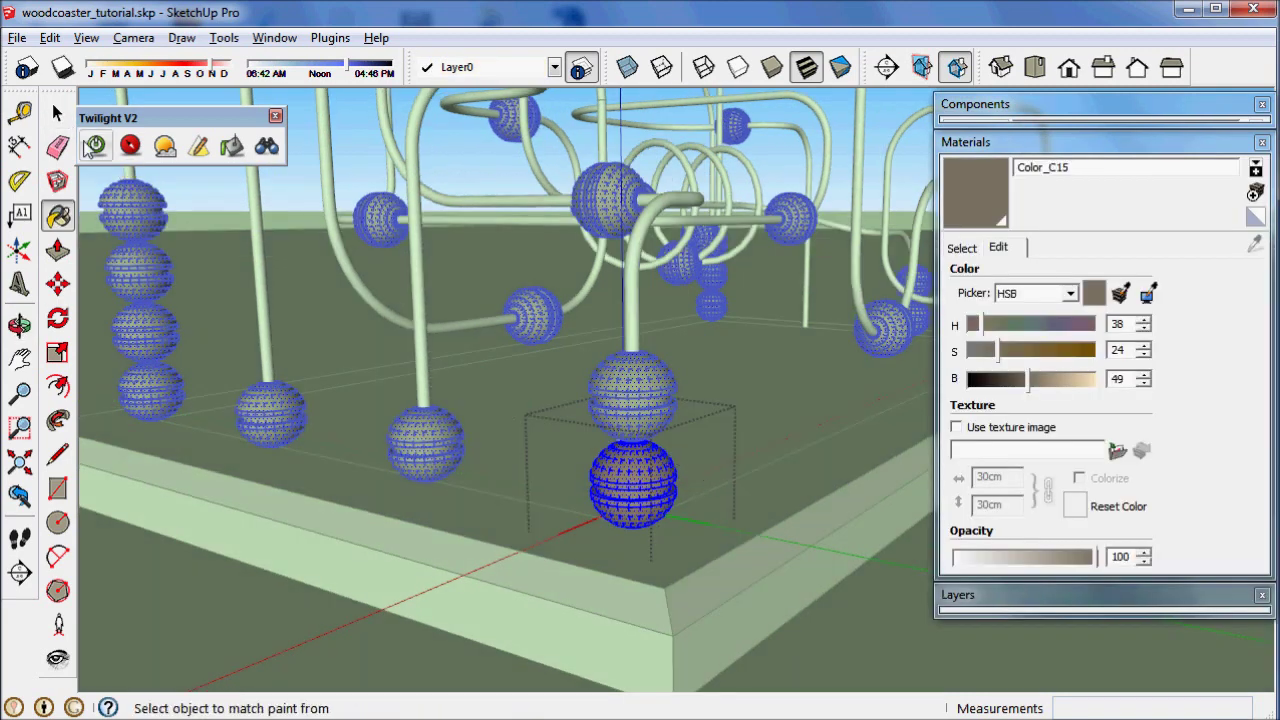
{"action": "left_click", "coordinate": [57, 113]}
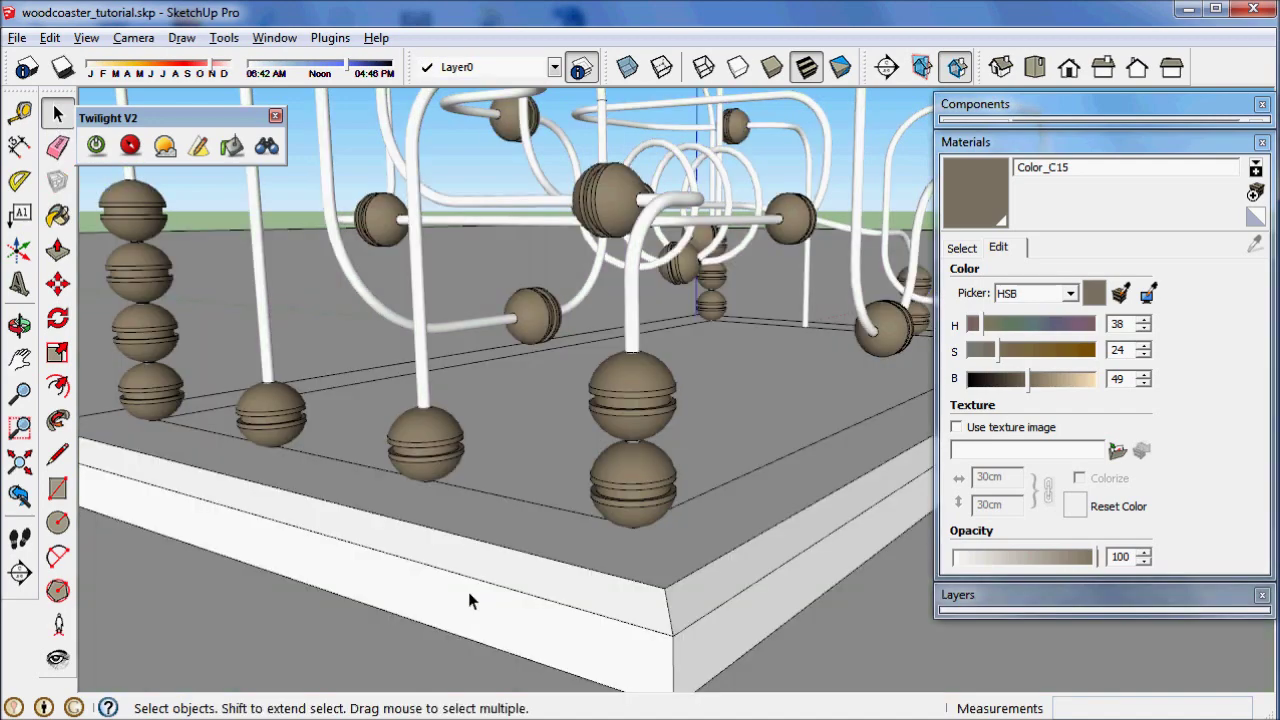
Undo the component close and the paint so every bead is white again
{"action": "left_click", "coordinate": [49, 40]}
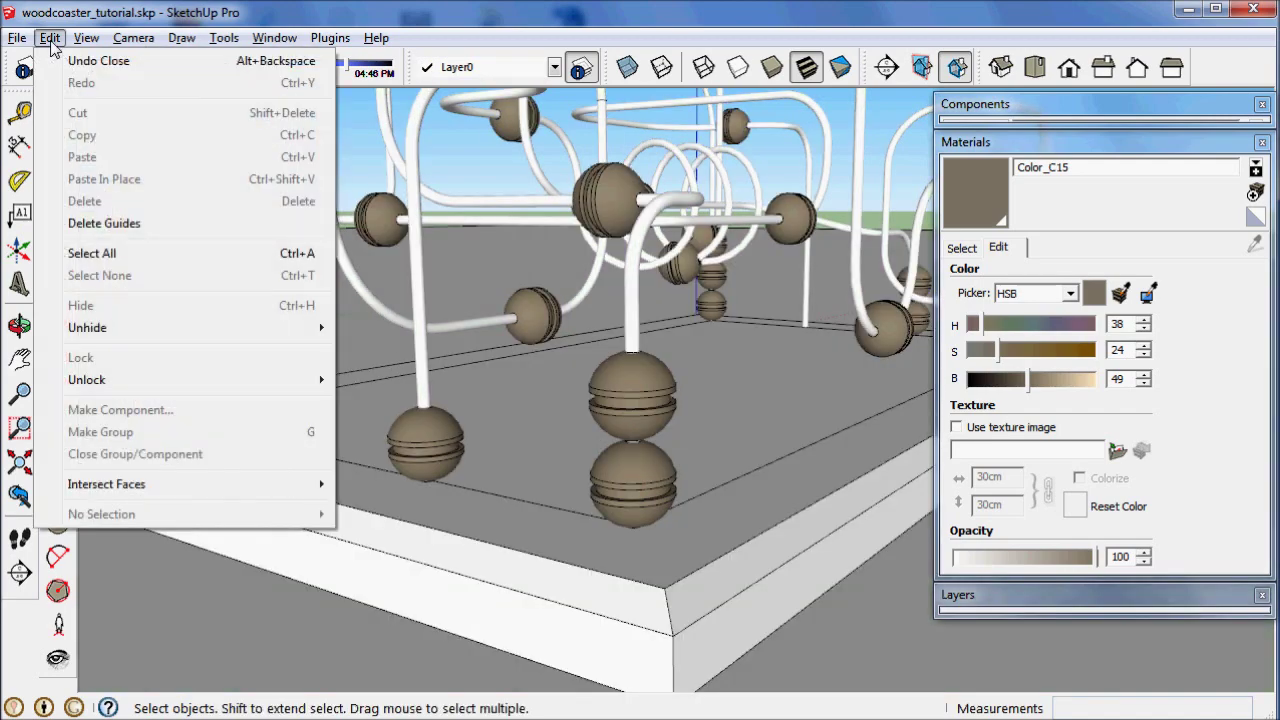
{"action": "left_click", "coordinate": [98, 61]}
{"action": "key", "text": "ctrl+z"}
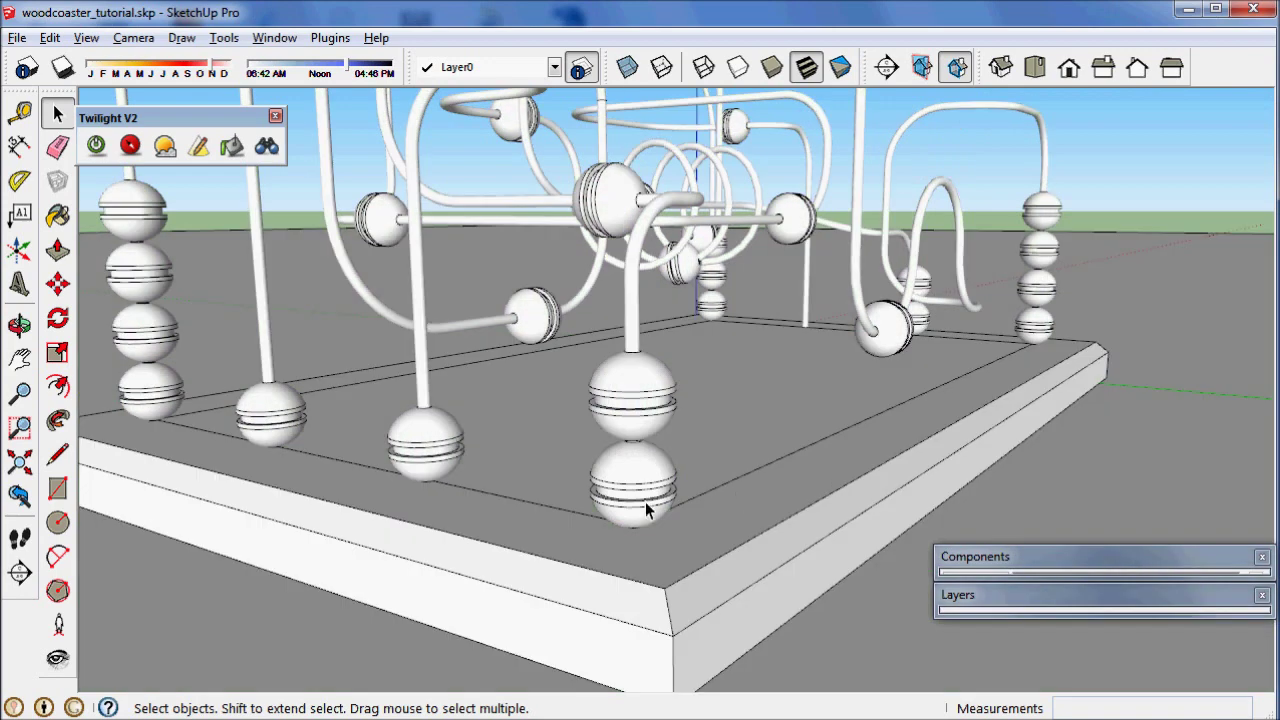
Switch the Paint Bucket's material library to Colors
{"action": "left_click", "coordinate": [57, 215]}
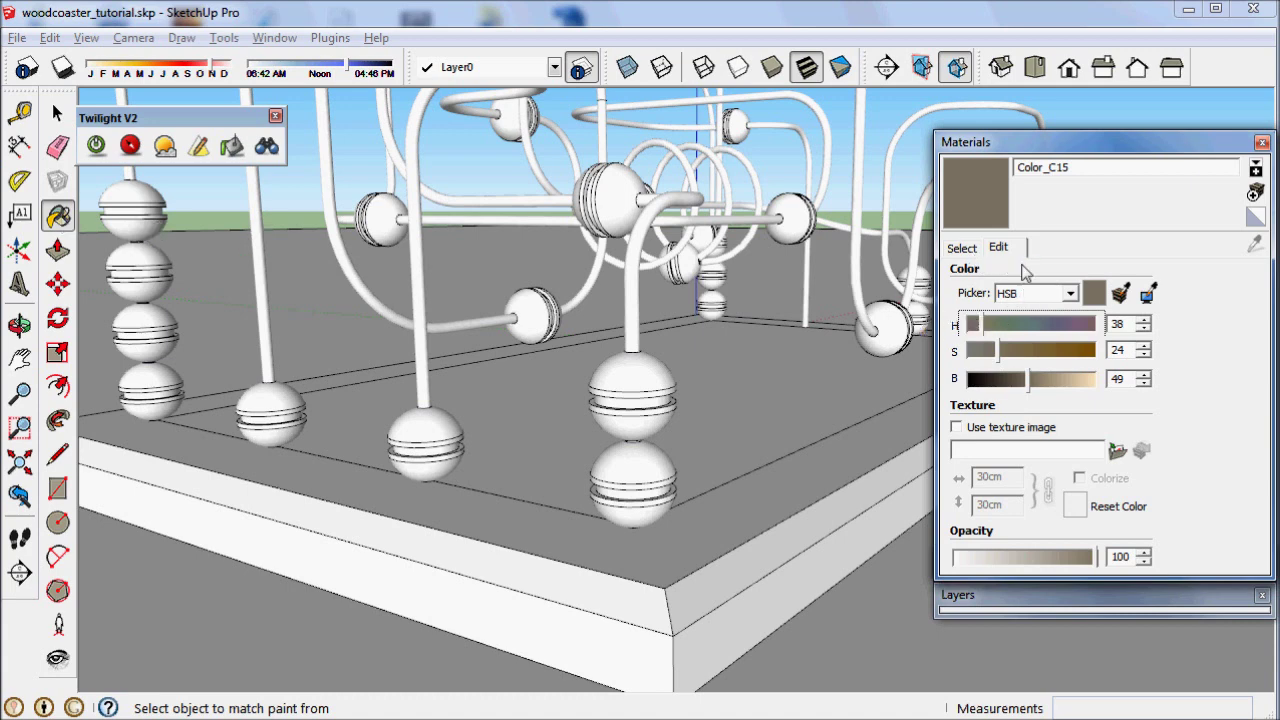
{"action": "left_click", "coordinate": [963, 248]}
{"action": "left_click", "coordinate": [1073, 273]}
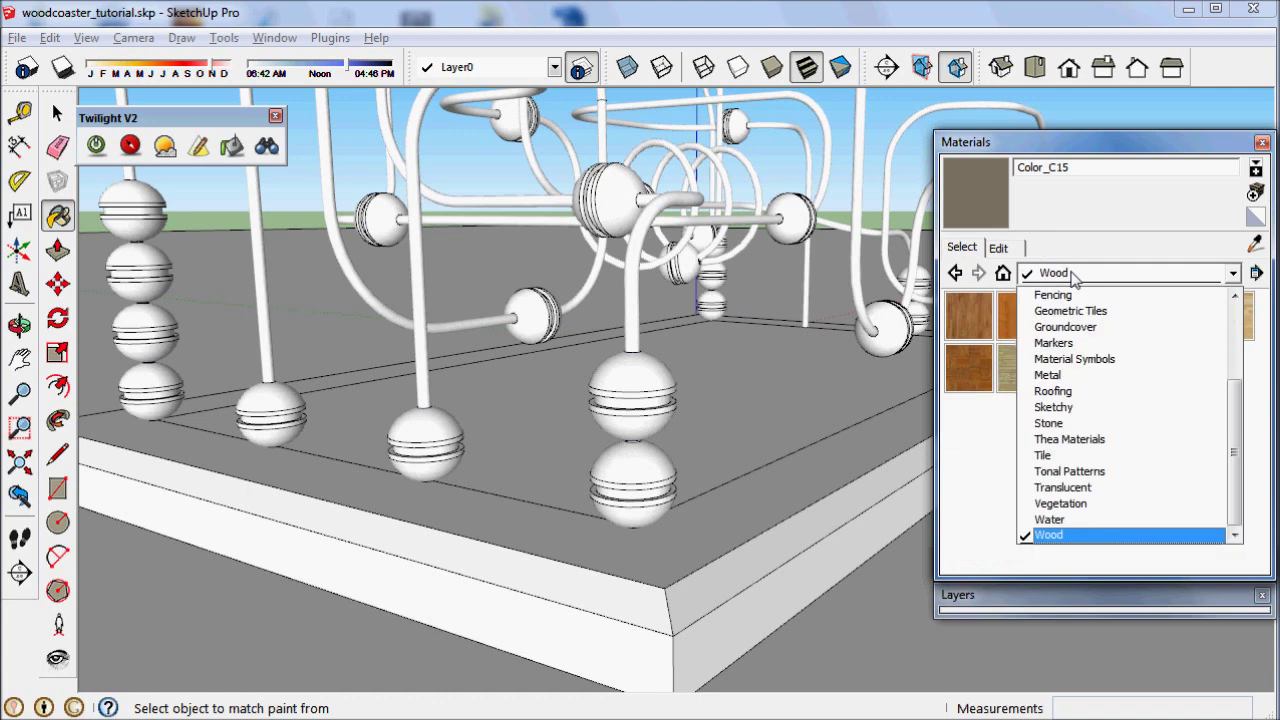
{"action": "scroll", "coordinate": [1090, 330], "scroll_direction": "up", "scroll_amount": 3}
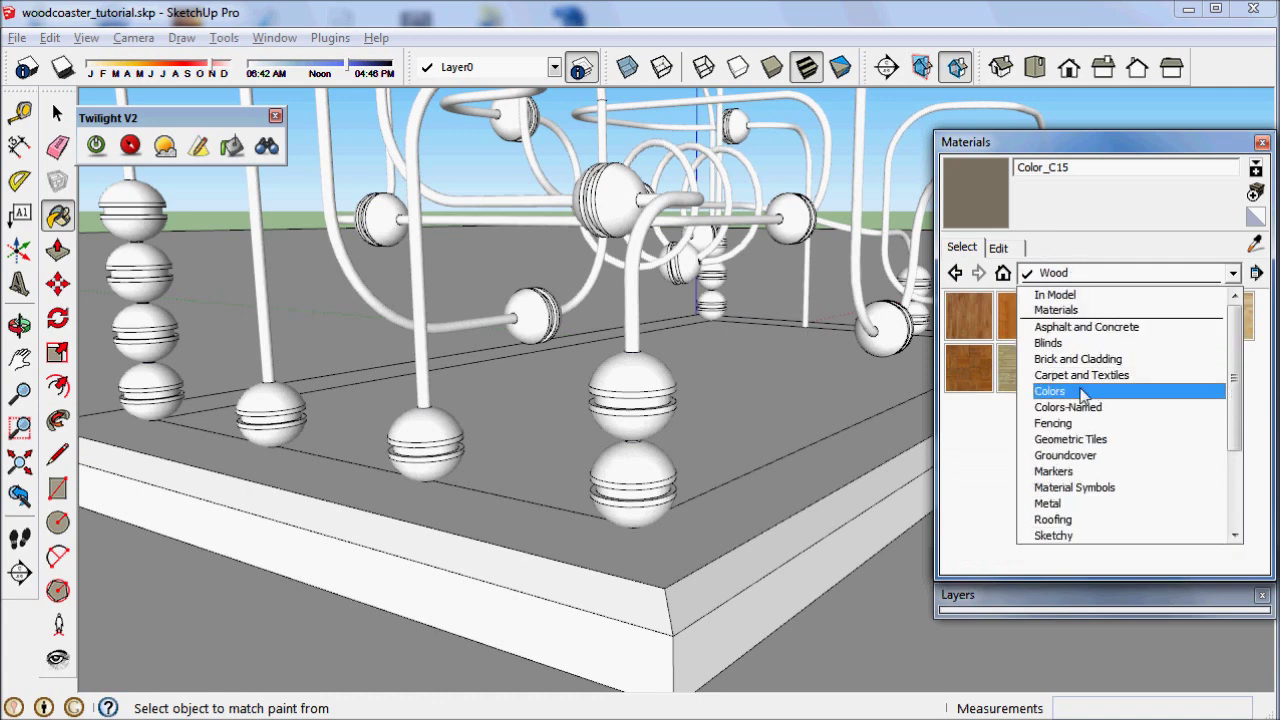
{"action": "left_click", "coordinate": [1084, 390]}
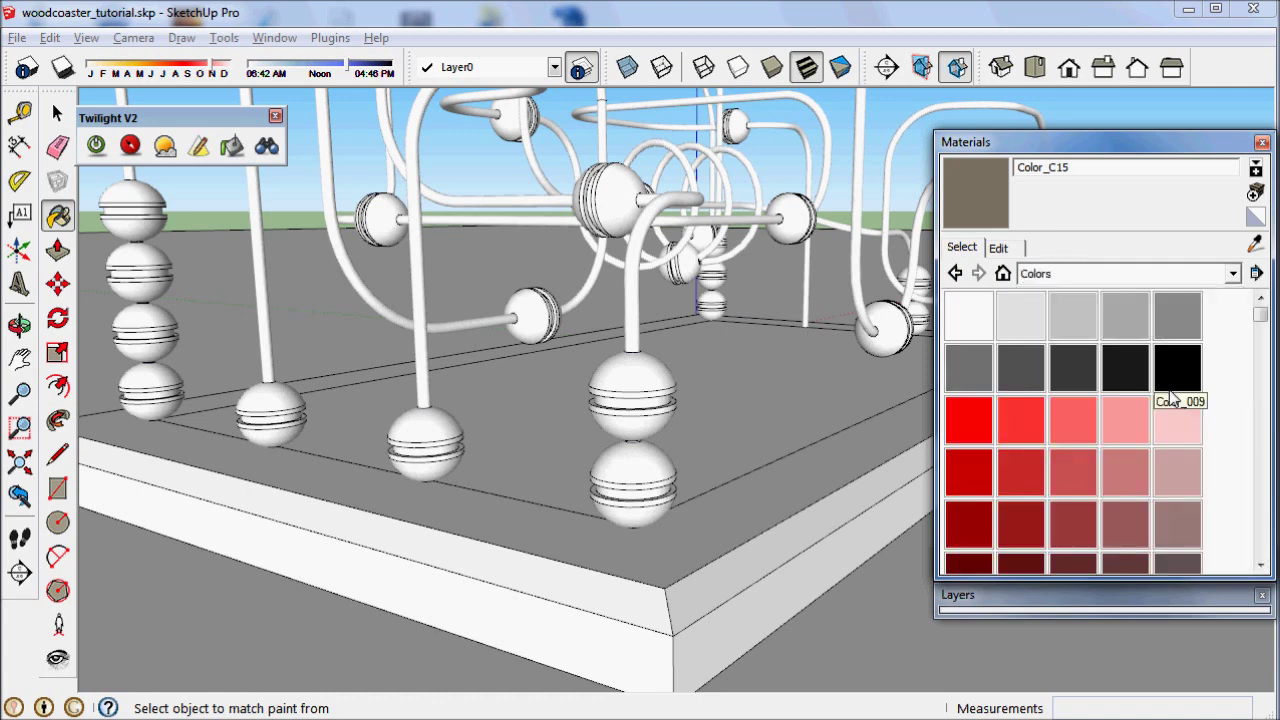
Paint the ground plane brown-grey Color_C15, then pick red Color_A01
{"action": "left_click_drag", "start_coordinate": [1263, 316], "coordinate": [1268, 364]}
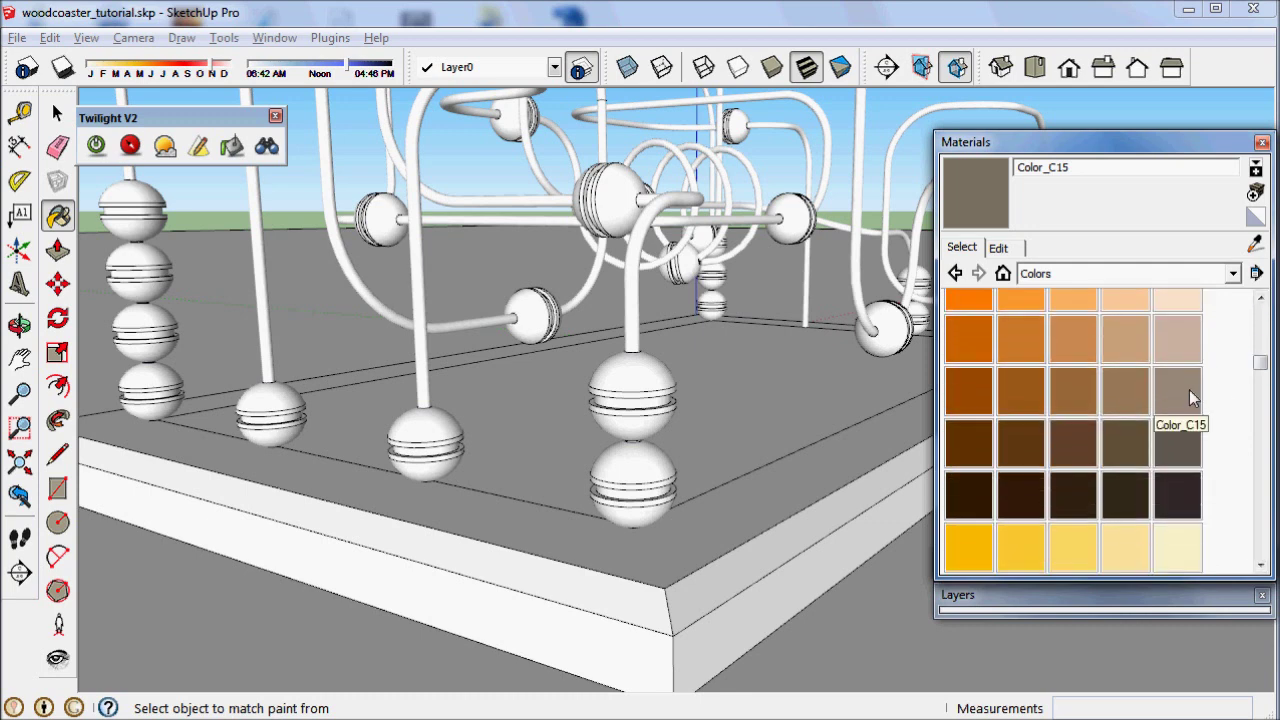
{"action": "left_click", "coordinate": [1191, 397]}
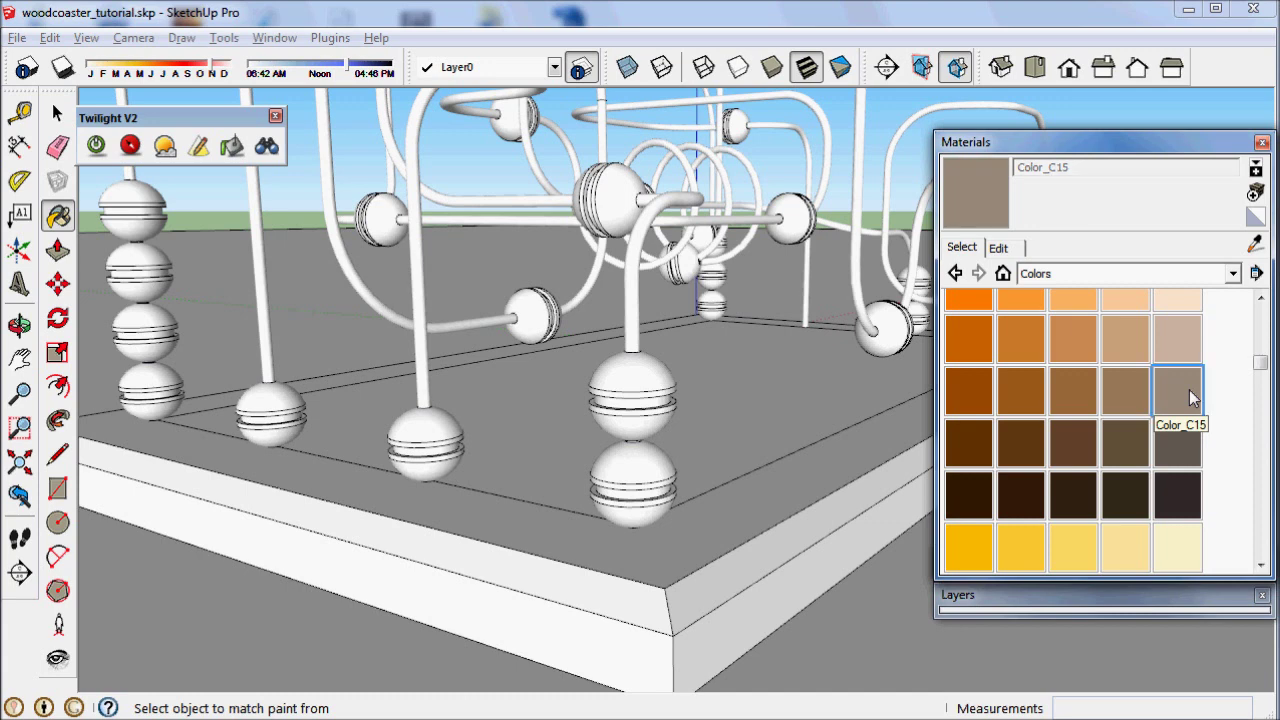
{"action": "left_click", "coordinate": [246, 621]}
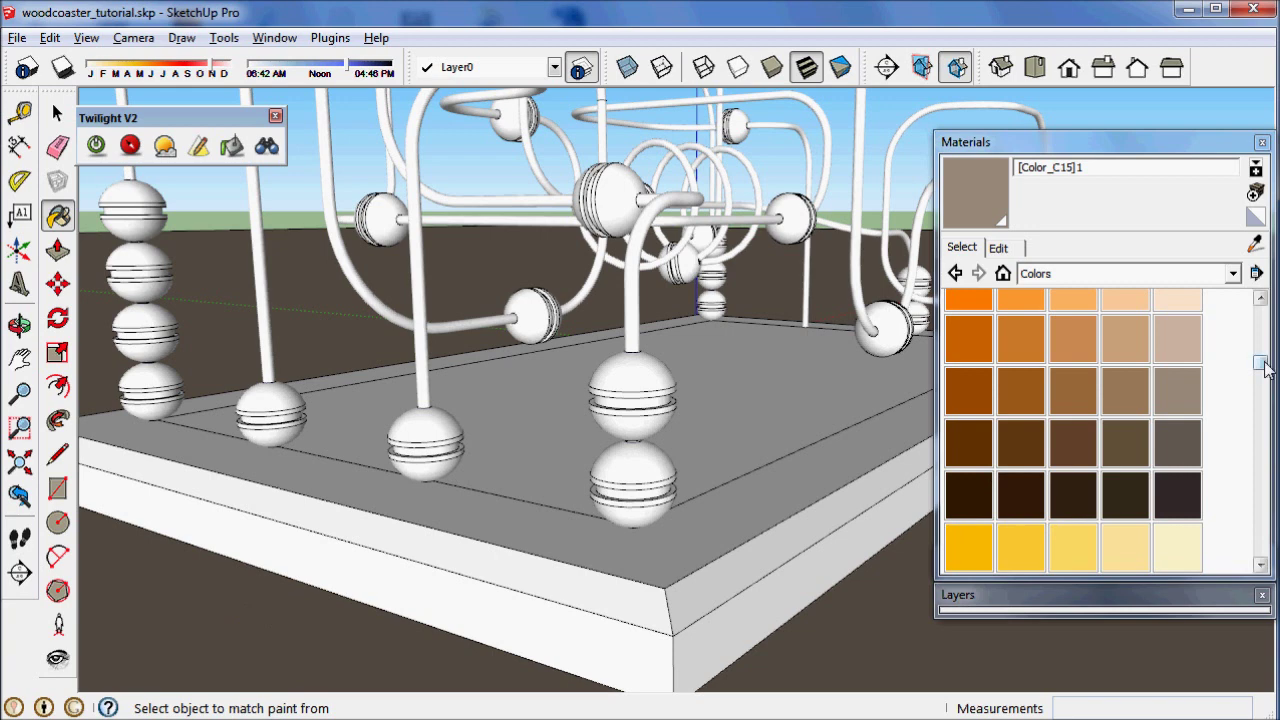
{"action": "scroll", "coordinate": [952, 440], "scroll_direction": "up", "scroll_amount": 8}
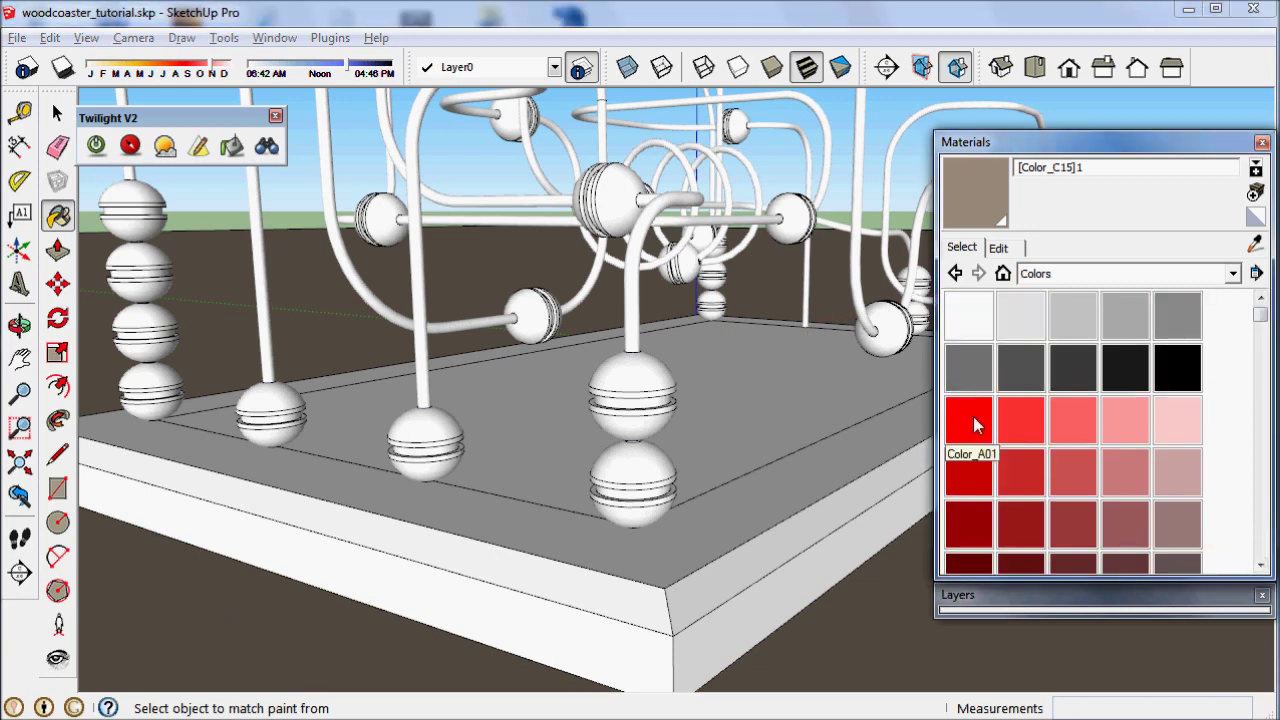
{"action": "left_click", "coordinate": [958, 425]}
Paint the front bead pair red and the four left-stack beads yellow Color_D01
{"action": "left_click", "coordinate": [625, 385]}
{"action": "left_click", "coordinate": [643, 450]}
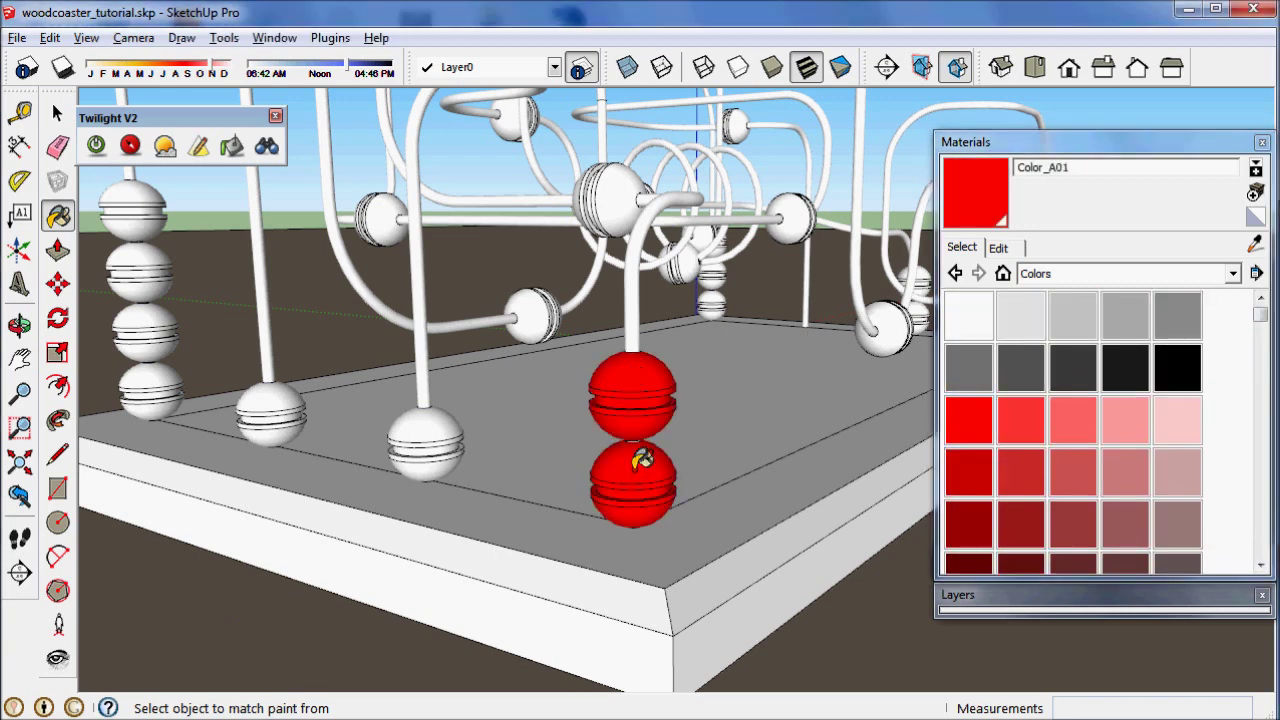
{"action": "left_click_drag", "start_coordinate": [1260, 318], "coordinate": [1263, 385]}
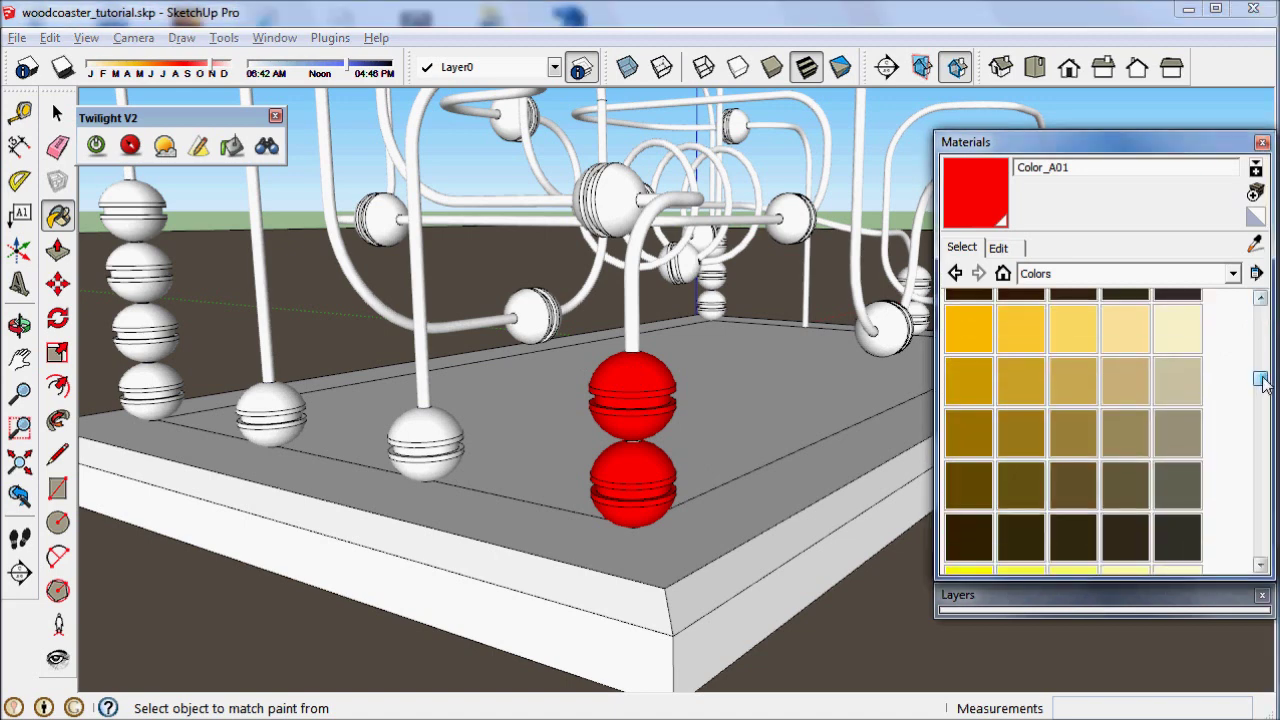
{"action": "left_click", "coordinate": [968, 330]}
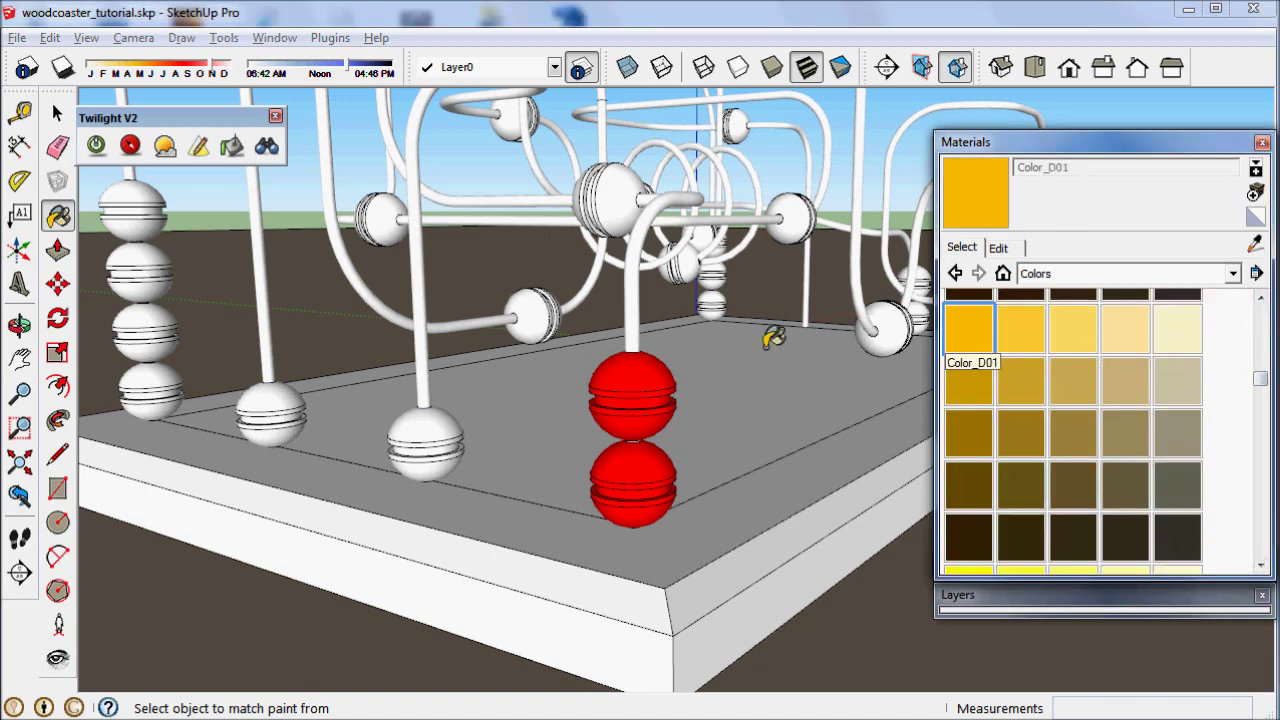
{"action": "left_click", "coordinate": [150, 212]}
{"action": "left_click", "coordinate": [142, 270]}
{"action": "left_click", "coordinate": [146, 328]}
{"action": "left_click", "coordinate": [150, 388]}
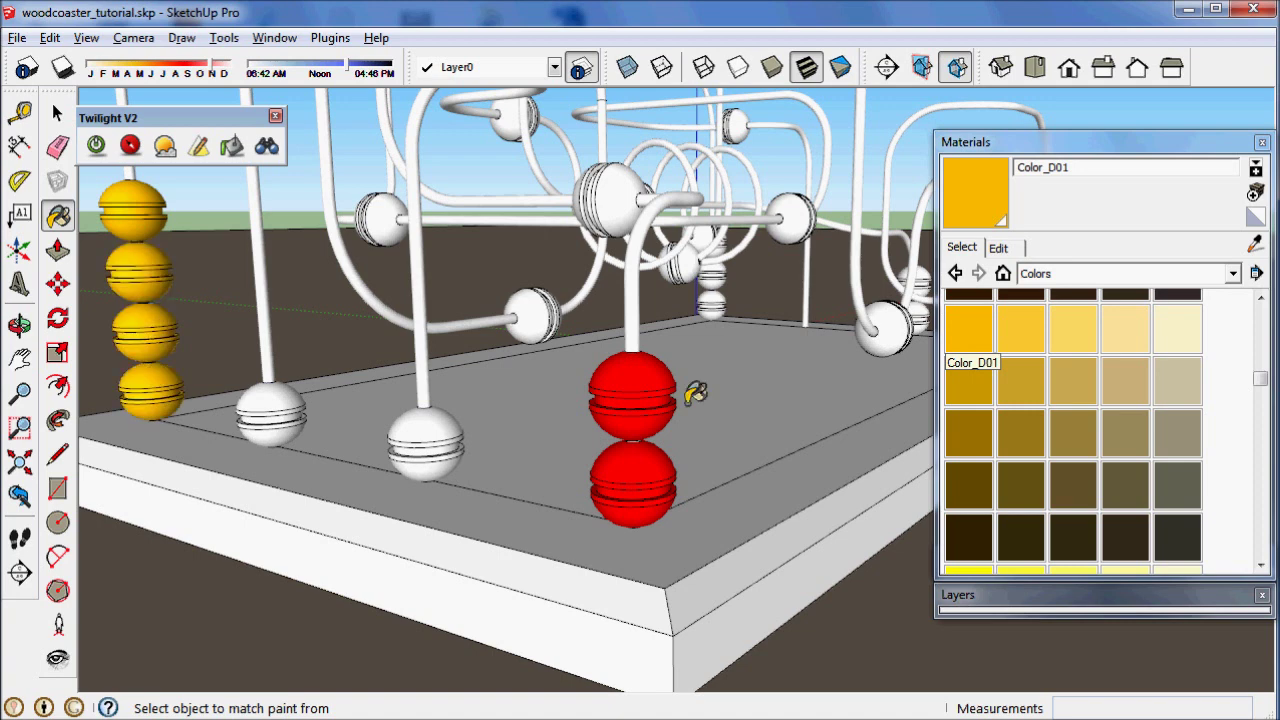
Paint the lower-left ball dark green Color_F17 and the white ball blue Color_I07
{"action": "left_click_drag", "start_coordinate": [1261, 380], "coordinate": [1262, 416]}
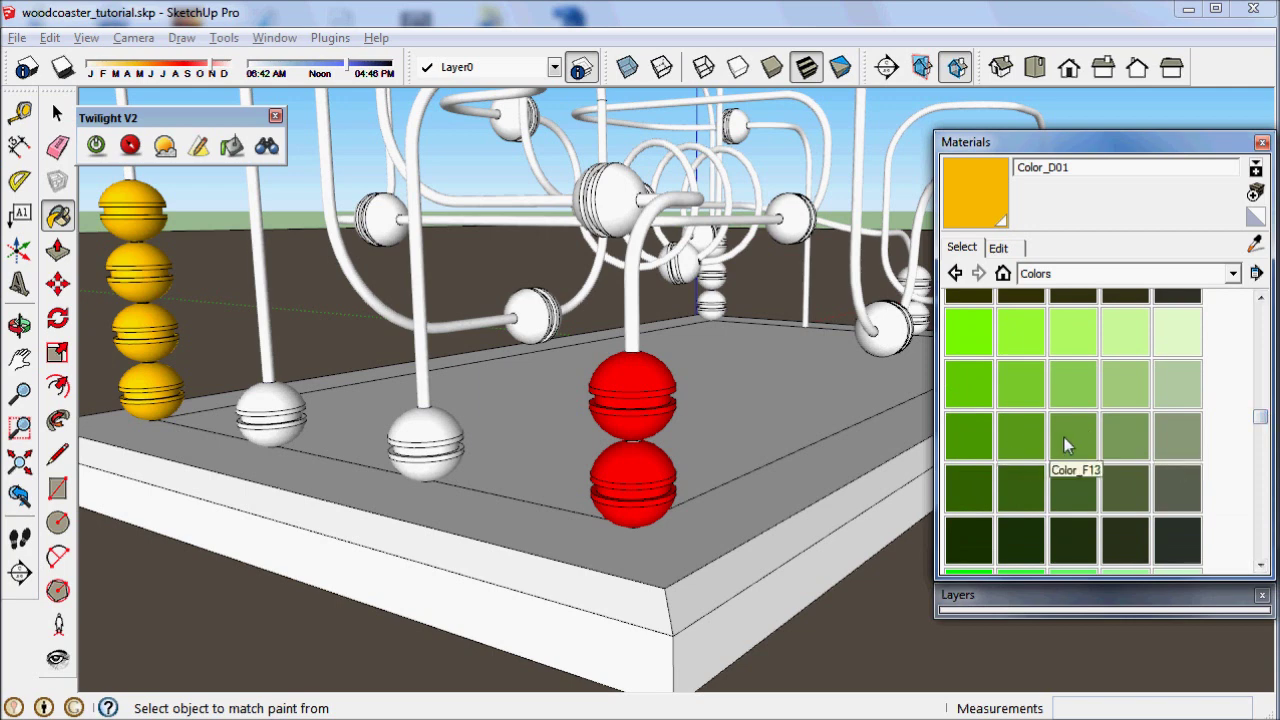
{"action": "left_click", "coordinate": [1032, 490]}
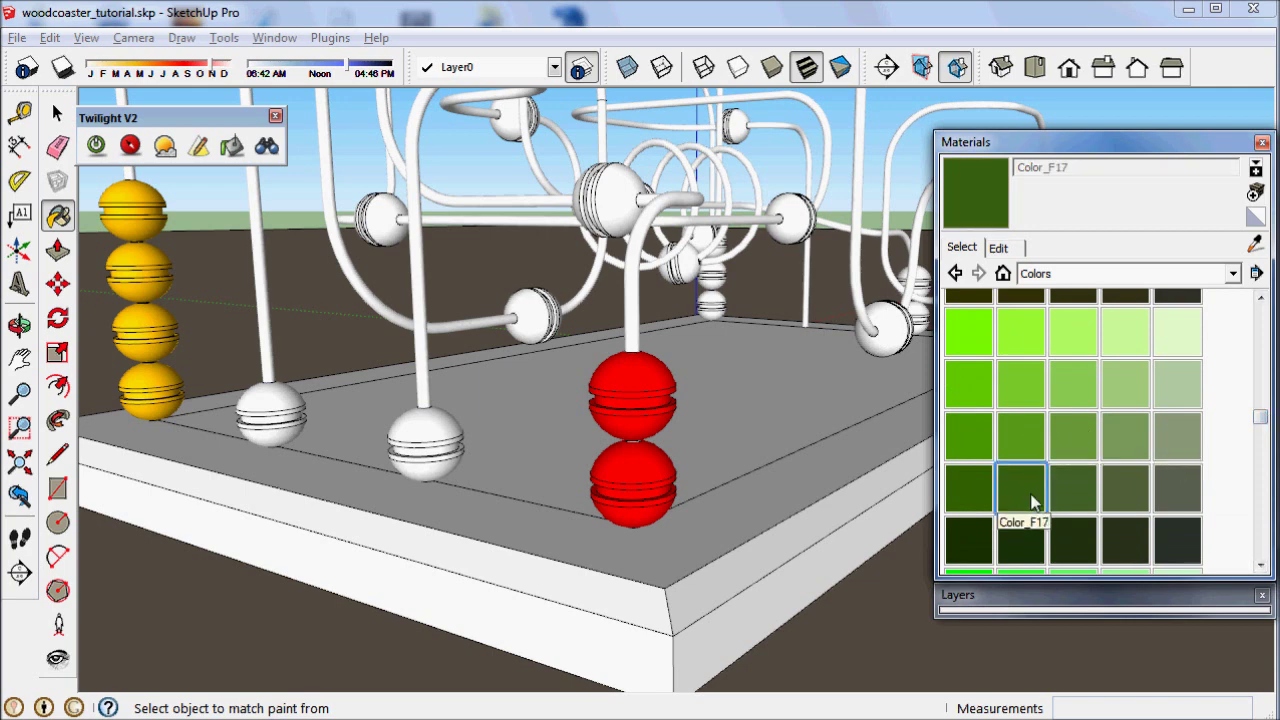
{"action": "left_click", "coordinate": [277, 395]}
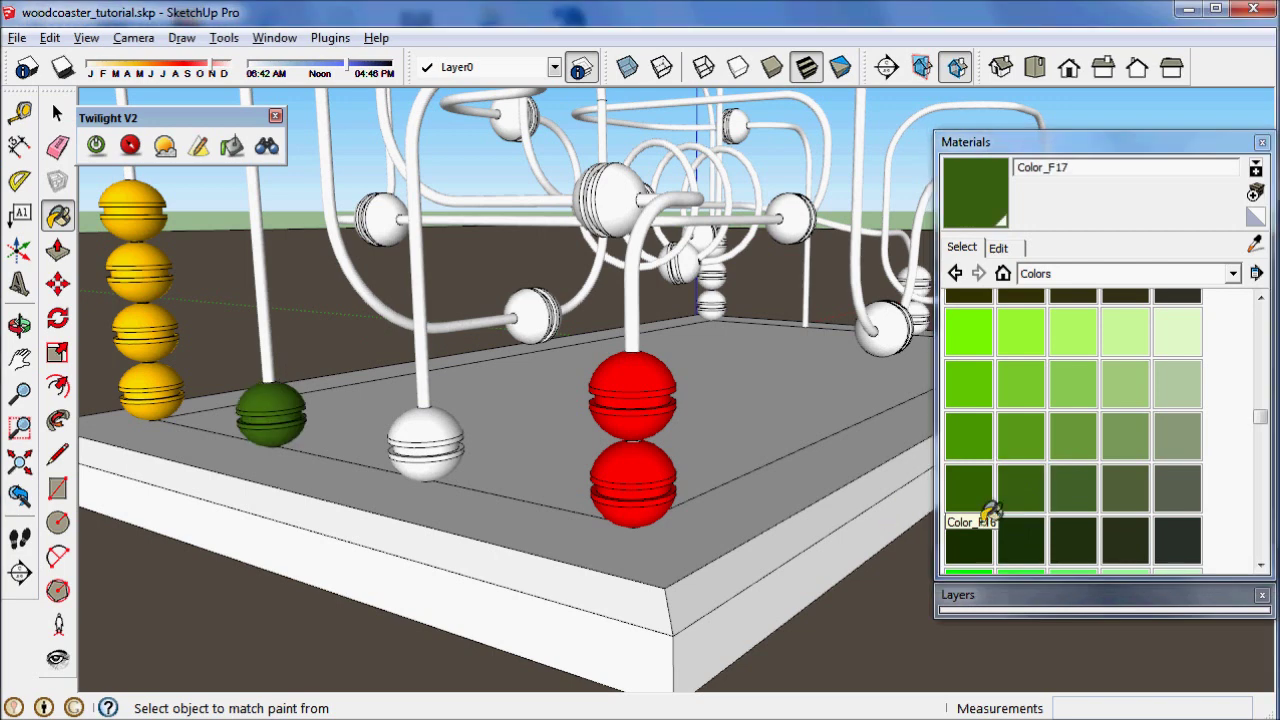
{"action": "left_click_drag", "start_coordinate": [1260, 418], "coordinate": [1264, 475]}
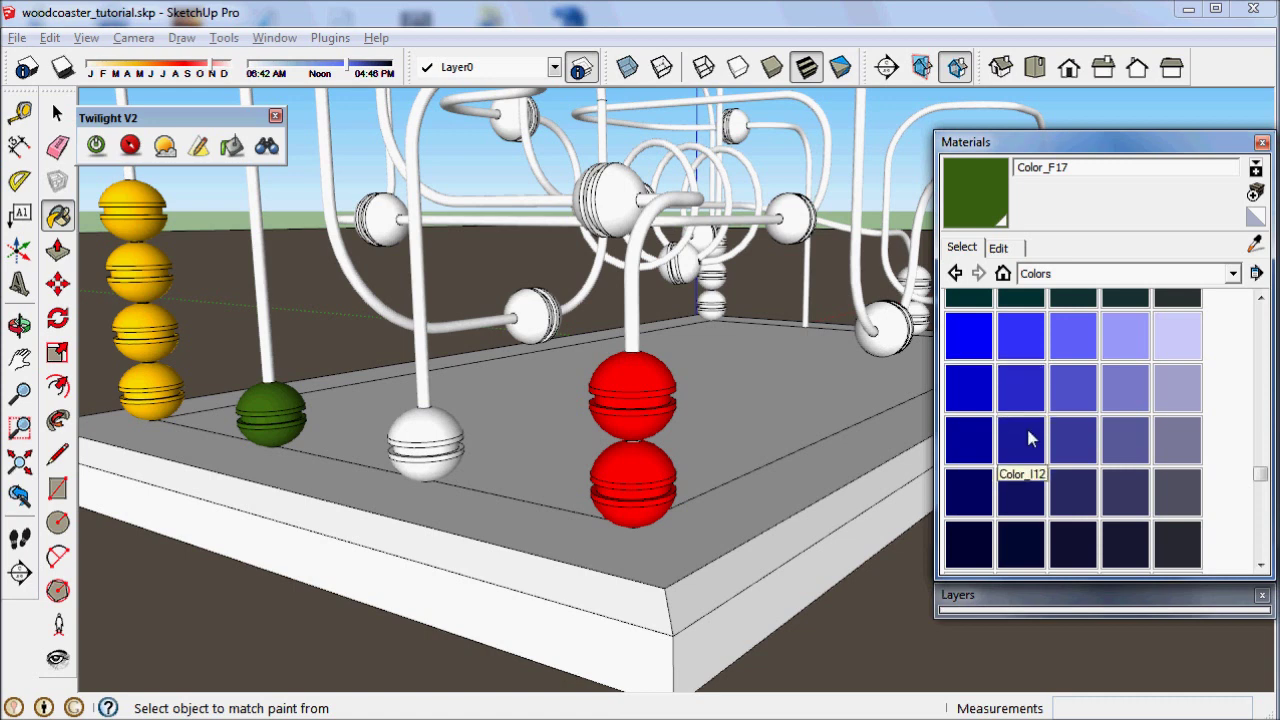
{"action": "left_click", "coordinate": [1025, 400]}
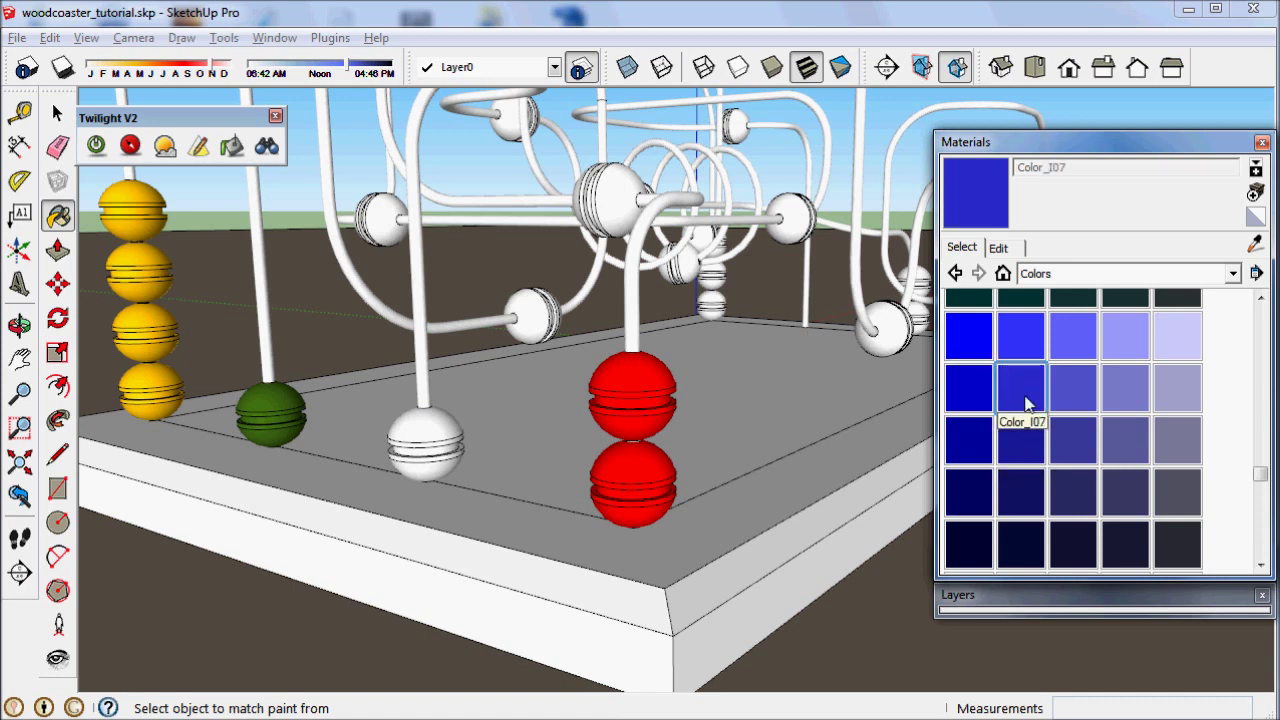
{"action": "left_click", "coordinate": [440, 424]}
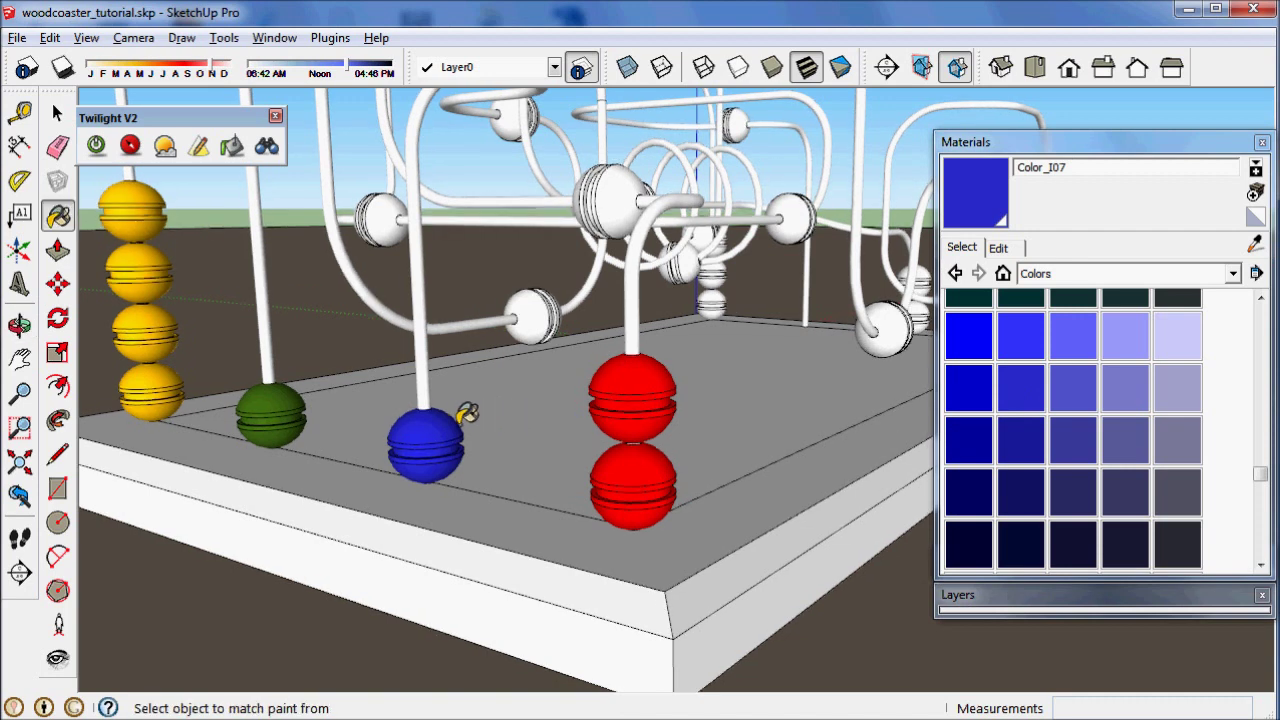
Sample the red, blue, green and yellow beads' materials, then orbit out
{"action": "left_click", "coordinate": [642, 378]}
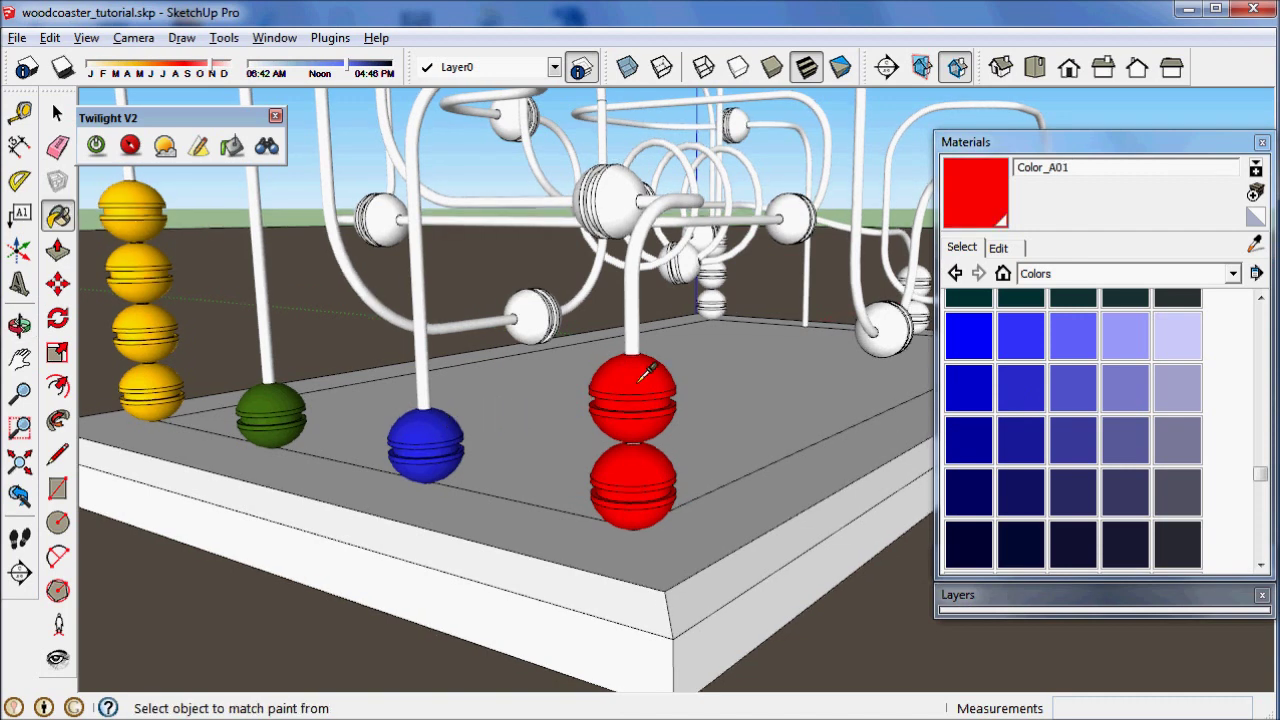
{"action": "left_click", "coordinate": [435, 424]}
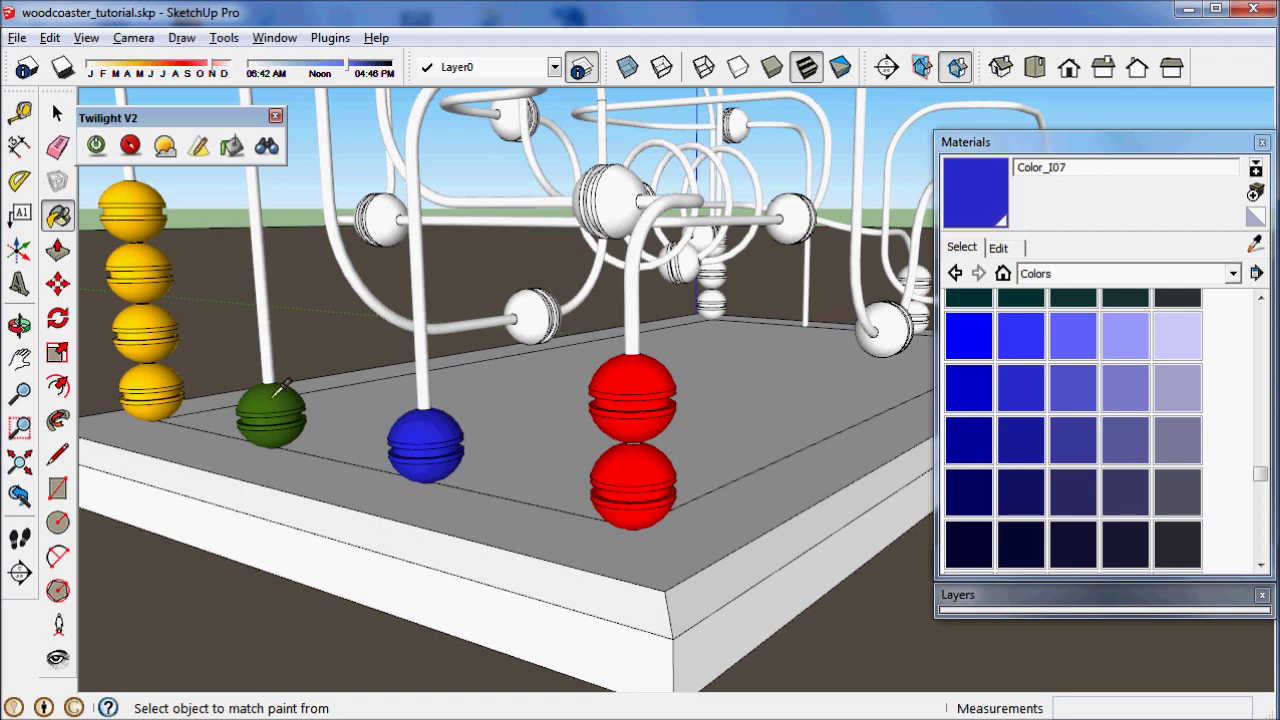
{"action": "left_click", "coordinate": [281, 388]}
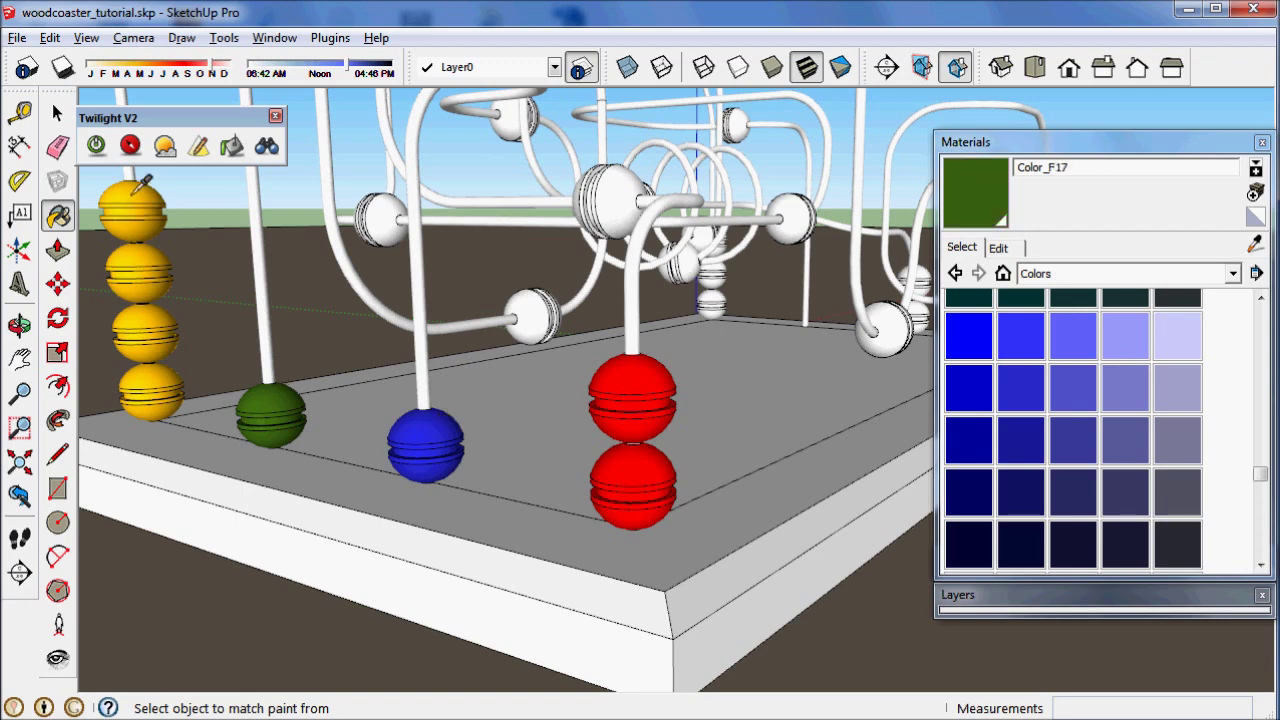
{"action": "left_click", "coordinate": [130, 200]}
{"action": "middle_click_drag", "start_coordinate": [514, 298], "coordinate": [655, 470]}
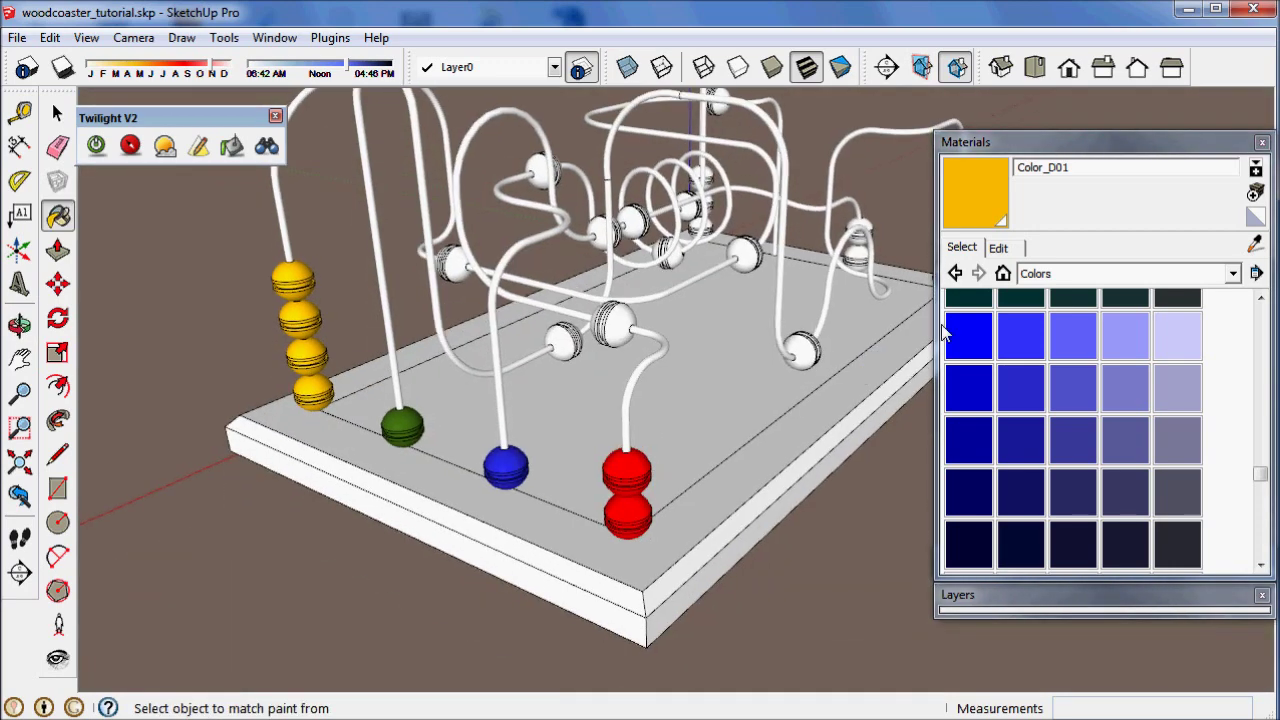
Load Wood_Cherry_Original from the Wood library and select the base's top face
{"action": "left_click", "coordinate": [1058, 278]}
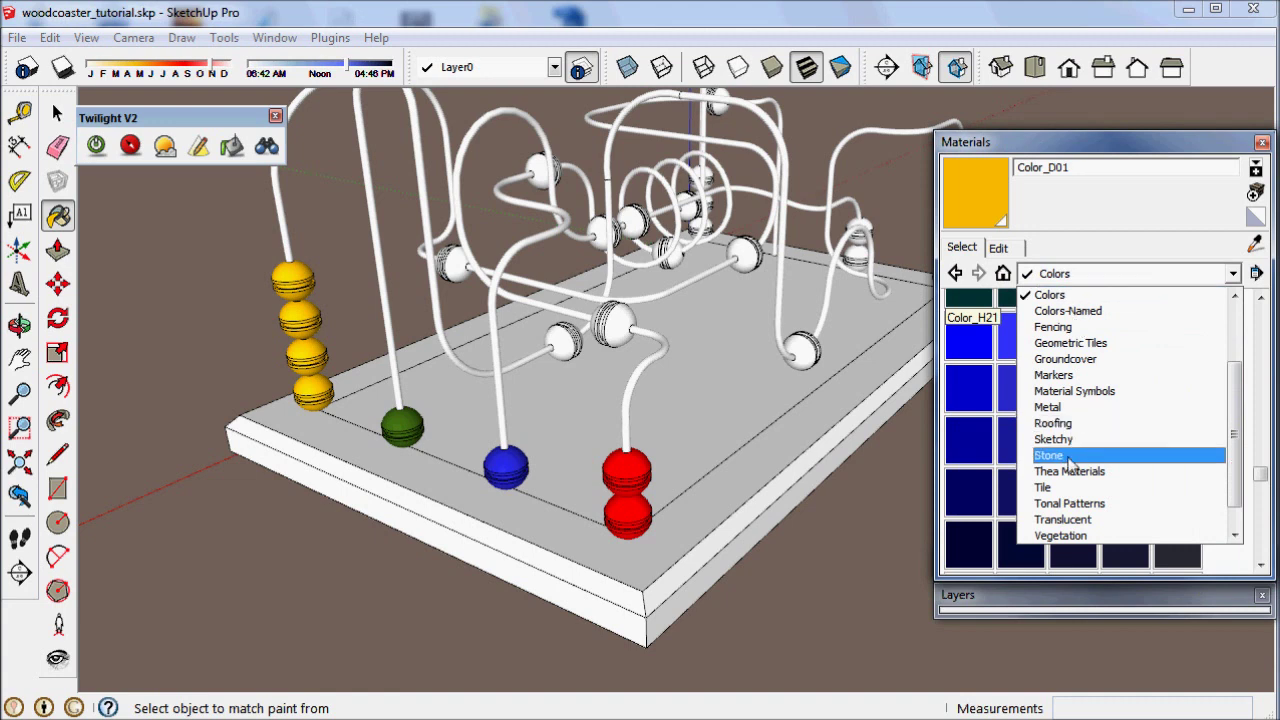
{"action": "scroll", "coordinate": [1073, 525], "scroll_direction": "down", "scroll_amount": 1}
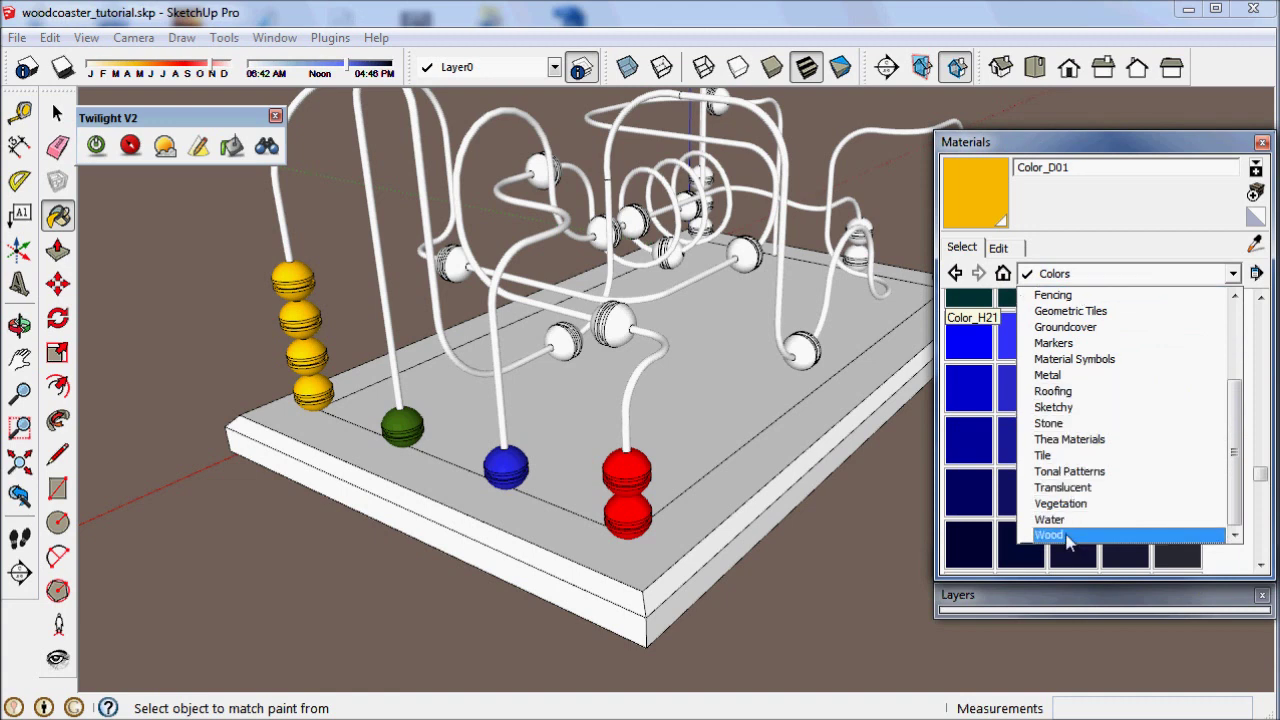
{"action": "left_click", "coordinate": [1066, 535]}
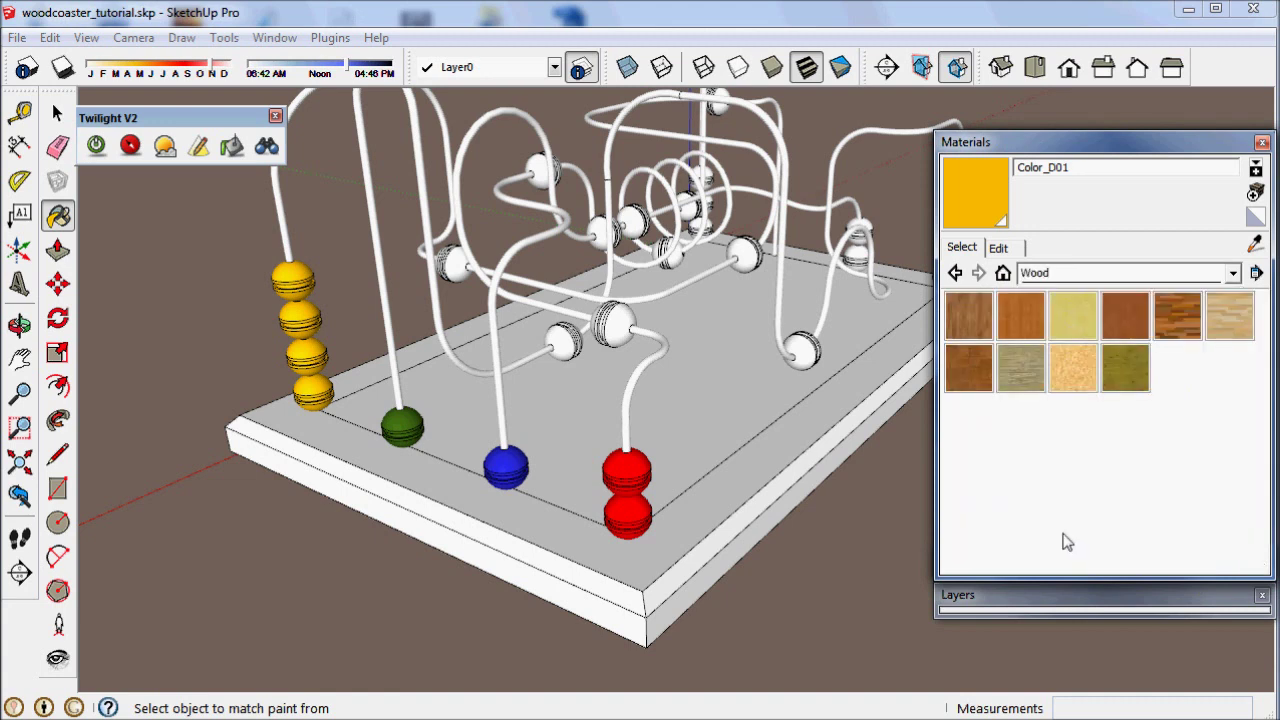
{"action": "left_click", "coordinate": [1118, 309]}
{"action": "middle_click_drag", "start_coordinate": [750, 421], "coordinate": [705, 400]}
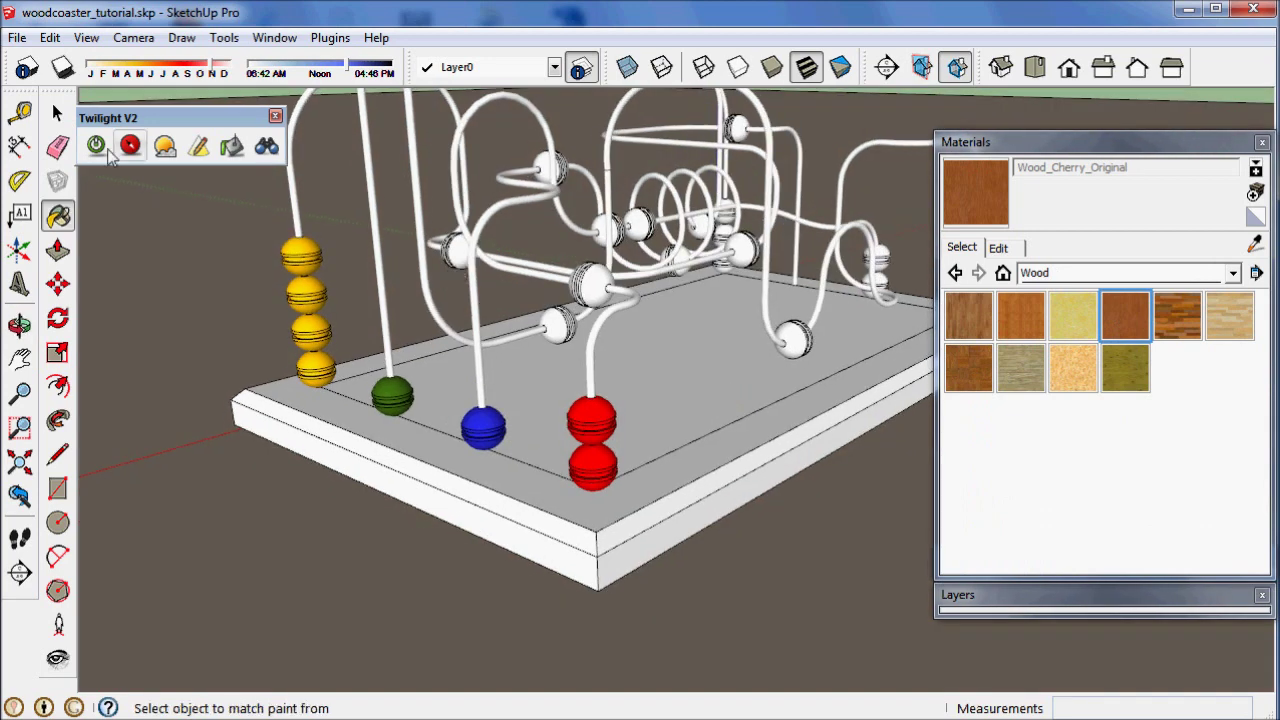
{"action": "key", "text": "space"}
{"action": "left_click", "coordinate": [705, 402]}
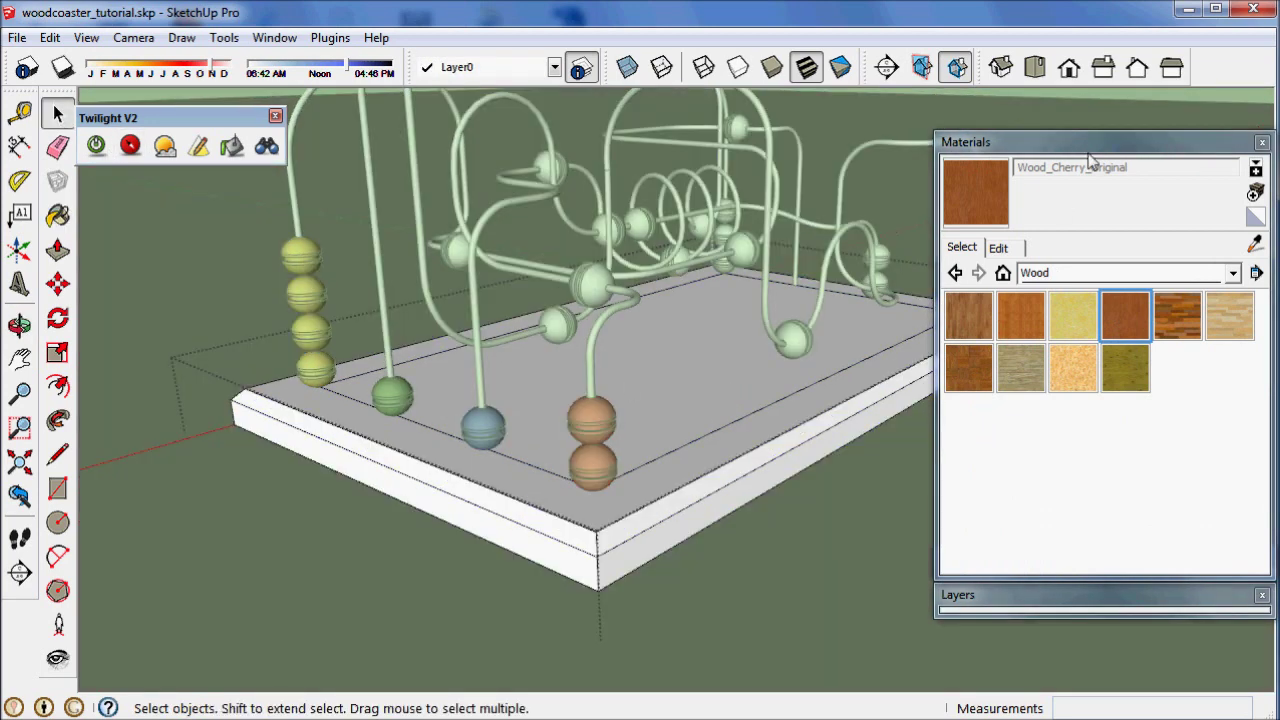
{"action": "left_click", "coordinate": [1090, 148]}
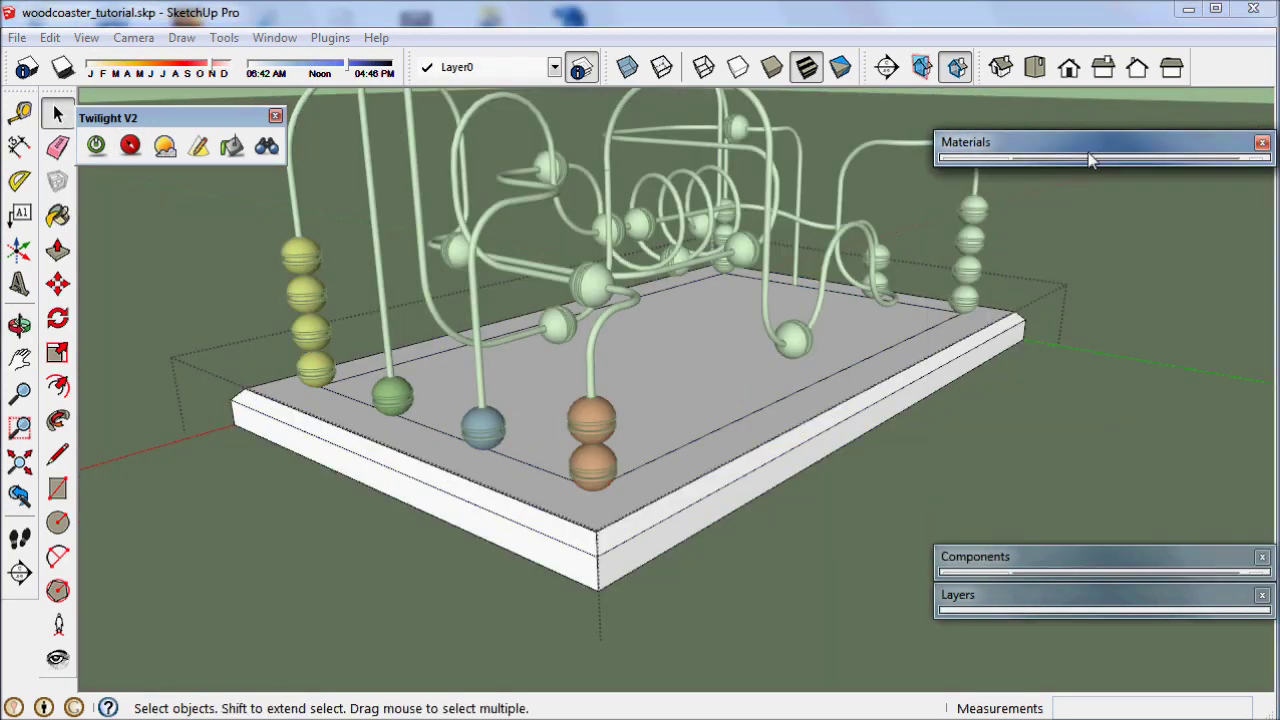
{"action": "left_click", "coordinate": [684, 436]}
Paint the base's top face, rim top and rim sides with cherry wood
{"action": "mouse_move", "coordinate": [654, 515]}
{"action": "middle_mouse_down"}
{"action": "mouse_move", "coordinate": [823, 506]}
{"action": "mouse_move", "coordinate": [869, 451]}
{"action": "mouse_move", "coordinate": [711, 523]}
{"action": "mouse_move", "coordinate": [737, 360]}
{"action": "middle_mouse_up"}
{"action": "key", "text": "b"}
{"action": "key", "text": "alt"}
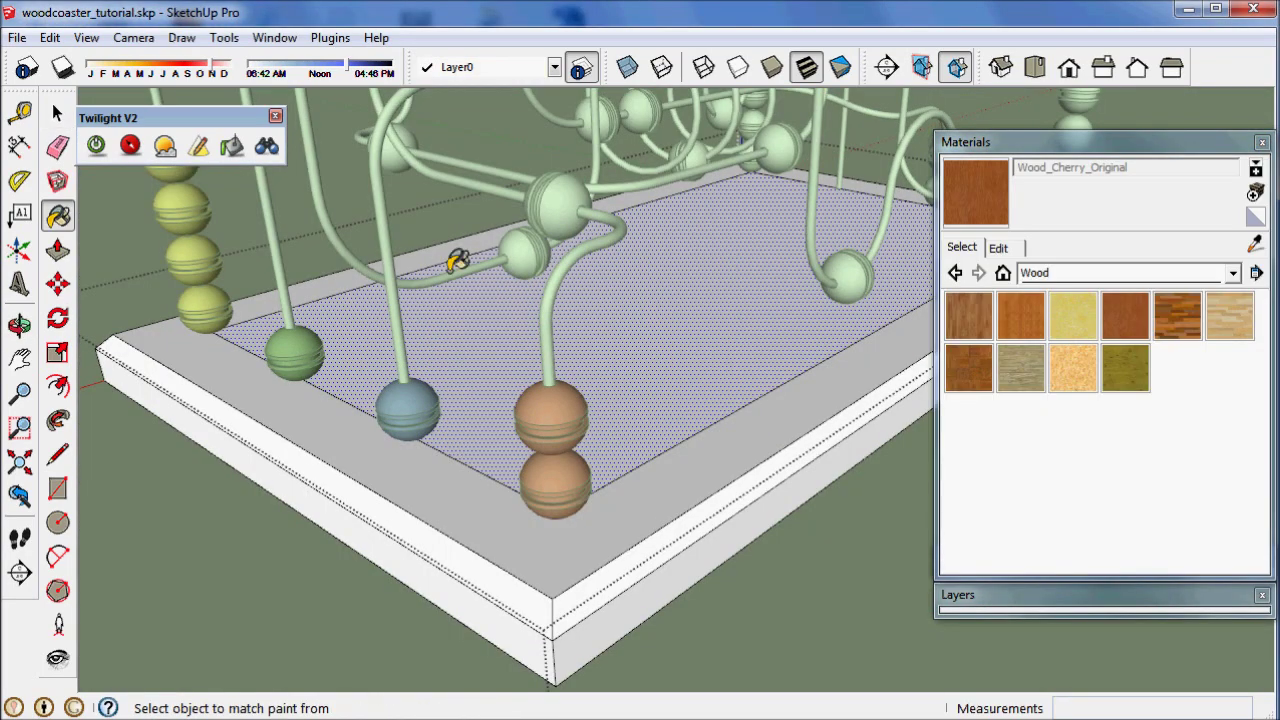
{"action": "left_click", "coordinate": [628, 373]}
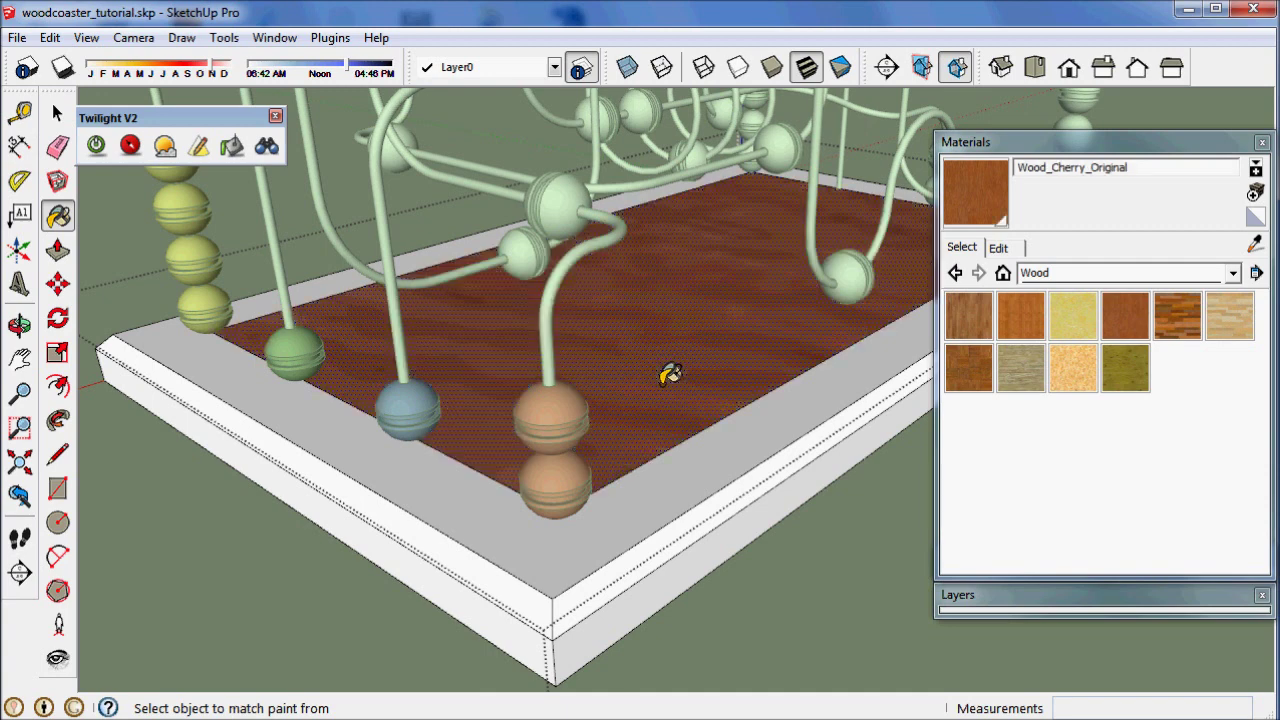
{"action": "left_click", "coordinate": [711, 452]}
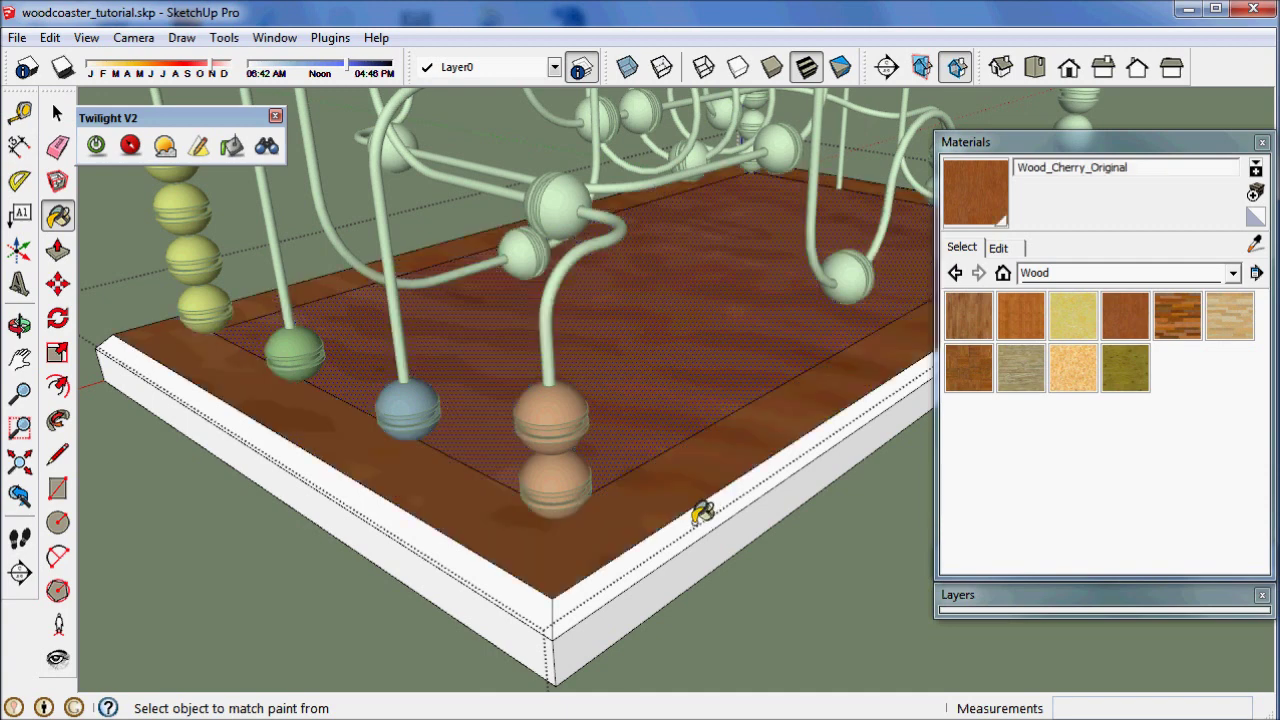
{"action": "left_click", "coordinate": [491, 566]}
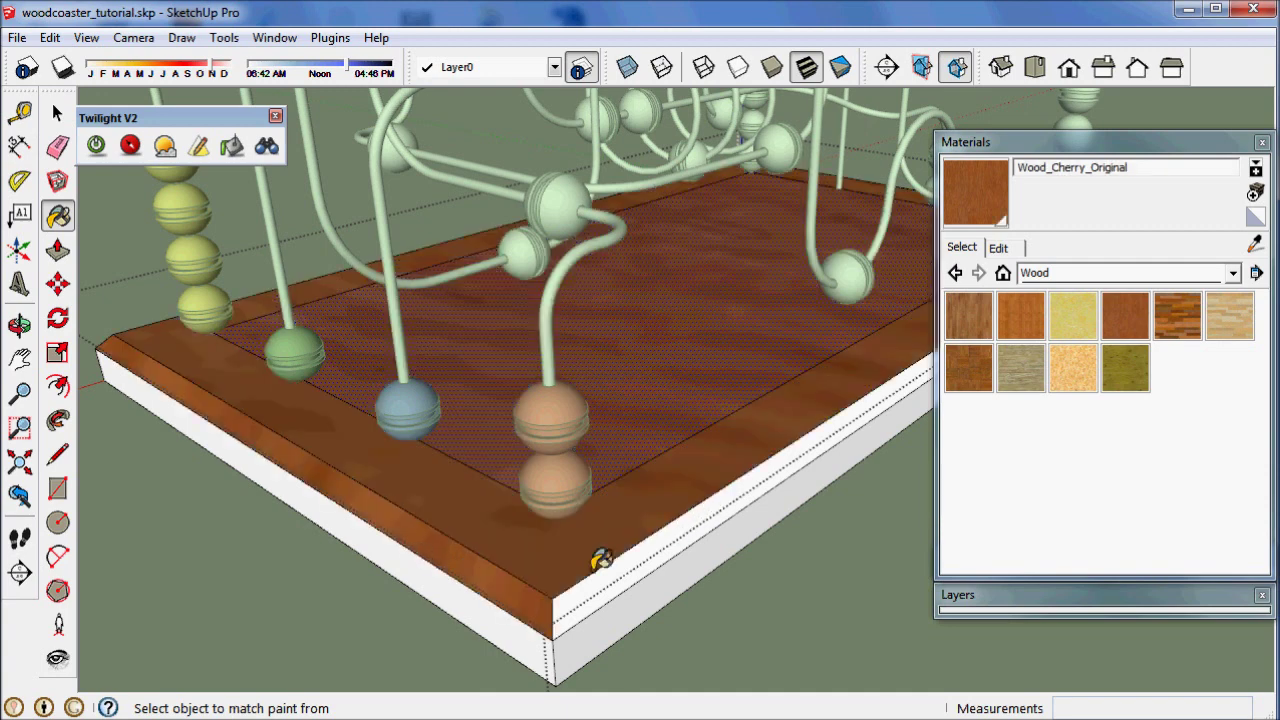
{"action": "left_click", "coordinate": [677, 540]}
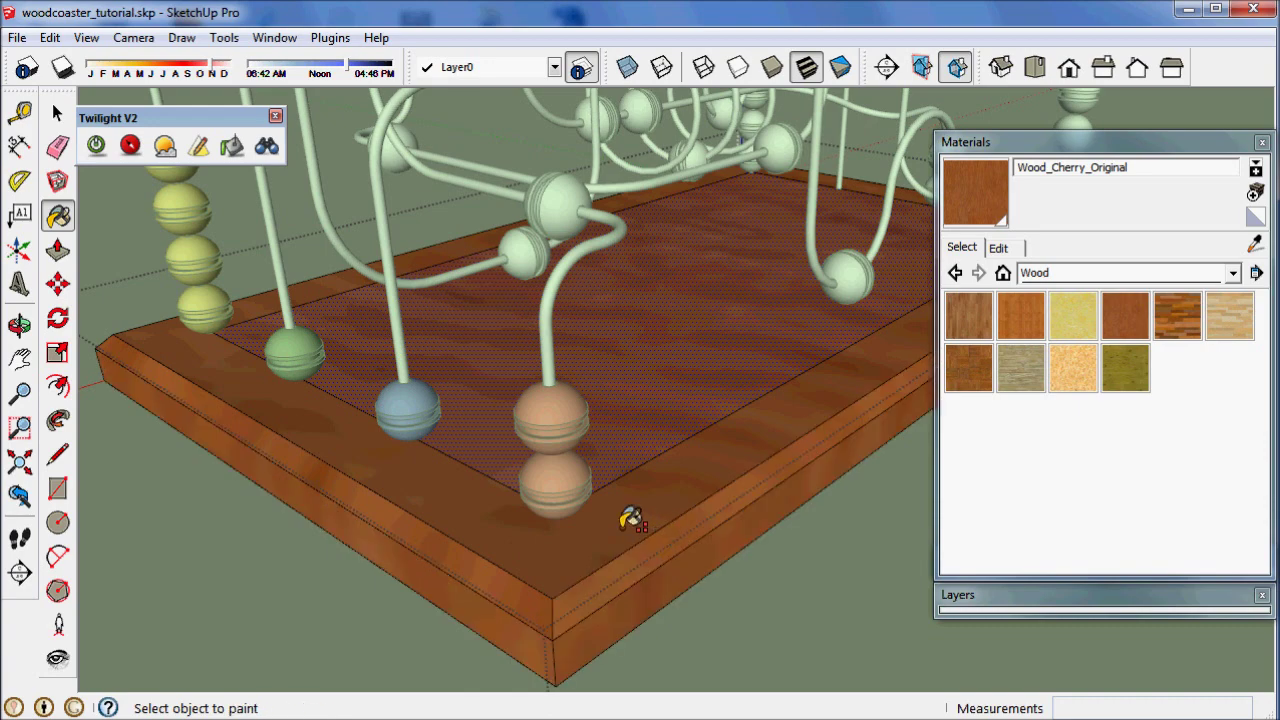
{"action": "mouse_move", "coordinate": [626, 517]}
{"action": "middle_mouse_down"}
{"action": "mouse_move", "coordinate": [660, 526]}
{"action": "mouse_move", "coordinate": [659, 505]}
{"action": "mouse_move", "coordinate": [626, 491]}
{"action": "mouse_move", "coordinate": [720, 309]}
{"action": "mouse_move", "coordinate": [608, 336]}
{"action": "mouse_move", "coordinate": [640, 257]}
{"action": "mouse_move", "coordinate": [786, 191]}
{"action": "mouse_move", "coordinate": [603, 477]}
{"action": "mouse_move", "coordinate": [625, 476]}
{"action": "middle_mouse_up"}
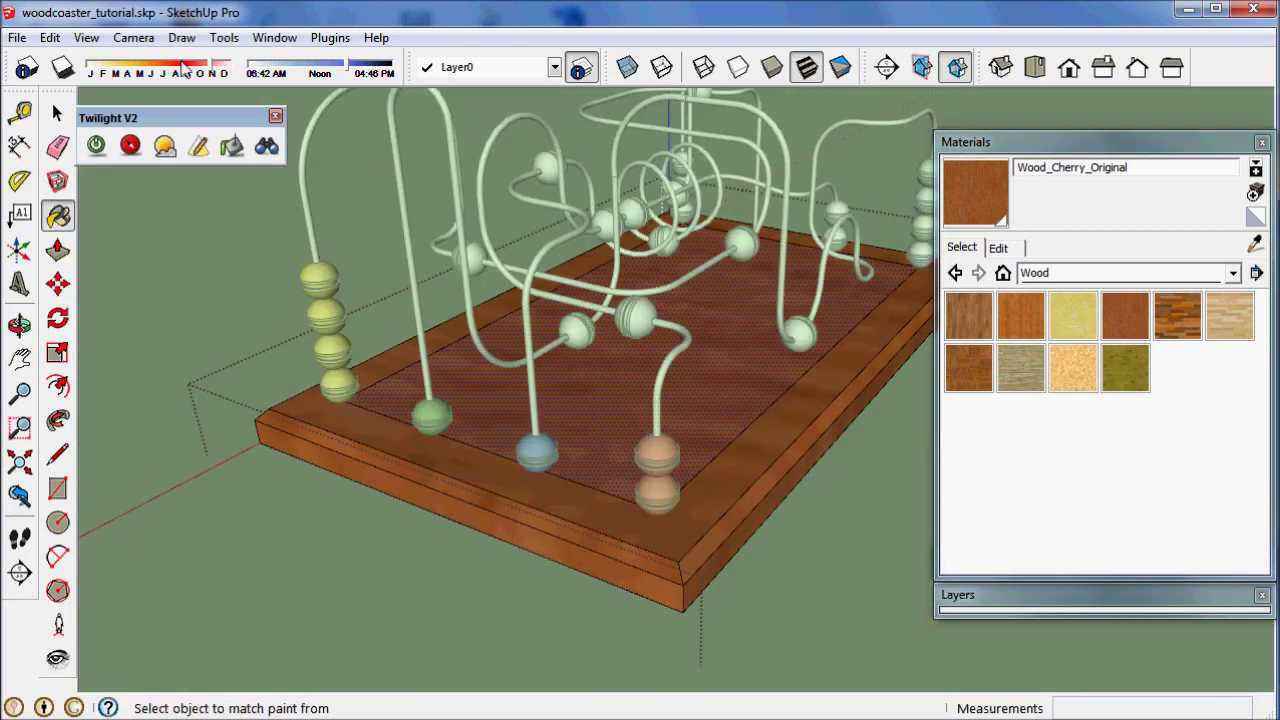
{"action": "middle_click_drag", "start_coordinate": [640, 325], "coordinate": [686, 491]}
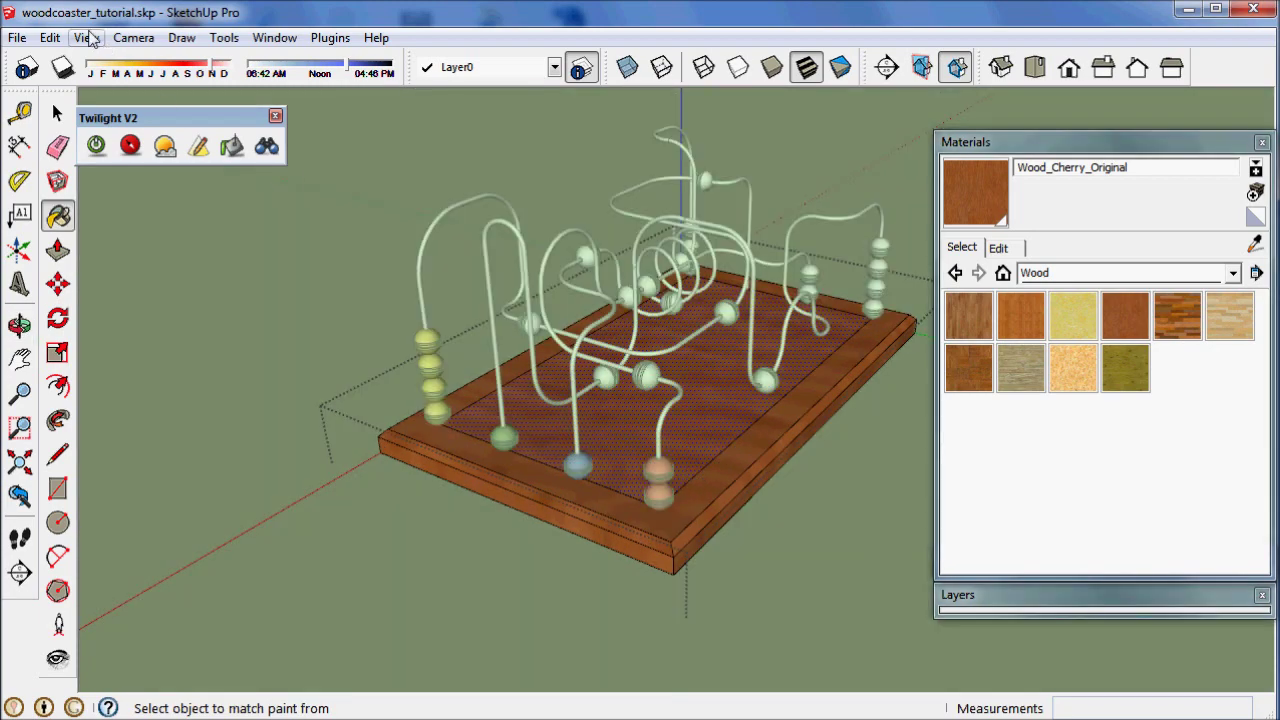
{"action": "left_click", "coordinate": [86, 38]}
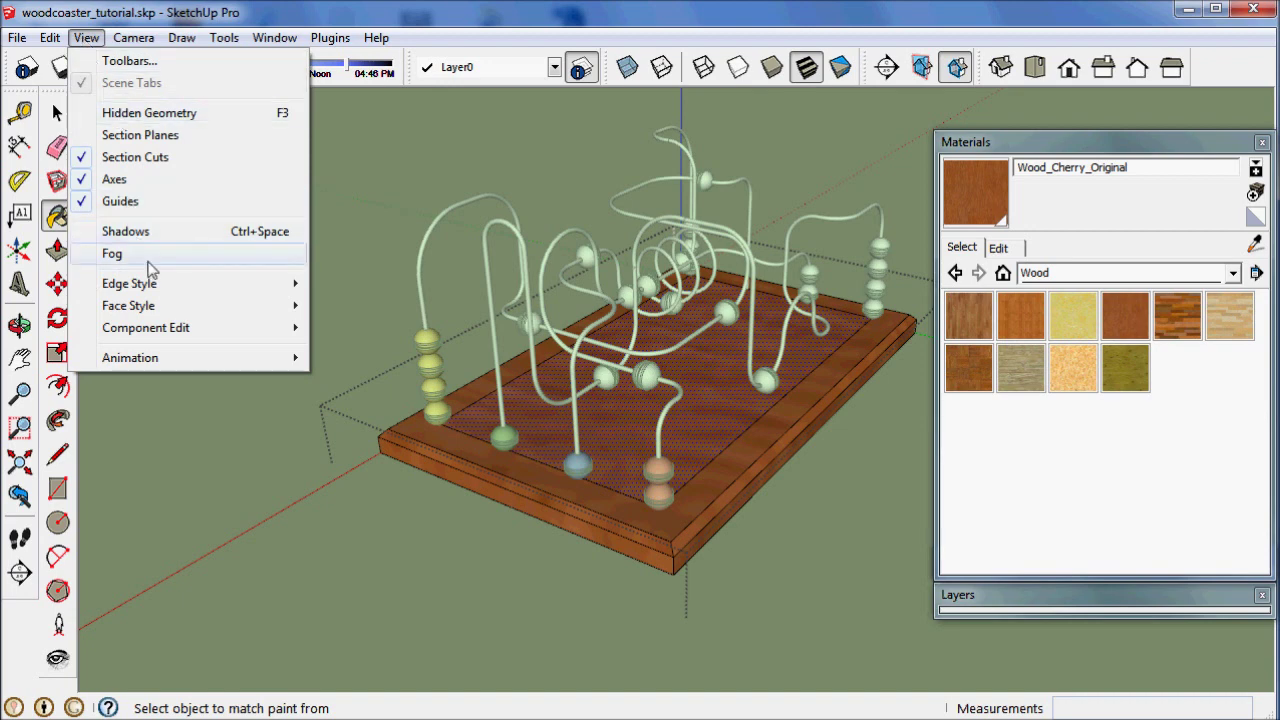
{"action": "mouse_move", "coordinate": [160, 328]}
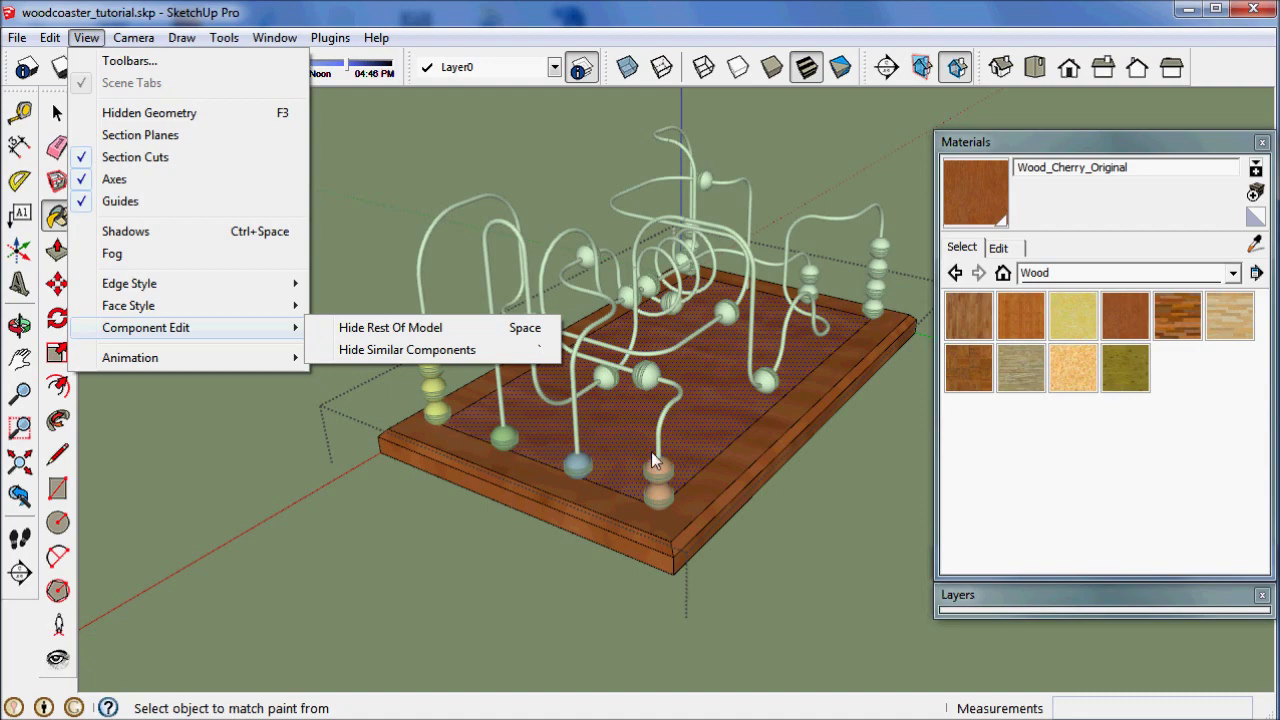
{"action": "left_click", "coordinate": [678, 451]}
{"action": "scroll", "coordinate": [689, 443], "scroll_direction": "up", "scroll_amount": 3}
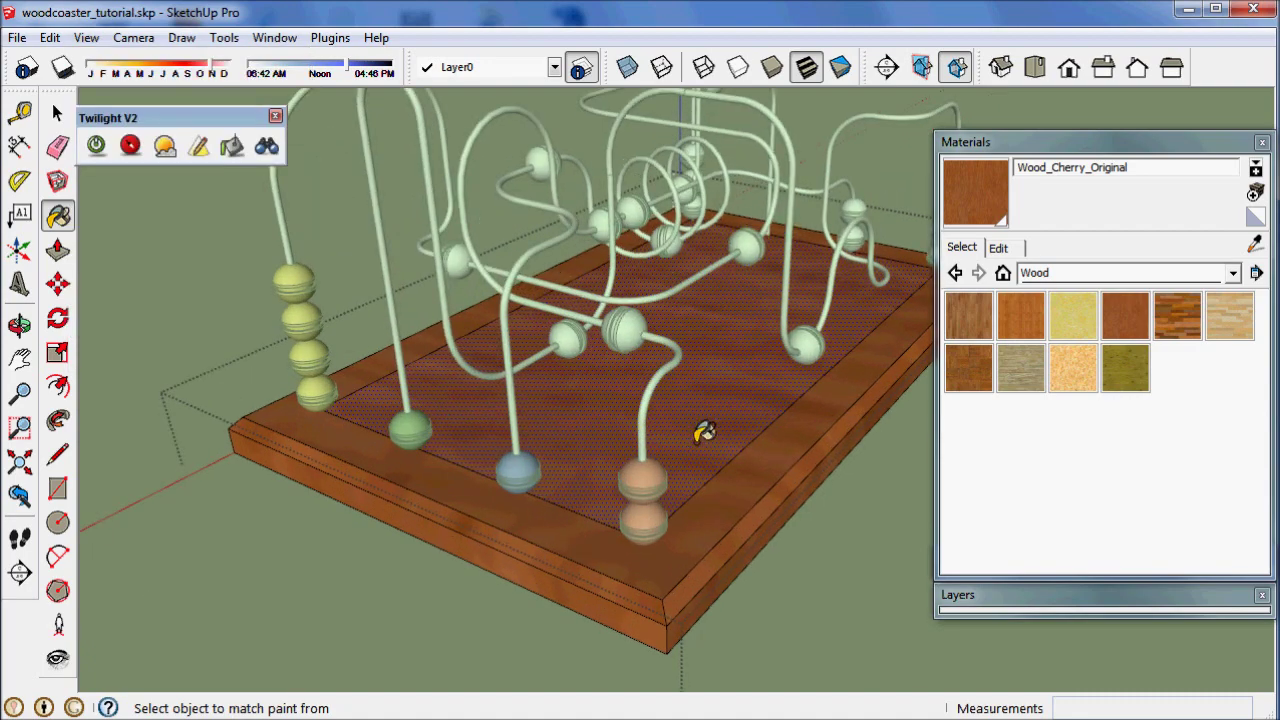
{"action": "left_click", "coordinate": [998, 247]}
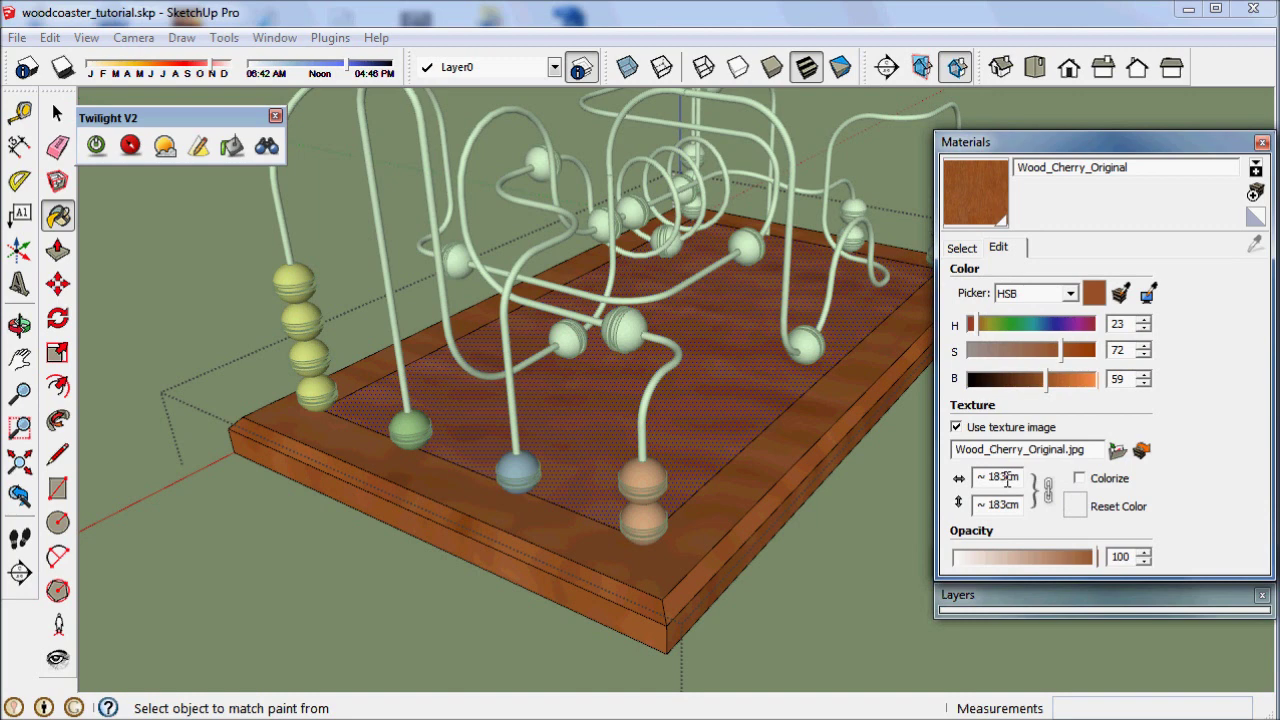
Set the cherry wood texture width to 30cm and orbit in to inspect the board
{"action": "left_click_drag", "start_coordinate": [1007, 478], "coordinate": [954, 479]}
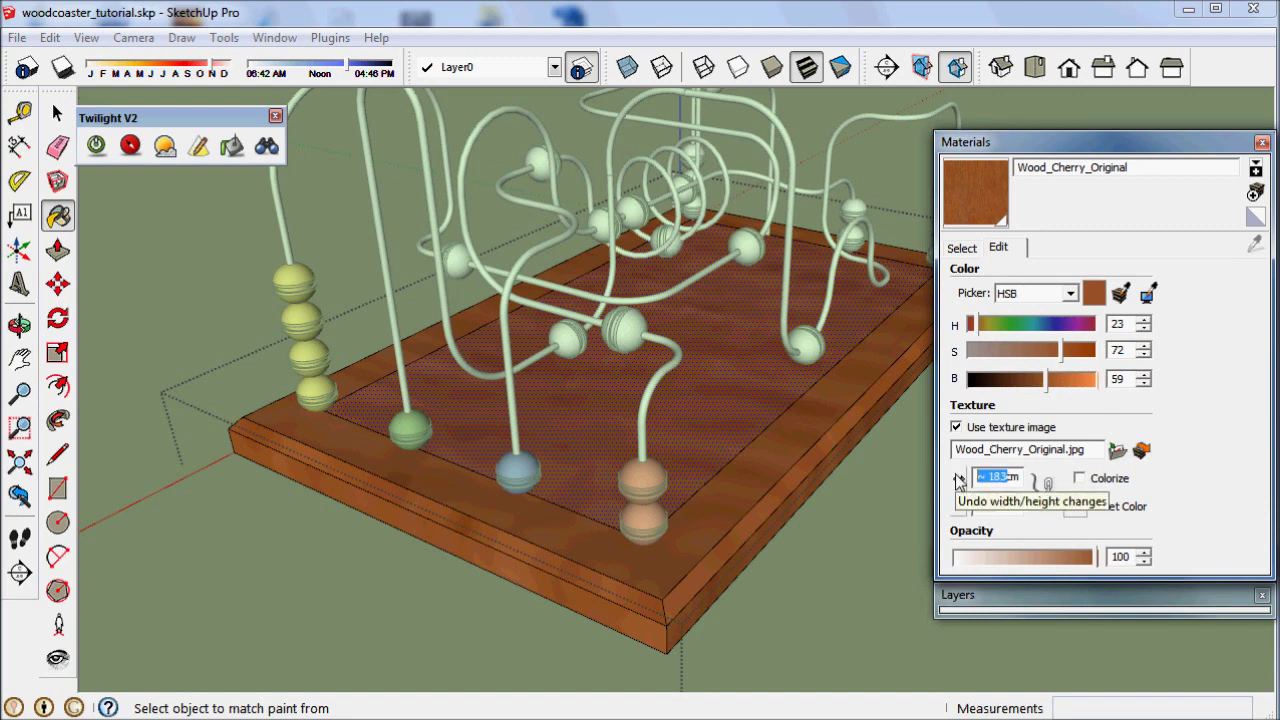
{"action": "type", "text": "30"}
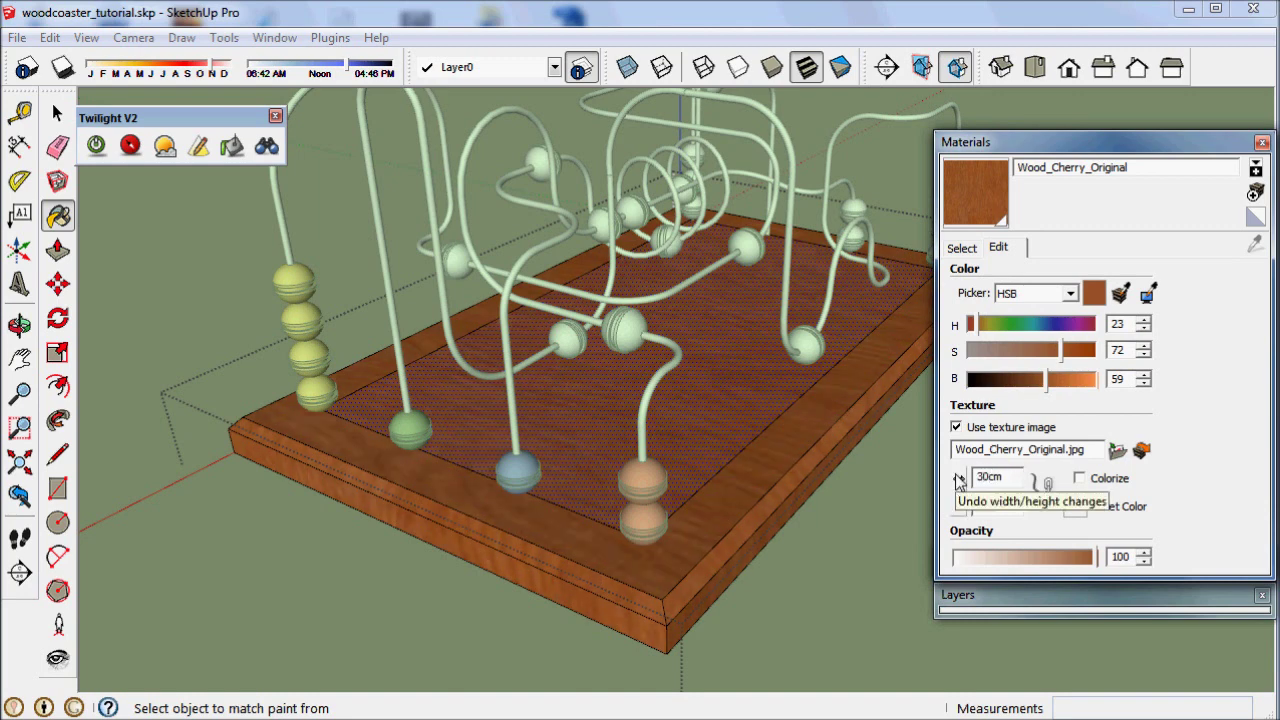
{"action": "left_click", "coordinate": [57, 113]}
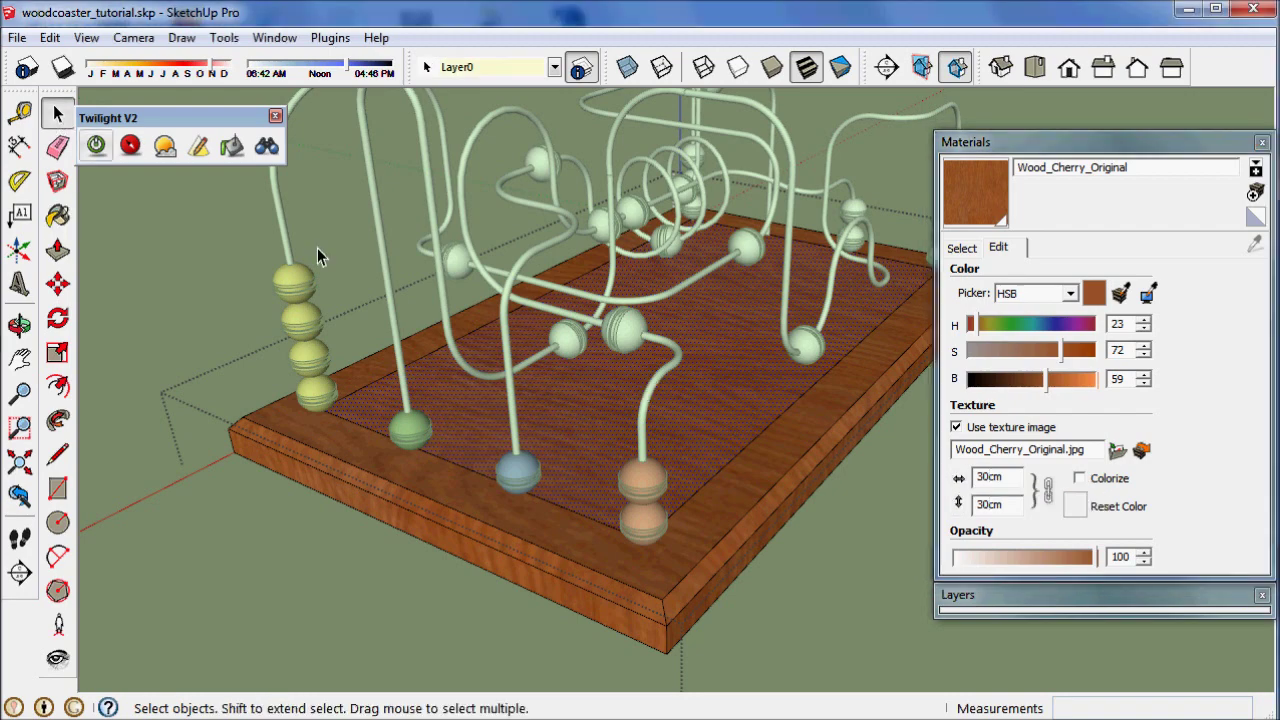
{"action": "middle_click_drag", "start_coordinate": [651, 403], "coordinate": [586, 432]}
{"action": "scroll", "coordinate": [745, 455], "scroll_direction": "up", "scroll_amount": 3}
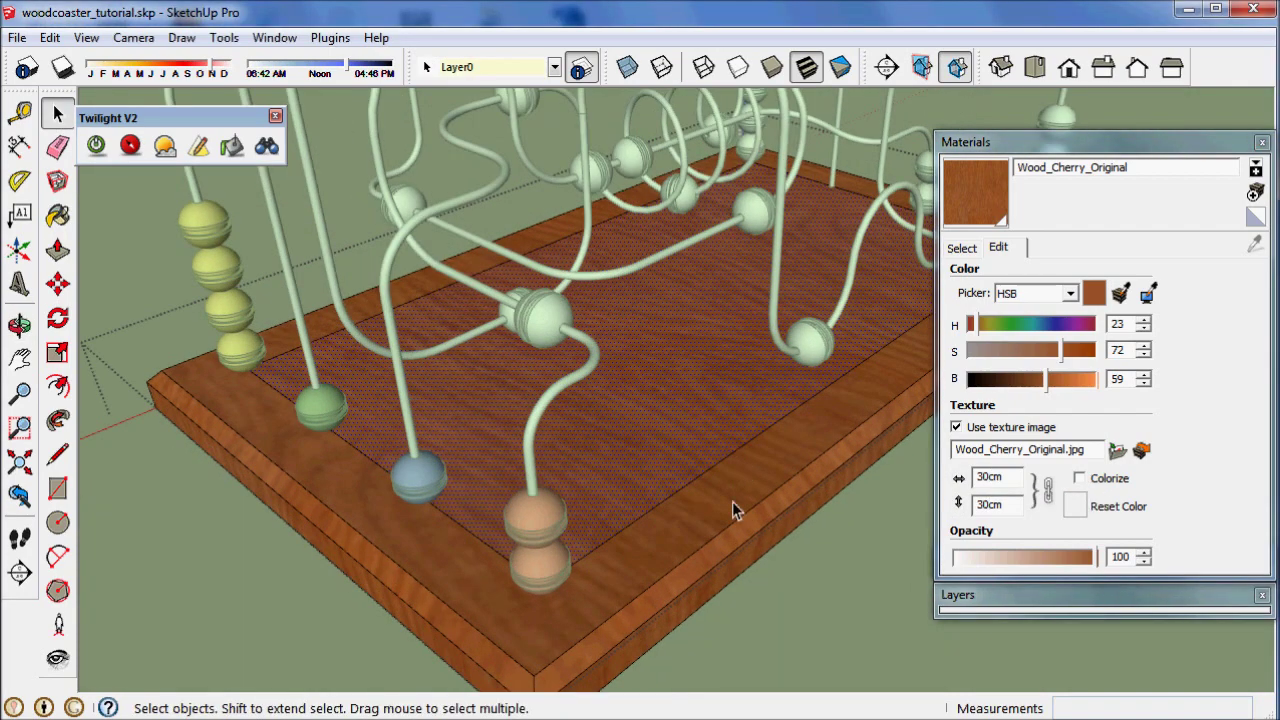
{"action": "middle_click_drag", "start_coordinate": [734, 506], "coordinate": [672, 455]}
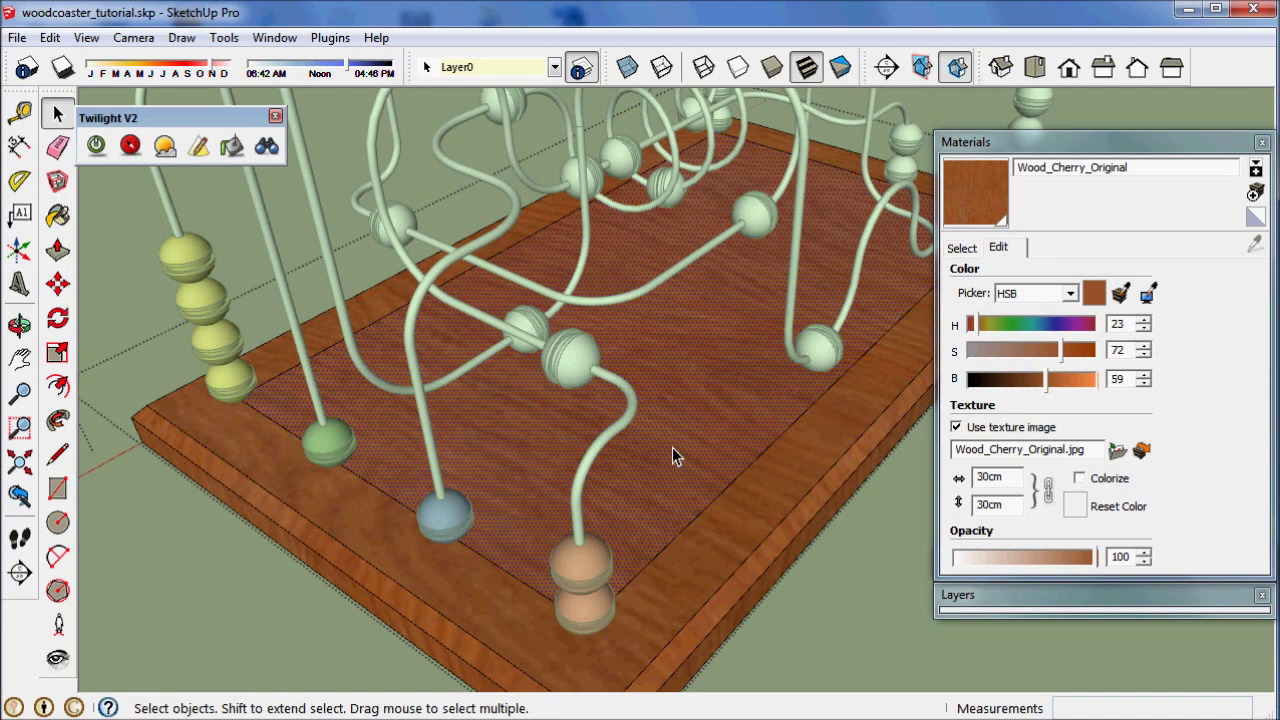
{"action": "right_click", "coordinate": [672, 455]}
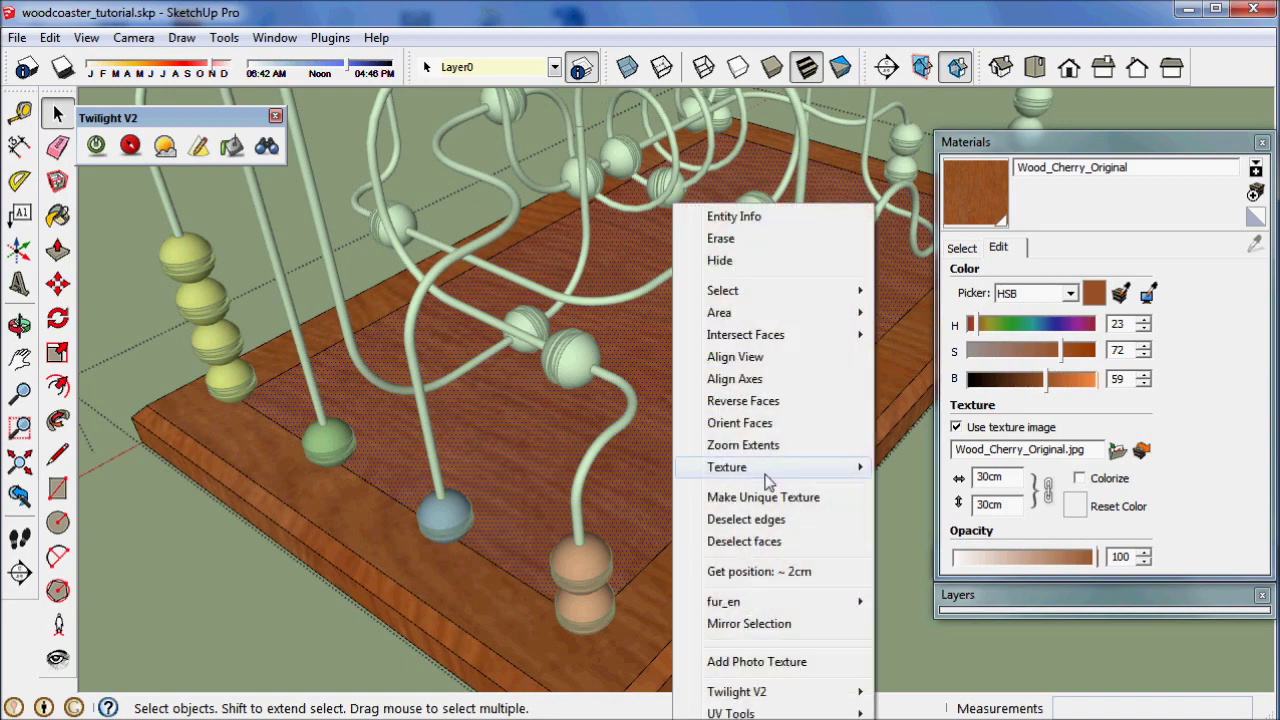
Reposition the board's wood texture with a fixed pin at its front corner
{"action": "mouse_move", "coordinate": [767, 482]}
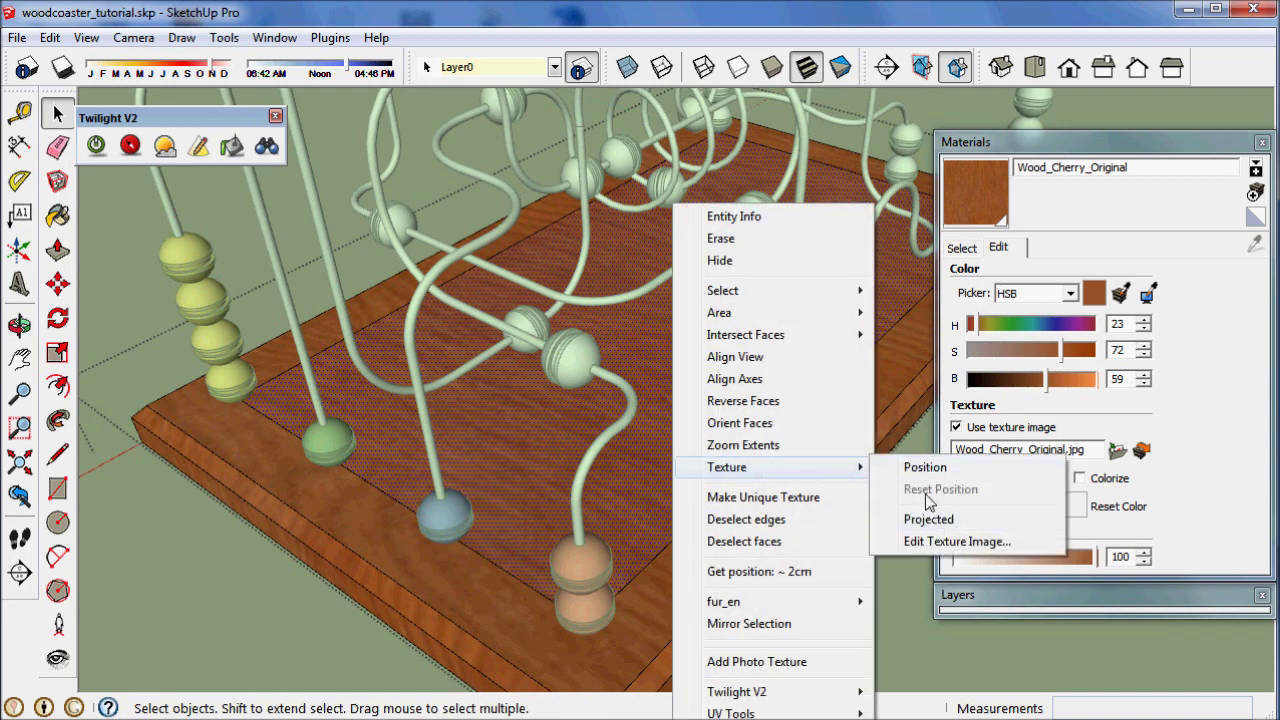
{"action": "left_click", "coordinate": [908, 470]}
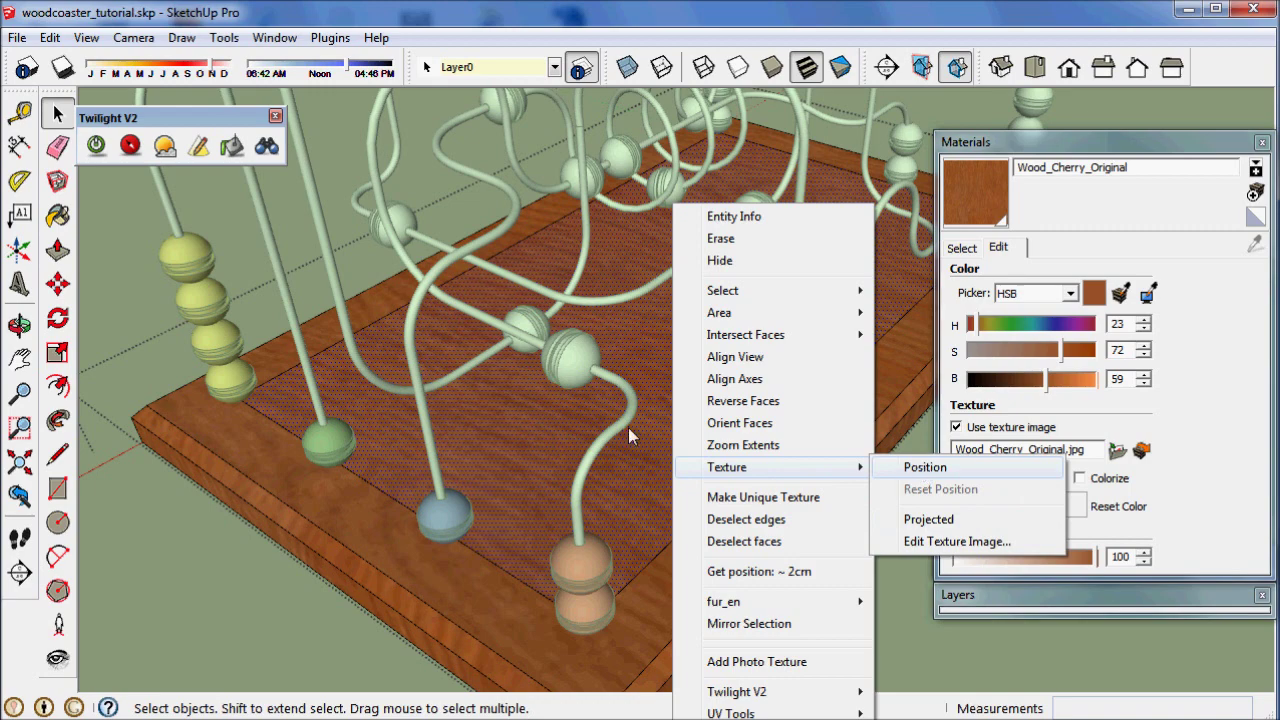
{"action": "middle_click_drag", "start_coordinate": [628, 428], "coordinate": [686, 354]}
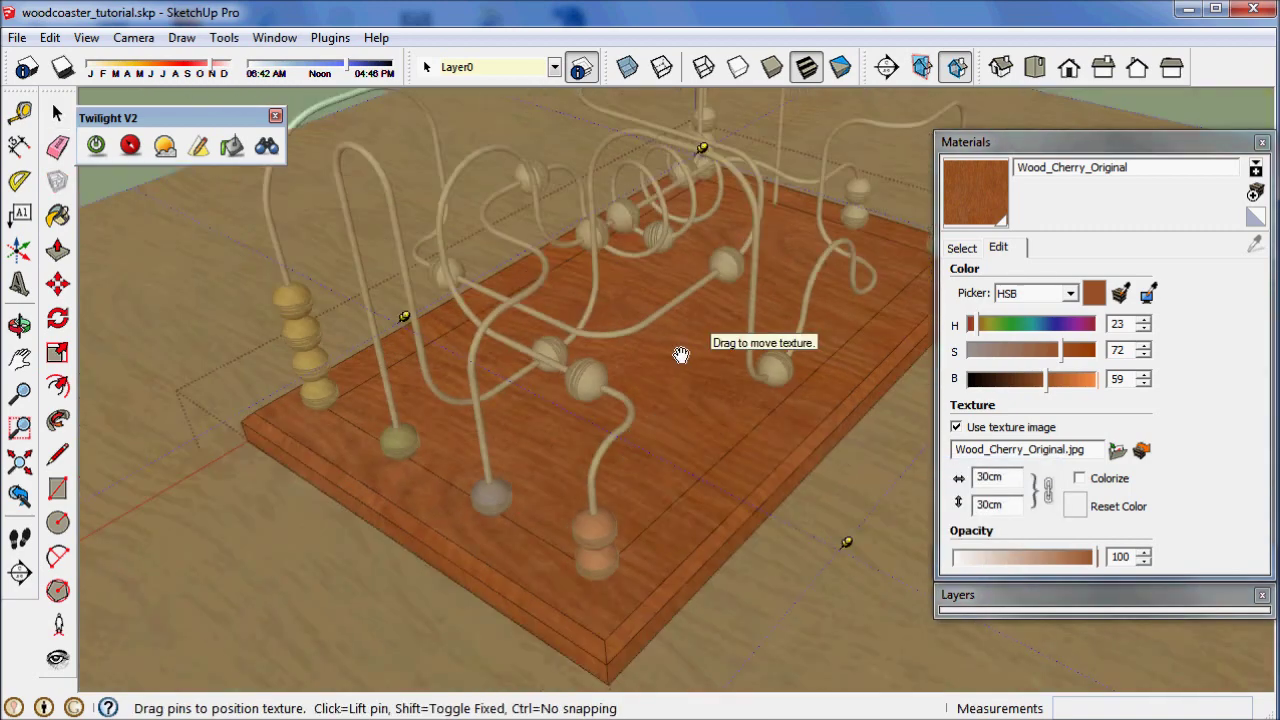
{"action": "middle_click_drag", "start_coordinate": [397, 366], "coordinate": [571, 449]}
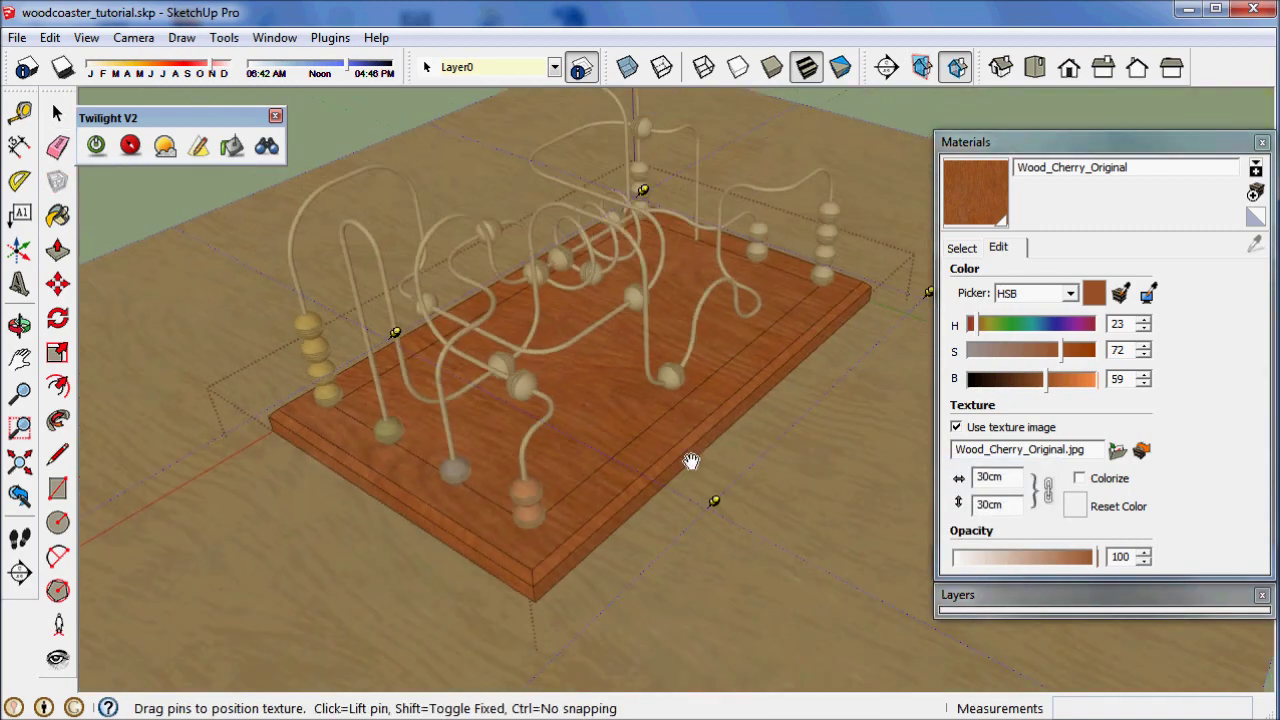
{"action": "key", "text": "shift"}
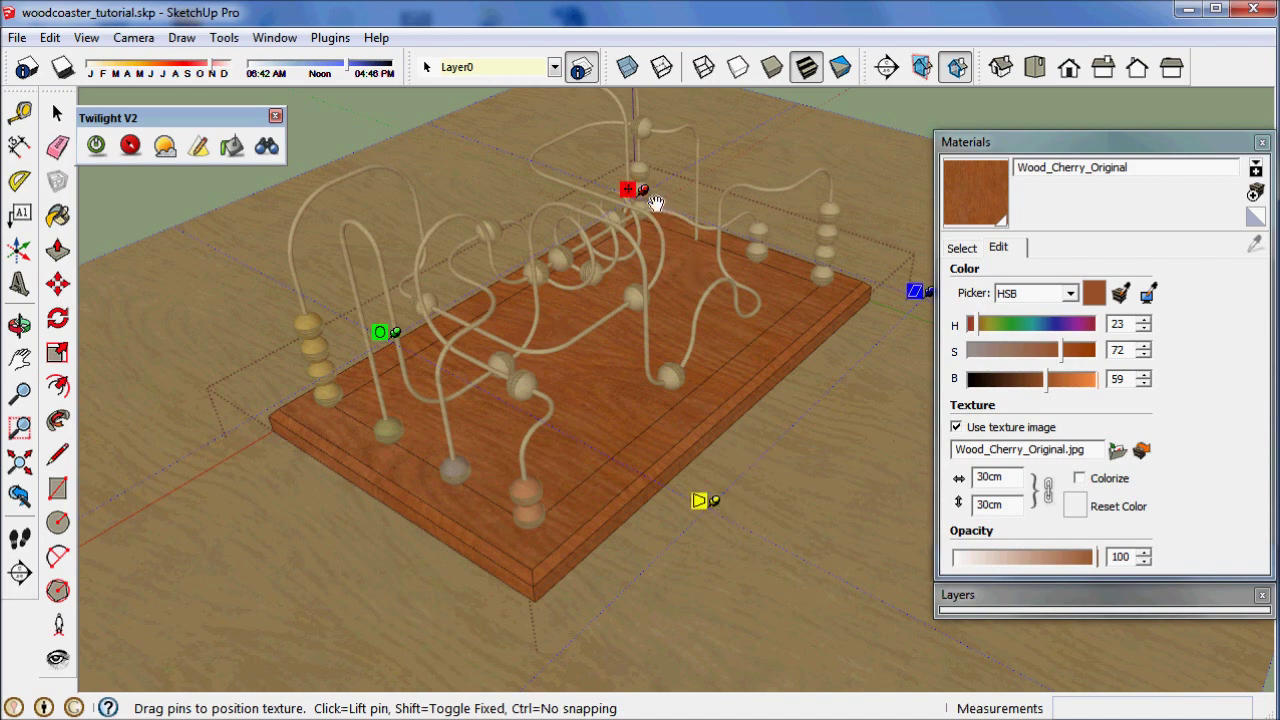
{"action": "left_click_drag", "start_coordinate": [648, 193], "coordinate": [543, 562]}
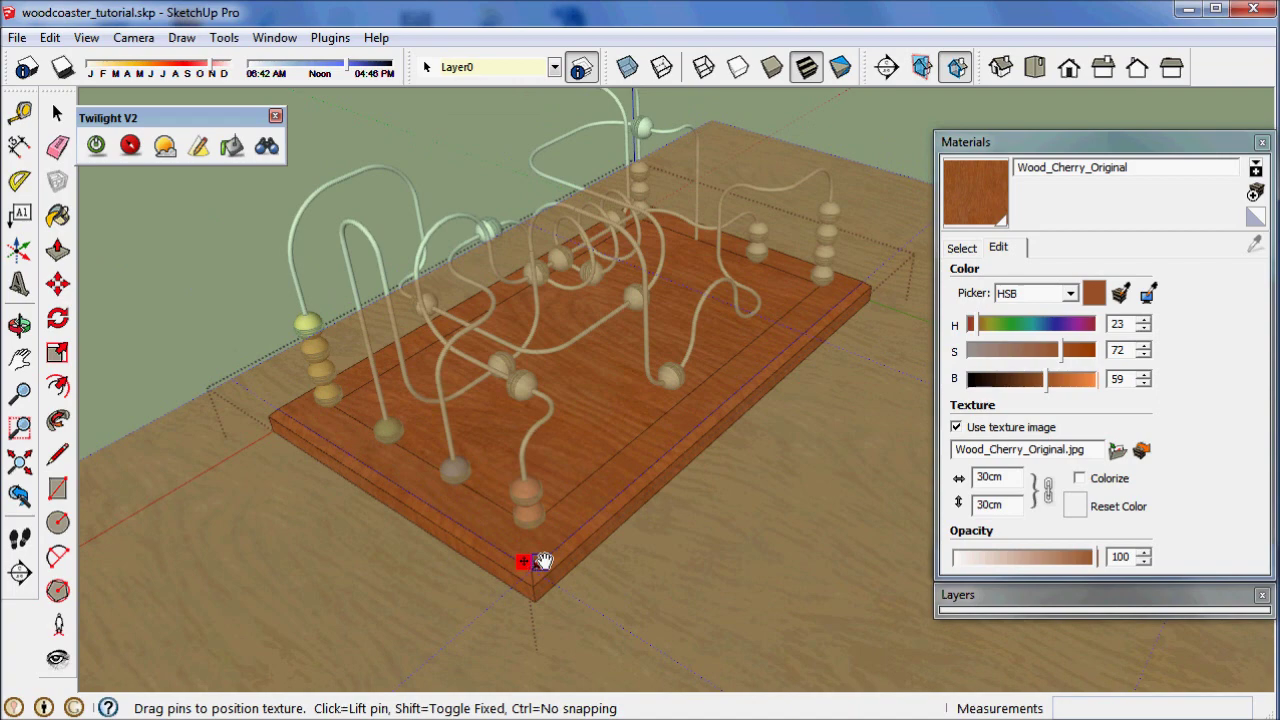
{"action": "key", "text": "space"}
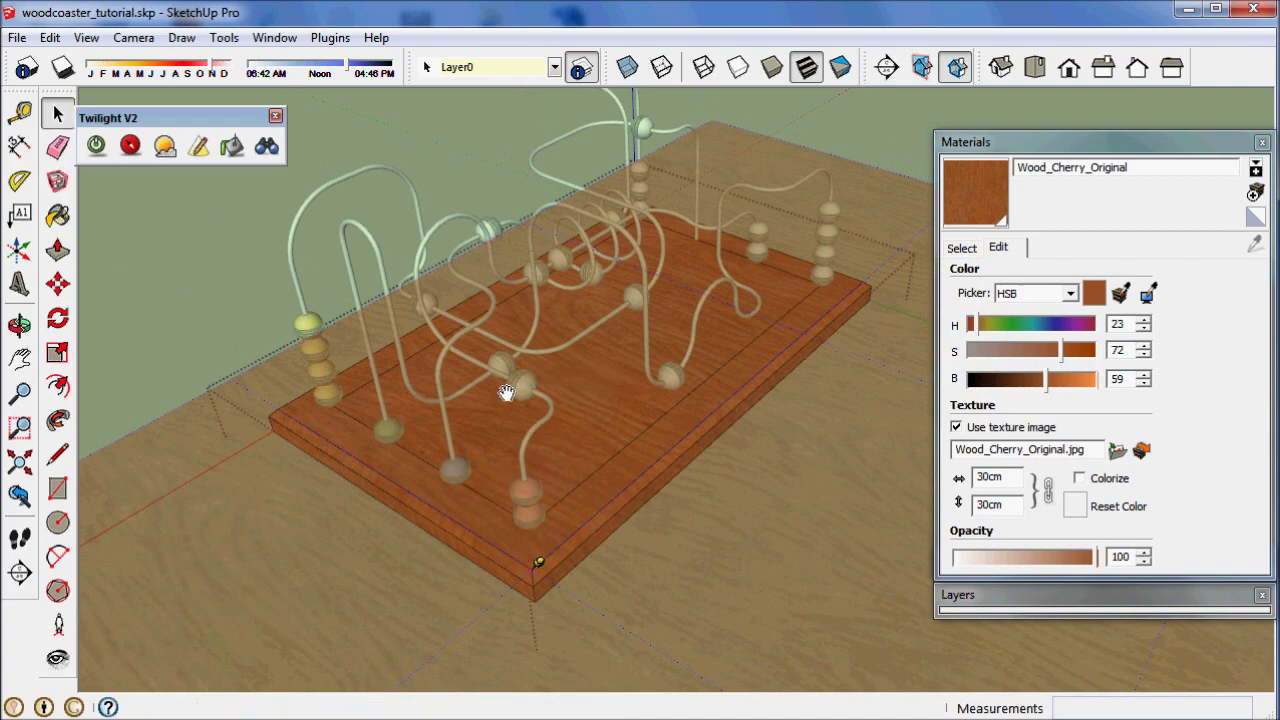
{"action": "scroll", "coordinate": [576, 438], "scroll_direction": "up", "scroll_amount": 3}
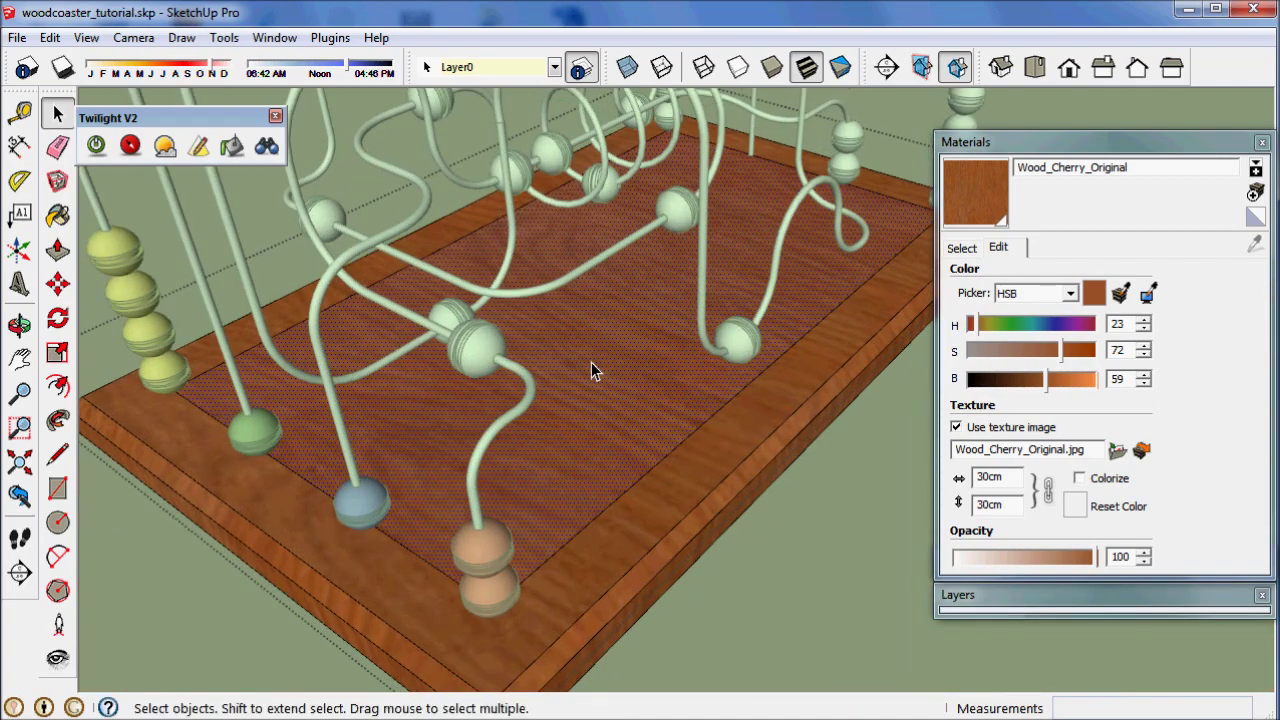
{"action": "middle_click_drag", "start_coordinate": [594, 366], "coordinate": [577, 422]}
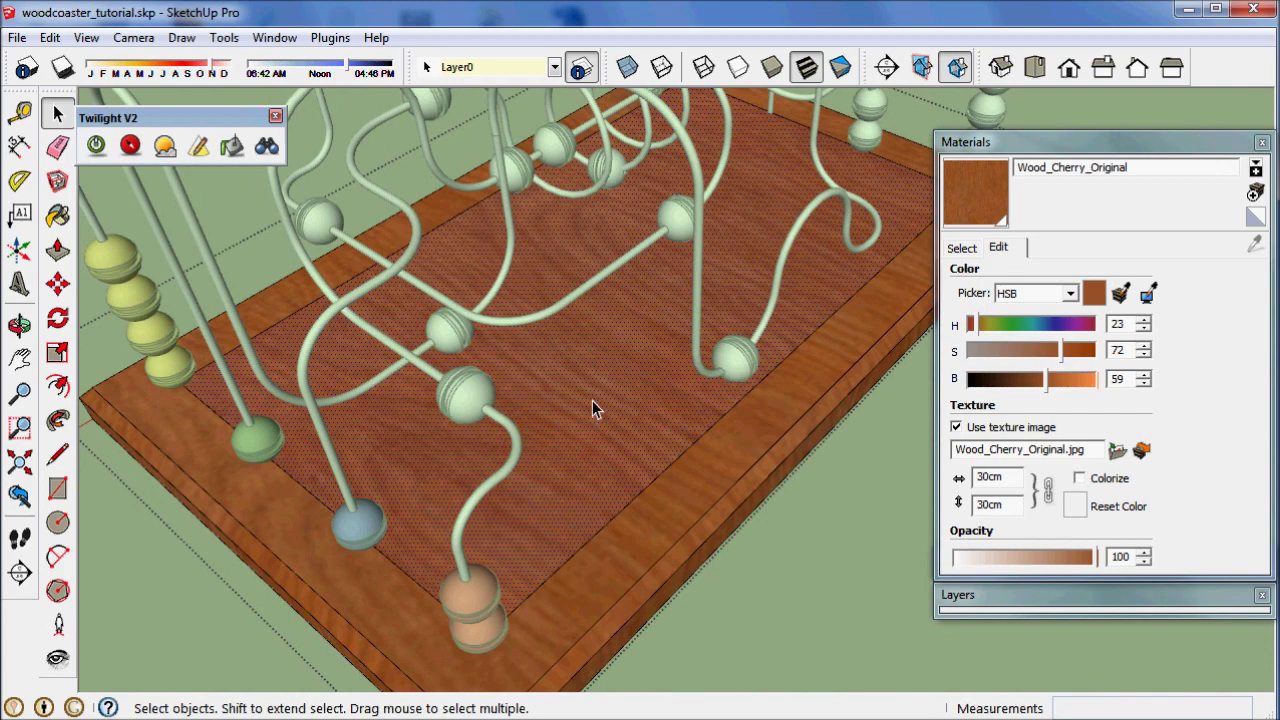
Rotate the inner panel's wood texture by 90 degrees
{"action": "right_click", "coordinate": [593, 408]}
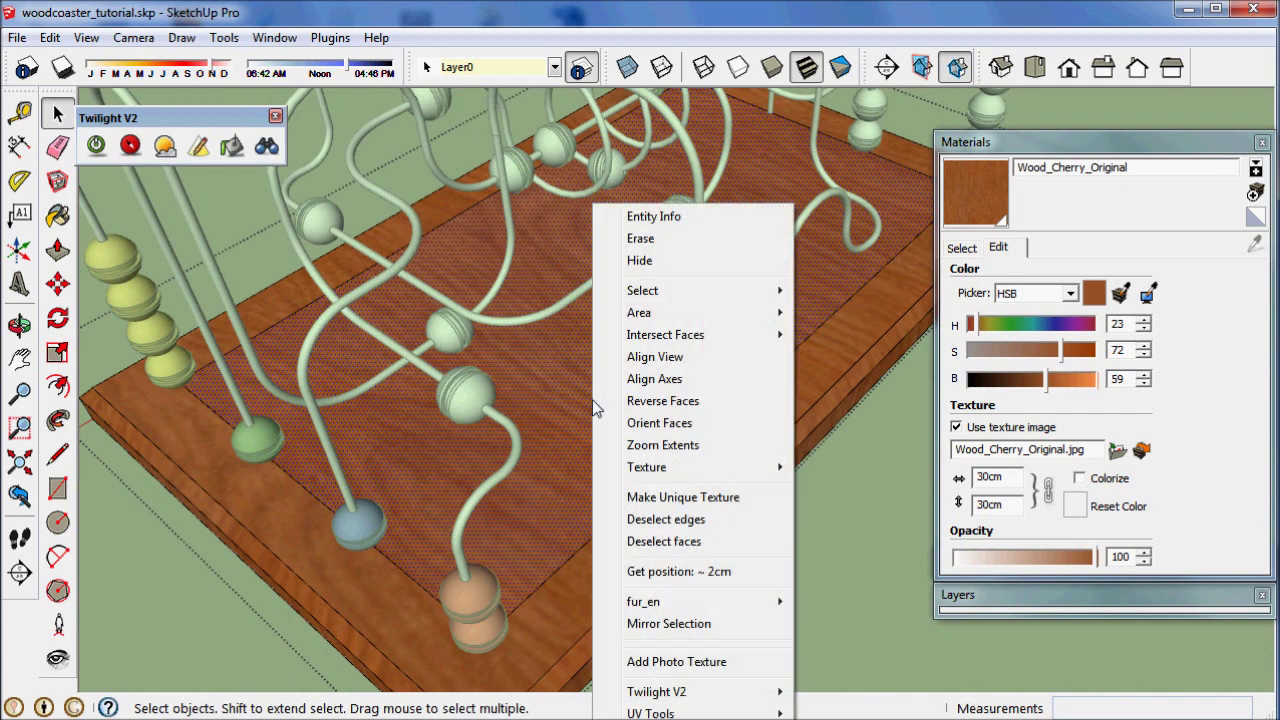
{"action": "mouse_move", "coordinate": [645, 473]}
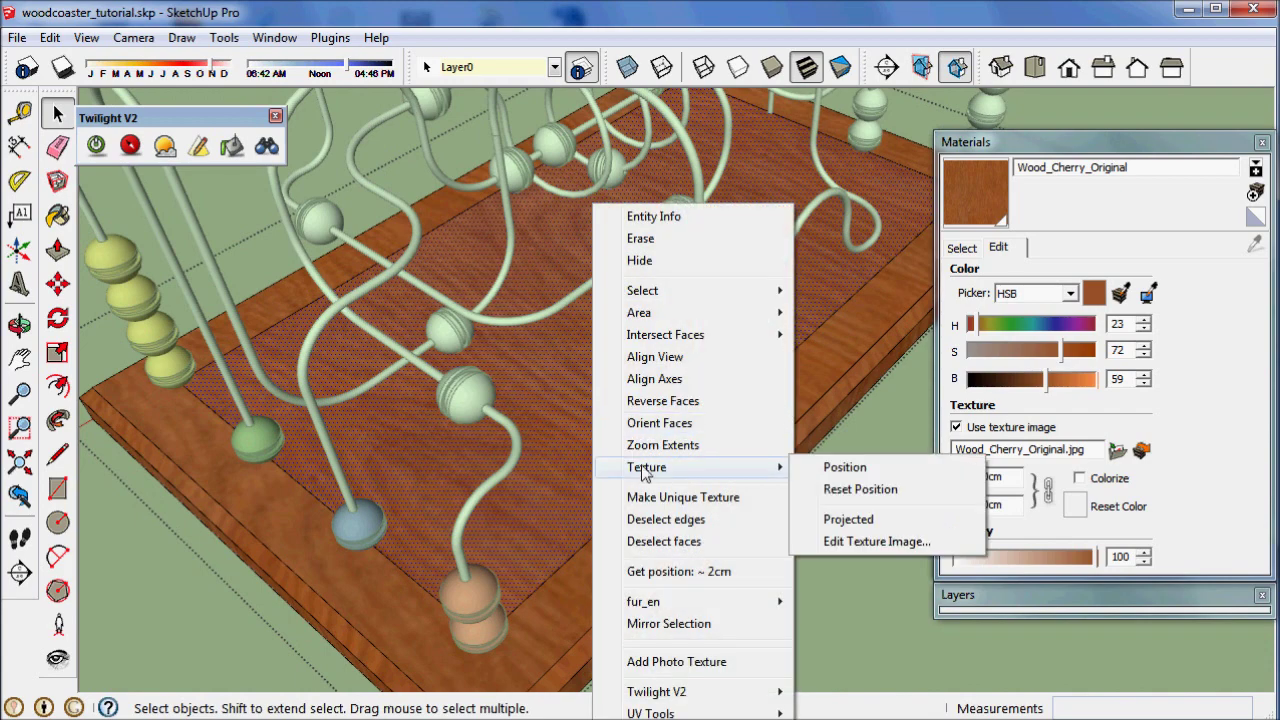
{"action": "left_click", "coordinate": [840, 468]}
{"action": "right_click", "coordinate": [573, 395]}
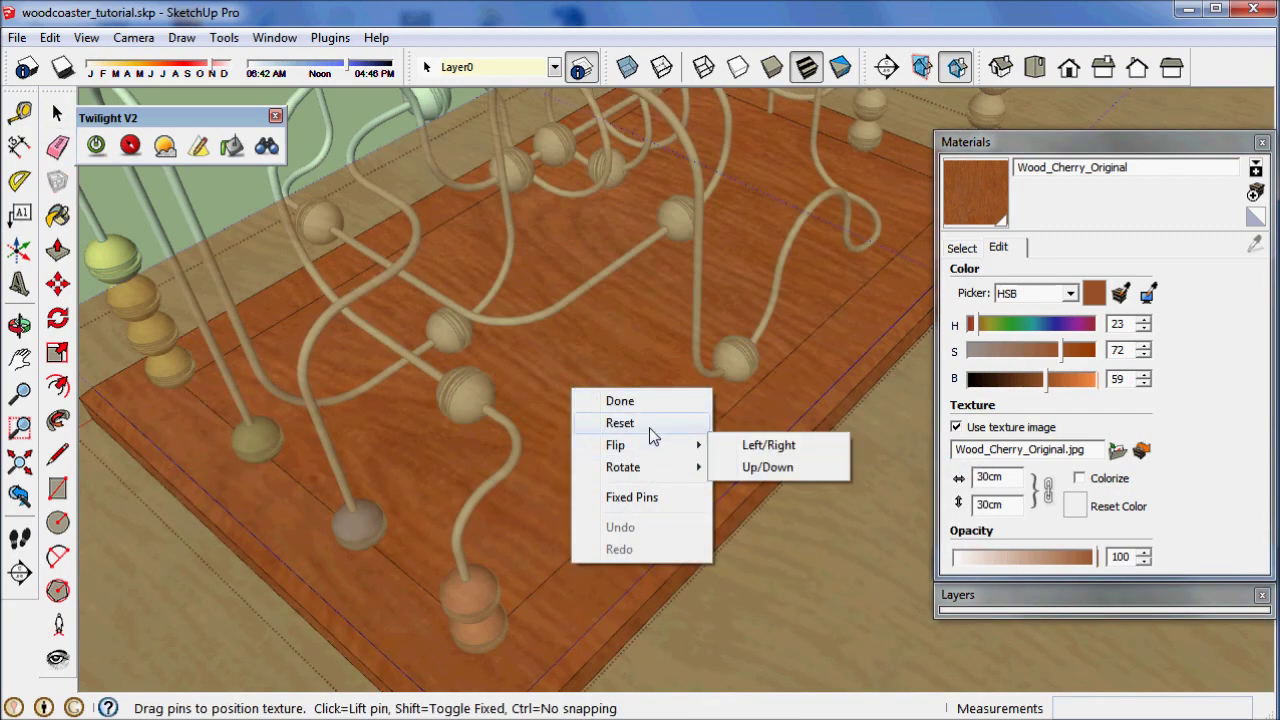
{"action": "mouse_move", "coordinate": [665, 472]}
{"action": "left_click", "coordinate": [747, 467]}
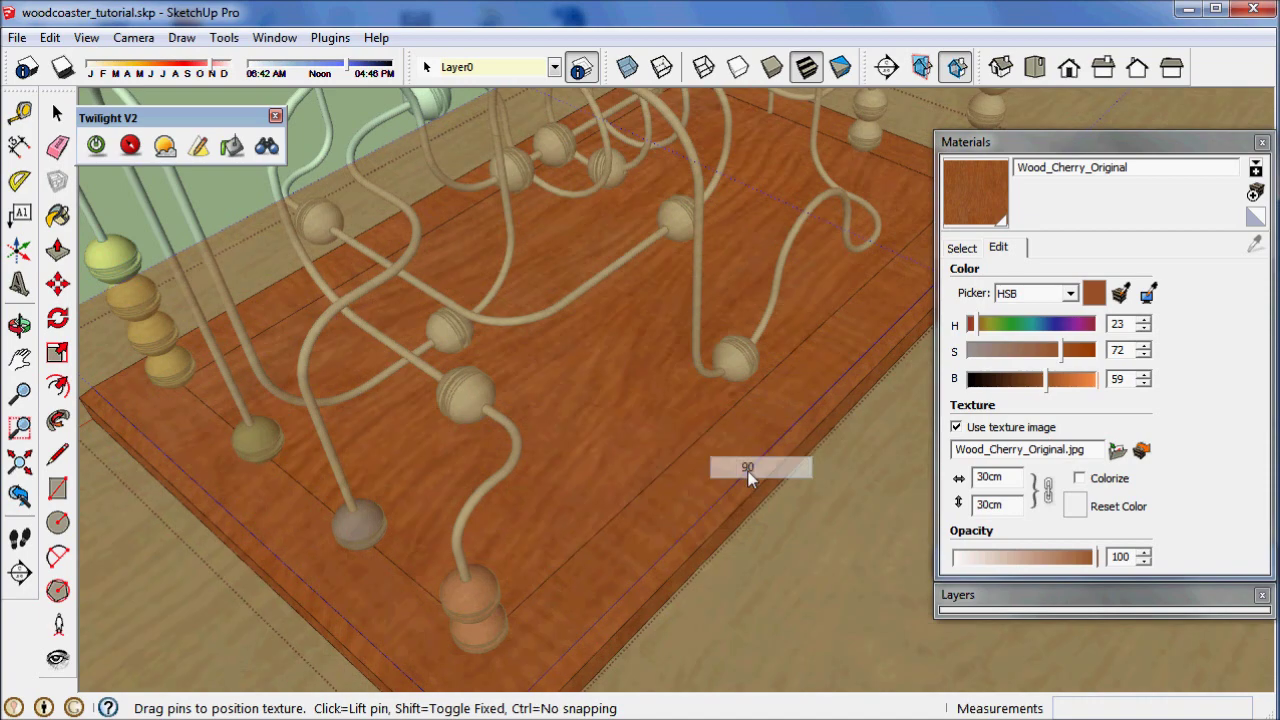
{"action": "key", "text": "Return"}
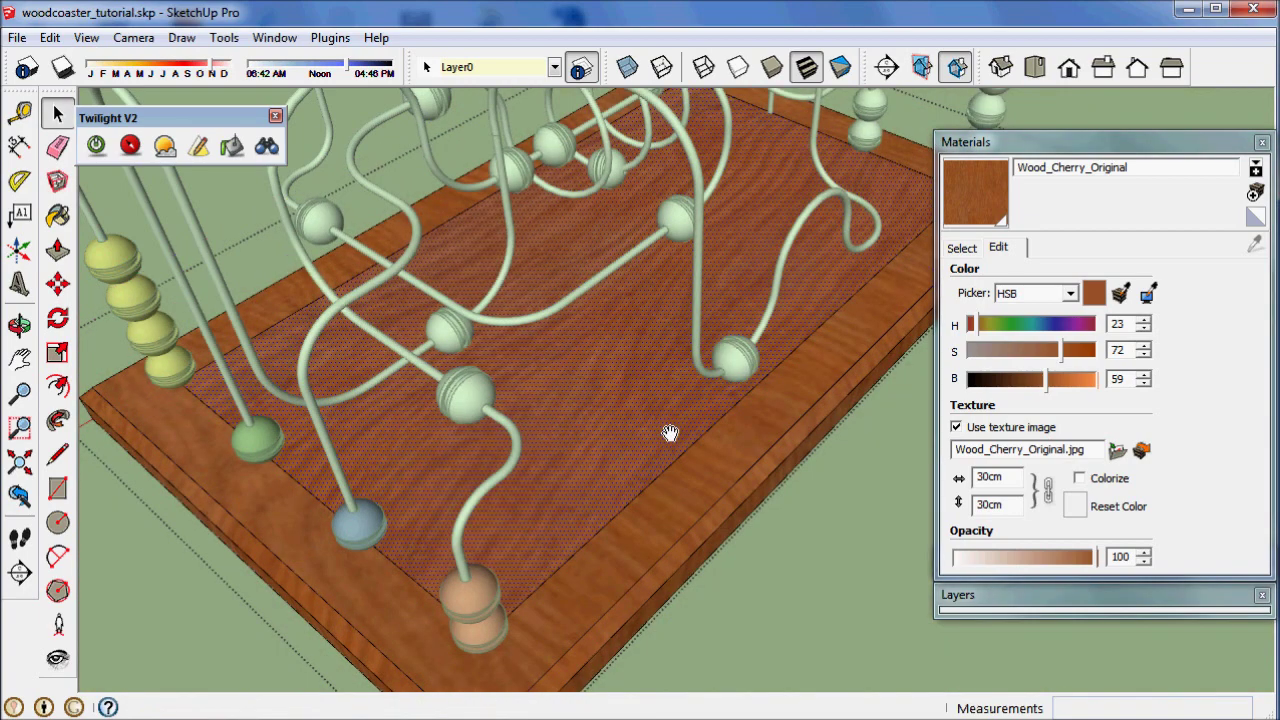
{"action": "scroll", "coordinate": [668, 436], "scroll_direction": "down", "scroll_amount": 3}
{"action": "middle_click_drag", "start_coordinate": [666, 440], "coordinate": [614, 429]}
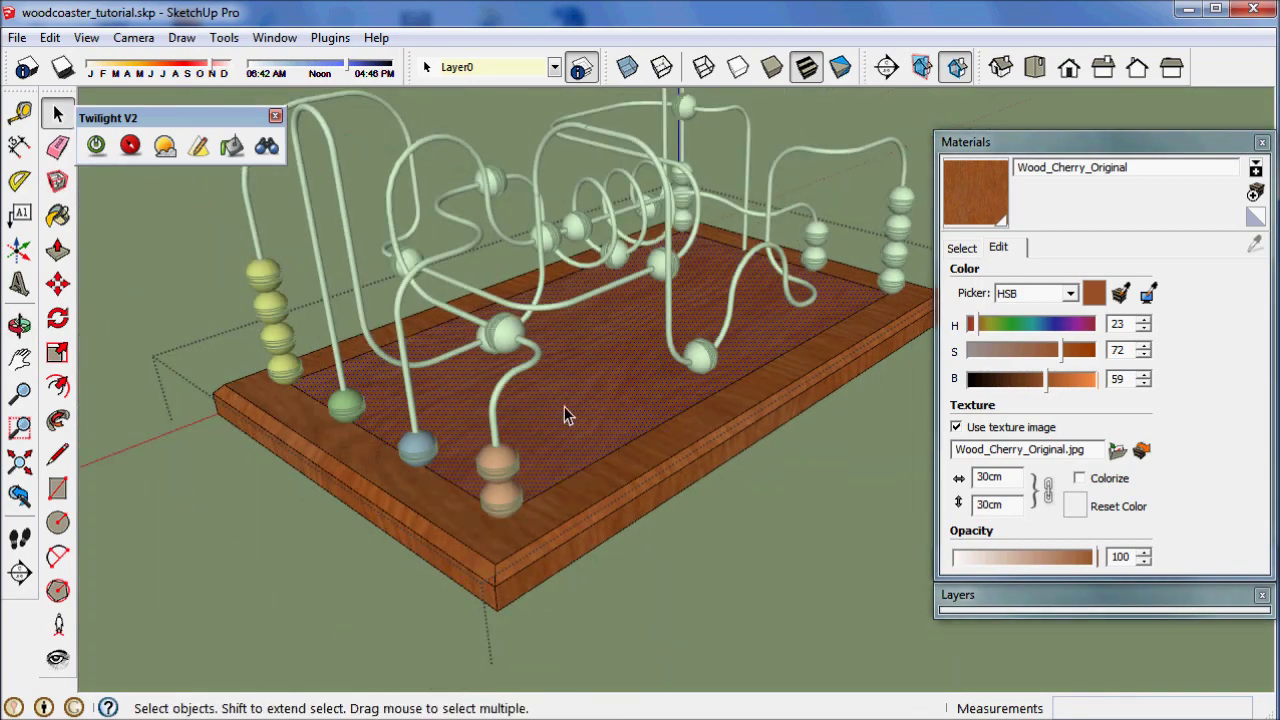
Orbit around the bead maze and collapse the Materials panel to show the whole toy
{"action": "key", "text": "b"}
{"action": "key", "text": "alt"}
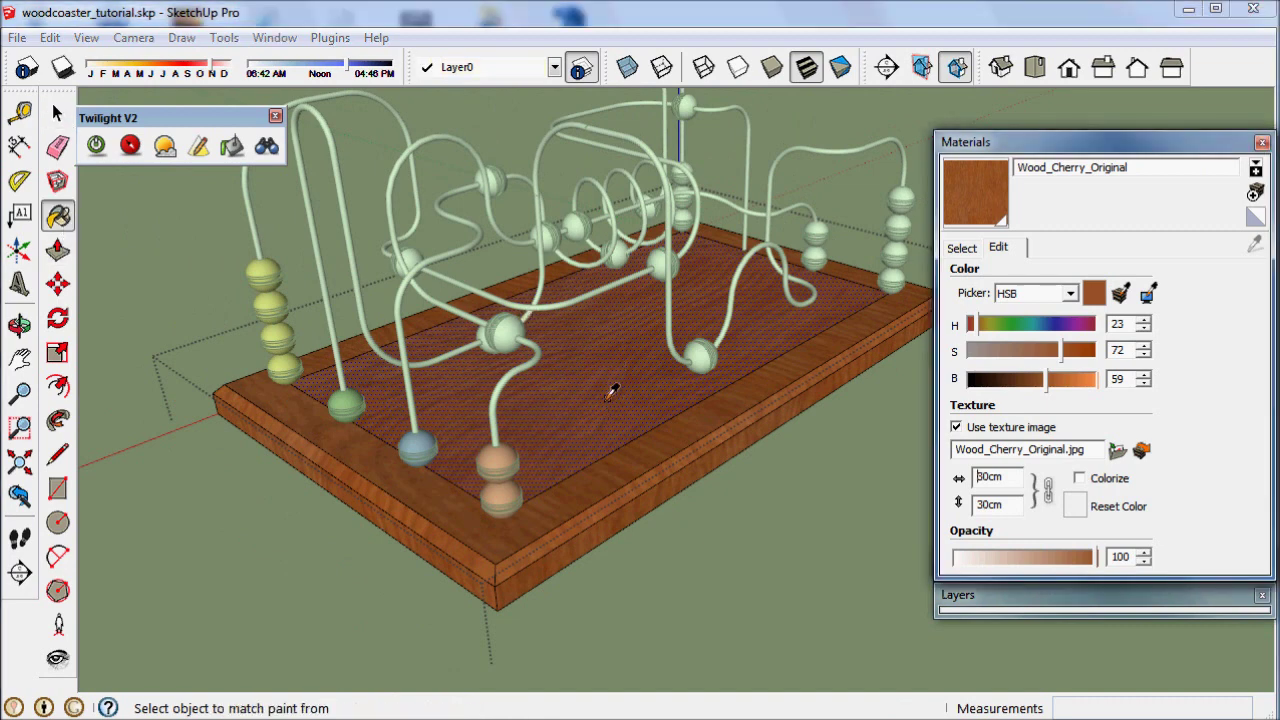
{"action": "mouse_move", "coordinate": [594, 374]}
{"action": "middle_mouse_down"}
{"action": "mouse_move", "coordinate": [611, 374]}
{"action": "mouse_move", "coordinate": [620, 400]}
{"action": "mouse_move", "coordinate": [580, 470]}
{"action": "middle_mouse_up"}
{"action": "scroll", "coordinate": [580, 470], "scroll_direction": "up", "scroll_amount": 4}
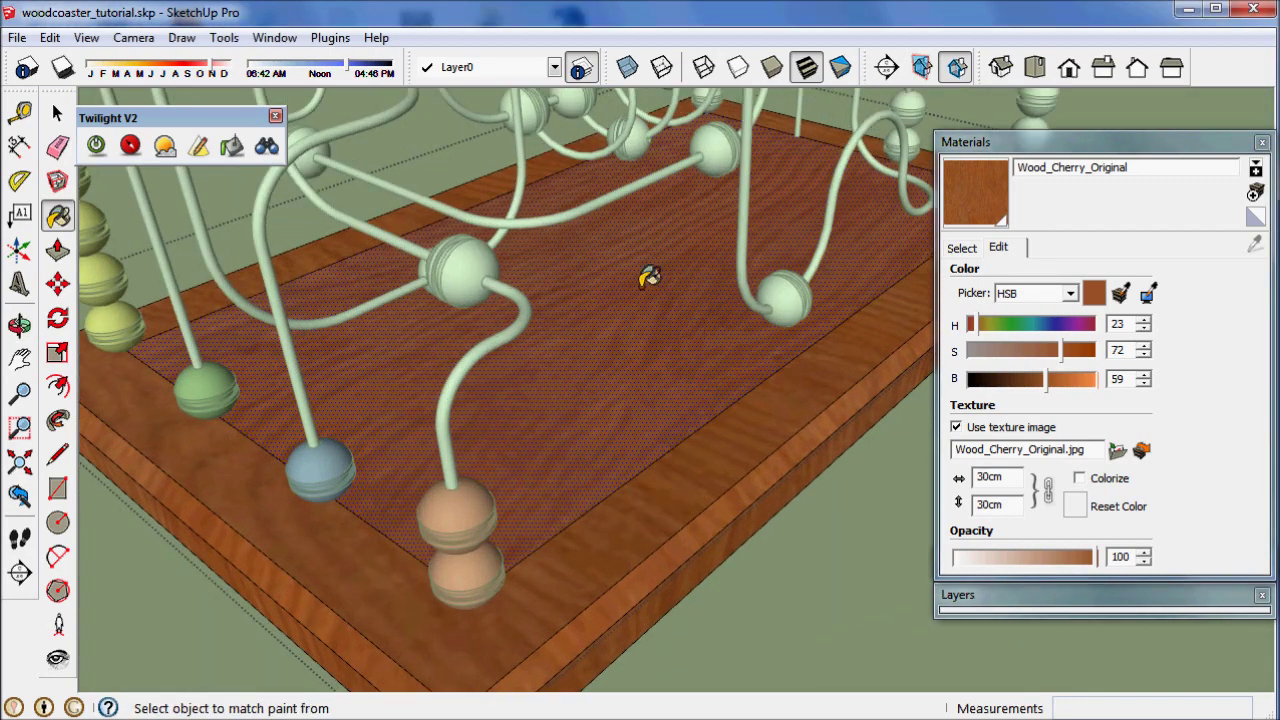
{"action": "middle_click_drag", "start_coordinate": [640, 314], "coordinate": [757, 398]}
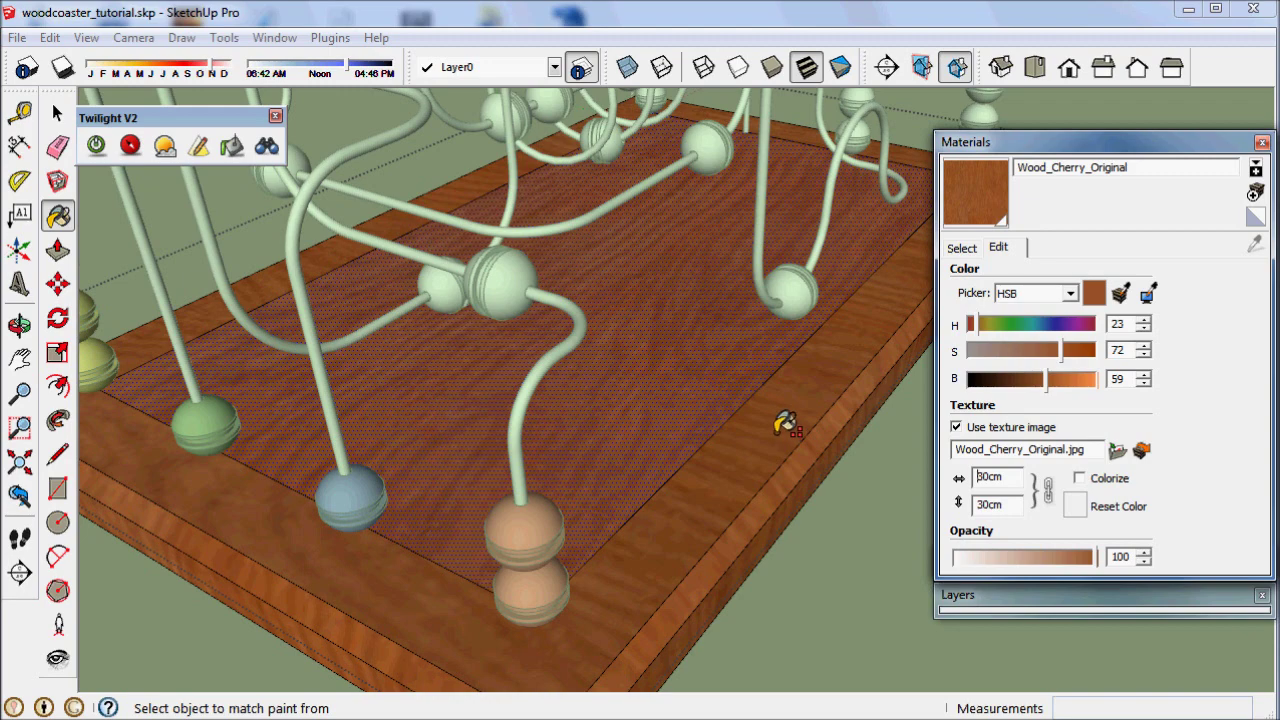
{"action": "mouse_move", "coordinate": [785, 425]}
{"action": "middle_mouse_down"}
{"action": "mouse_move", "coordinate": [681, 377]}
{"action": "mouse_move", "coordinate": [660, 340]}
{"action": "middle_mouse_up"}
{"action": "key", "text": "space"}
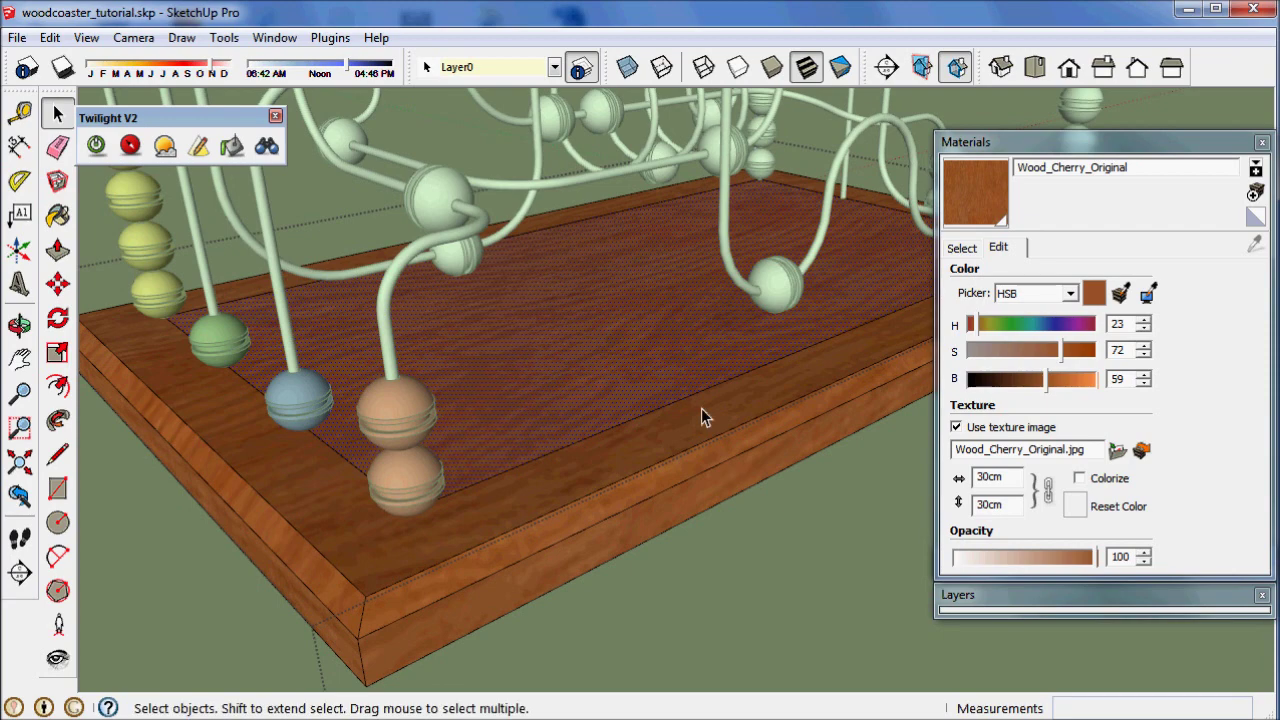
{"action": "middle_click_drag", "start_coordinate": [651, 400], "coordinate": [663, 449]}
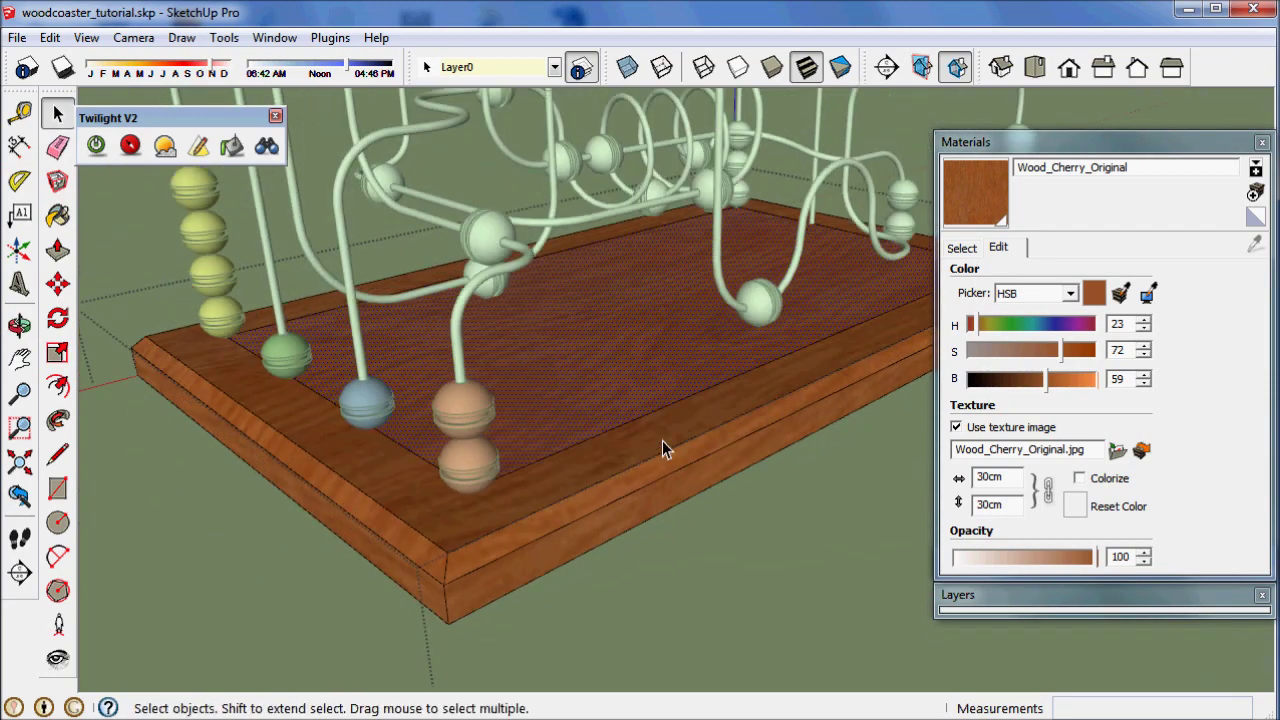
{"action": "left_click", "coordinate": [1100, 142]}
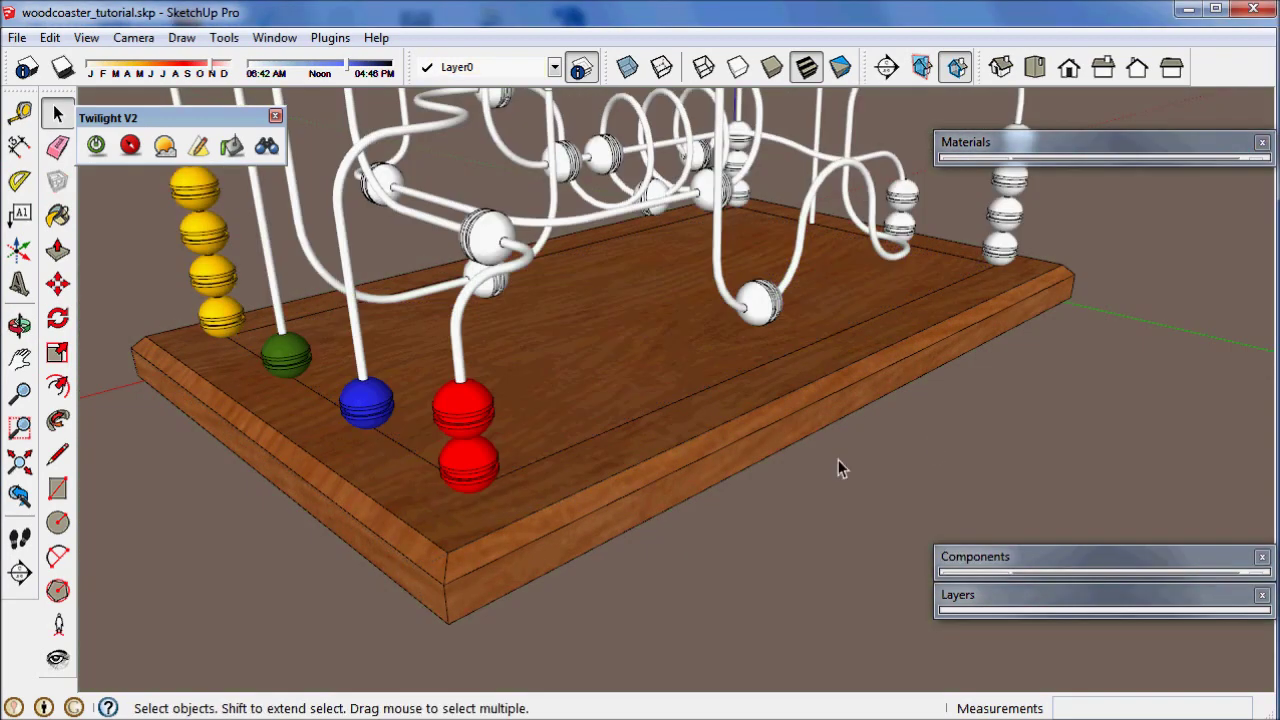
{"action": "middle_click_drag", "start_coordinate": [838, 459], "coordinate": [862, 492]}
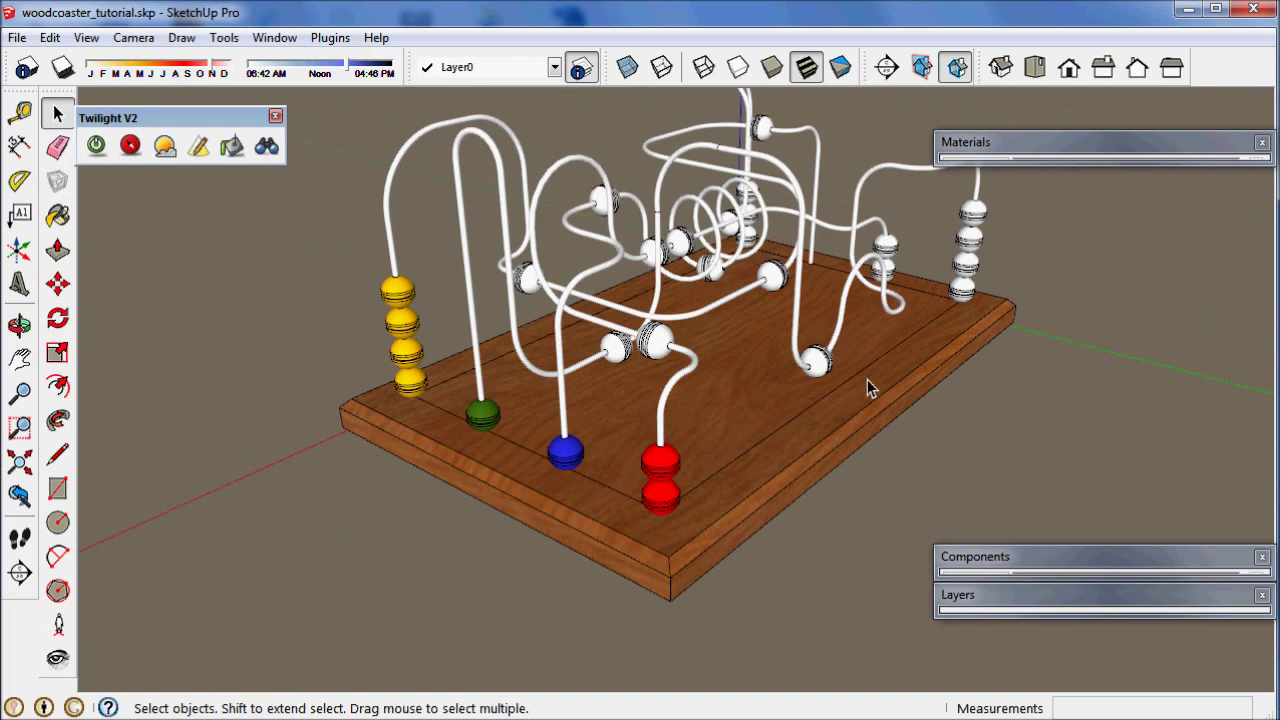
{"action": "middle_click_drag", "start_coordinate": [748, 394], "coordinate": [671, 404]}
{"action": "scroll", "coordinate": [671, 404], "scroll_direction": "up", "scroll_amount": 5}
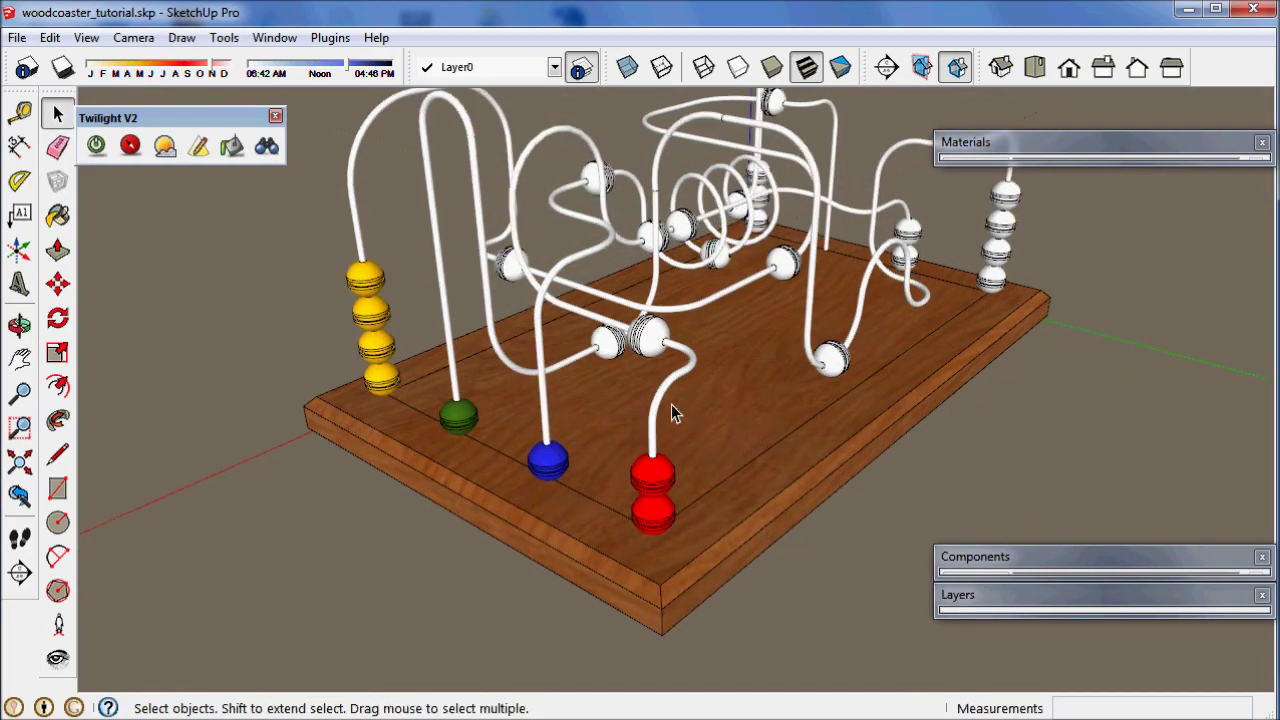
Paint the tube above the red beads light grey Color_002 from the Colors library
{"action": "key", "text": "b"}
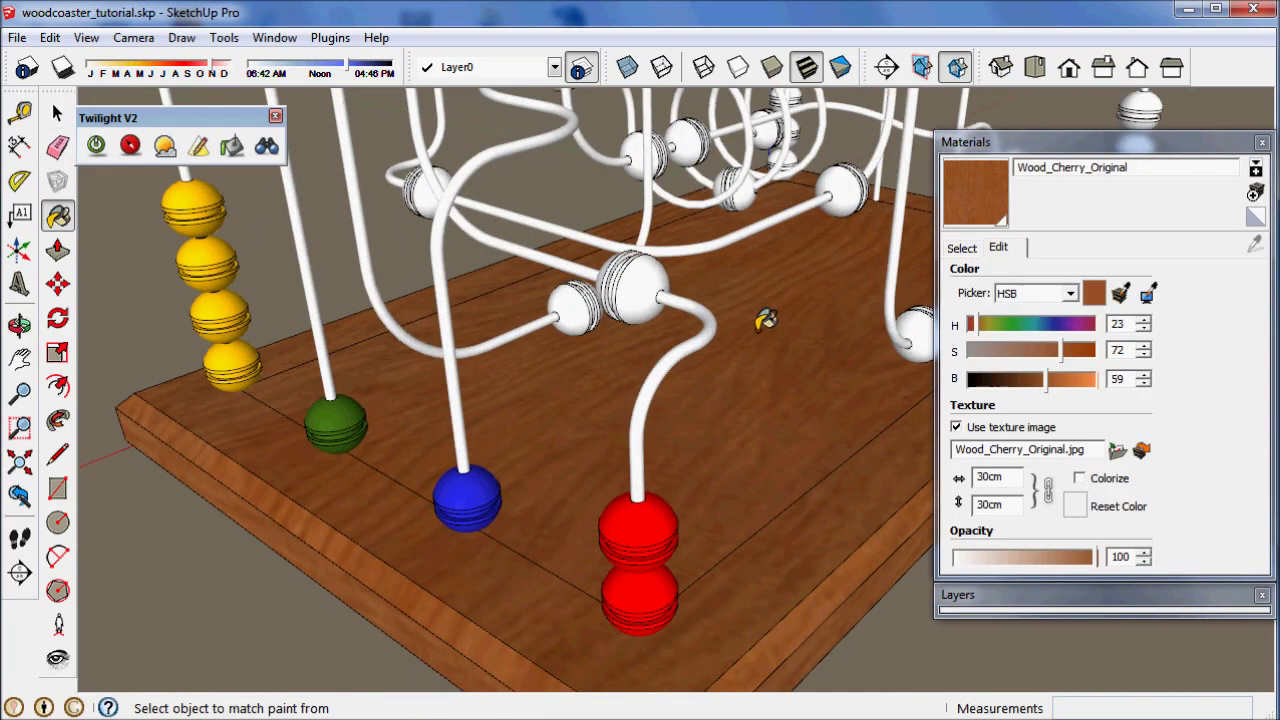
{"action": "left_click", "coordinate": [963, 248]}
{"action": "left_click", "coordinate": [1070, 274]}
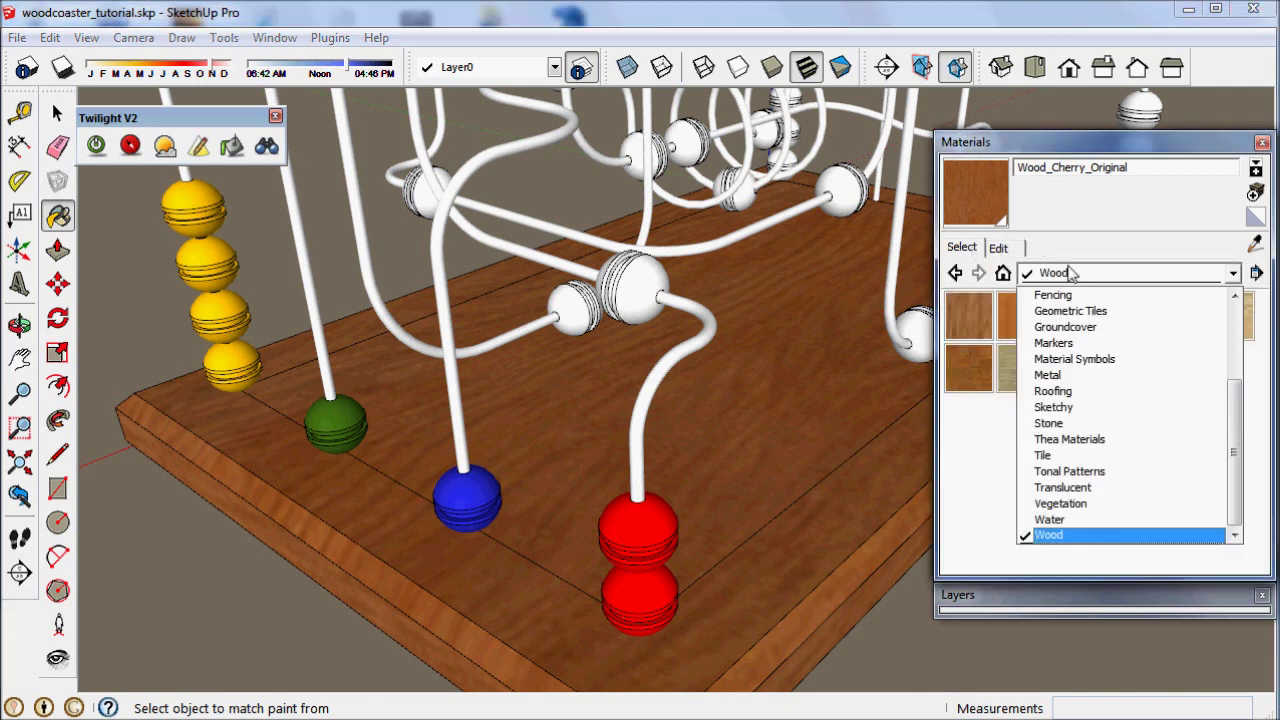
{"action": "scroll", "coordinate": [1114, 357], "scroll_direction": "up", "scroll_amount": 3}
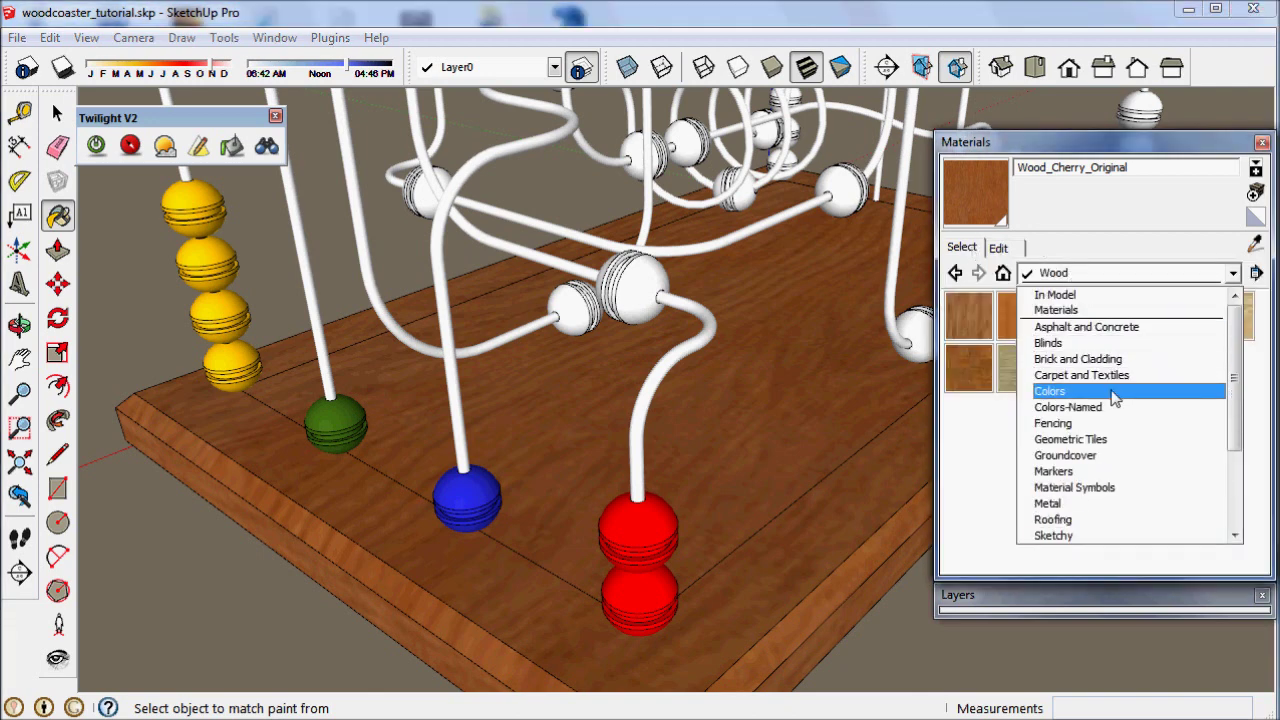
{"action": "left_click", "coordinate": [1117, 392]}
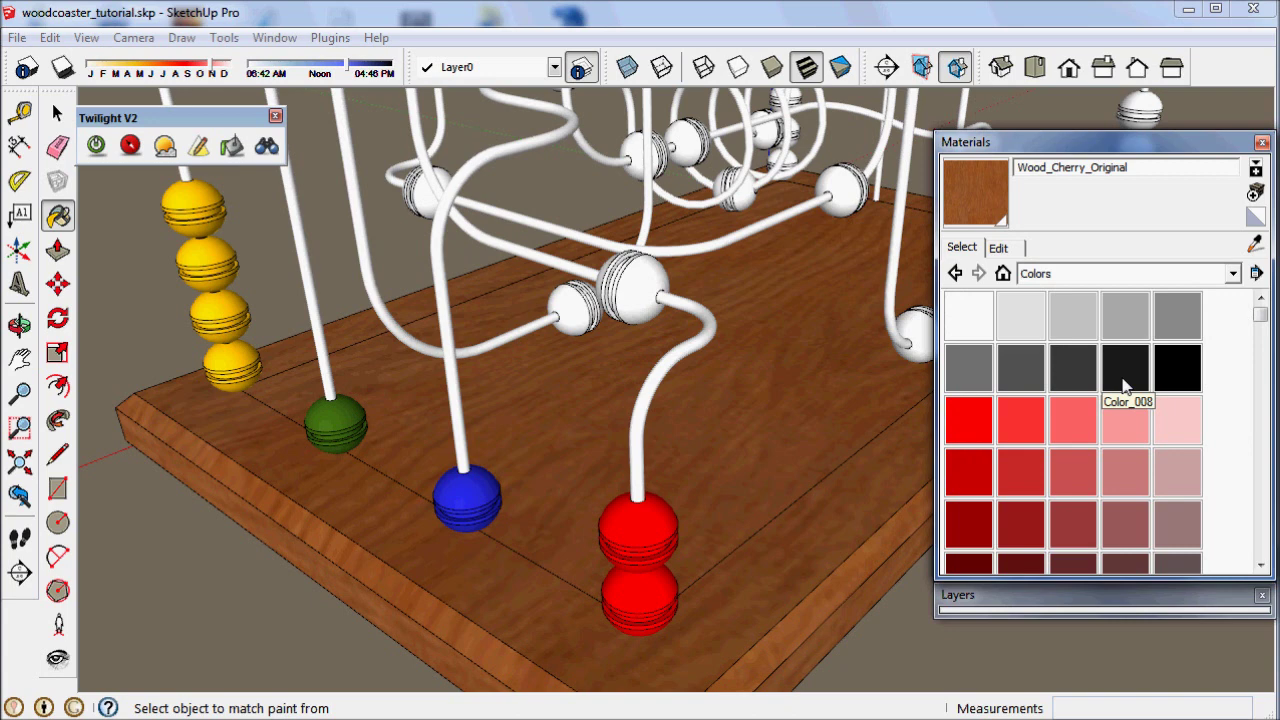
{"action": "left_click", "coordinate": [1073, 318]}
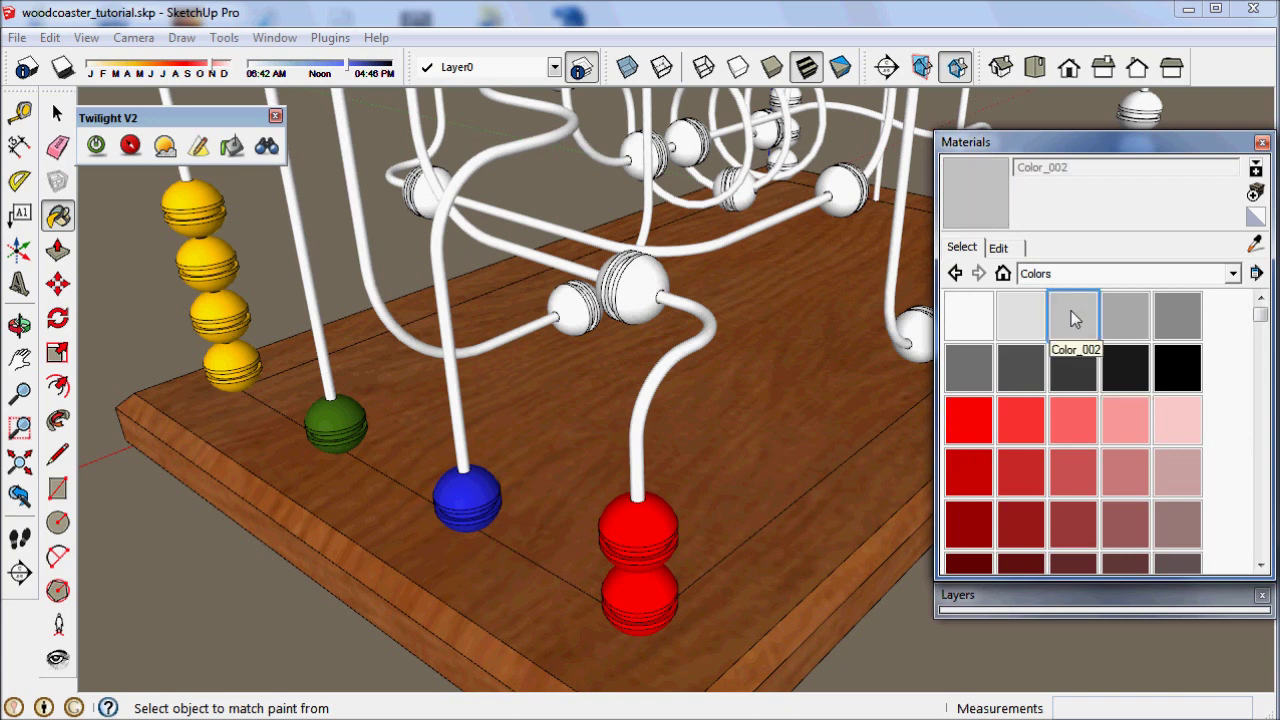
{"action": "left_click", "coordinate": [641, 412]}
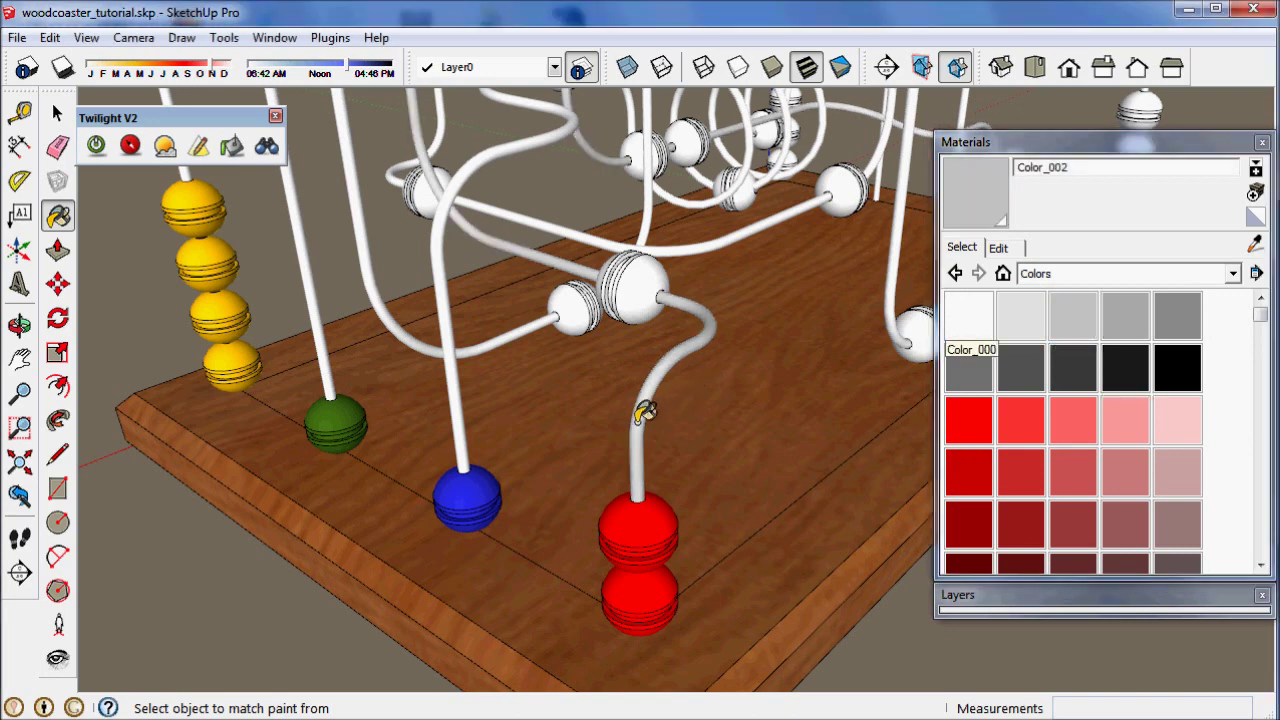
Rename the Color_002 material to 'Metal'
{"action": "left_click_drag", "start_coordinate": [1088, 142], "coordinate": [1003, 150]}
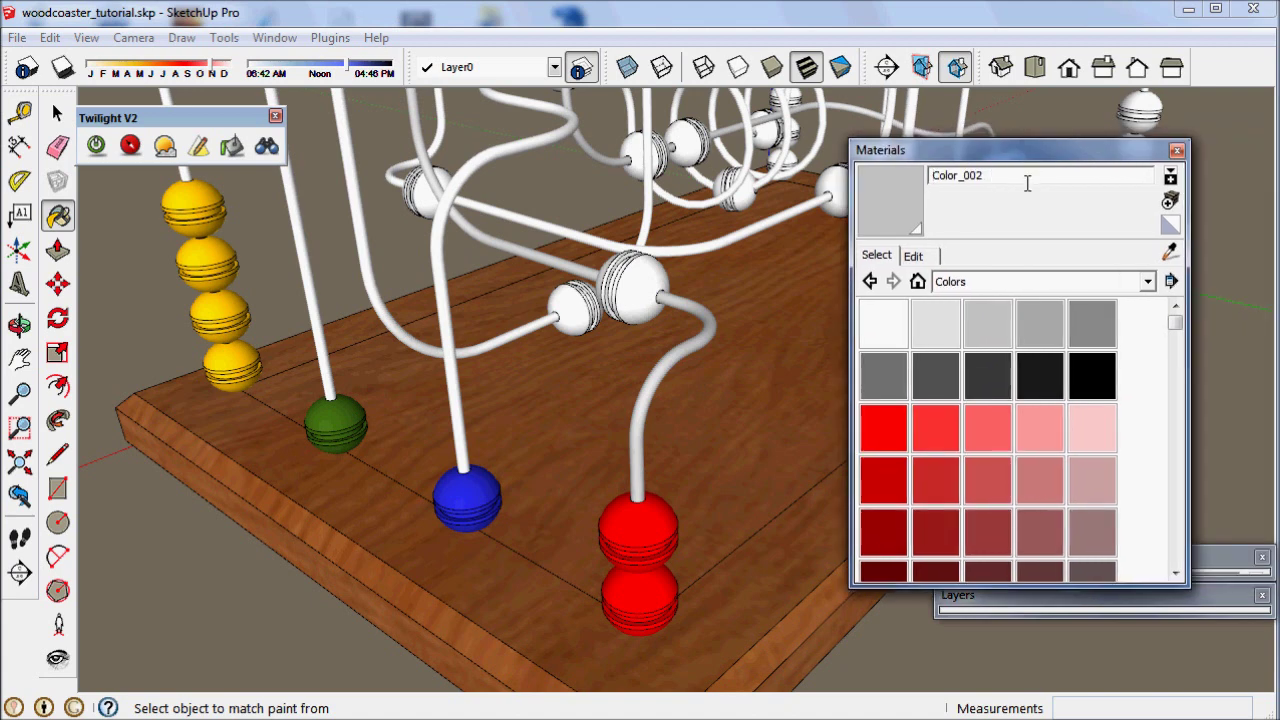
{"action": "left_click", "coordinate": [999, 175]}
{"action": "type", "text": "Metla"}
{"action": "key", "text": "BackSpace"}
{"action": "key", "text": "BackSpace"}
{"action": "type", "text": "al"}
{"action": "left_click_drag", "start_coordinate": [1025, 150], "coordinate": [1116, 136]}
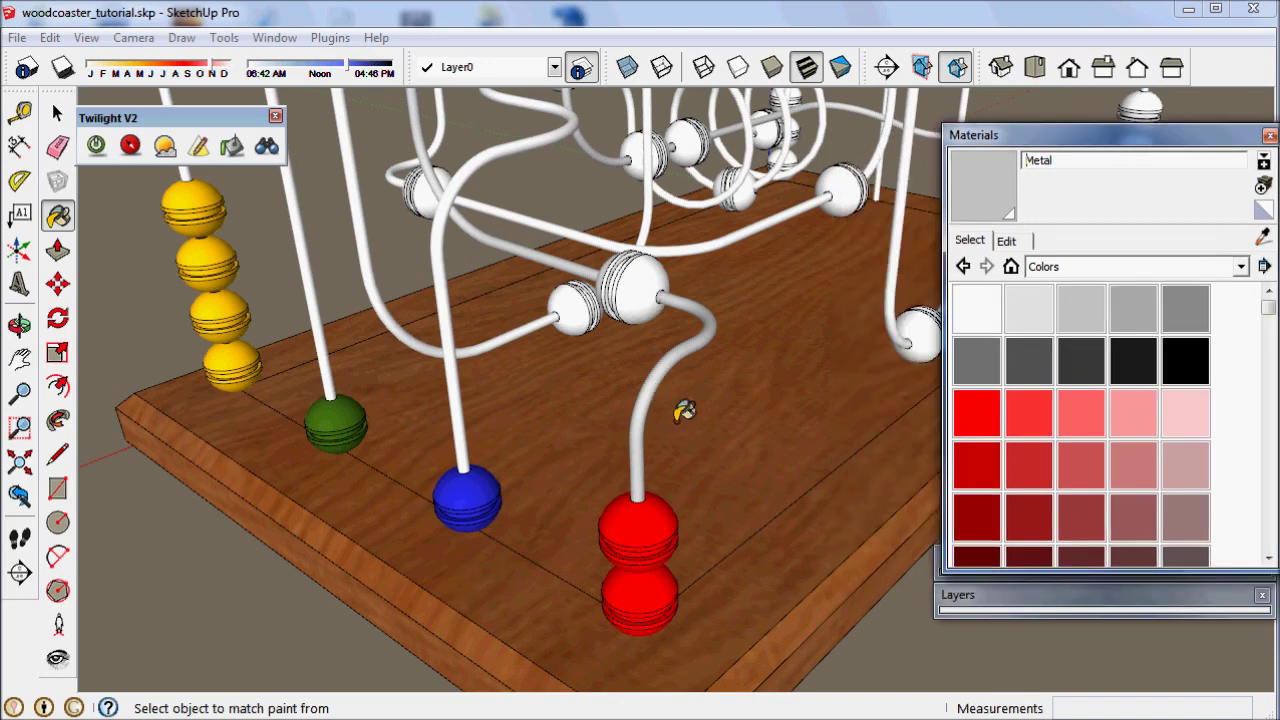
Orbit and zoom out to show the whole board with all the beads
{"action": "middle_click_drag", "start_coordinate": [477, 409], "coordinate": [630, 480]}
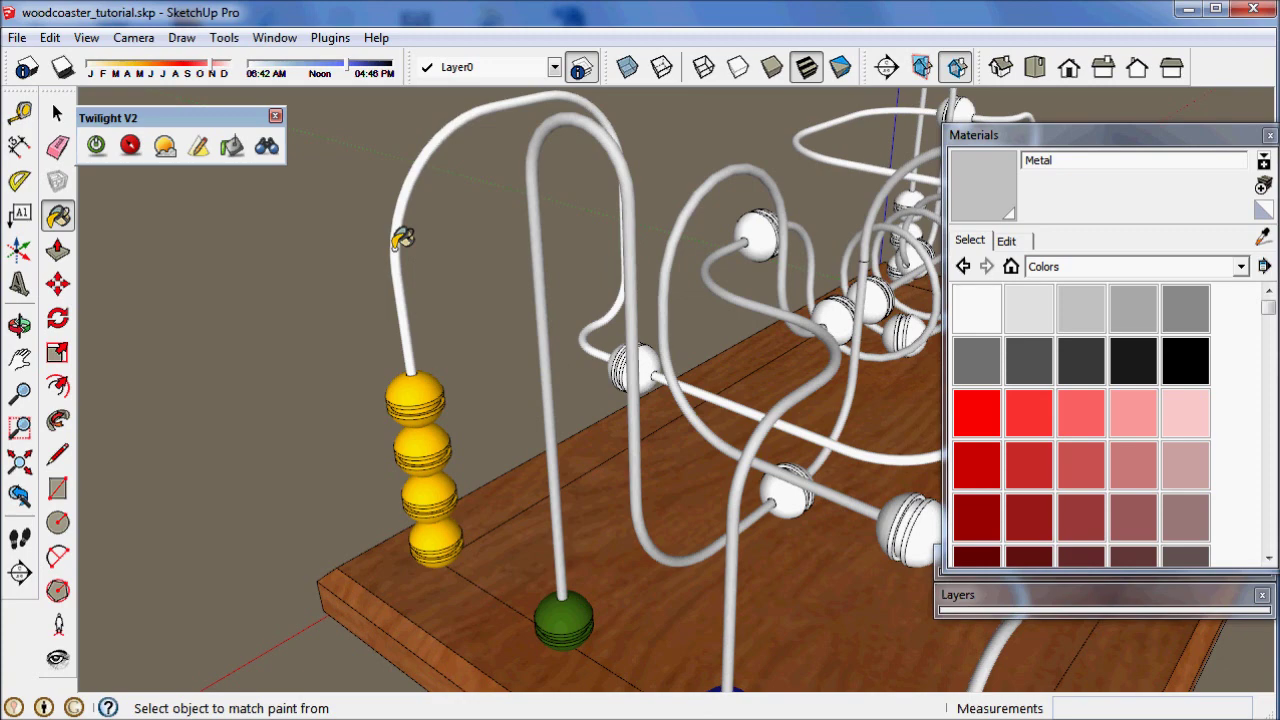
{"action": "middle_click_drag", "start_coordinate": [609, 374], "coordinate": [570, 437]}
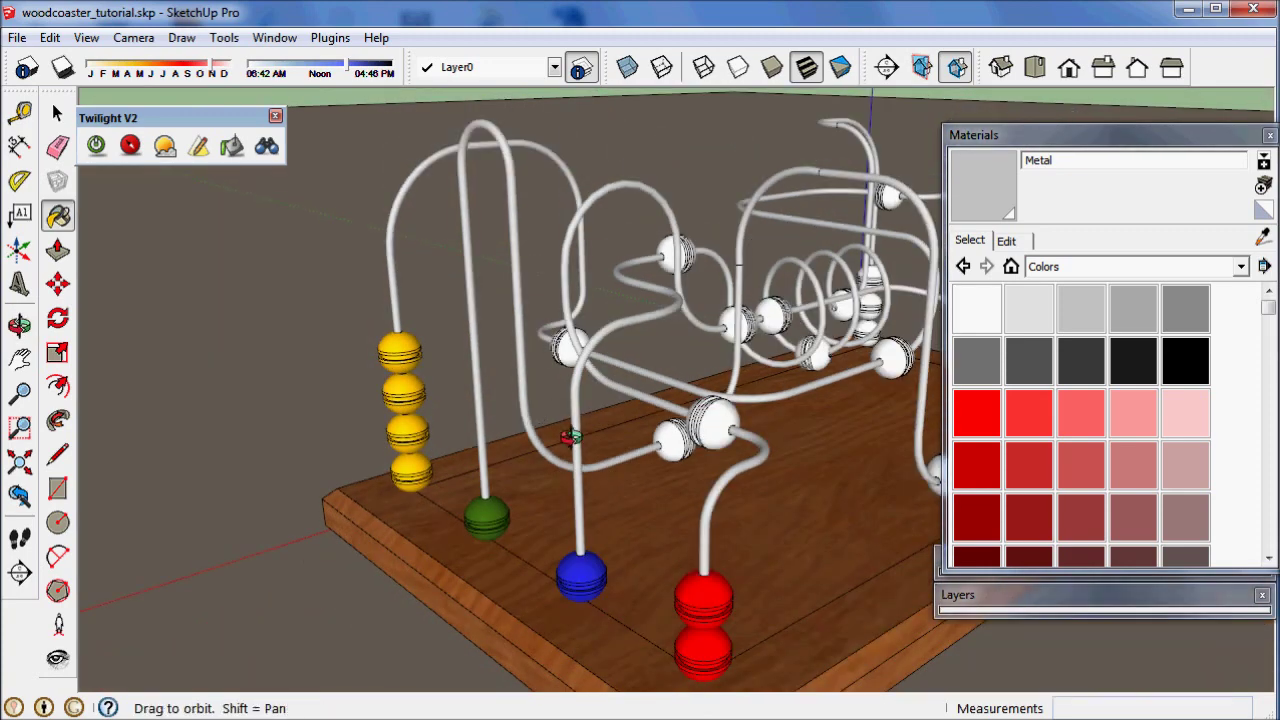
{"action": "scroll", "coordinate": [570, 437], "scroll_direction": "down", "scroll_amount": 3}
{"action": "key", "text": "space"}
{"action": "middle_click_drag", "start_coordinate": [451, 388], "coordinate": [633, 466]}
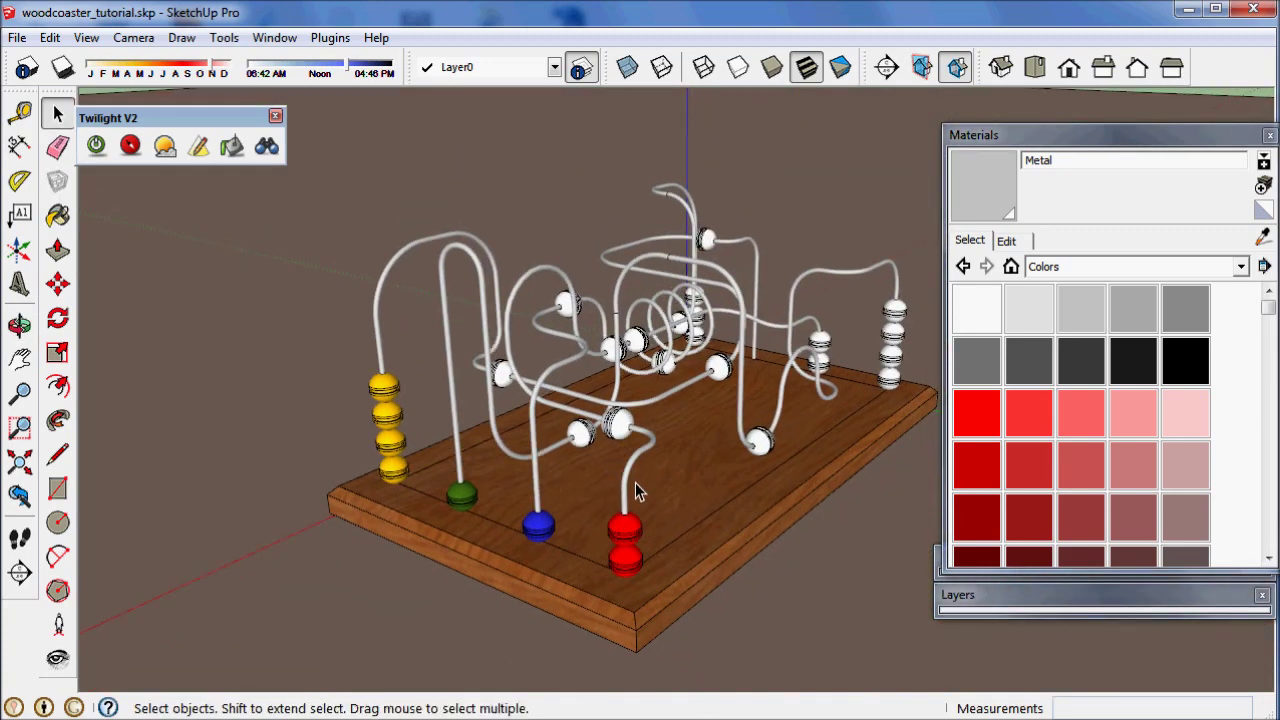
{"action": "scroll", "coordinate": [635, 482], "scroll_direction": "up", "scroll_amount": 1}
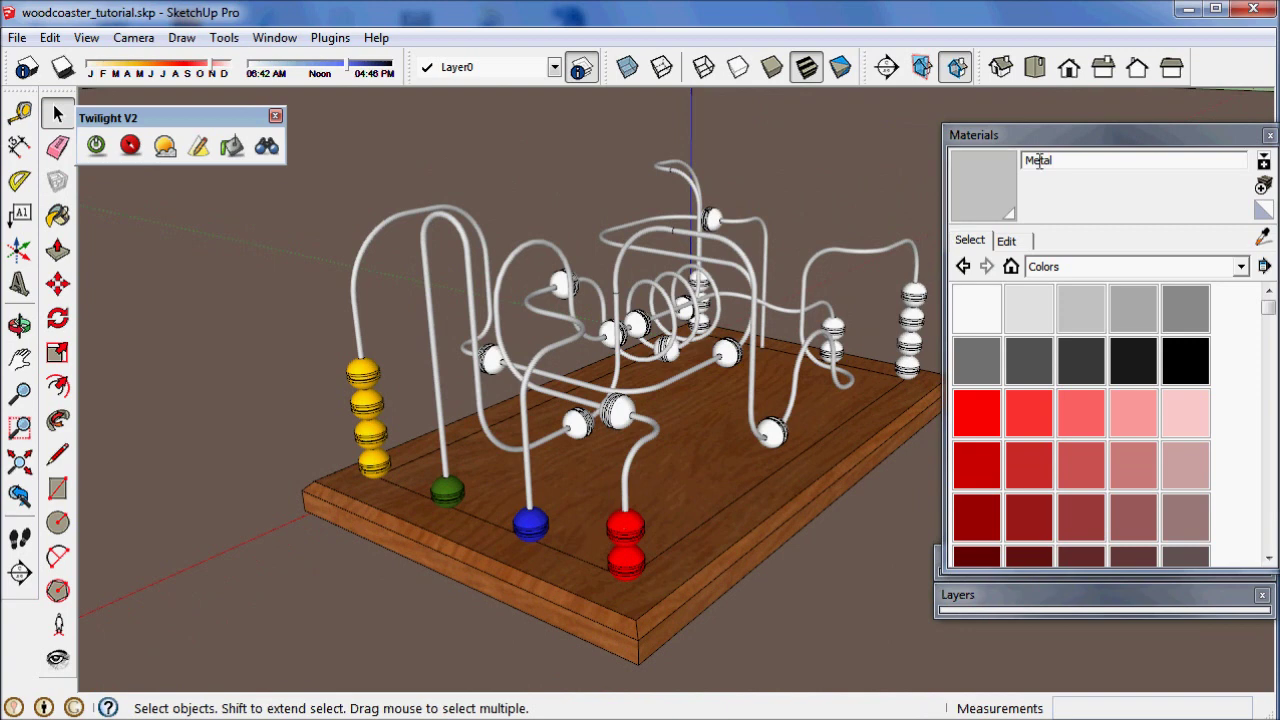
Dock Components and Layers, hide the 'imported' layer and show 'Prepared'
{"action": "left_click", "coordinate": [1068, 145]}
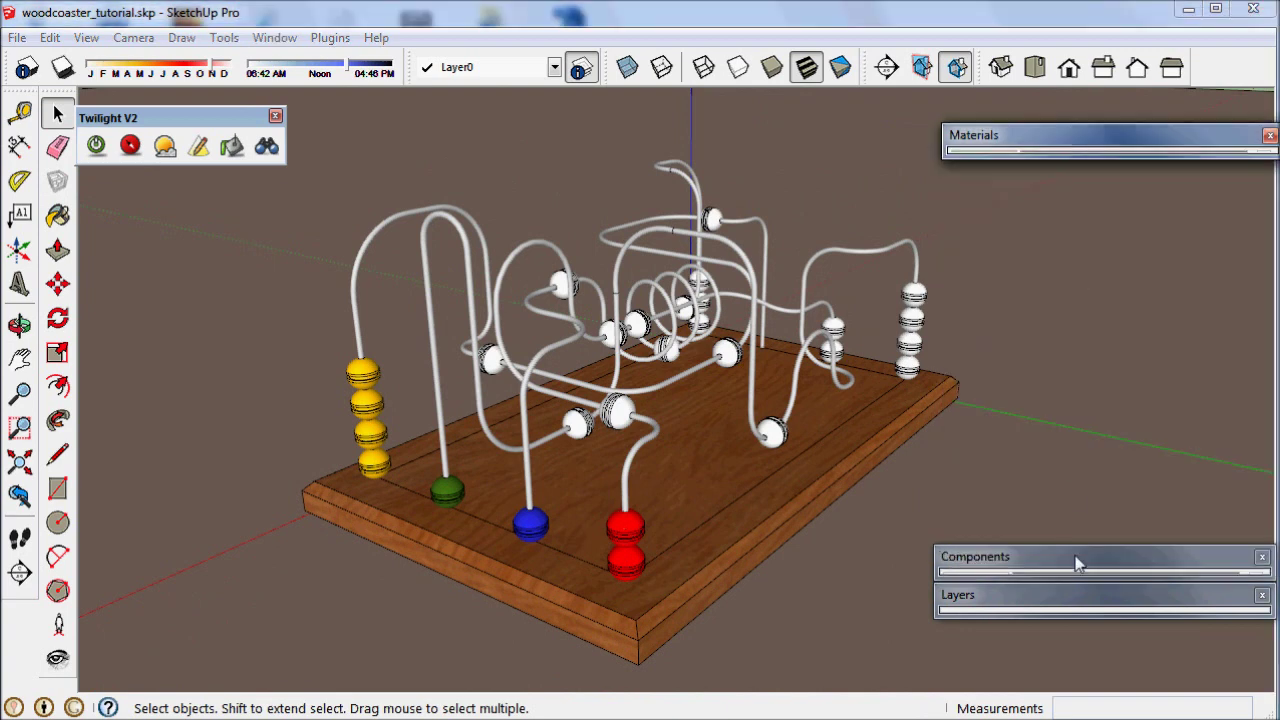
{"action": "left_click_drag", "start_coordinate": [1078, 566], "coordinate": [1000, 166]}
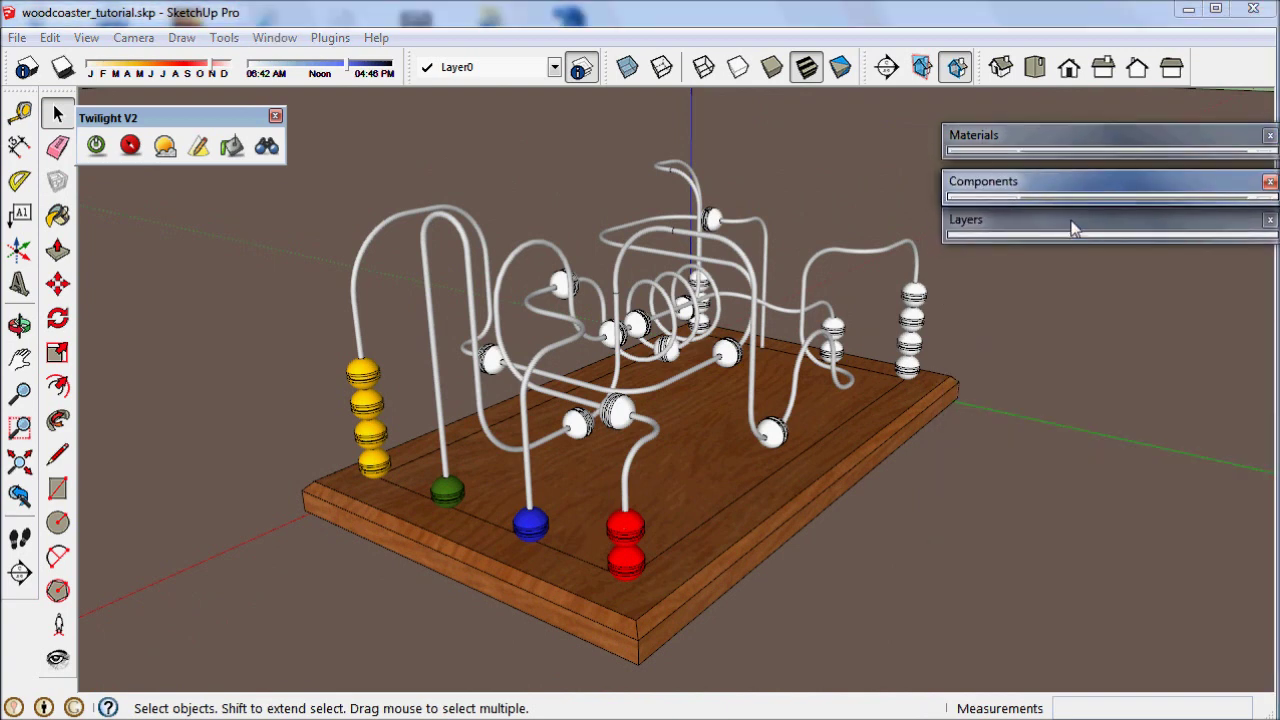
{"action": "left_click", "coordinate": [1073, 225]}
{"action": "left_click", "coordinate": [1212, 305]}
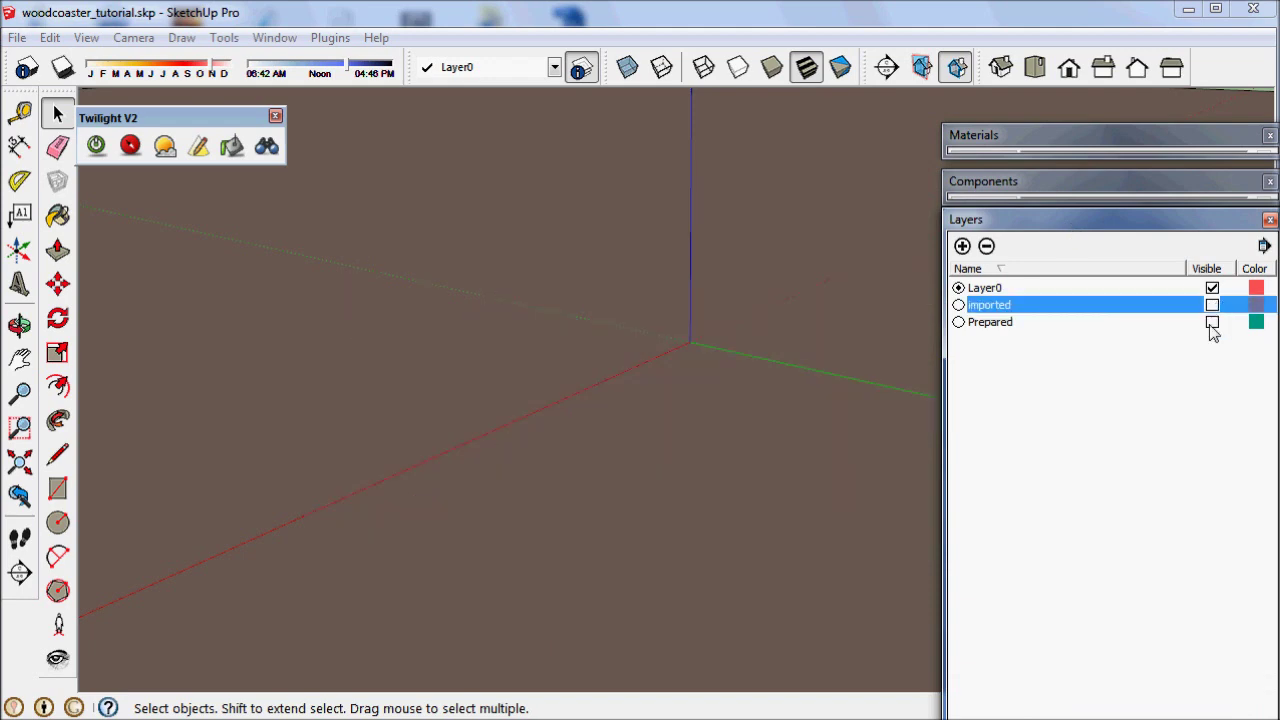
{"action": "left_click", "coordinate": [1212, 322]}
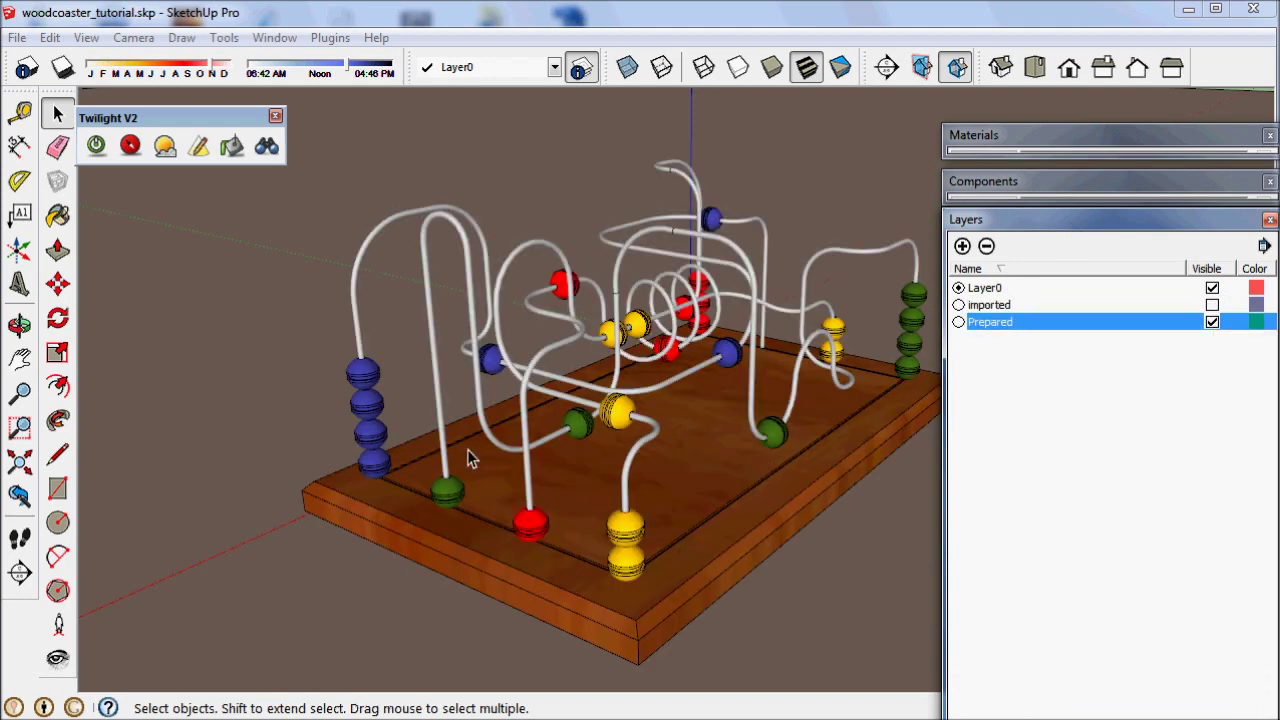
{"action": "left_click", "coordinate": [1060, 233]}
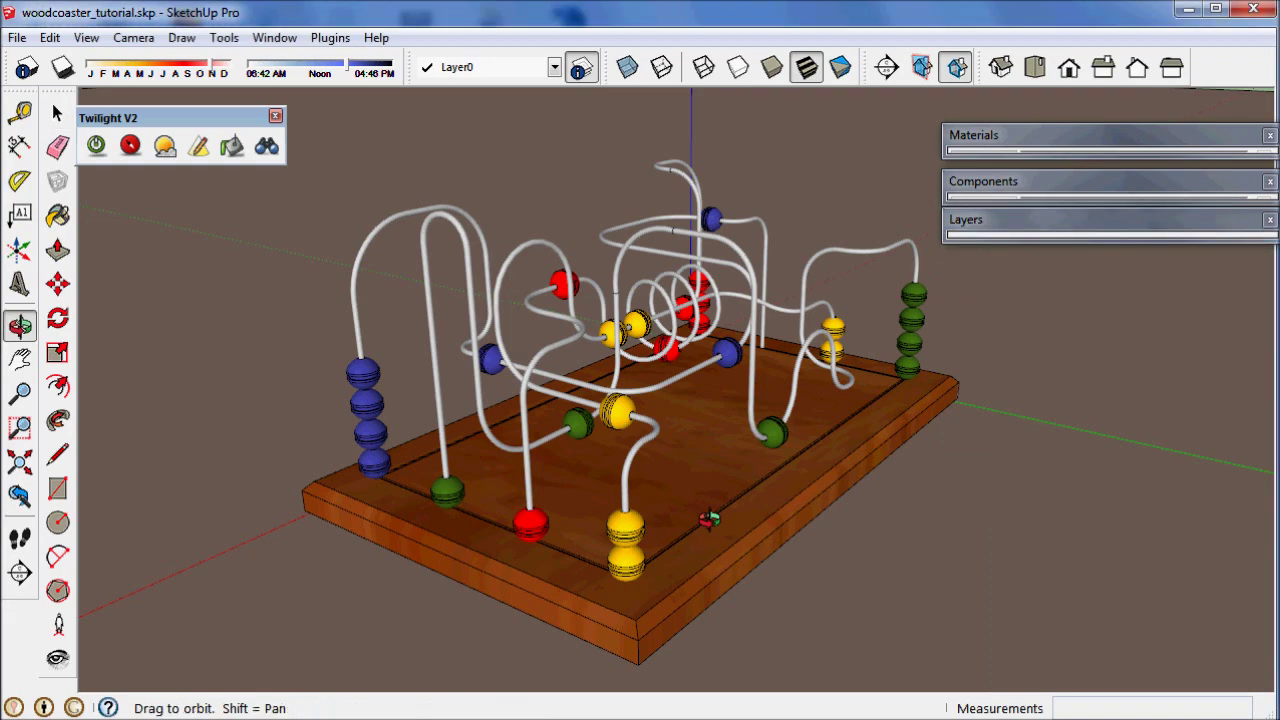
{"action": "middle_click_drag", "start_coordinate": [631, 520], "coordinate": [460, 500]}
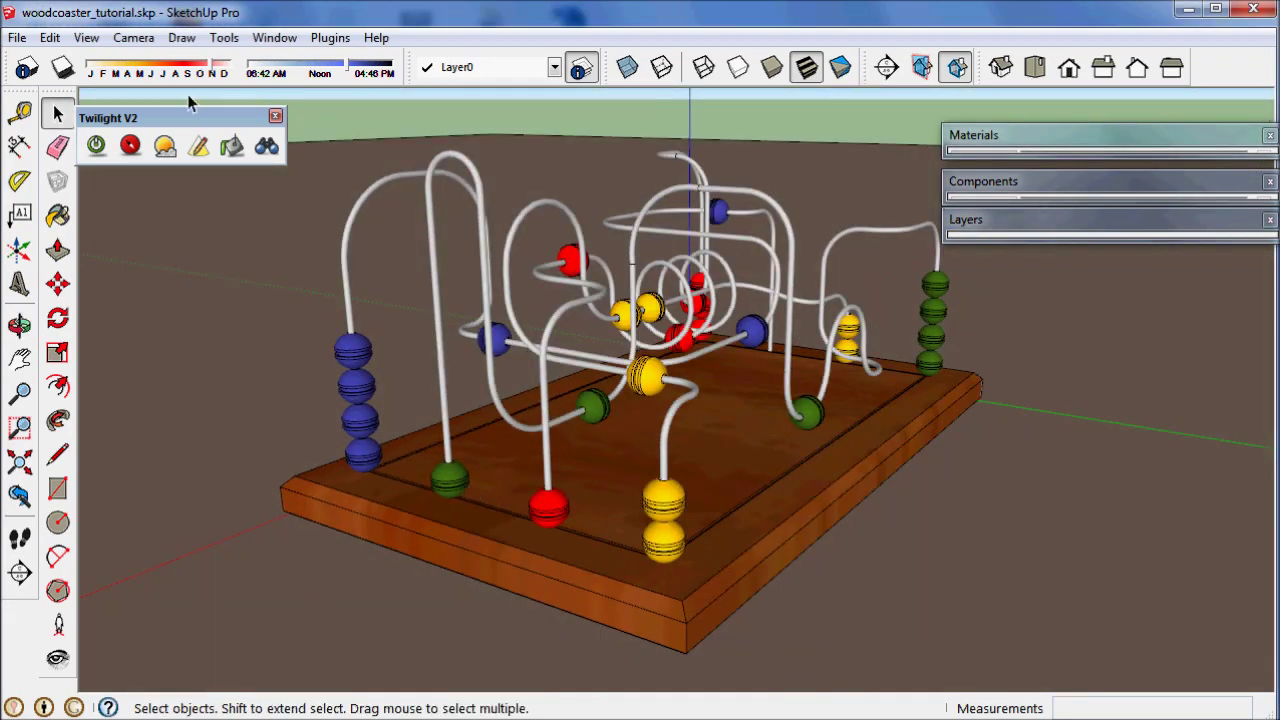
{"action": "middle_click_drag", "start_coordinate": [754, 412], "coordinate": [690, 440]}
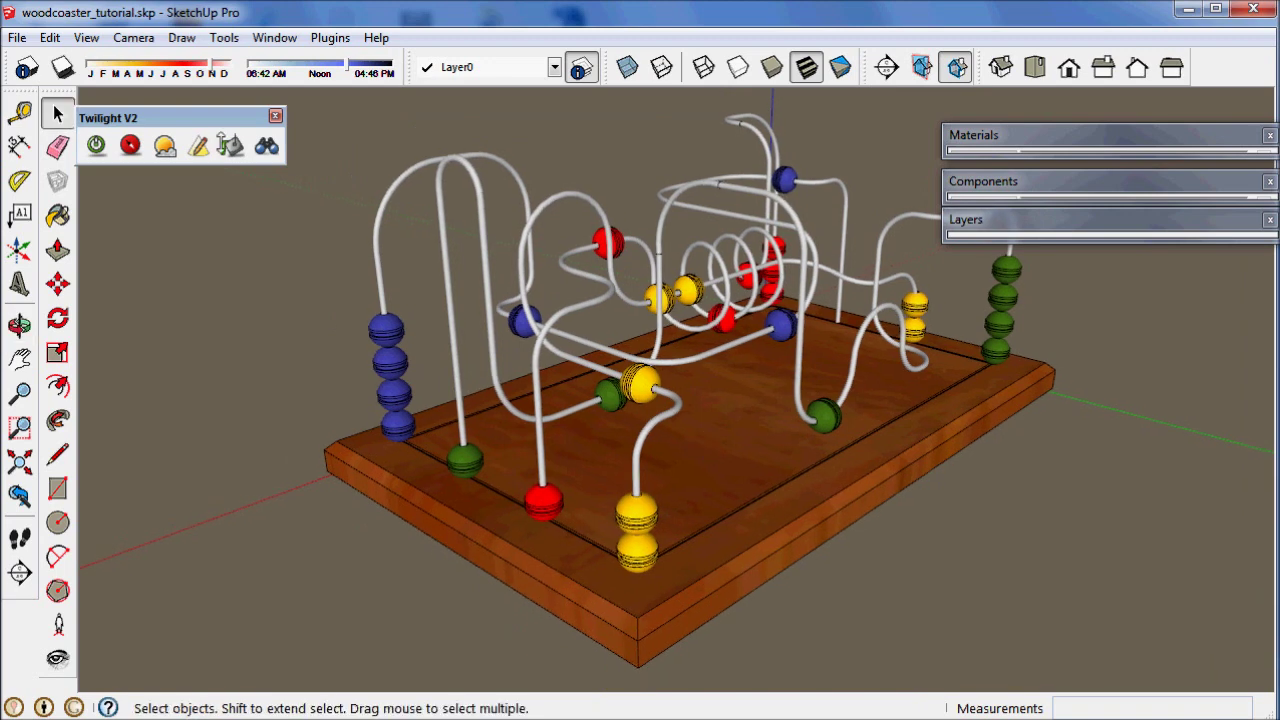
Add Scene 1 from the current view and confirm its tab restores the view
{"action": "left_click", "coordinate": [88, 38]}
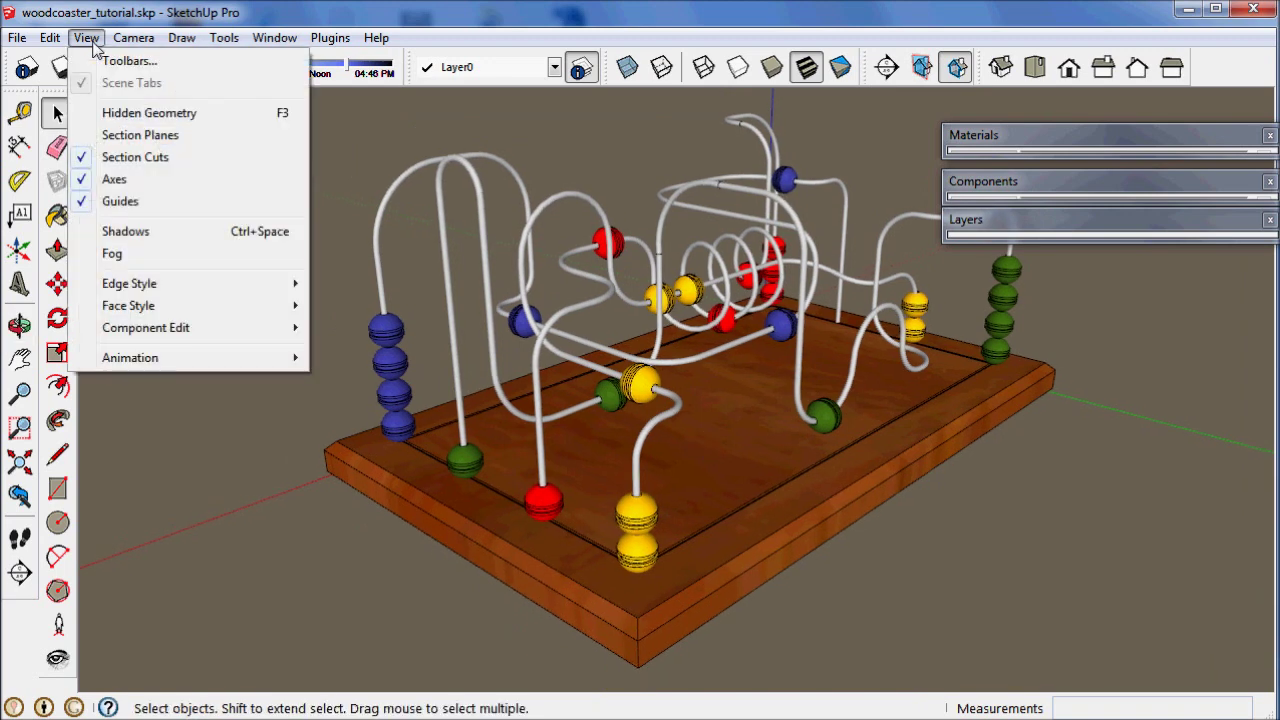
{"action": "mouse_move", "coordinate": [214, 358]}
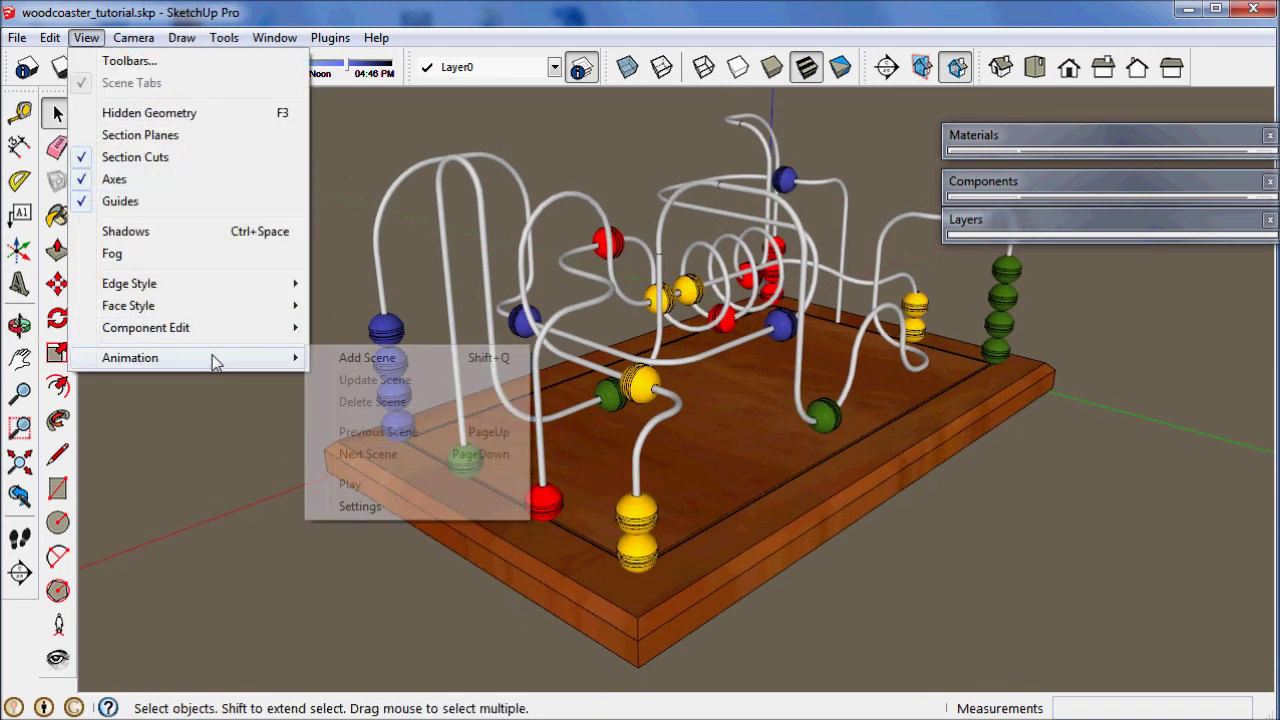
{"action": "left_click", "coordinate": [365, 358]}
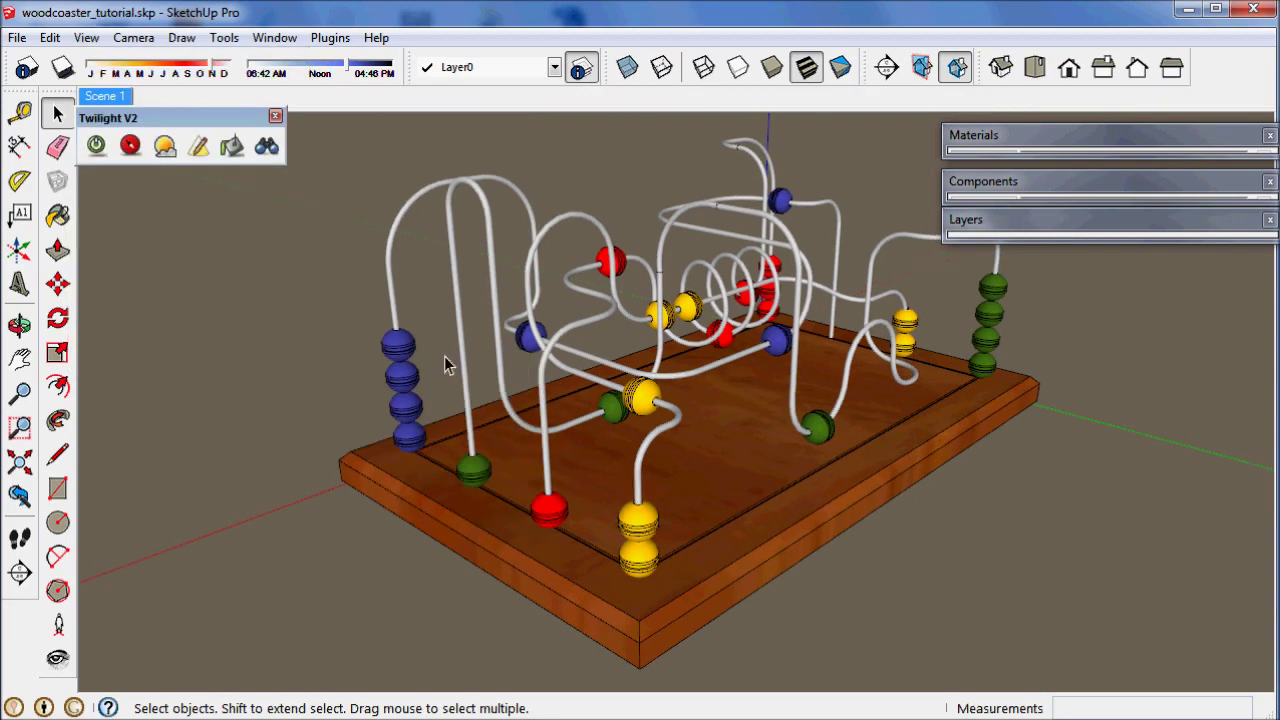
{"action": "middle_click_drag", "start_coordinate": [444, 356], "coordinate": [433, 206]}
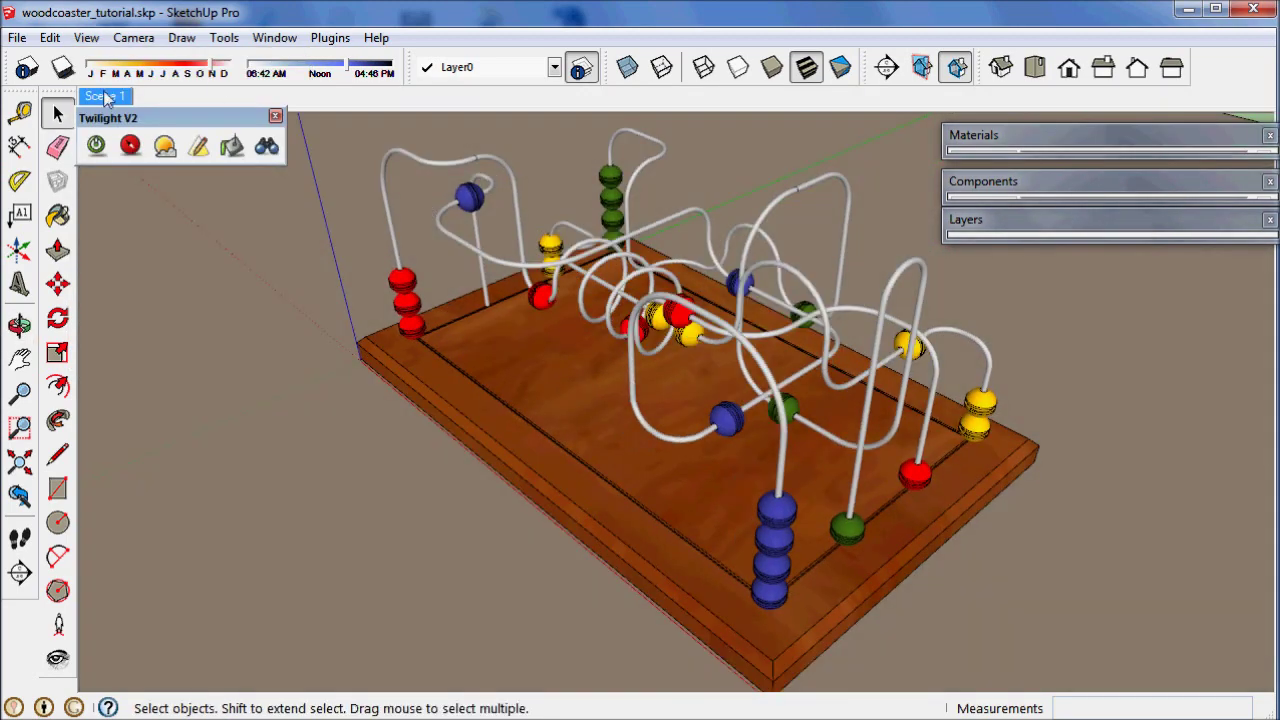
{"action": "left_click", "coordinate": [107, 97]}
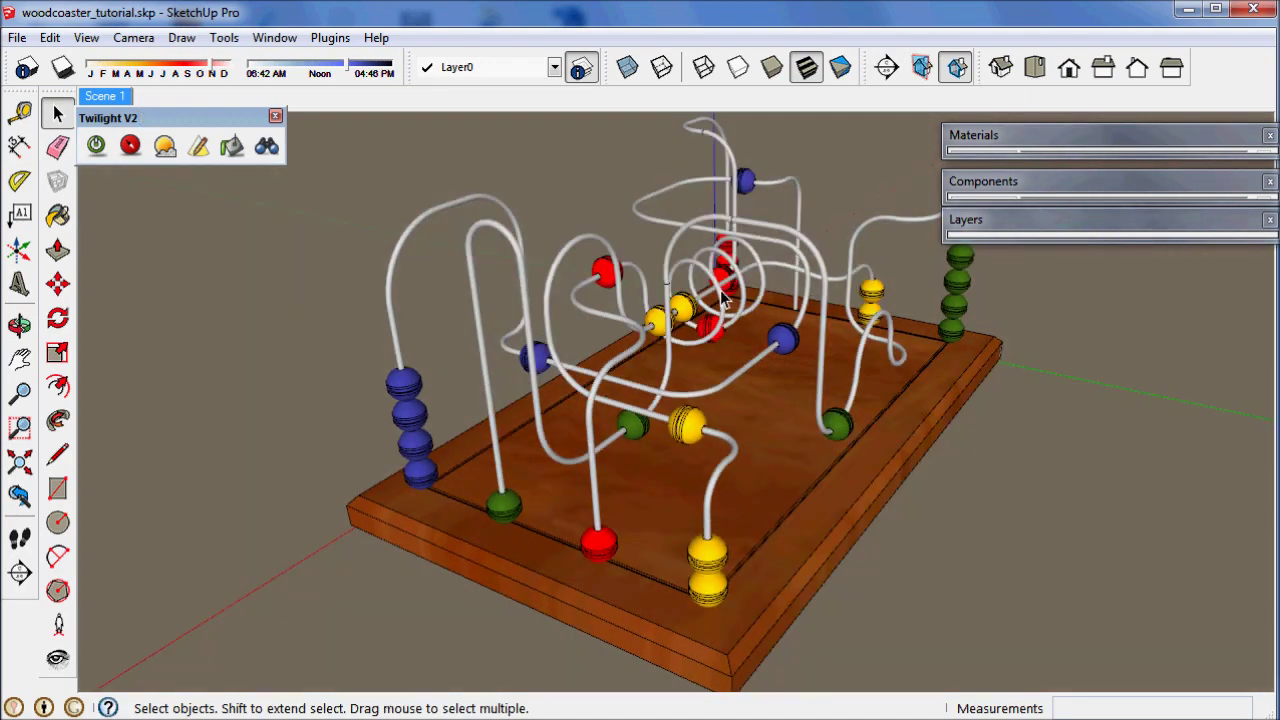
Check the Animation settings in Model Info, then return to the Scene 1 view
{"action": "left_click", "coordinate": [290, 40]}
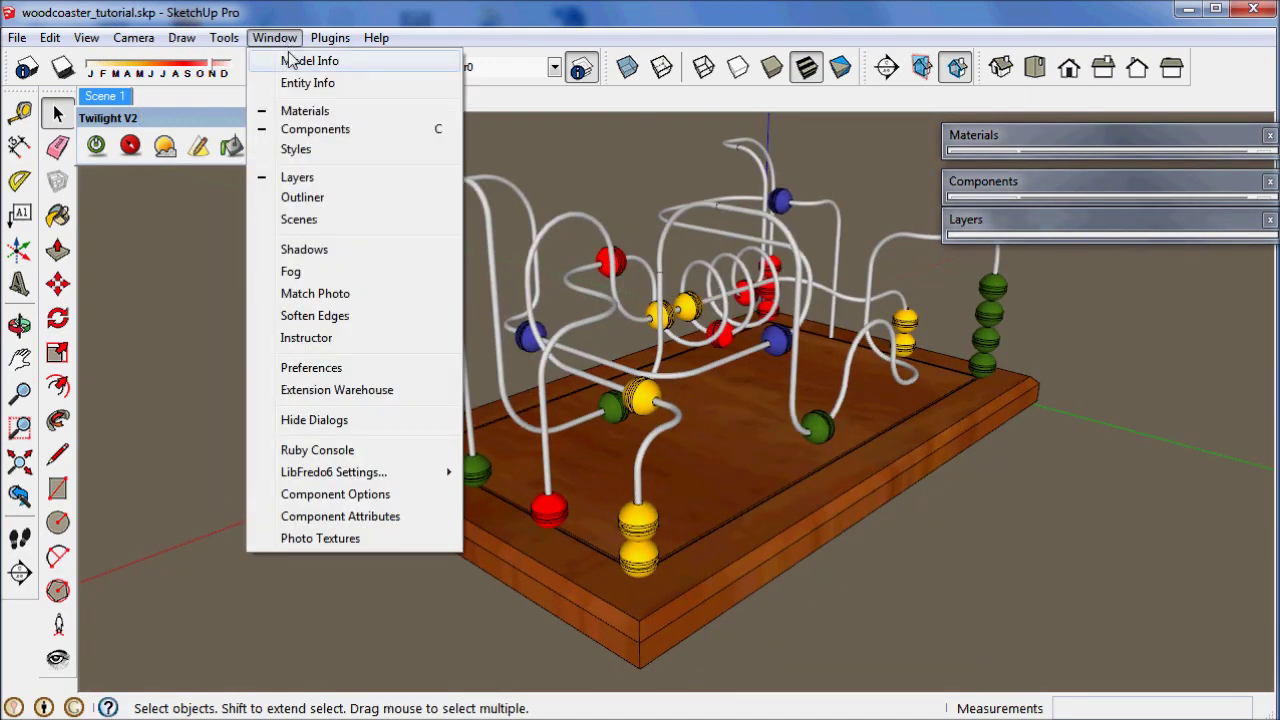
{"action": "left_click", "coordinate": [292, 61]}
{"action": "left_click", "coordinate": [104, 218]}
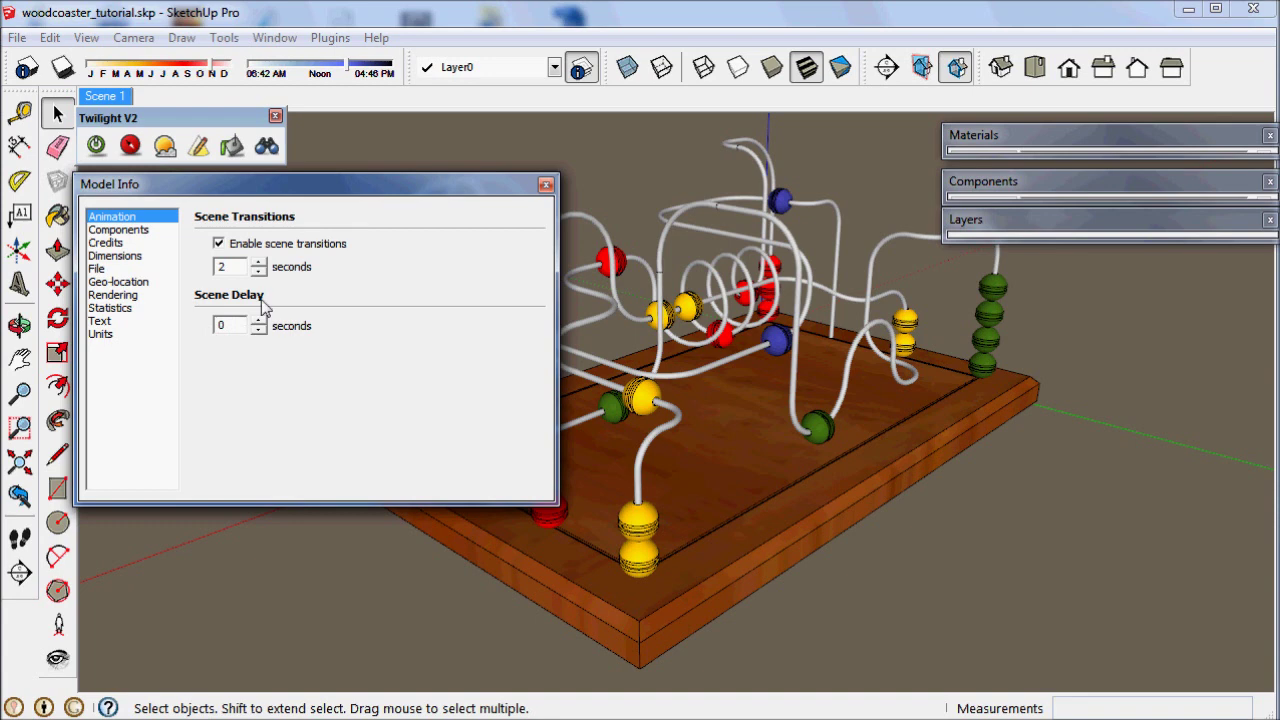
{"action": "left_click", "coordinate": [546, 186]}
{"action": "middle_click_drag", "start_coordinate": [500, 300], "coordinate": [300, 200]}
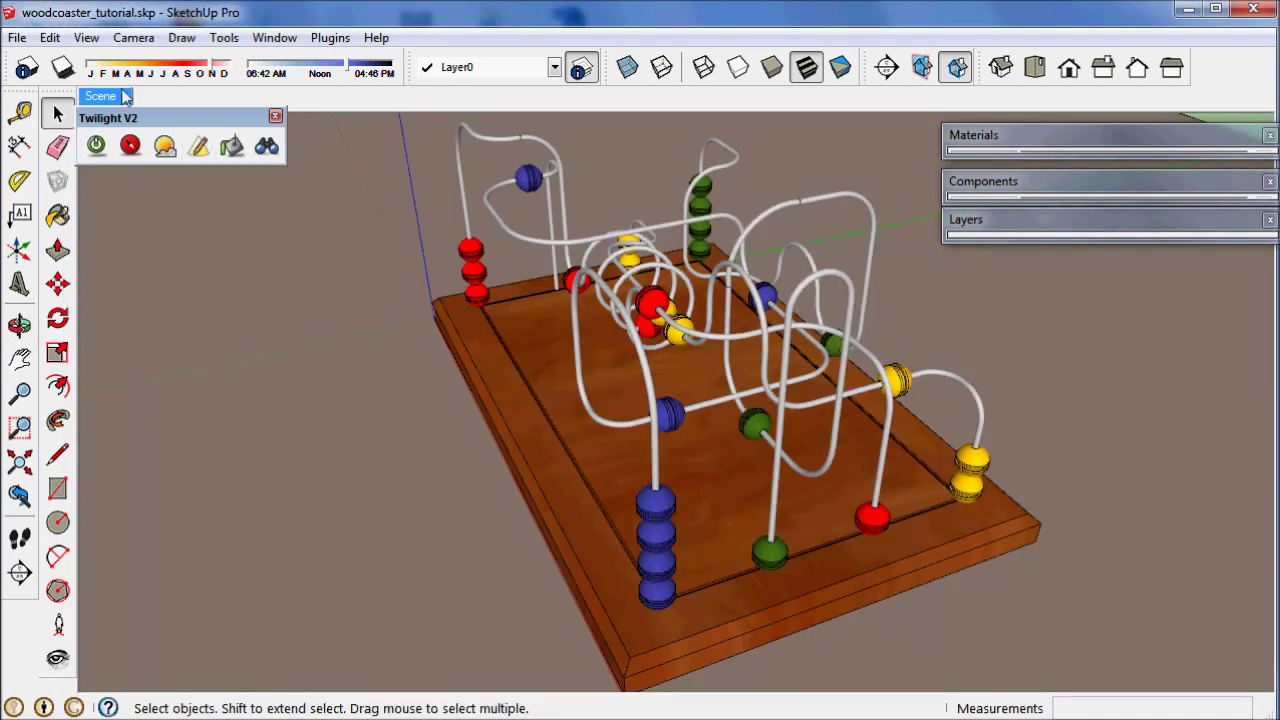
{"action": "left_click", "coordinate": [105, 96]}
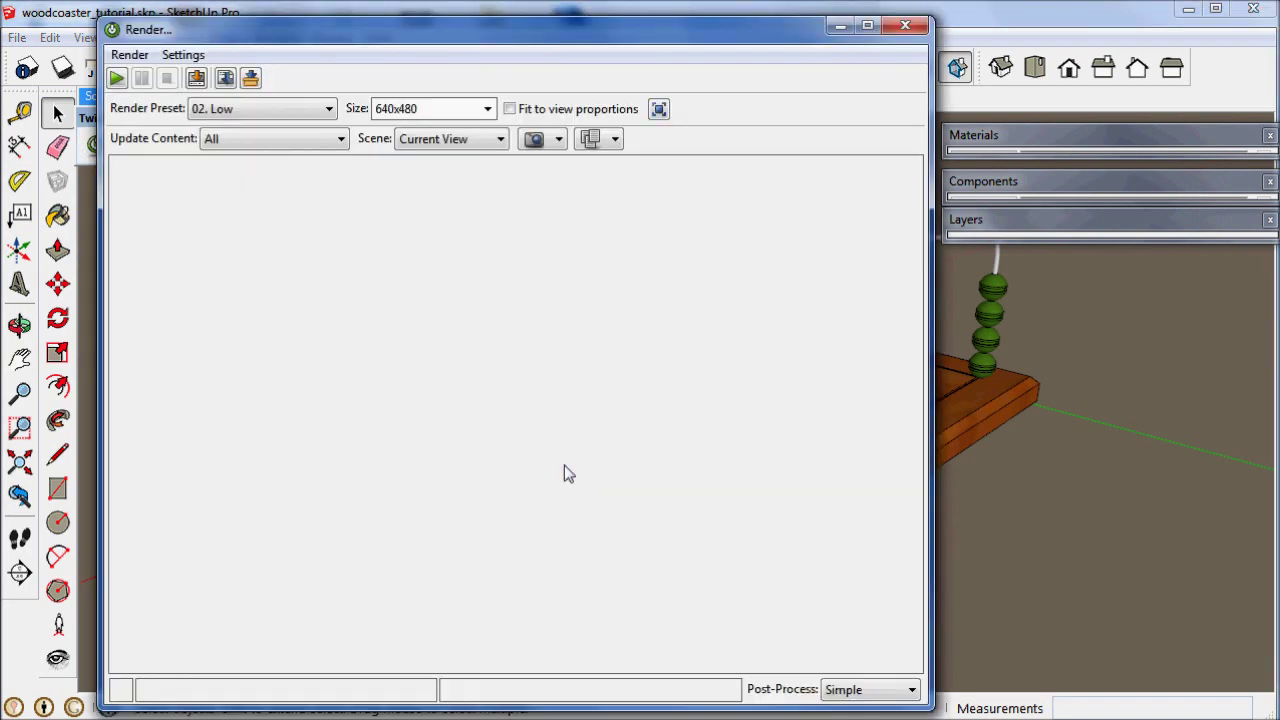
Run and stop a 02. Low preset test render, then close it without saving
{"action": "left_click", "coordinate": [116, 78]}
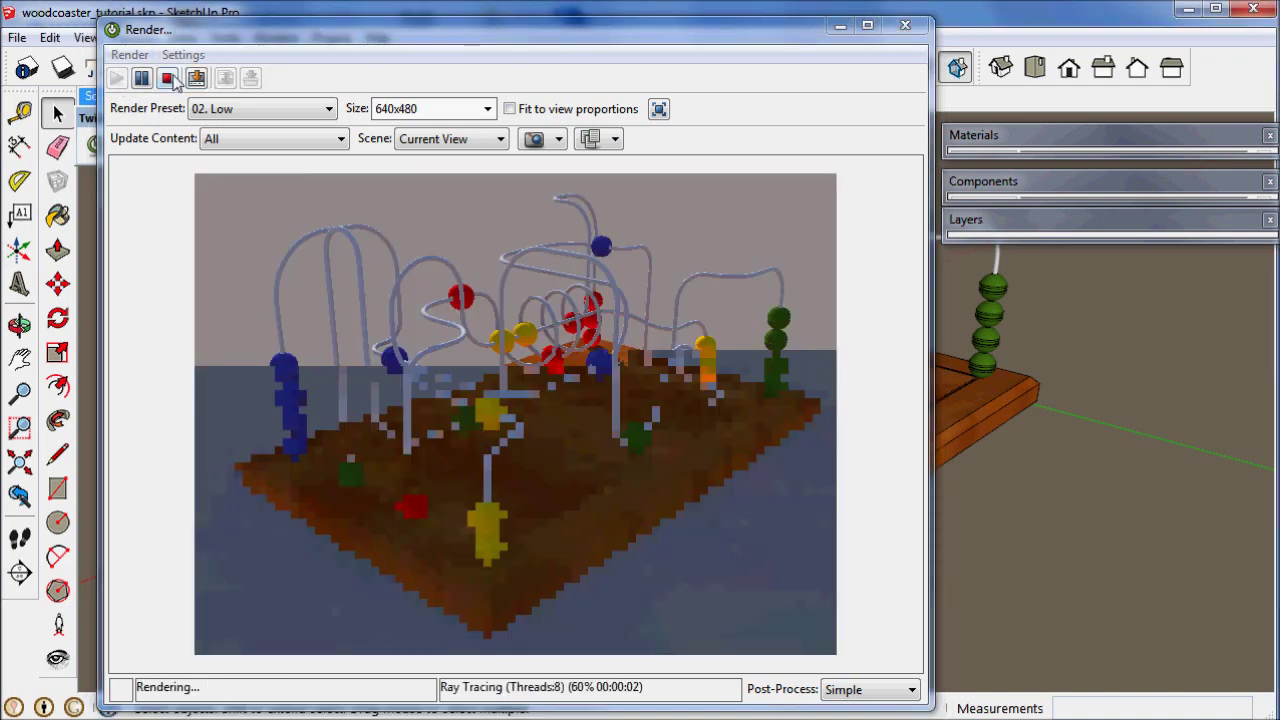
{"action": "left_click", "coordinate": [169, 78]}
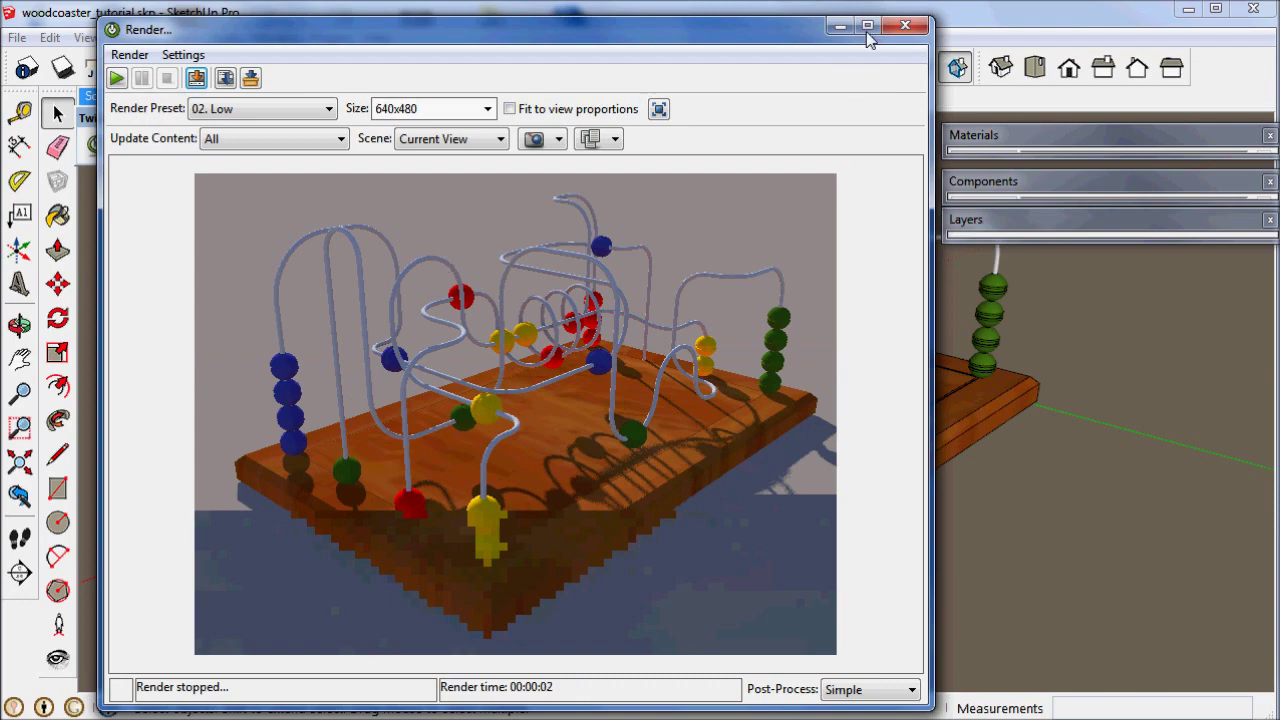
{"action": "left_click", "coordinate": [905, 27]}
{"action": "left_click", "coordinate": [472, 219]}
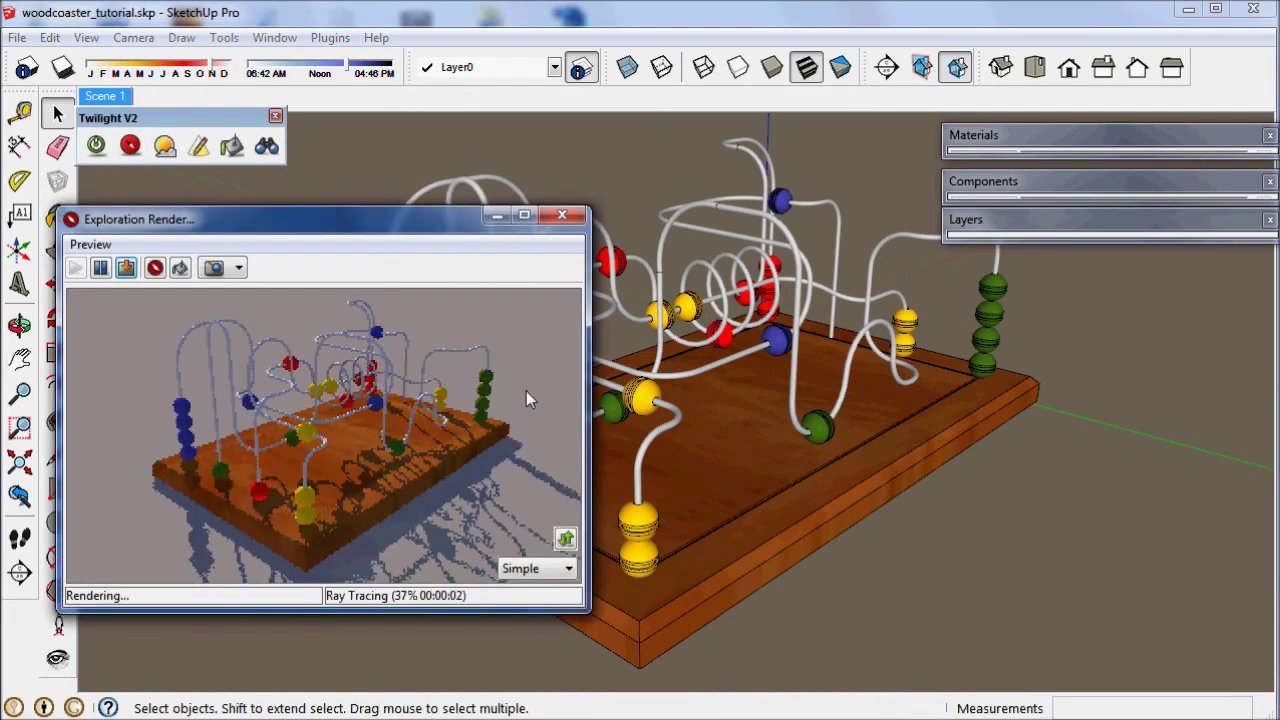
In Twilight's environment editor, disable the sun and set the sky type to Spherical Sky
{"action": "left_click", "coordinate": [165, 147]}
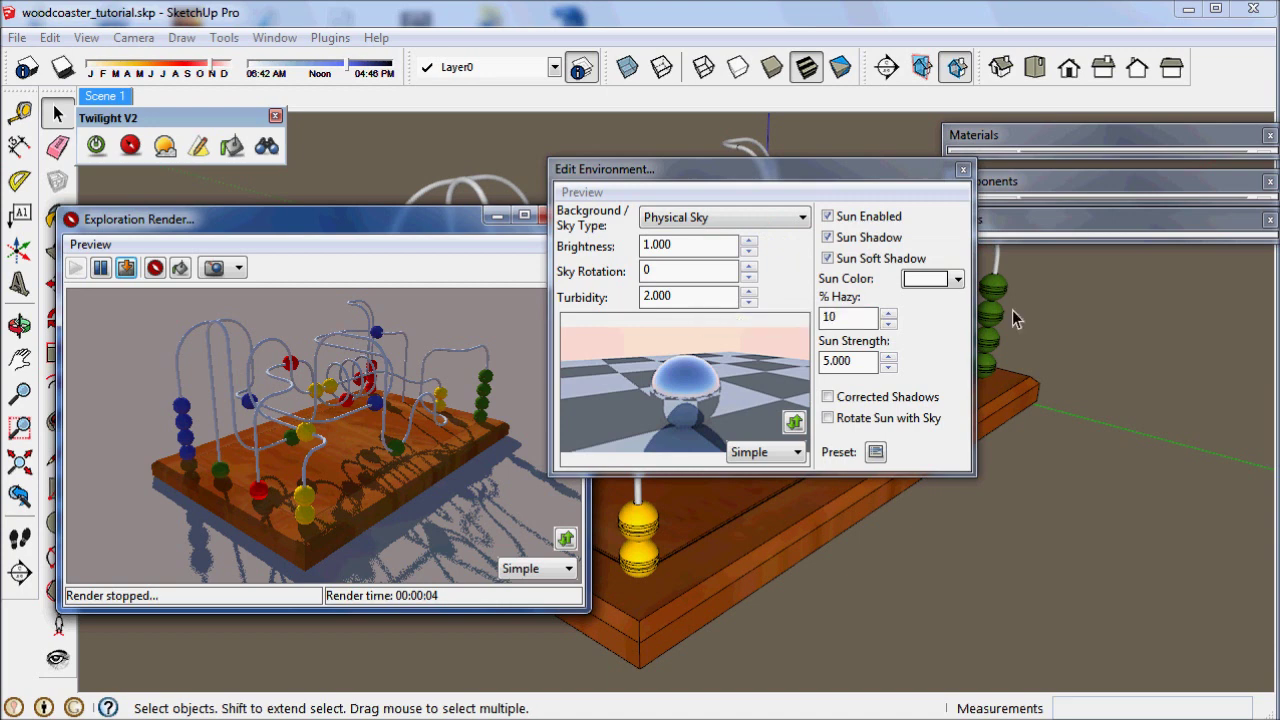
{"action": "left_click", "coordinate": [829, 217]}
{"action": "left_click", "coordinate": [750, 218]}
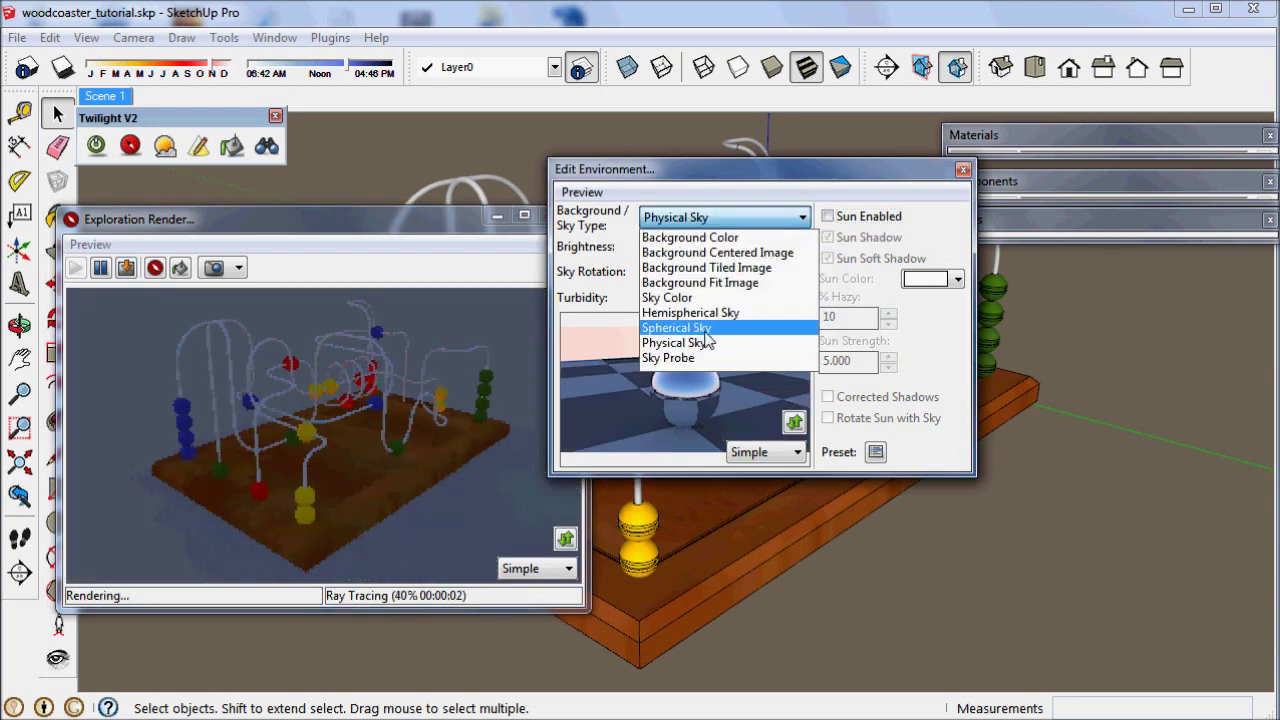
{"action": "left_click", "coordinate": [705, 333]}
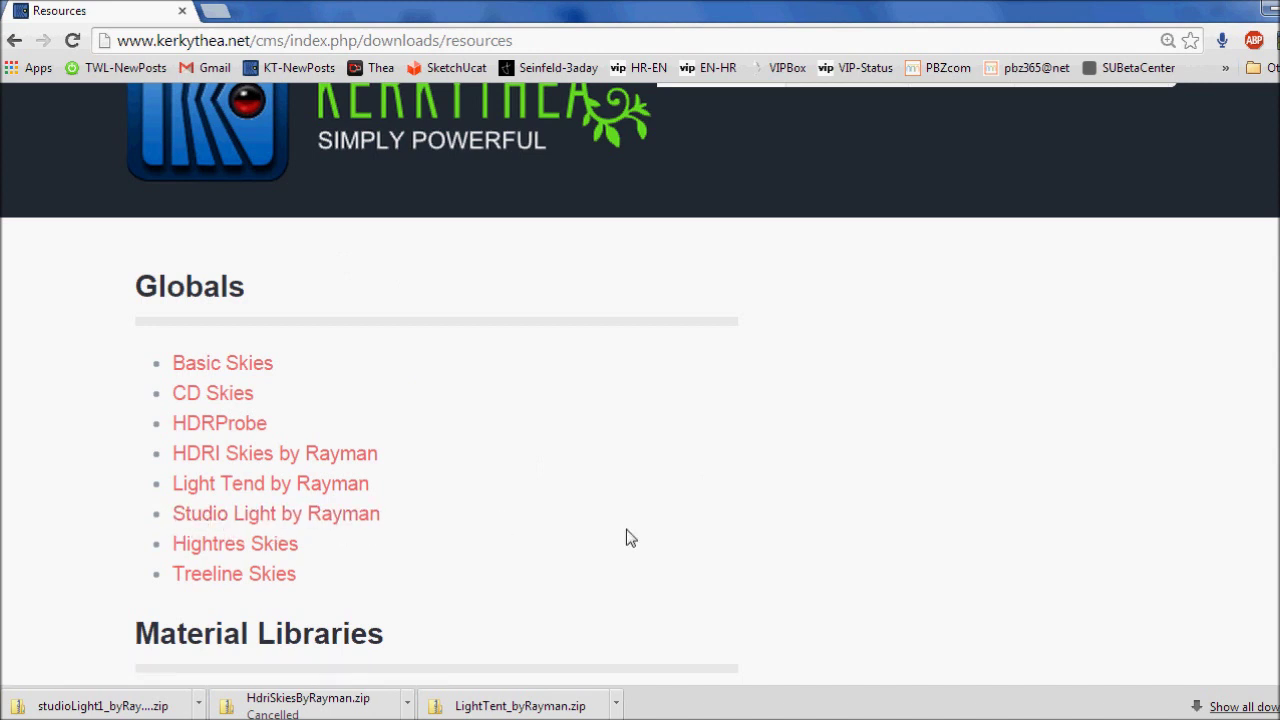
{"action": "left_click", "coordinate": [1271, 10]}
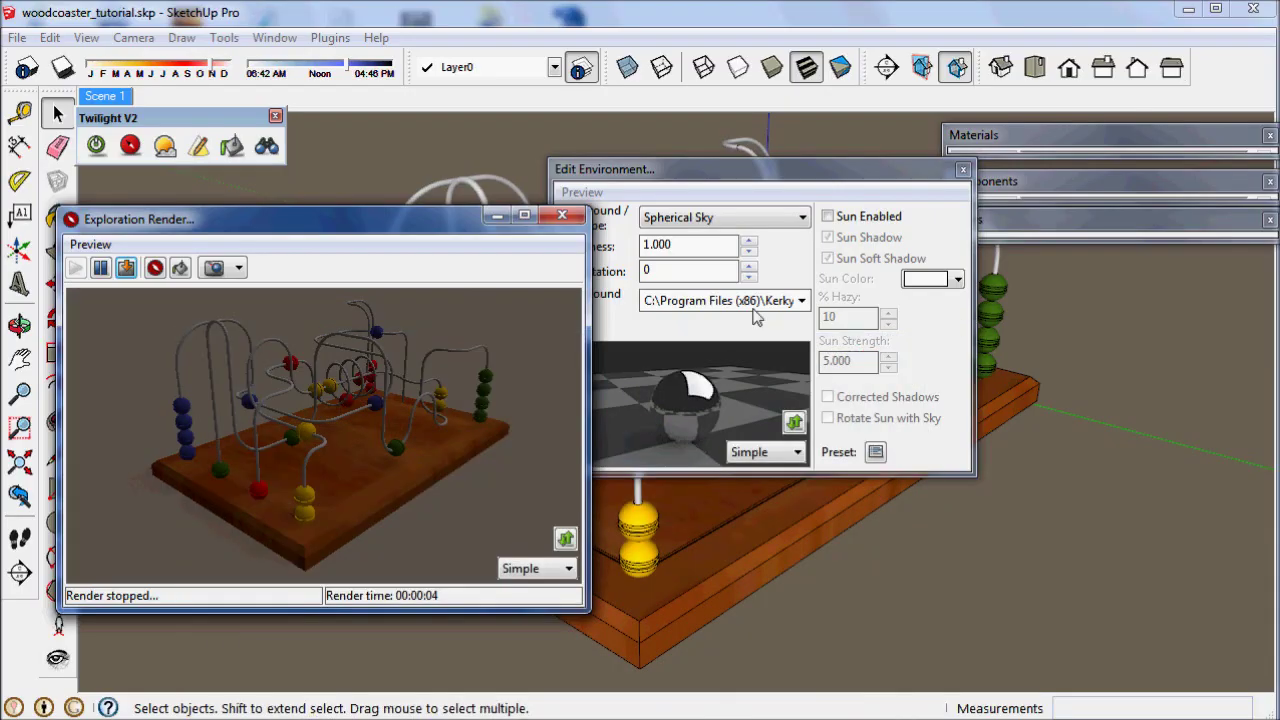
Load Boxlight.hdr from the studioLight folder as the Spherical Sky background image
{"action": "left_click", "coordinate": [790, 300]}
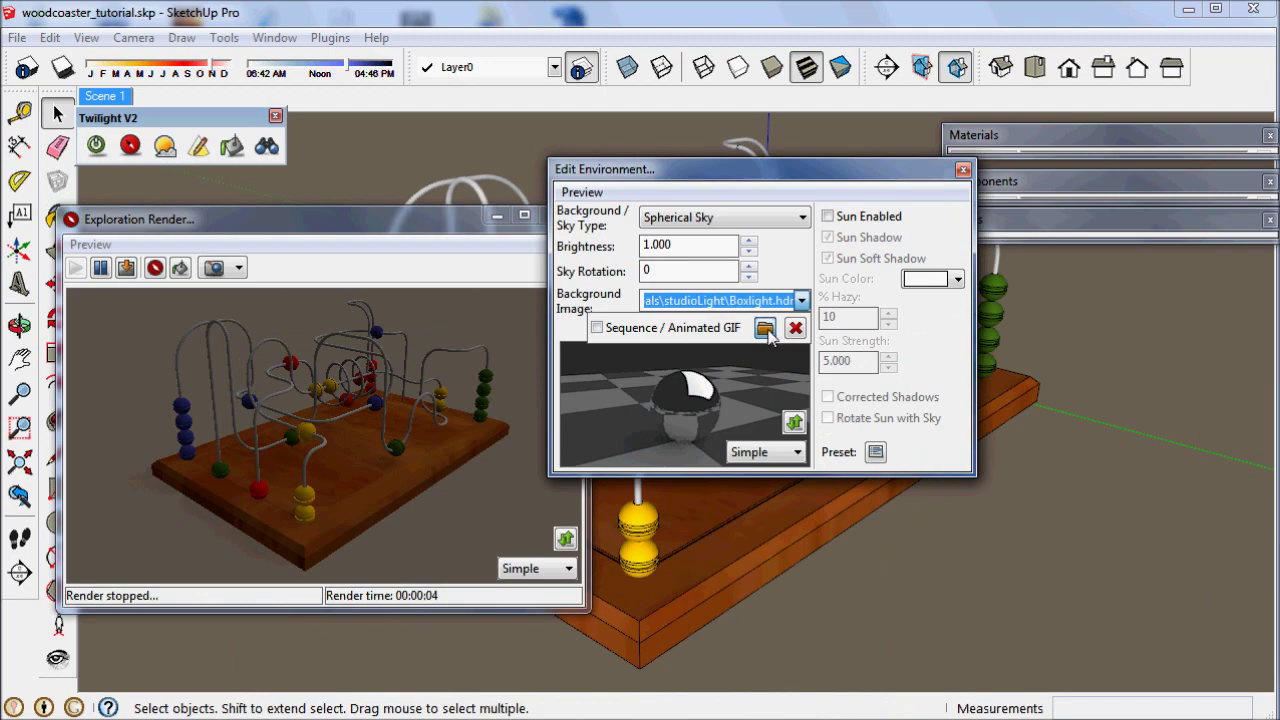
{"action": "left_click", "coordinate": [770, 338]}
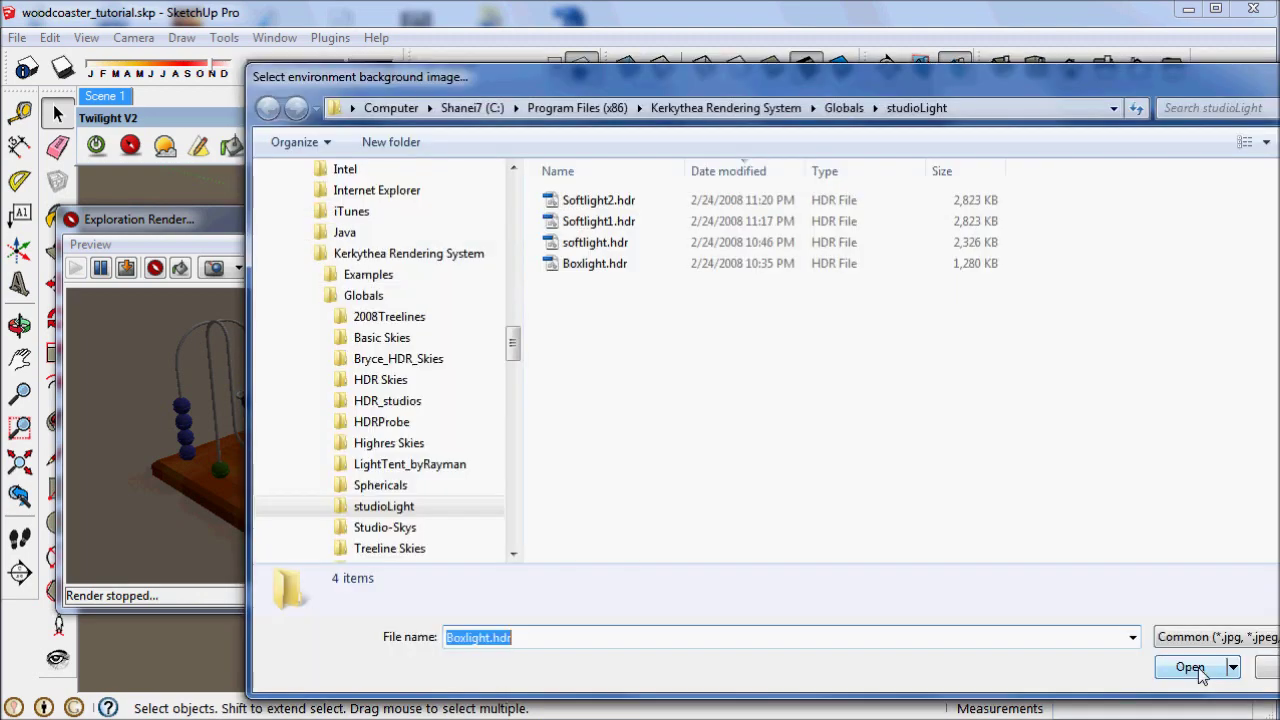
{"action": "left_click", "coordinate": [595, 263]}
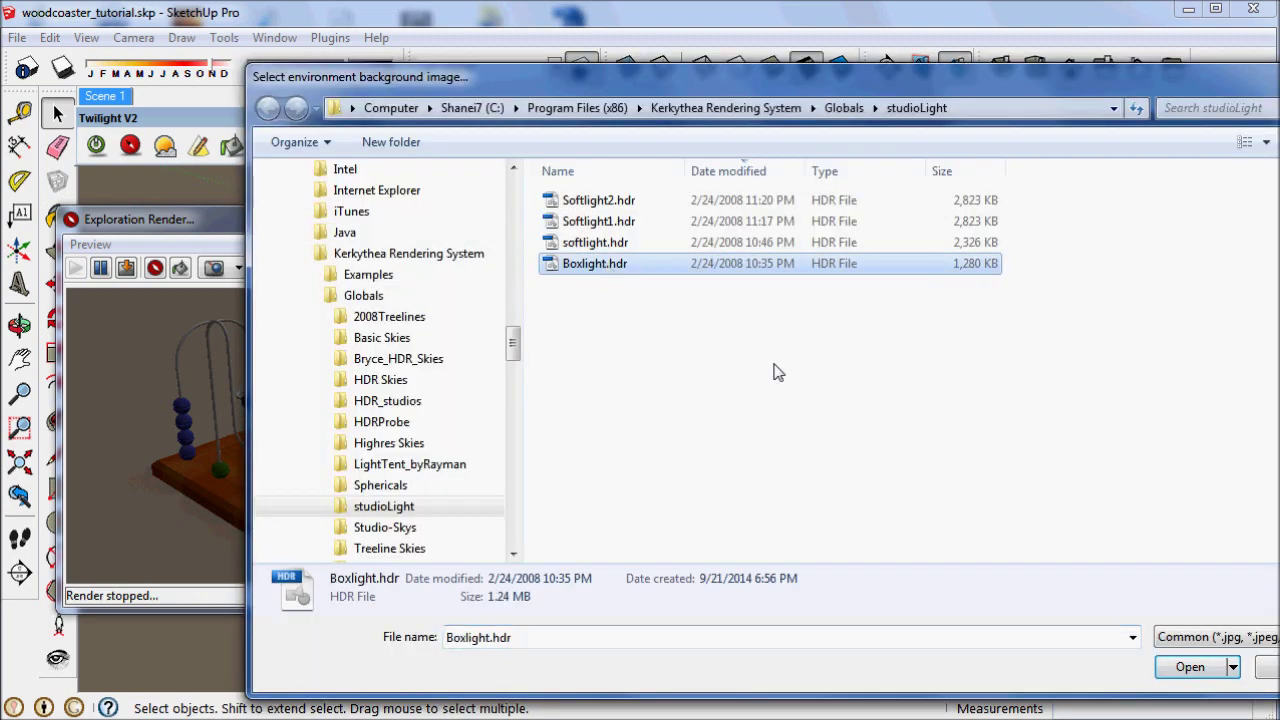
{"action": "left_click", "coordinate": [1190, 667]}
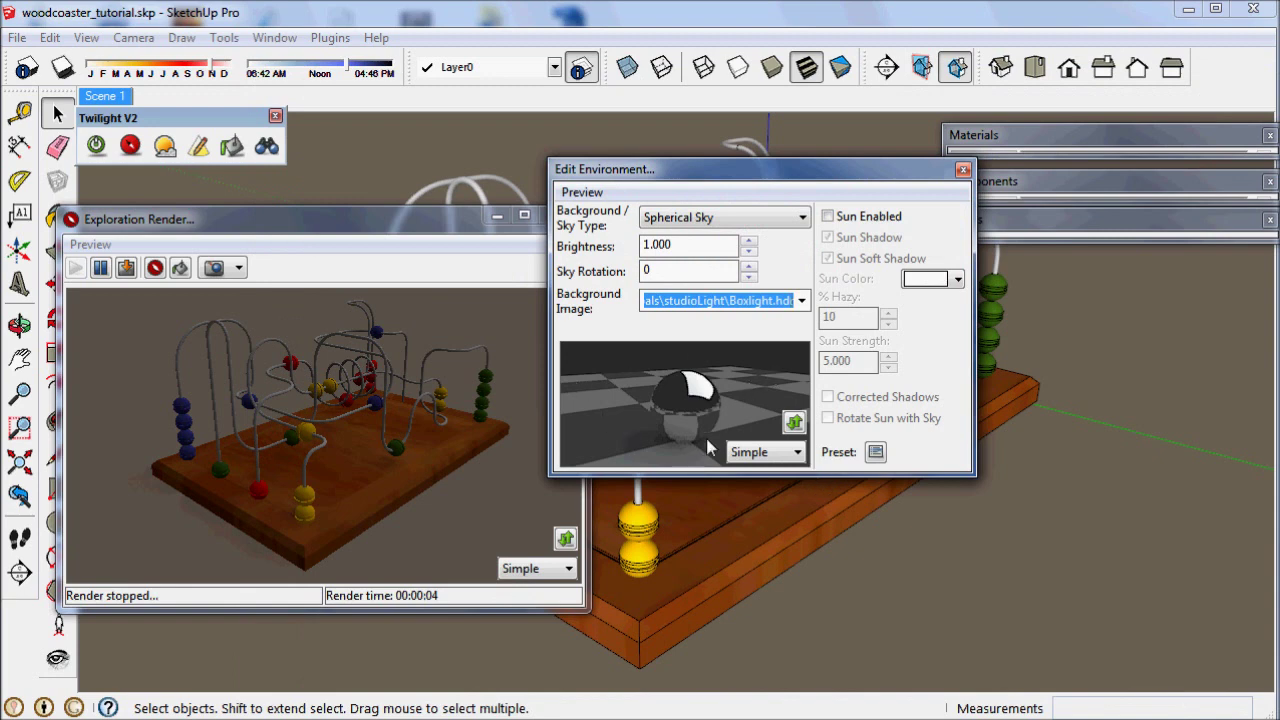
Set the environment's Sky Rotation to -90
{"action": "left_click", "coordinate": [702, 272]}
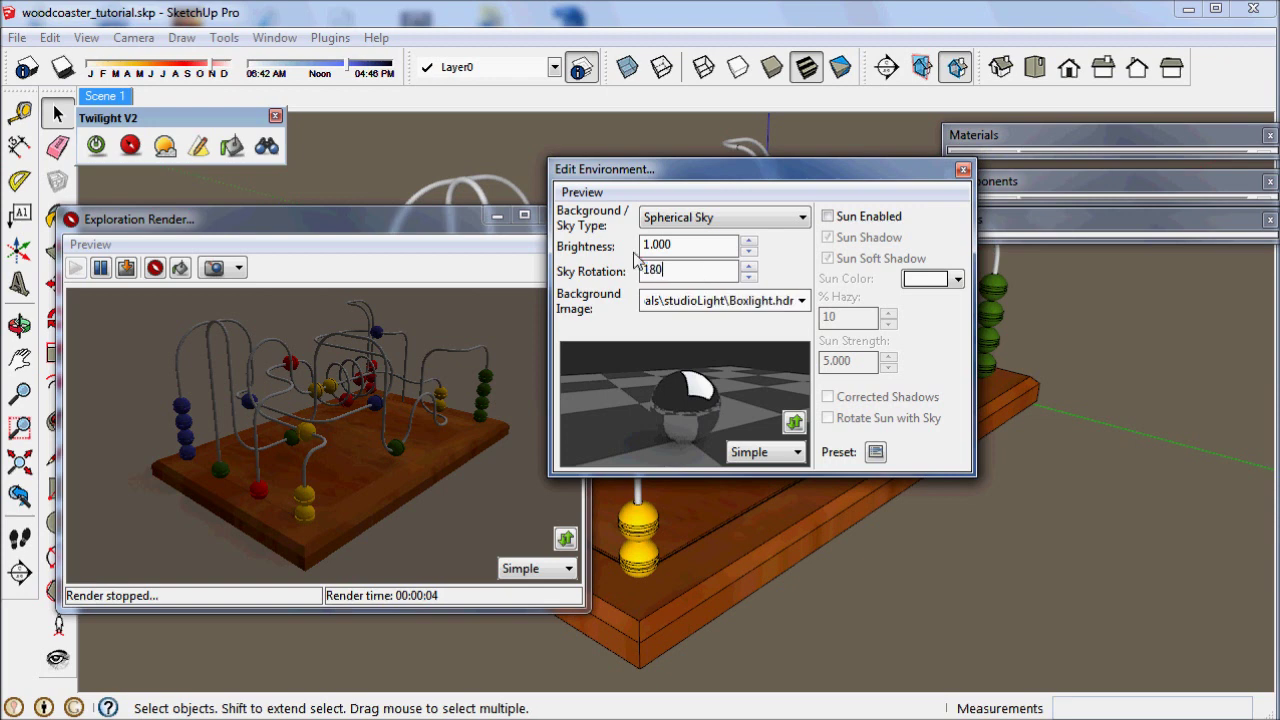
{"action": "key", "text": "Return"}
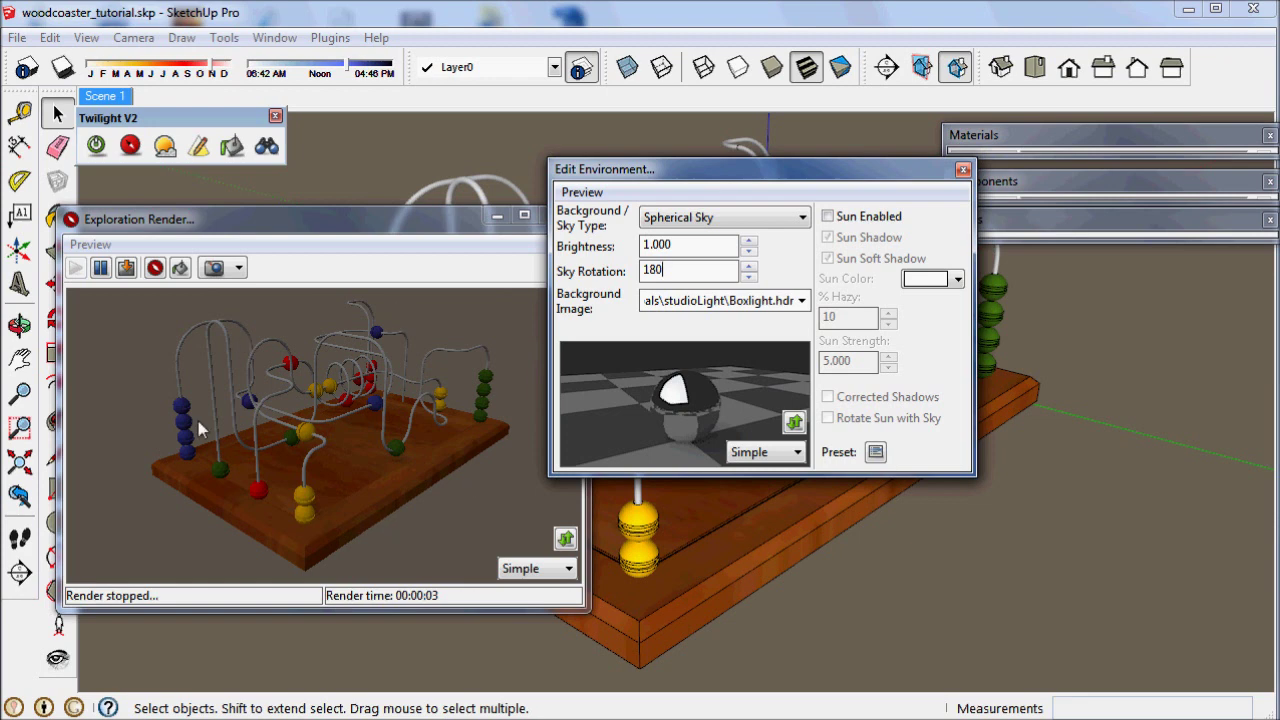
{"action": "double_click", "coordinate": [640, 274]}
{"action": "type", "text": "-90"}
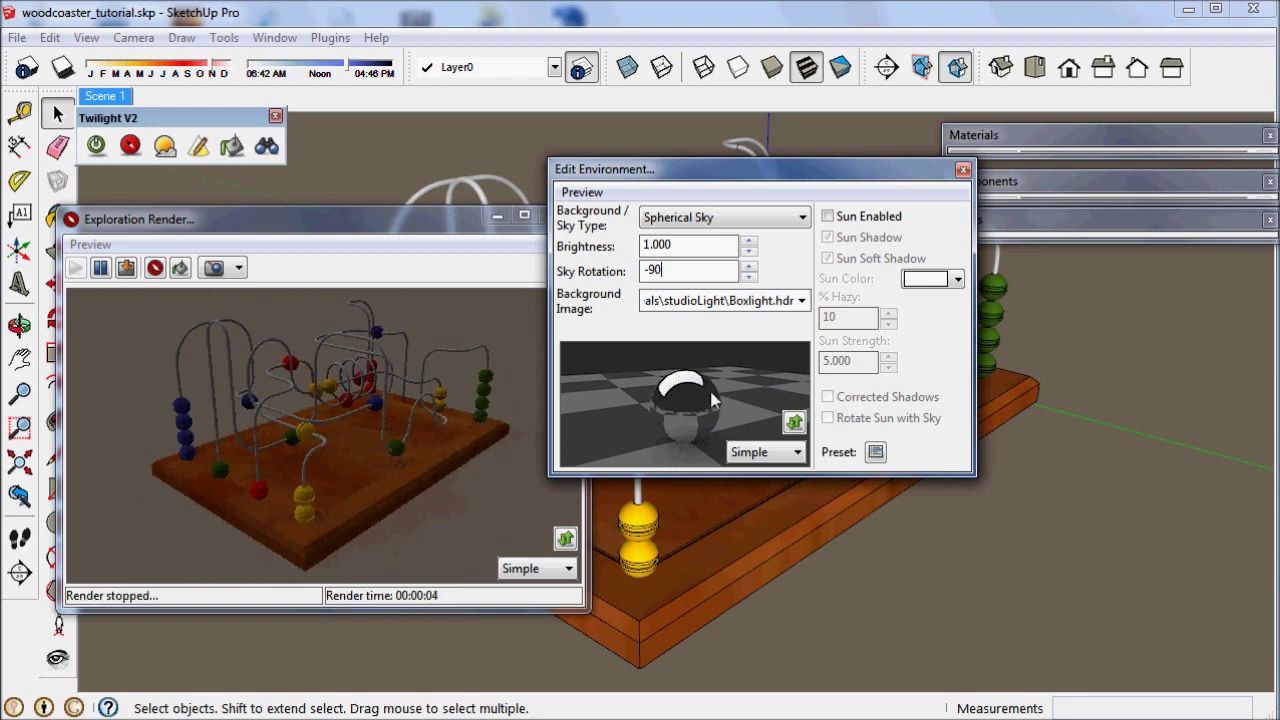
Close the Edit Environment dialog and the Exploration Render preview
{"action": "left_click", "coordinate": [963, 170]}
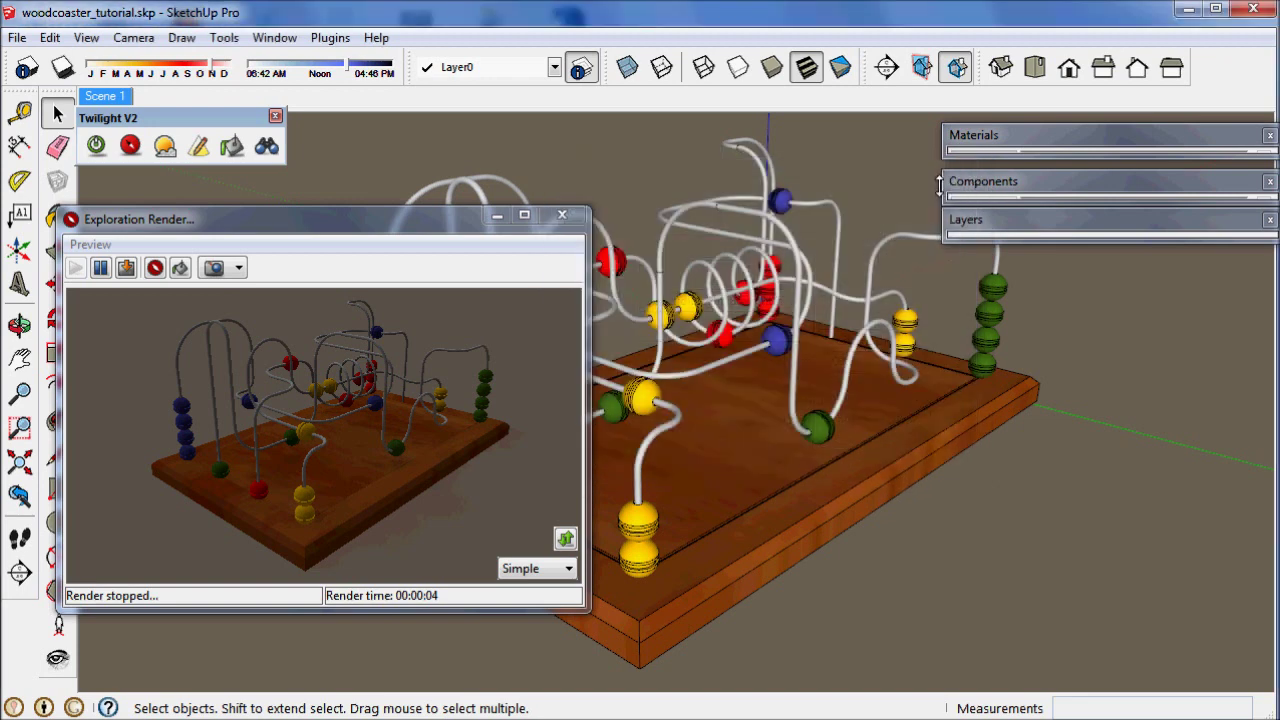
{"action": "left_click_drag", "start_coordinate": [453, 231], "coordinate": [474, 193]}
{"action": "left_click", "coordinate": [55, 115]}
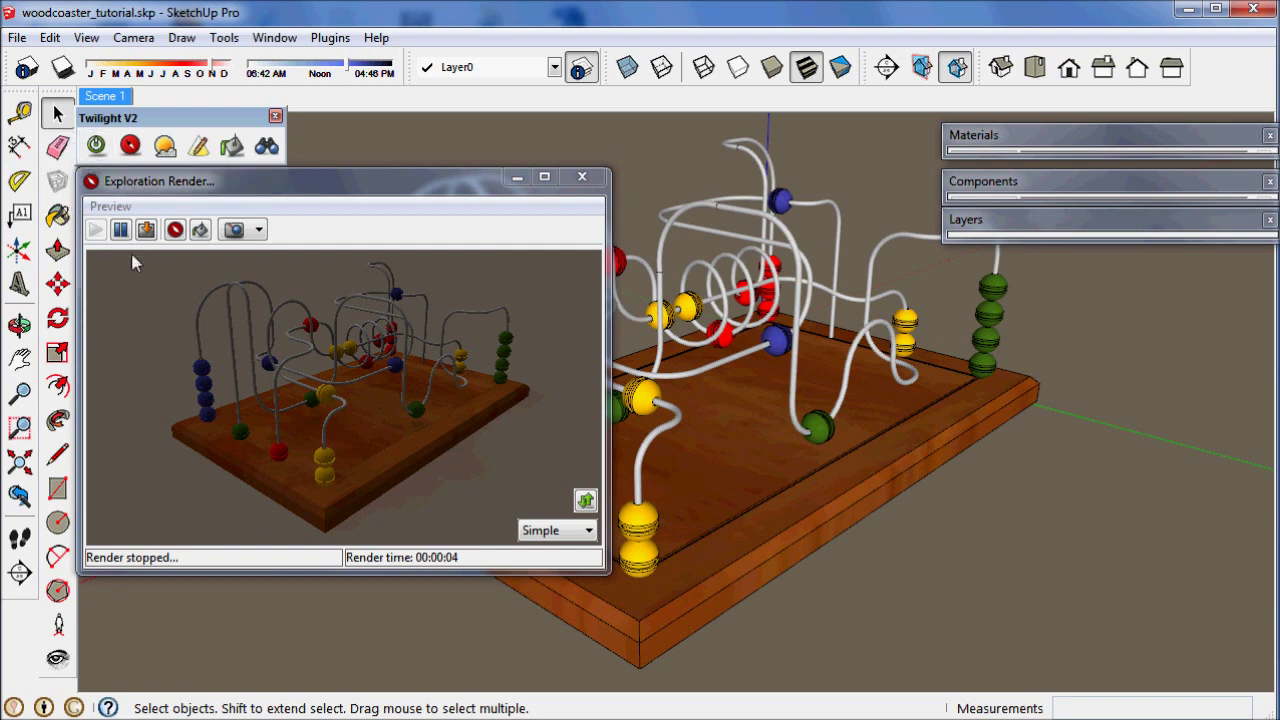
{"action": "left_click", "coordinate": [582, 176]}
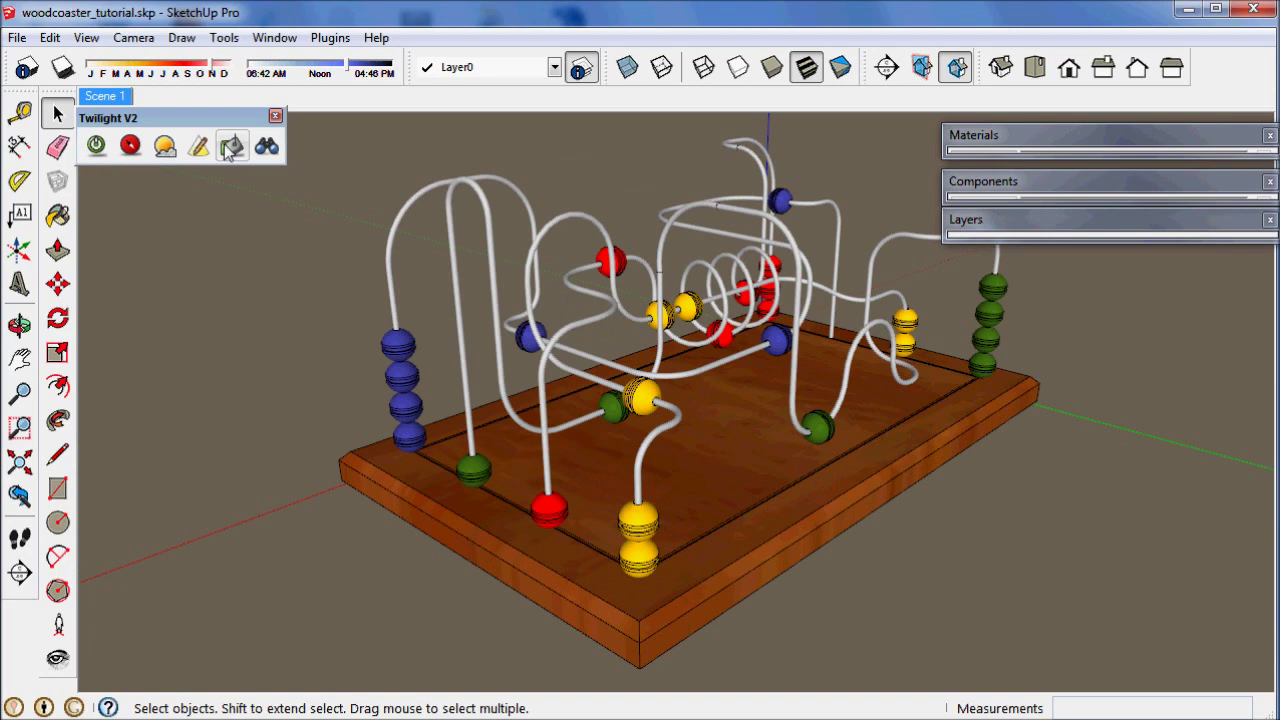
Open Twilight's Template Material editor and sample the wooden base's Wood_Grain_RichStain material
{"action": "left_click", "coordinate": [230, 148]}
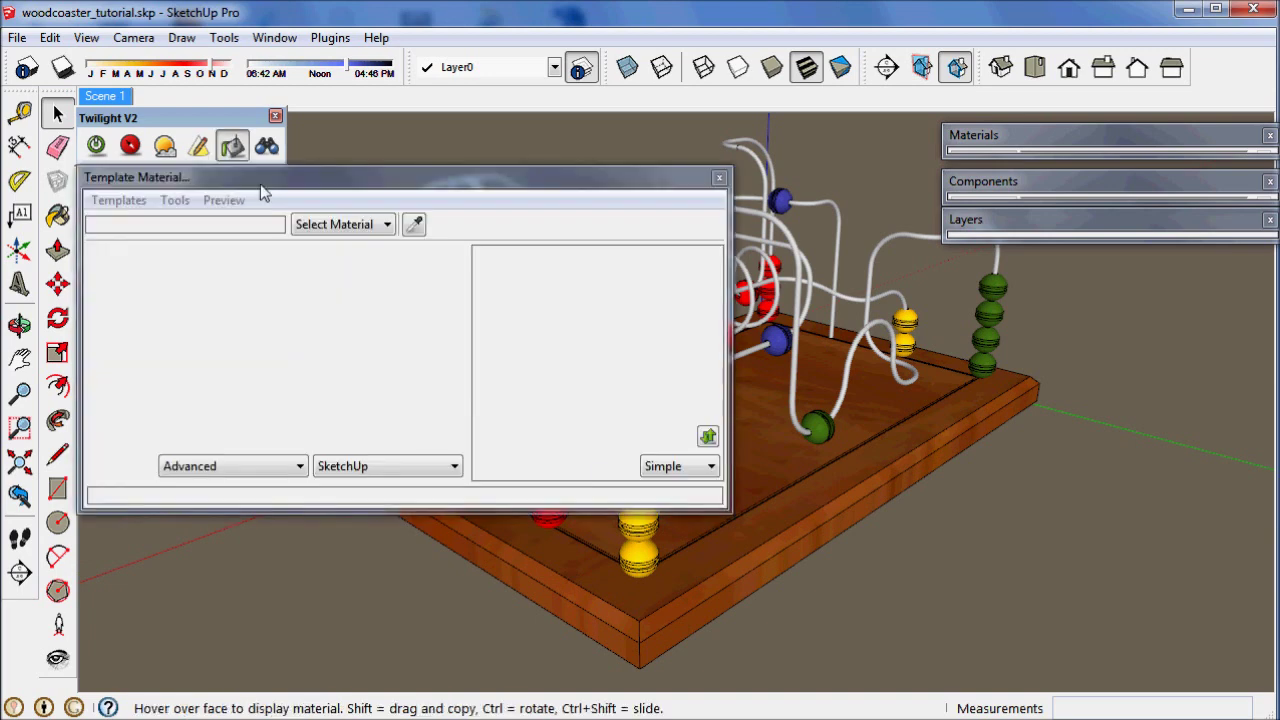
{"action": "left_click", "coordinate": [645, 555]}
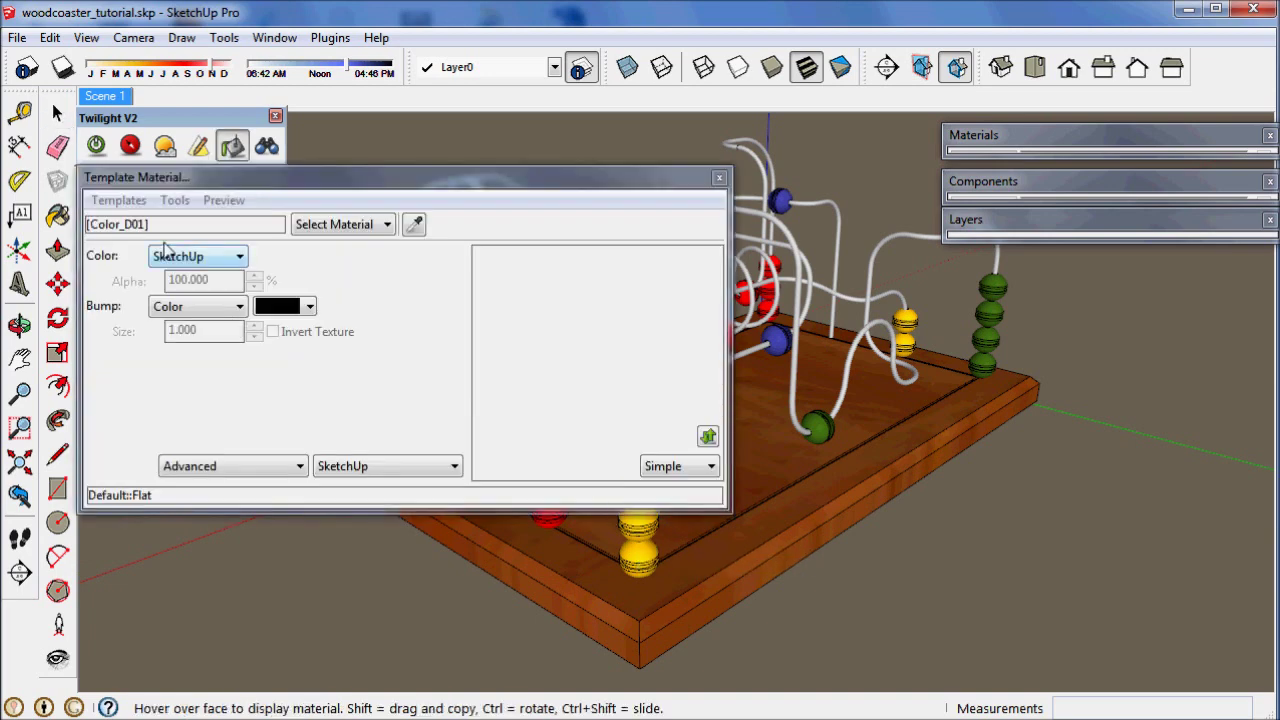
{"action": "left_click", "coordinate": [138, 201]}
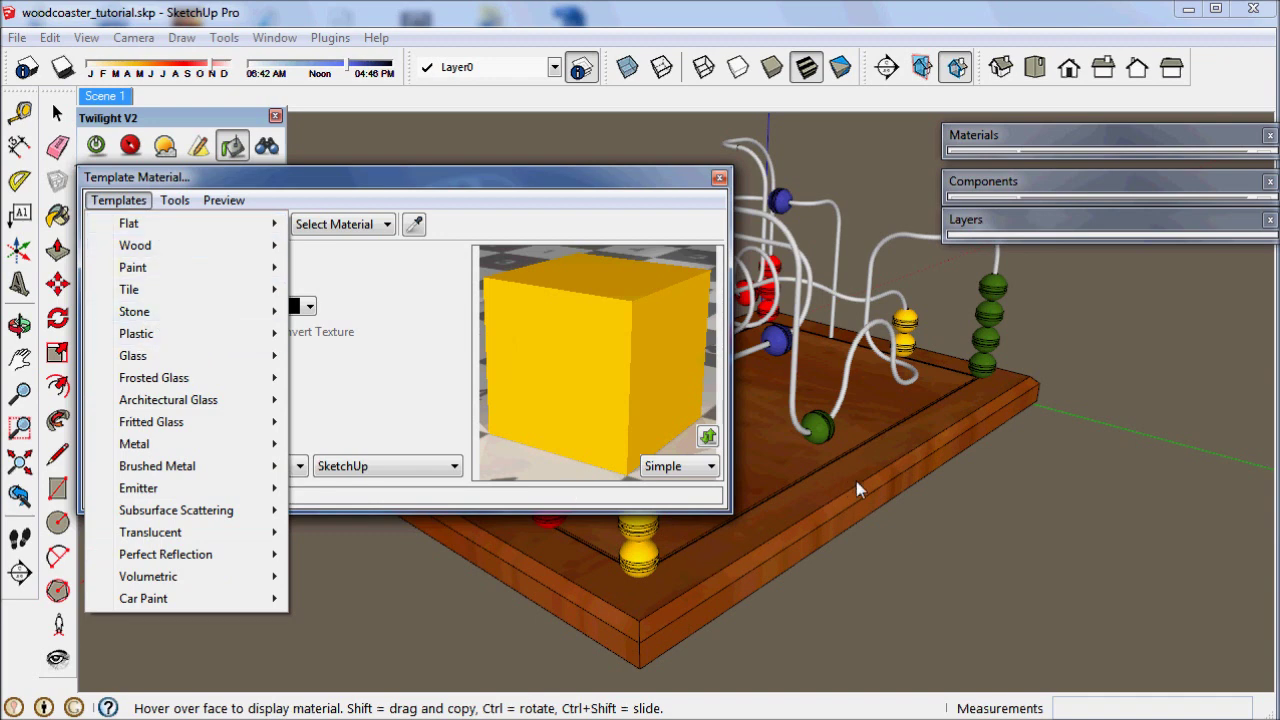
{"action": "left_click", "coordinate": [600, 190]}
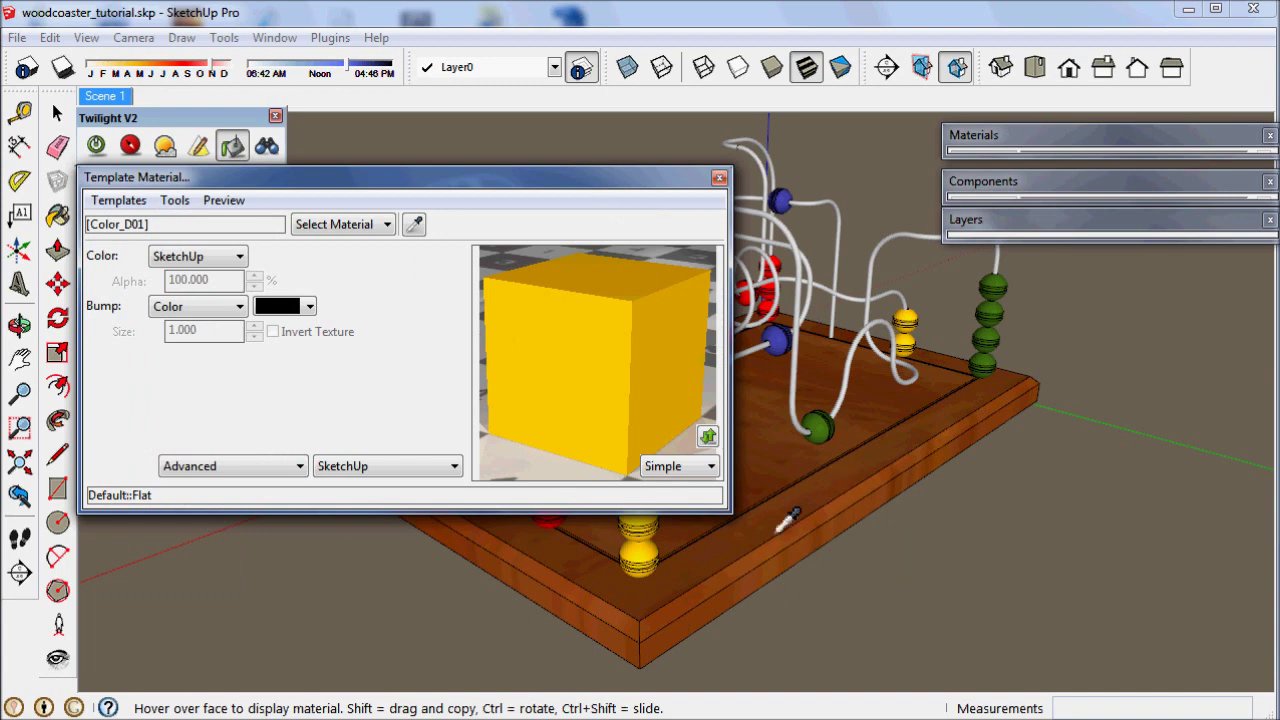
{"action": "left_click", "coordinate": [730, 548]}
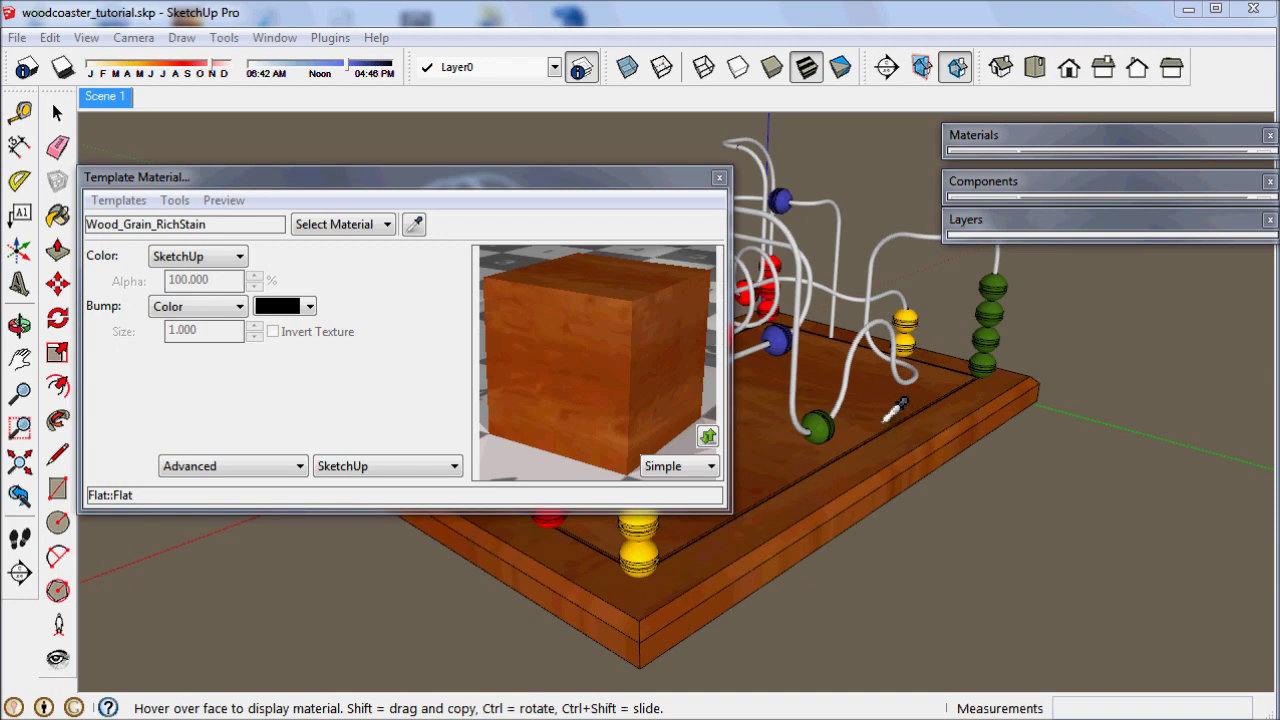
{"action": "left_click", "coordinate": [120, 200]}
Apply Wood > Gloss to the base and Plastic > Shiny to the yellow bead
{"action": "mouse_move", "coordinate": [142, 248]}
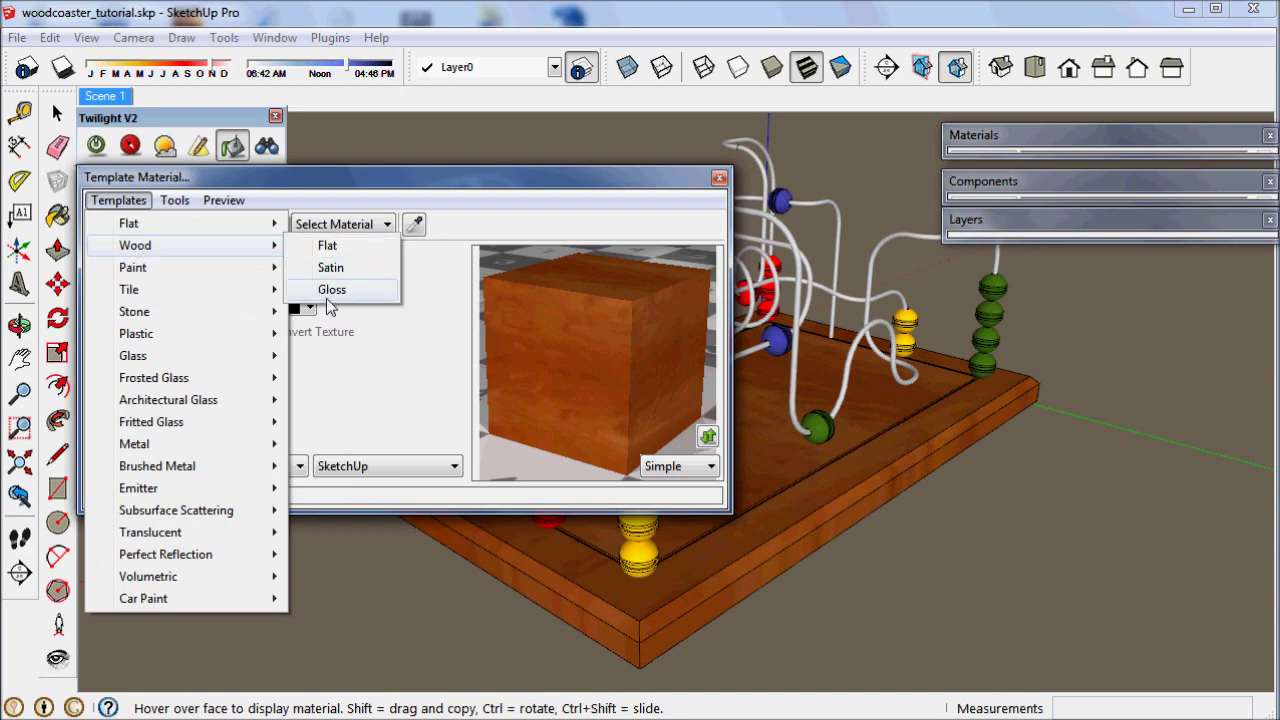
{"action": "left_click", "coordinate": [331, 289]}
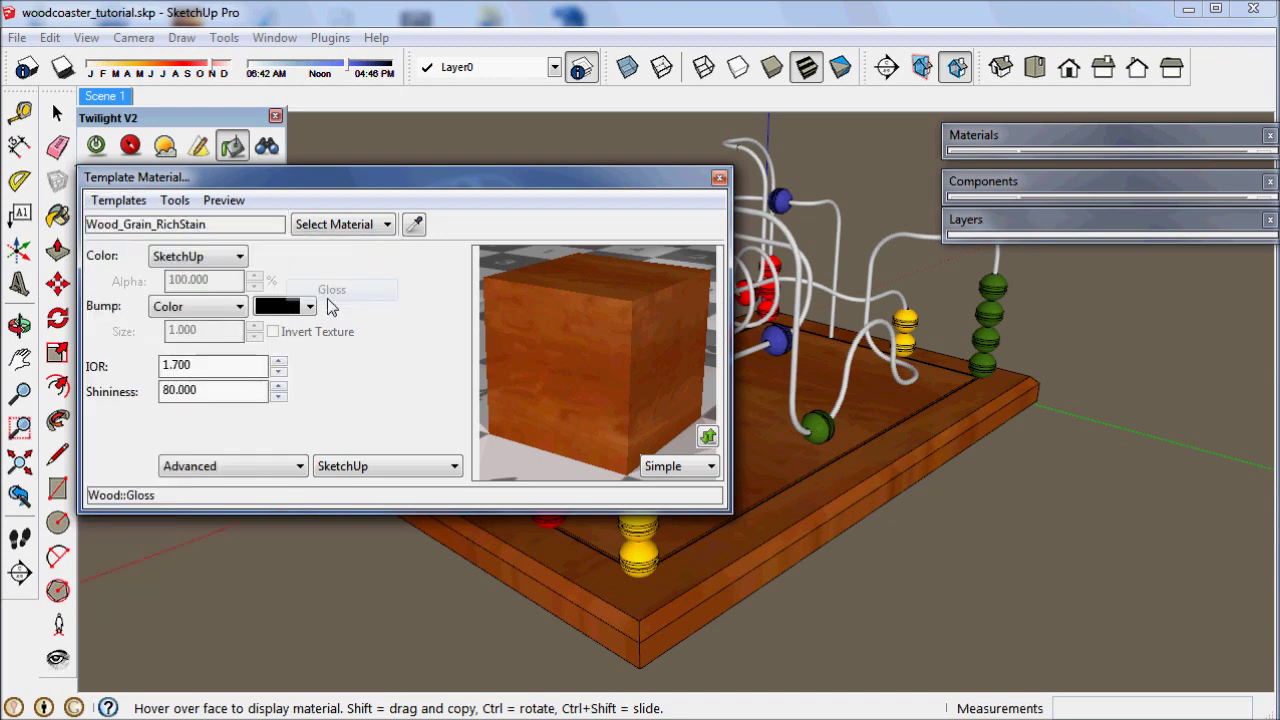
{"action": "left_click", "coordinate": [655, 548]}
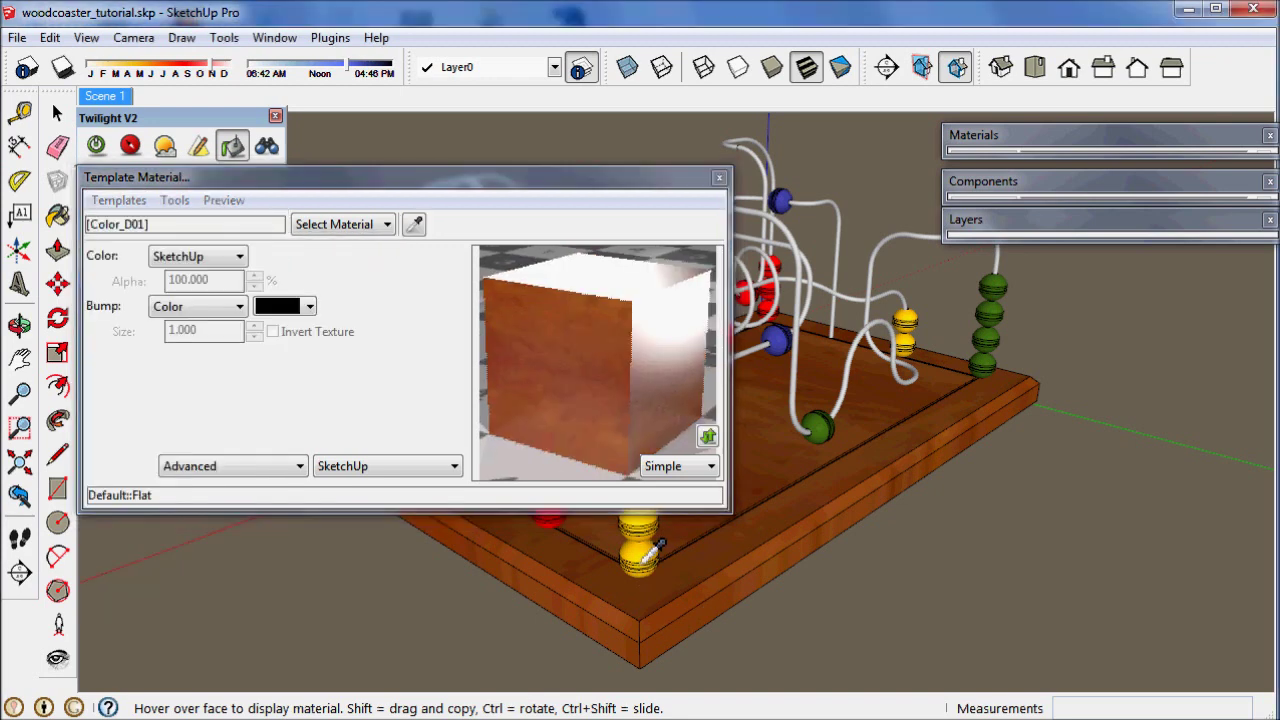
{"action": "left_click", "coordinate": [120, 200]}
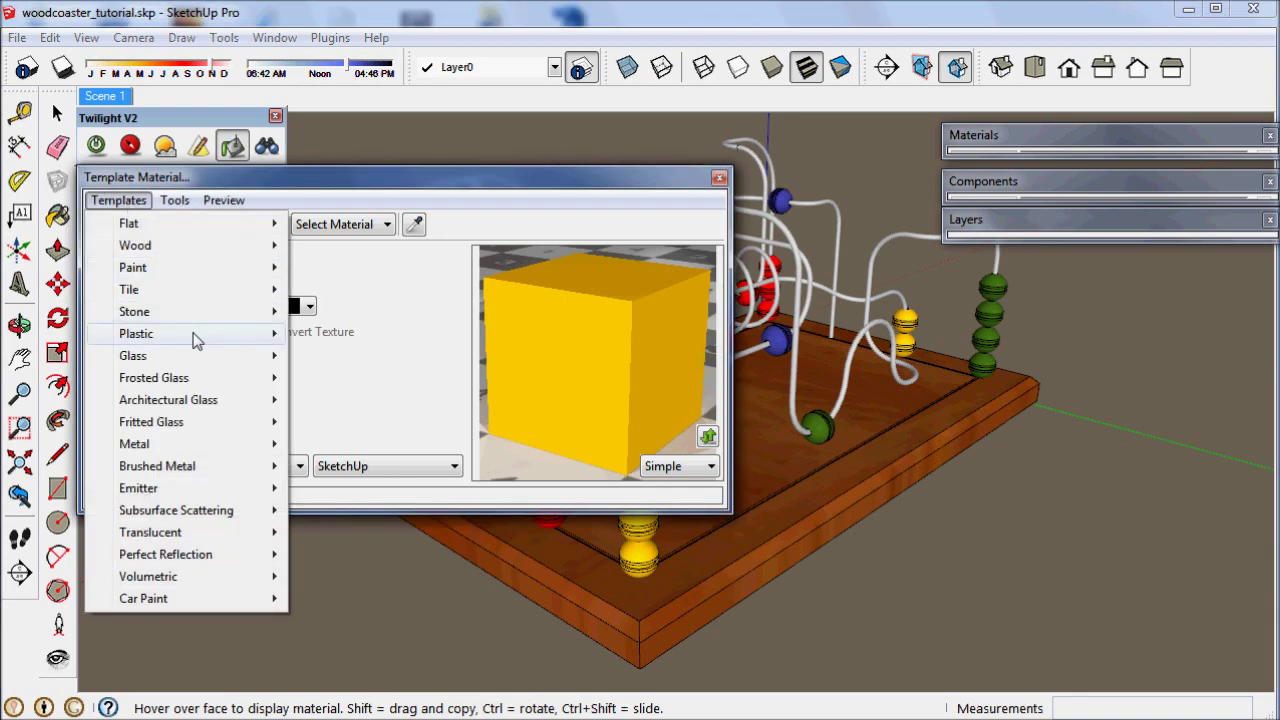
{"action": "mouse_move", "coordinate": [200, 341]}
{"action": "left_click", "coordinate": [332, 378]}
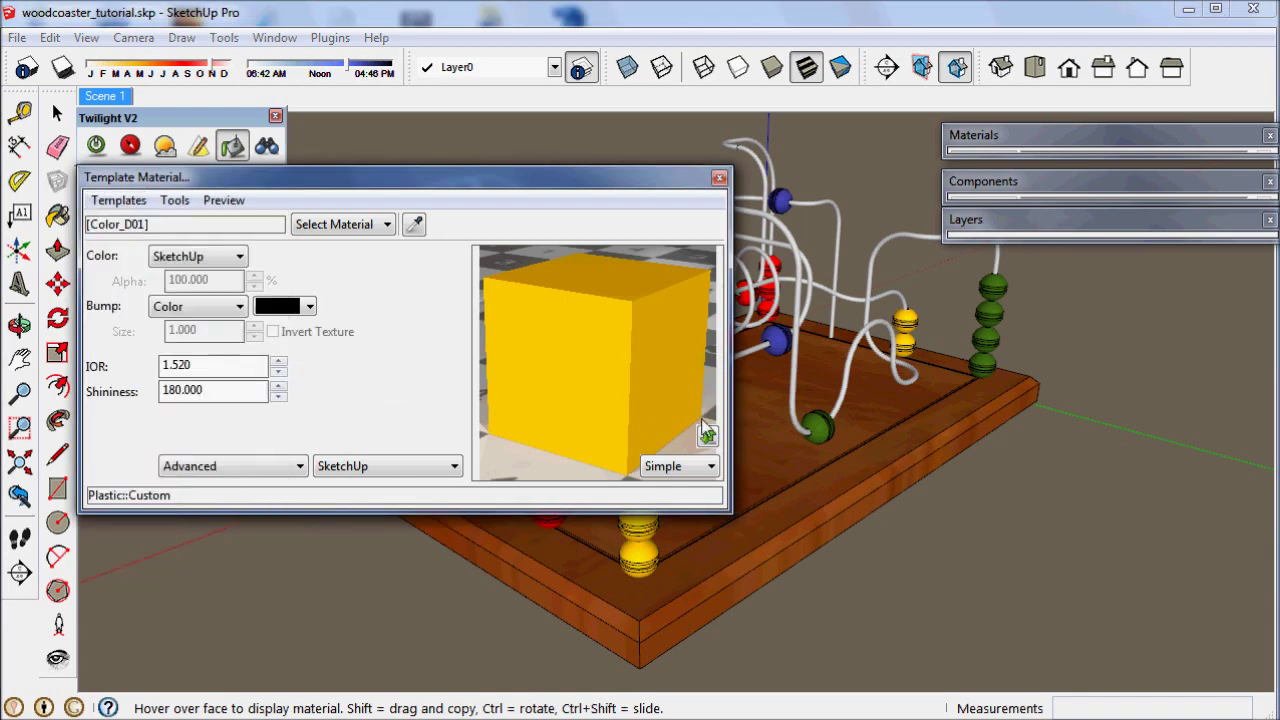
Apply the Plastic > Shiny template to the green, blue and red beads
{"action": "left_click", "coordinate": [822, 420]}
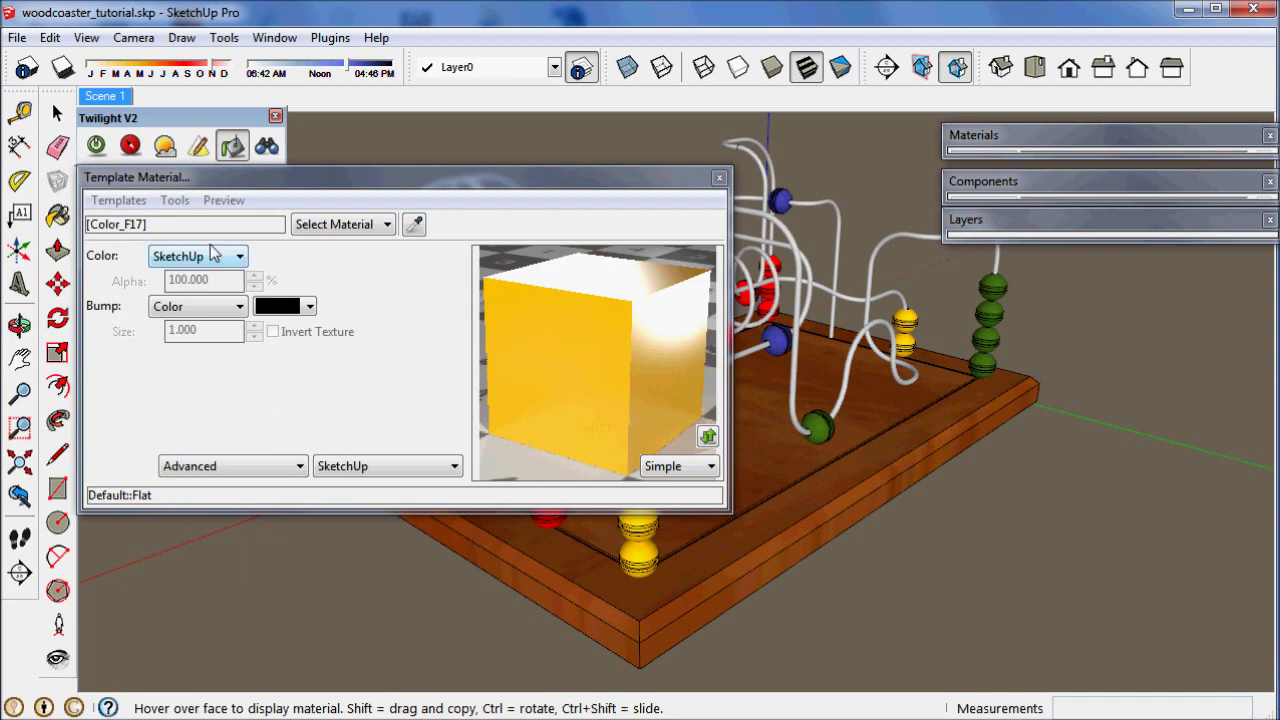
{"action": "left_click", "coordinate": [122, 202]}
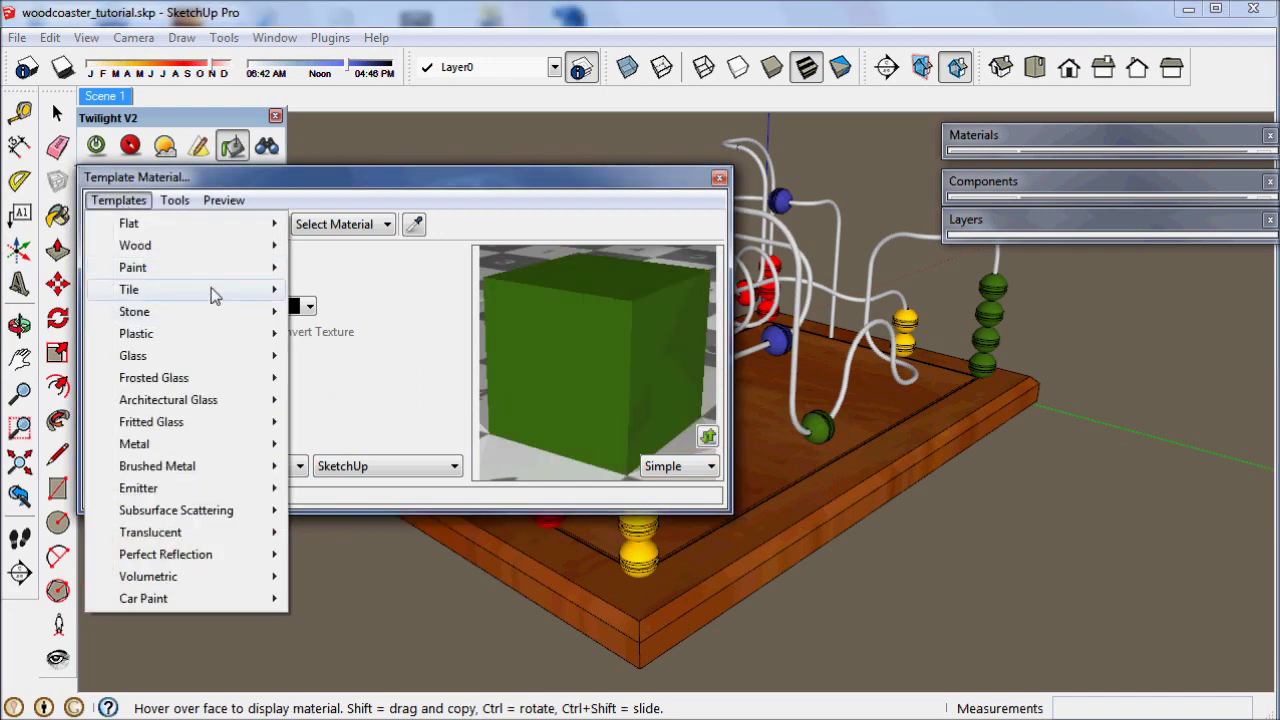
{"action": "mouse_move", "coordinate": [232, 345]}
{"action": "left_click", "coordinate": [330, 376]}
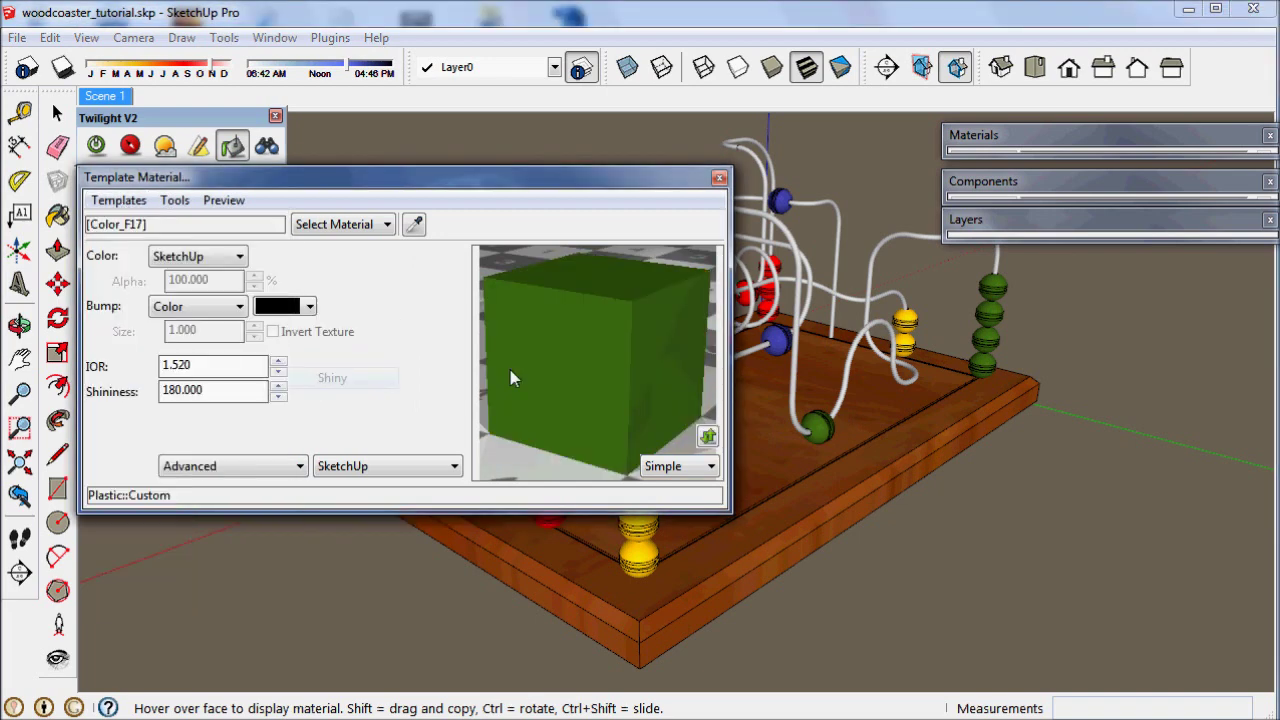
{"action": "left_click", "coordinate": [802, 332]}
{"action": "left_click", "coordinate": [134, 205]}
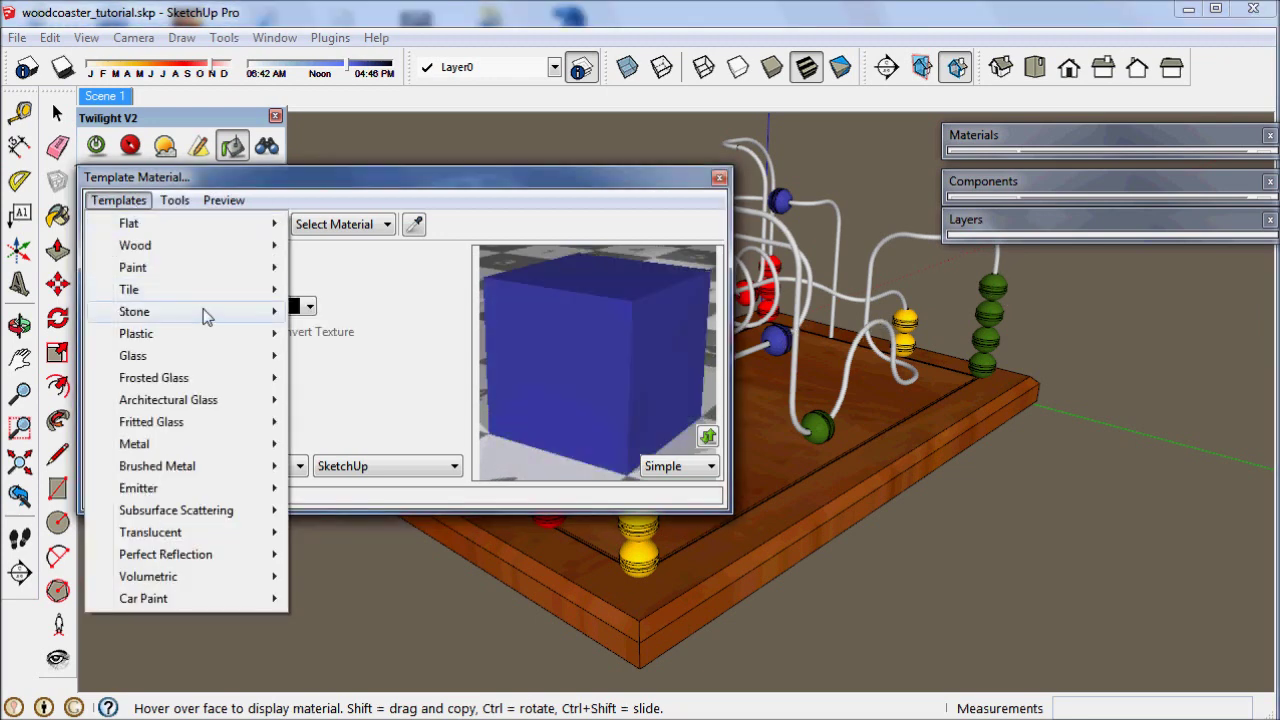
{"action": "mouse_move", "coordinate": [226, 337]}
{"action": "left_click", "coordinate": [330, 378]}
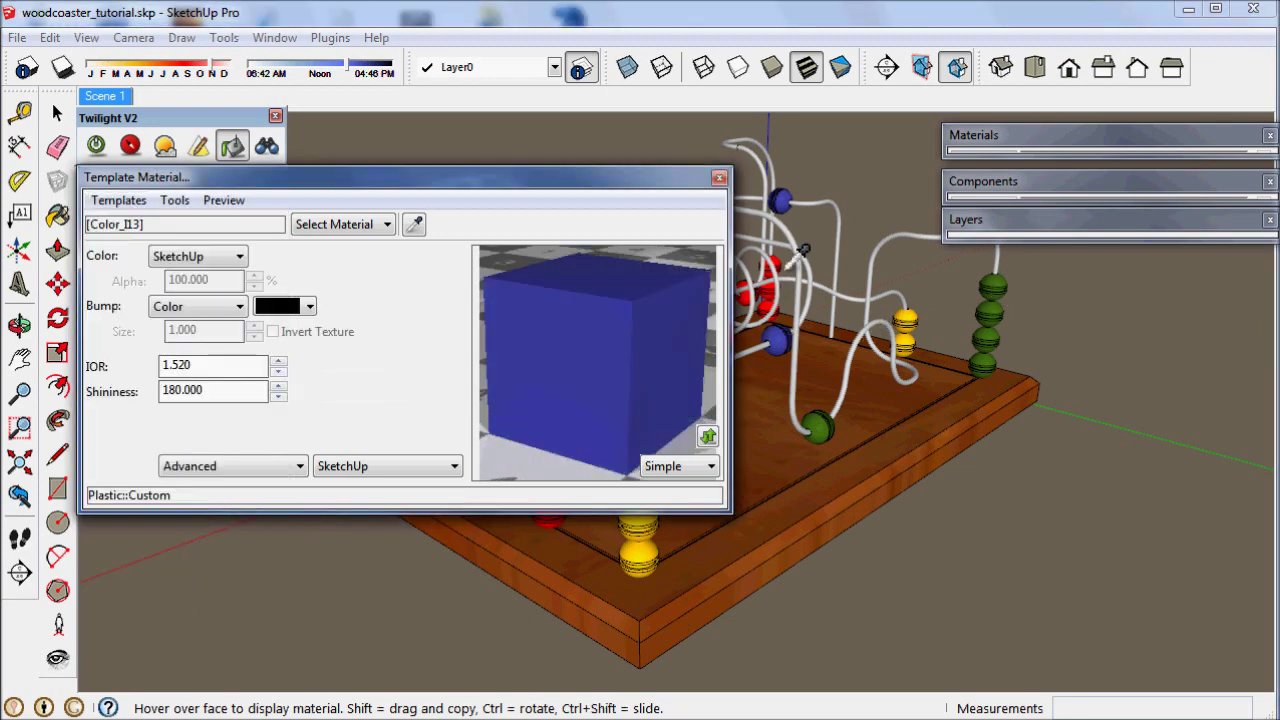
{"action": "mouse_move", "coordinate": [787, 297]}
{"action": "left_click", "coordinate": [787, 297]}
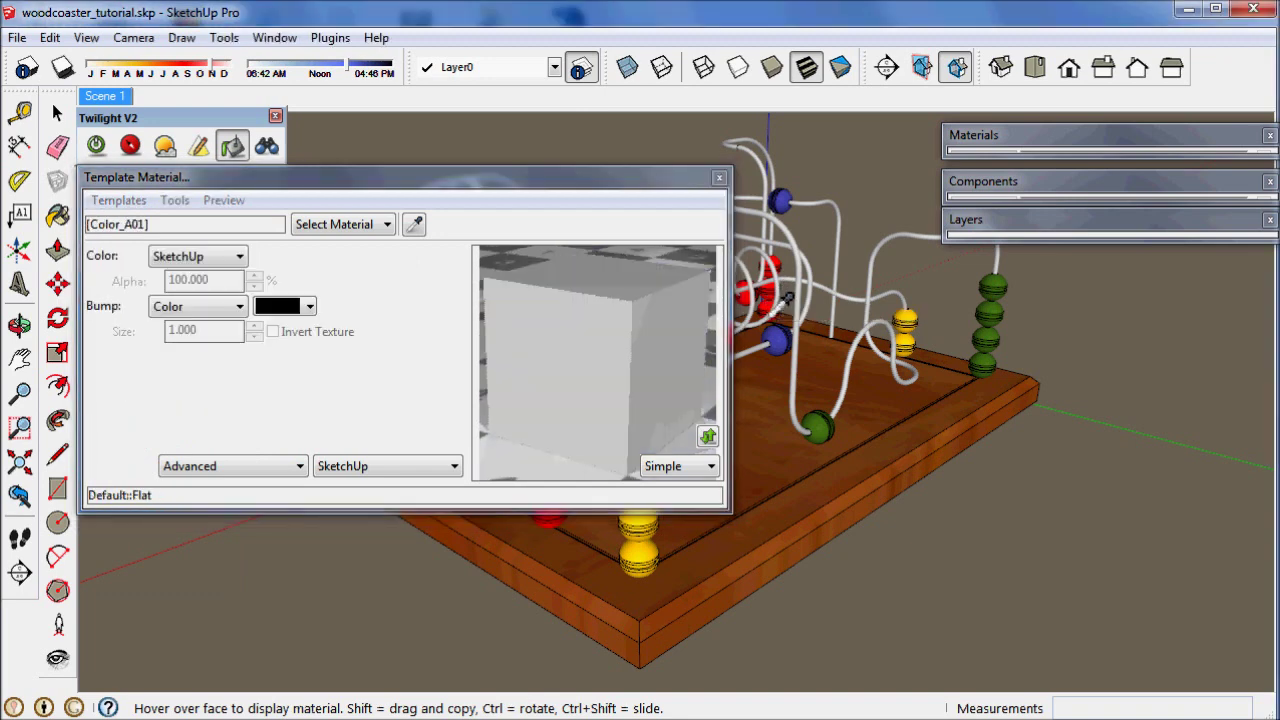
{"action": "left_click", "coordinate": [118, 200]}
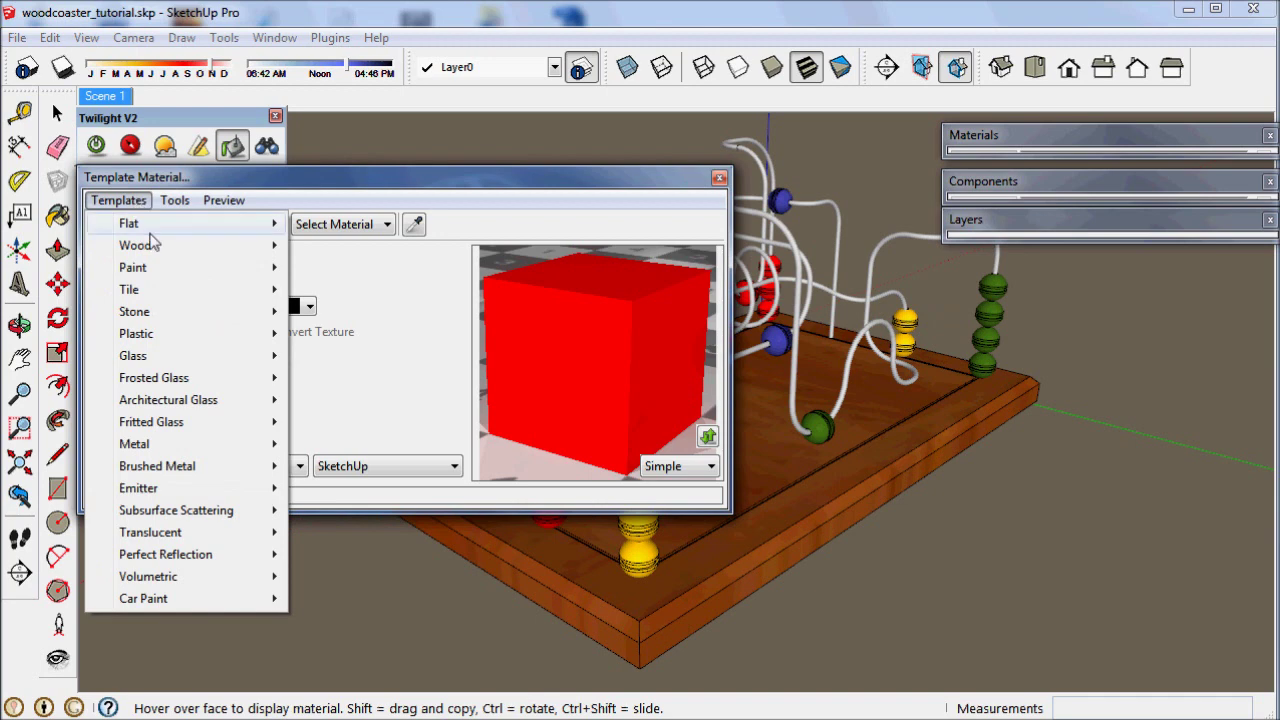
{"action": "mouse_move", "coordinate": [243, 336]}
{"action": "left_click", "coordinate": [330, 378]}
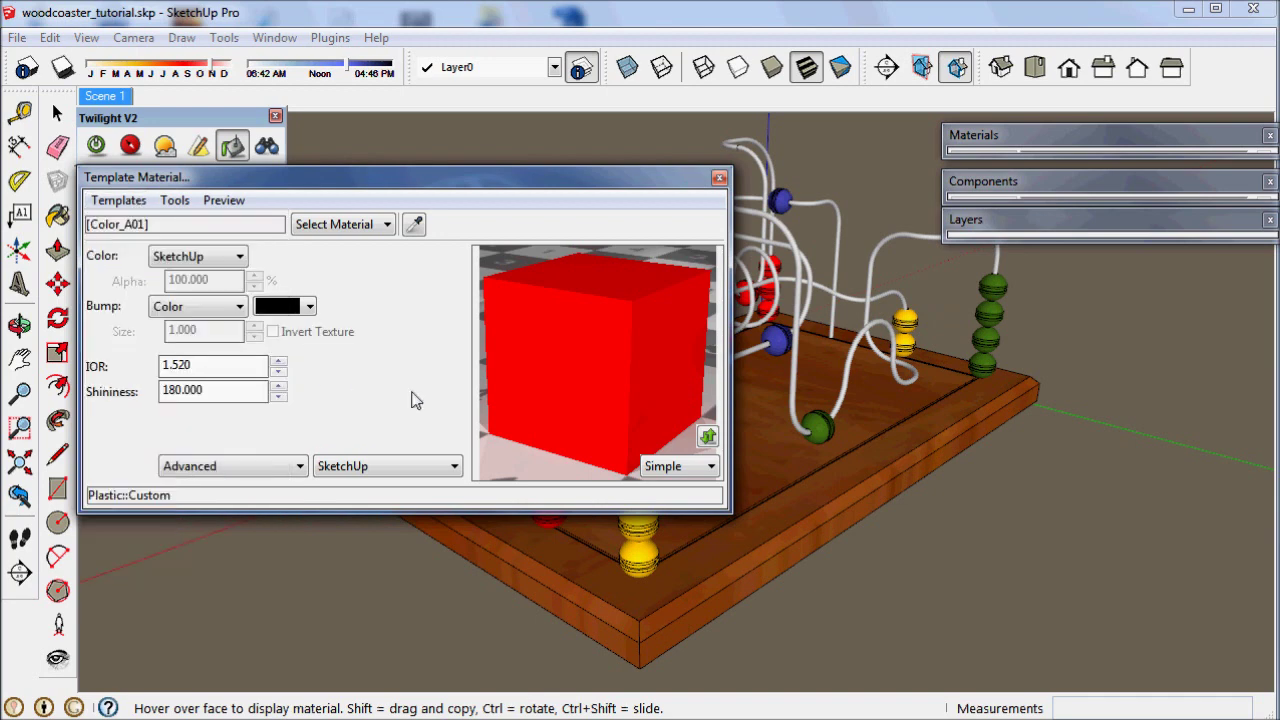
Give the Chrome track a Metal template with Shininess 5000 and close the editor
{"action": "left_click", "coordinate": [821, 265]}
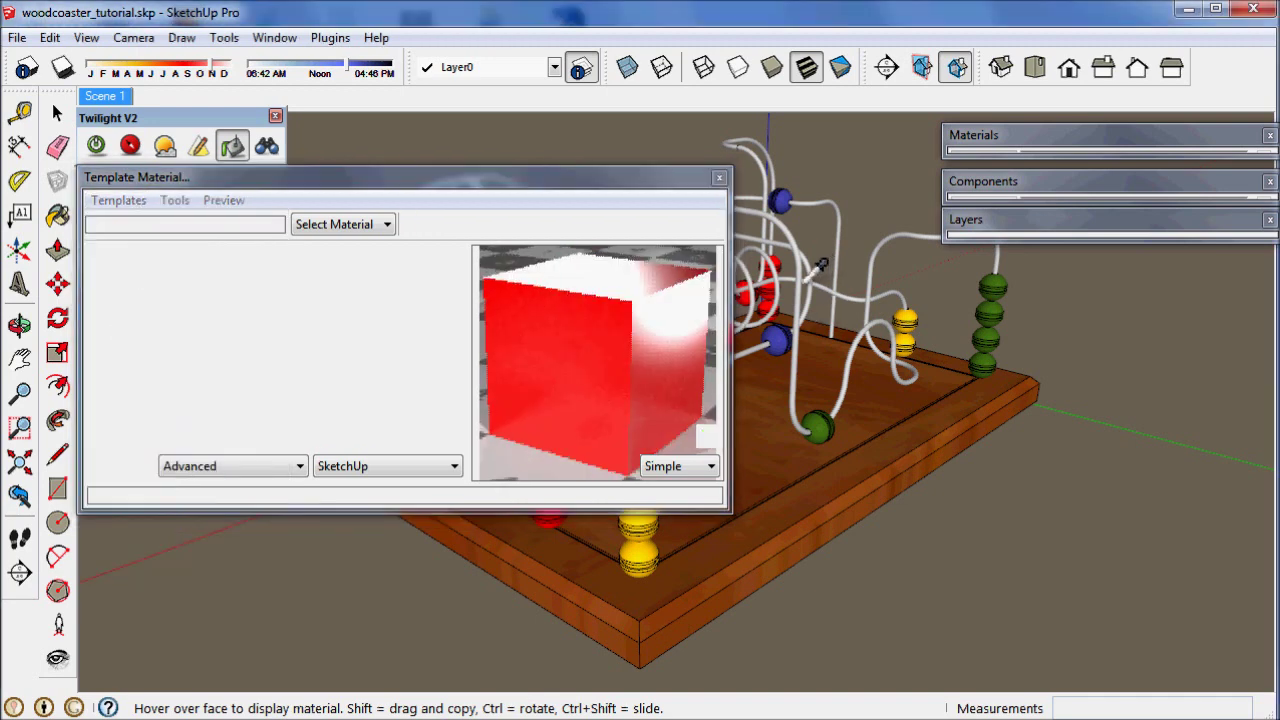
{"action": "left_click", "coordinate": [119, 201]}
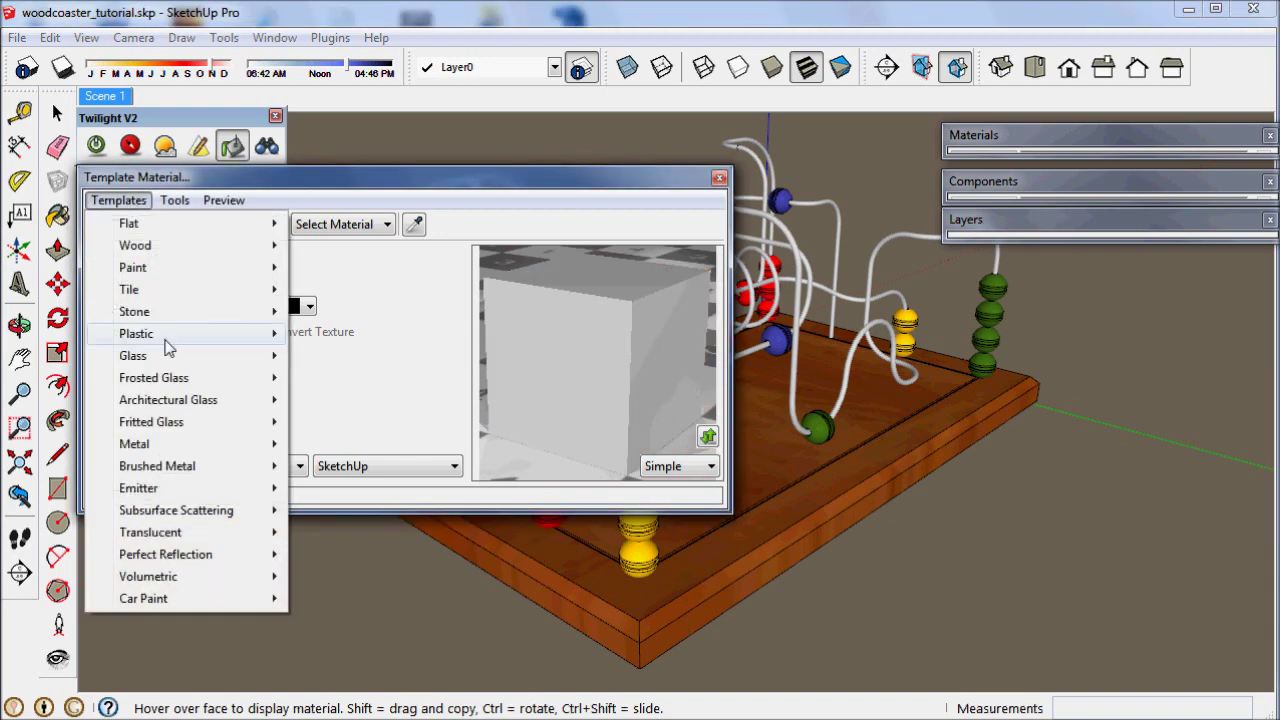
{"action": "mouse_move", "coordinate": [200, 440]}
{"action": "left_click", "coordinate": [340, 443]}
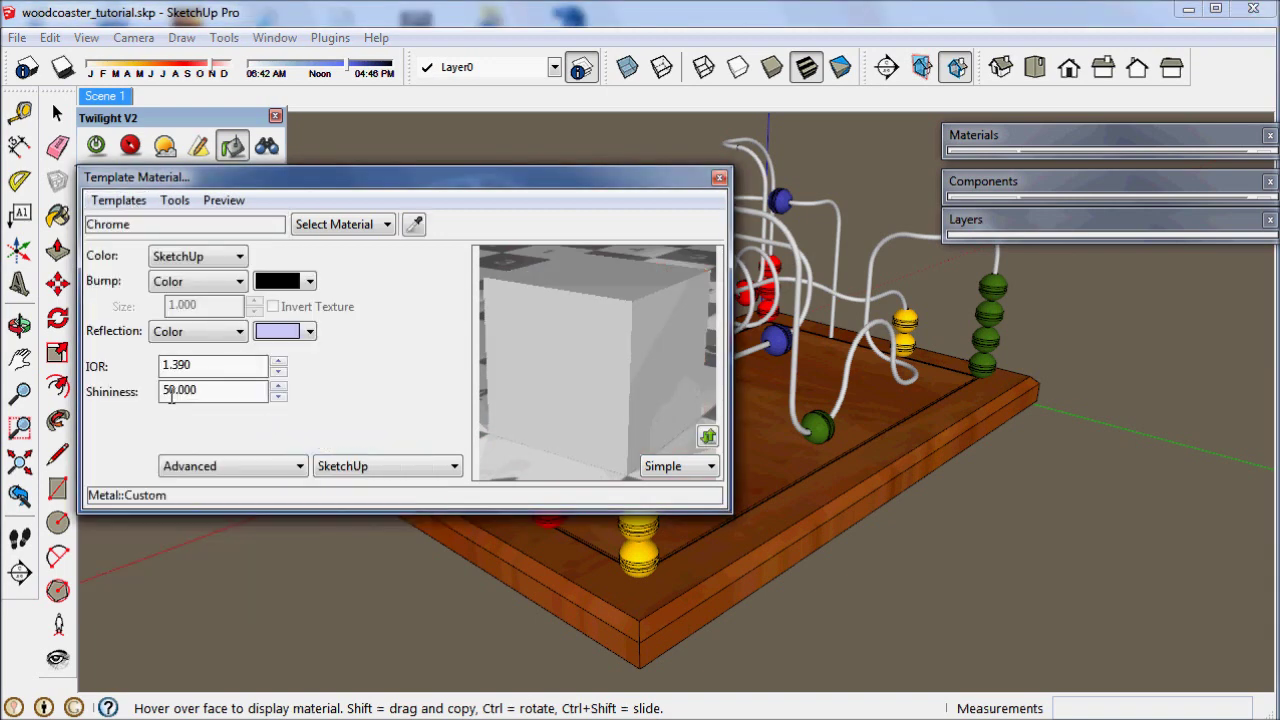
{"action": "type", "text": "00"}
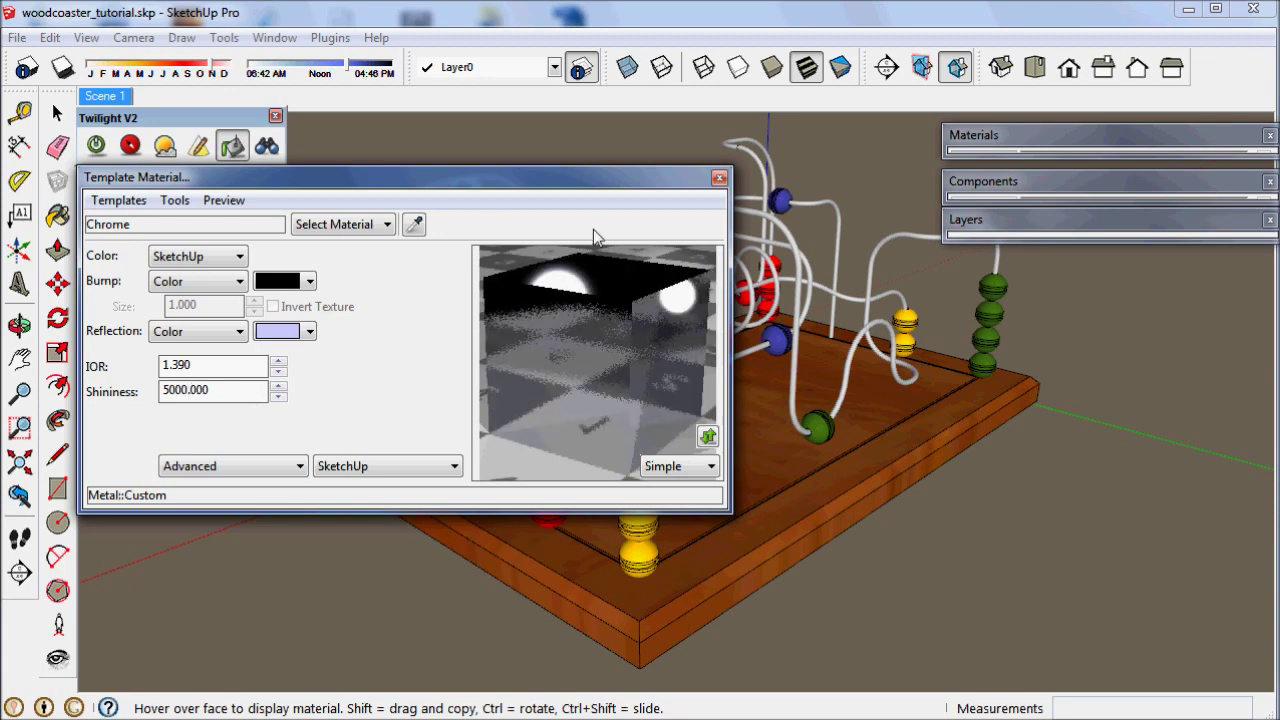
{"action": "left_click", "coordinate": [719, 179]}
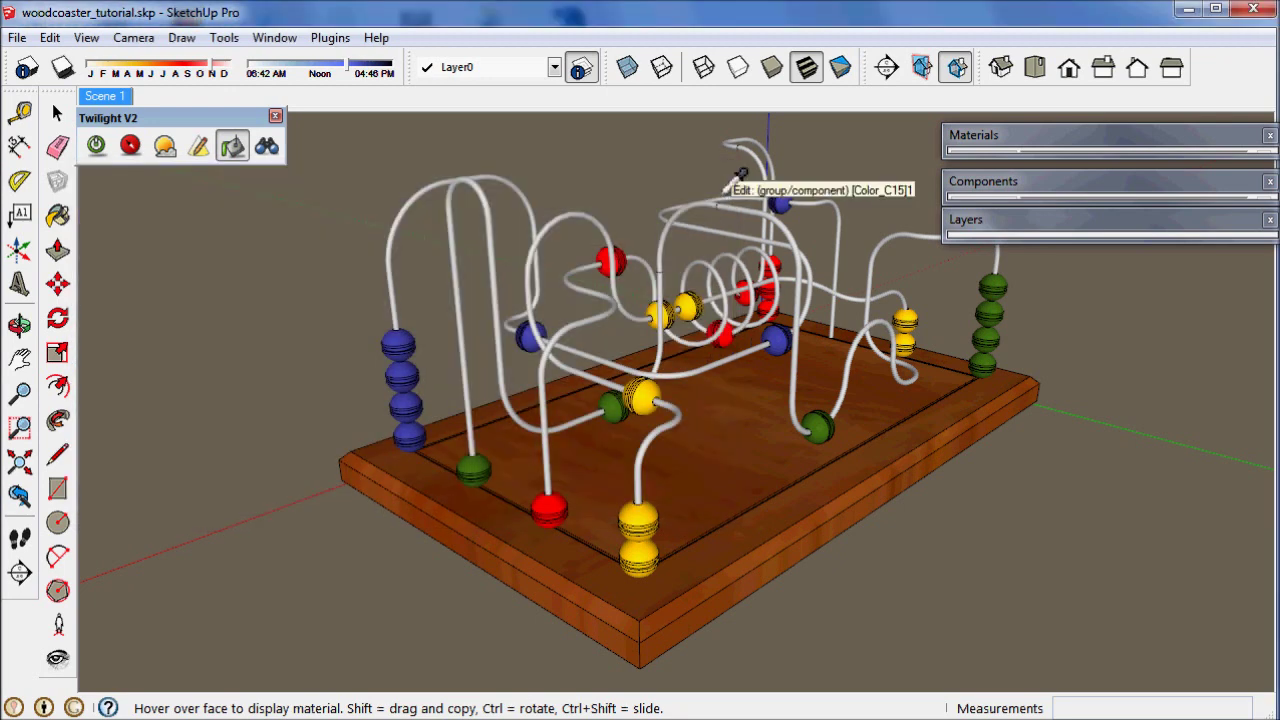
Run a fresh exploration render preview, then close it
{"action": "left_click", "coordinate": [96, 147]}
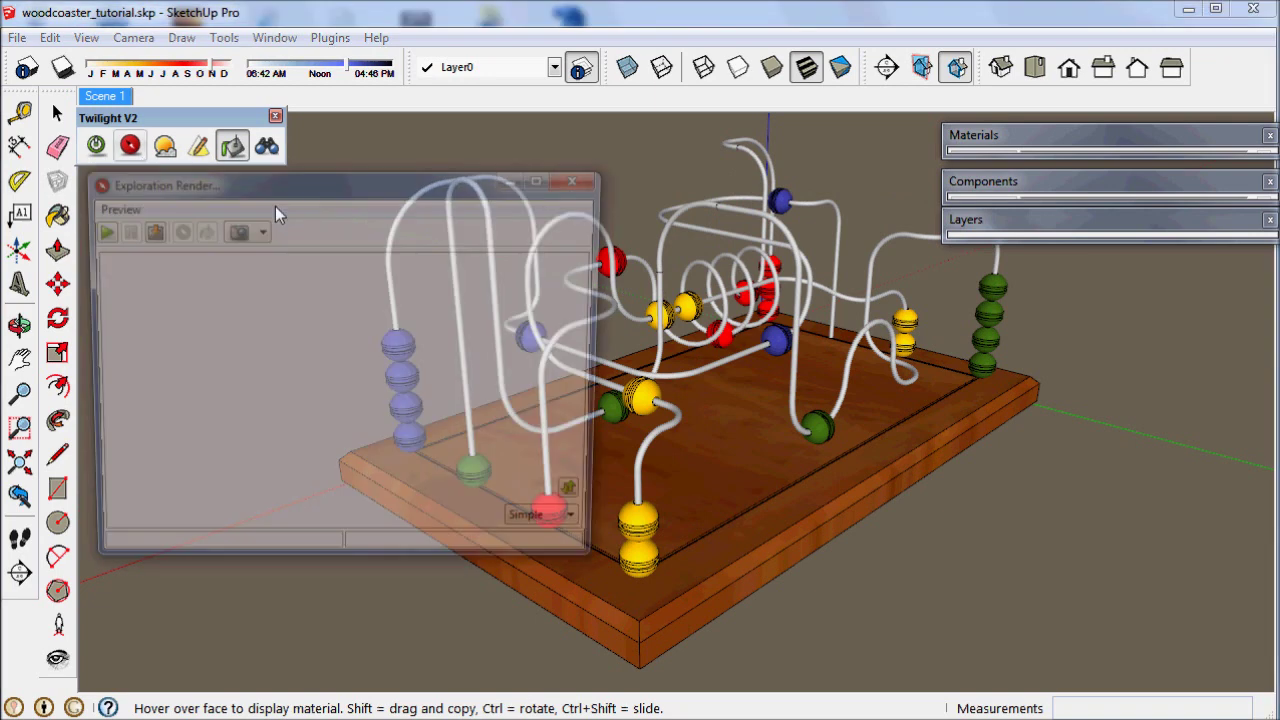
{"action": "left_click", "coordinate": [96, 231]}
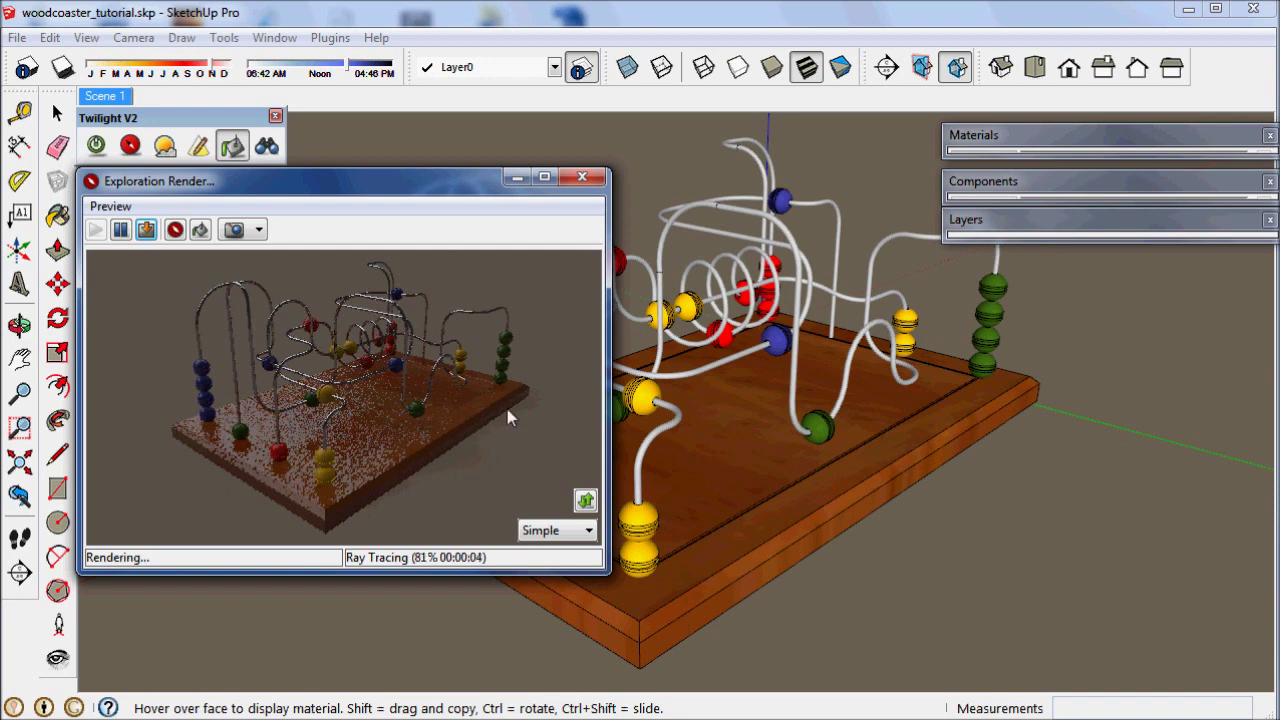
{"action": "left_click", "coordinate": [583, 178]}
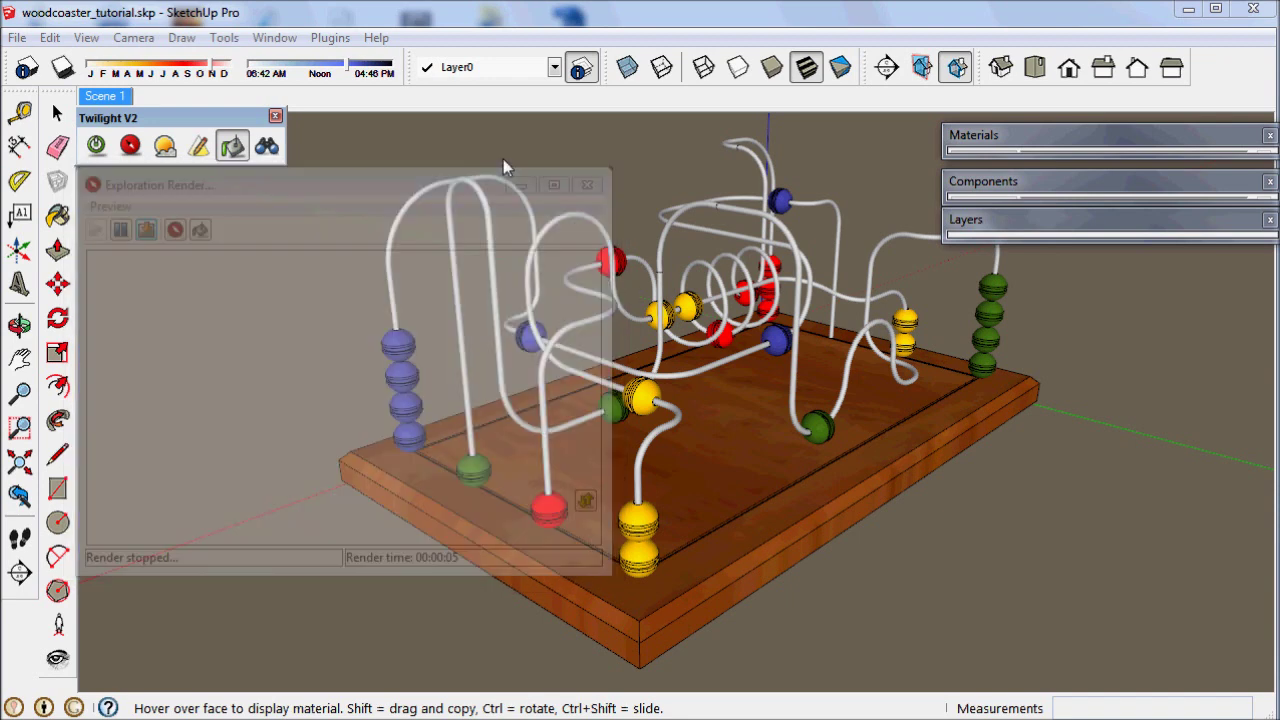
Close the material editor and select the entire bead-maze model
{"action": "left_click", "coordinate": [773, 478]}
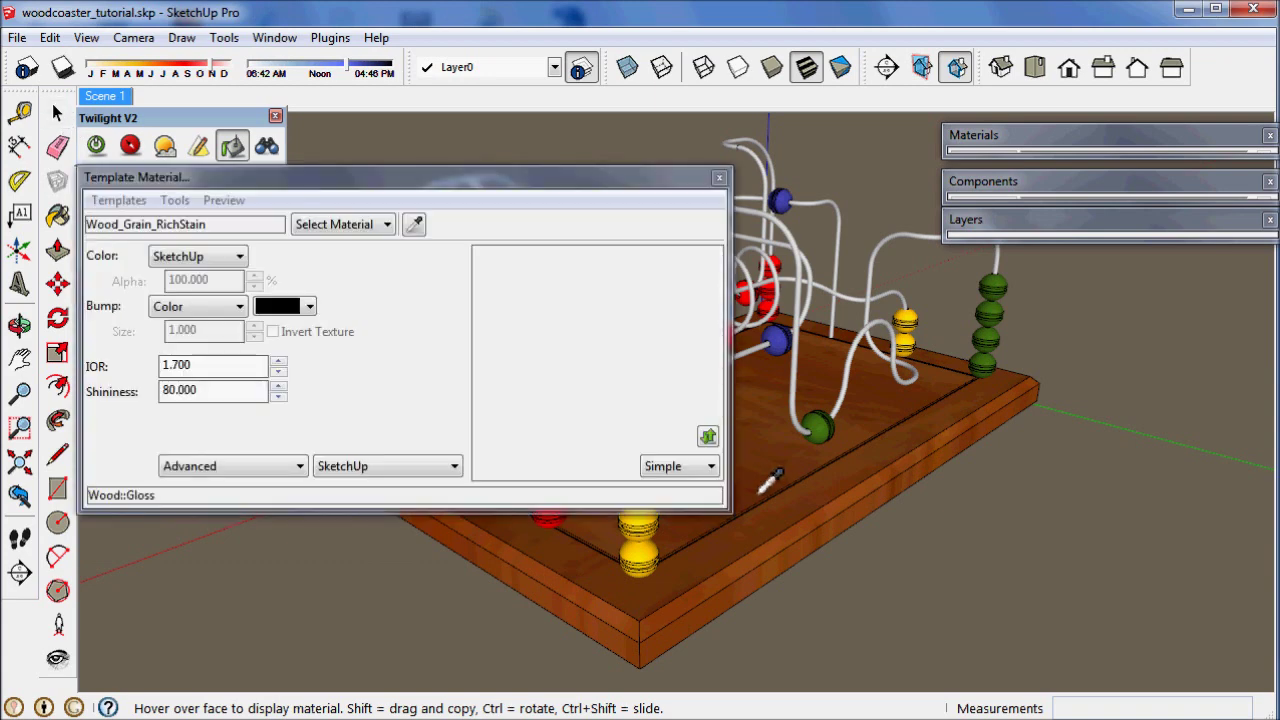
{"action": "left_click", "coordinate": [717, 179]}
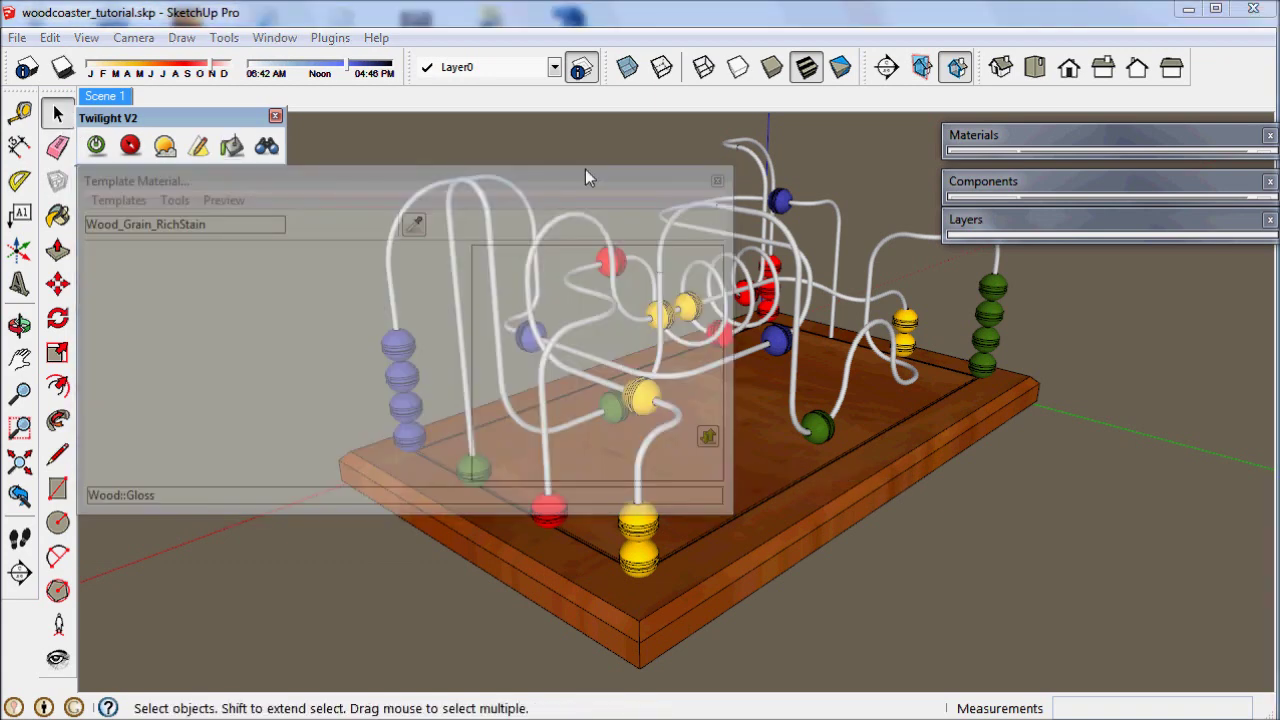
{"action": "left_click_drag", "start_coordinate": [298, 123], "coordinate": [1098, 689]}
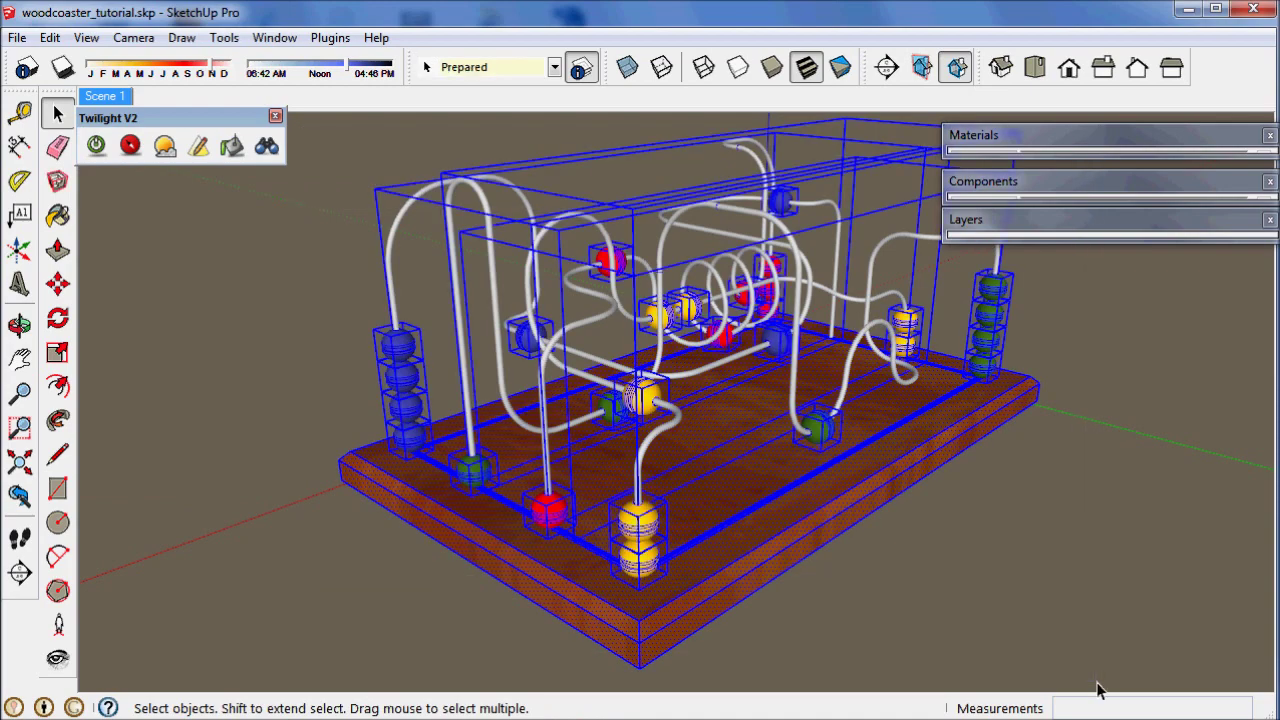
Move the whole model 0.2 straight up along the blue axis, then deselect
{"action": "key", "text": "m"}
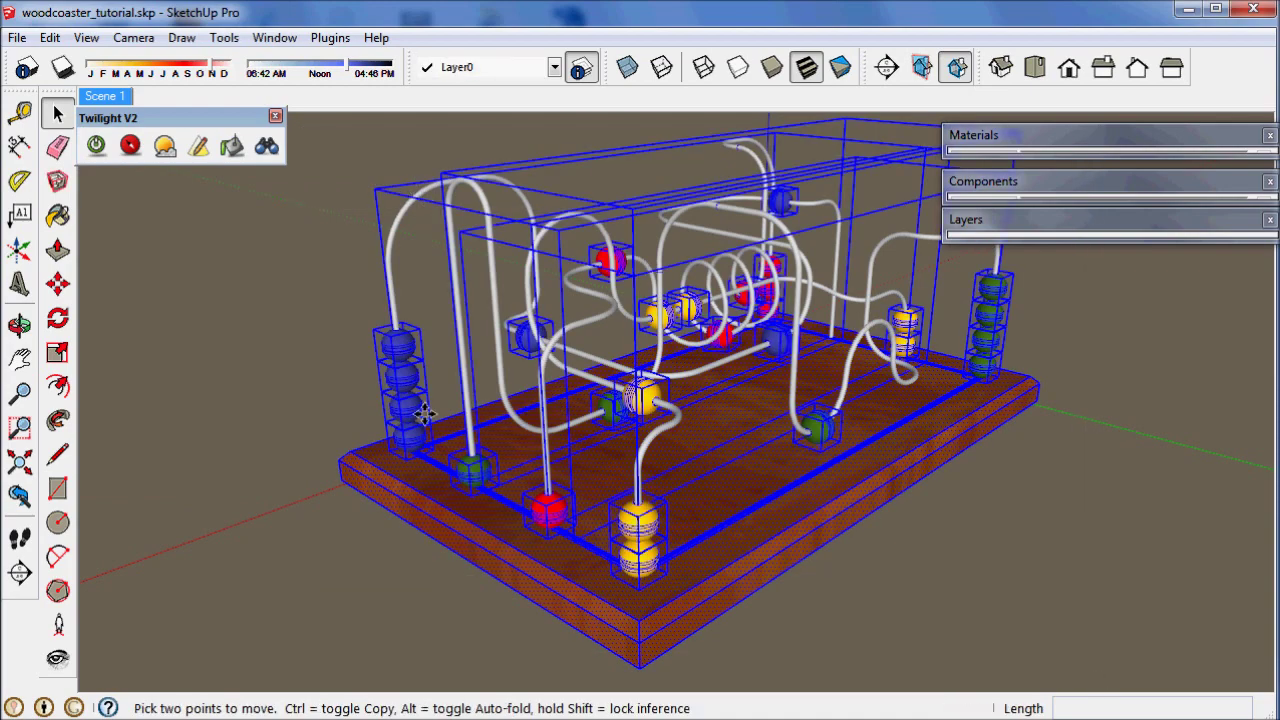
{"action": "left_click", "coordinate": [306, 512]}
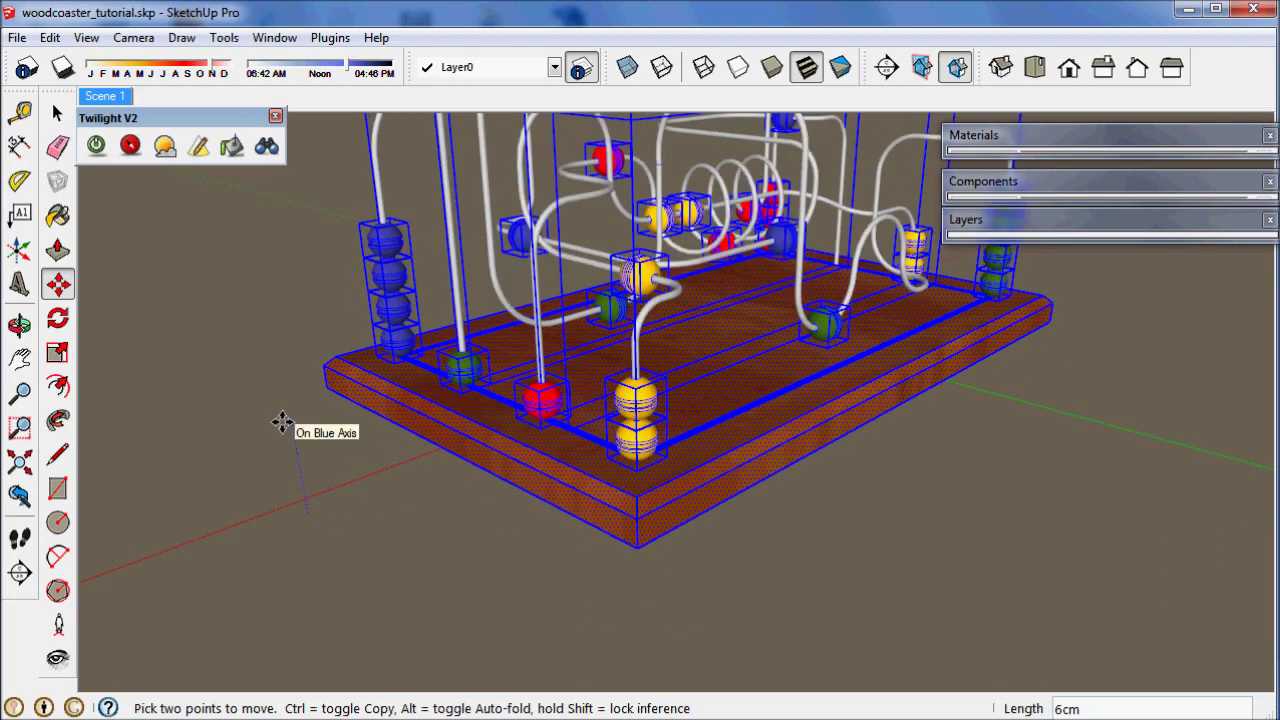
{"action": "key", "text": "Return"}
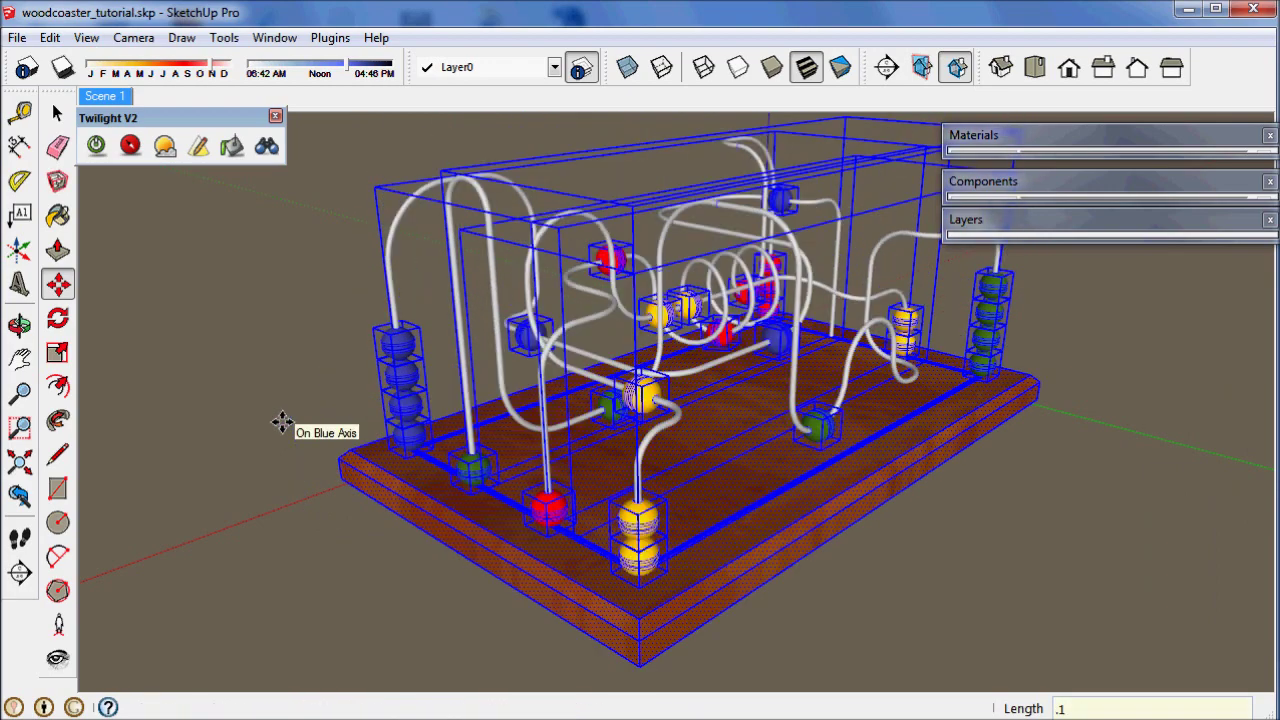
{"action": "type", "text": "2"}
{"action": "key", "text": "Return"}
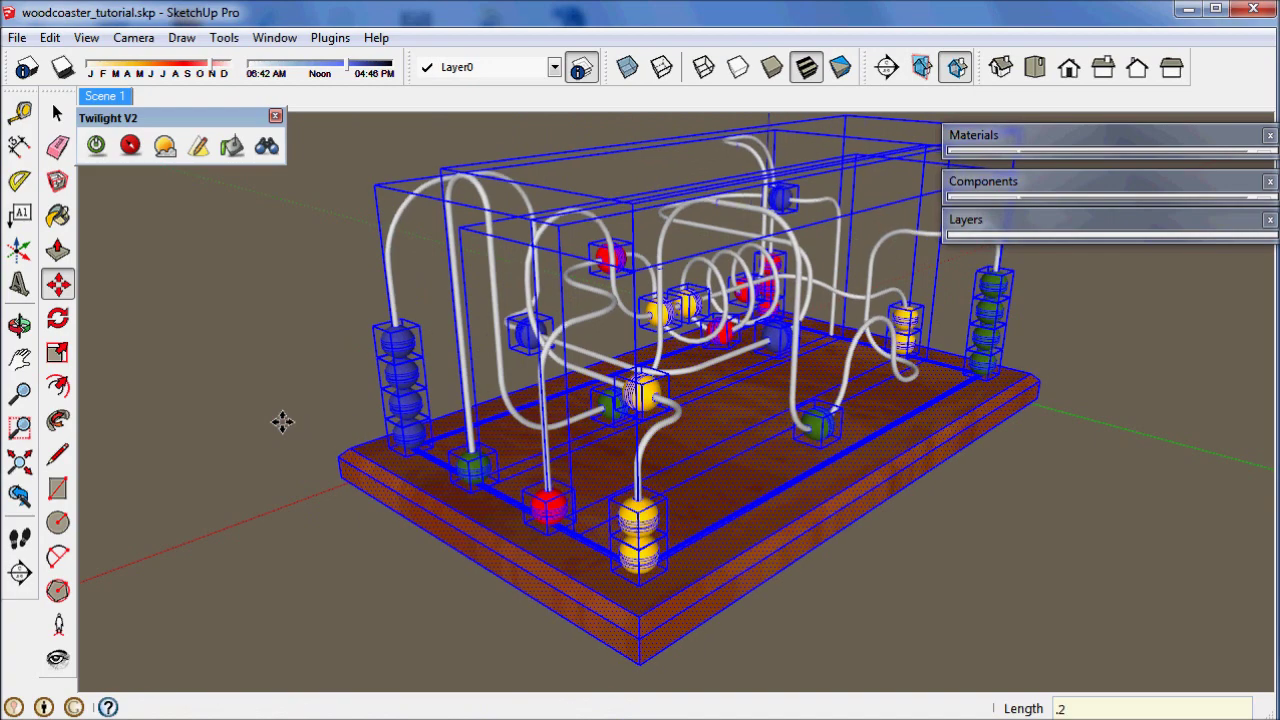
{"action": "left_click", "coordinate": [57, 113]}
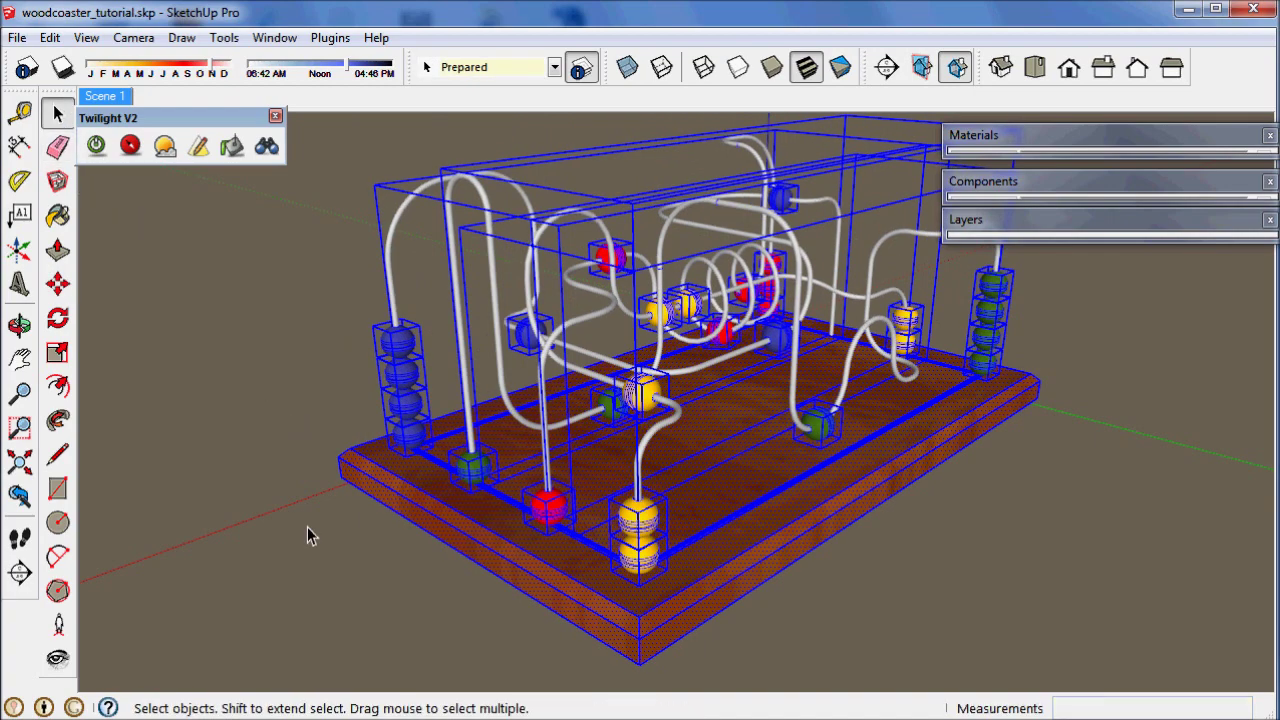
{"action": "left_click", "coordinate": [518, 600]}
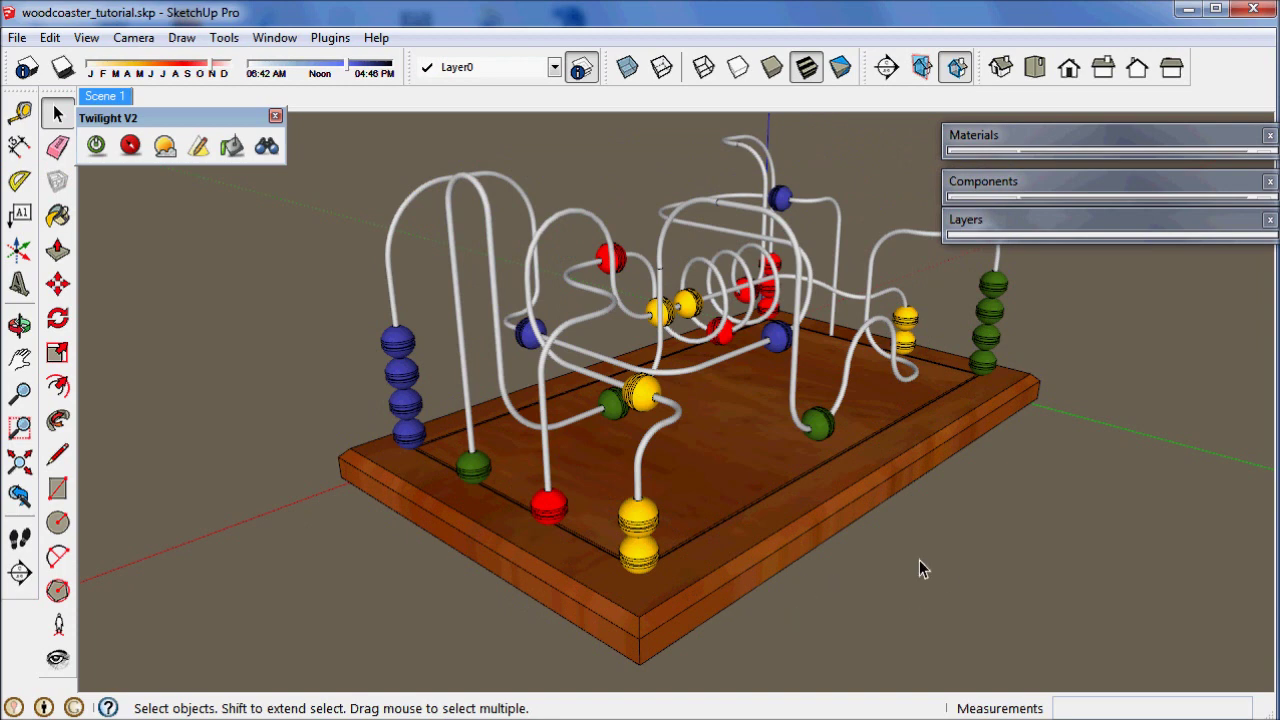
Render a Low-preset test image and raise its post-process exposure to 1.5
{"action": "left_click", "coordinate": [96, 146]}
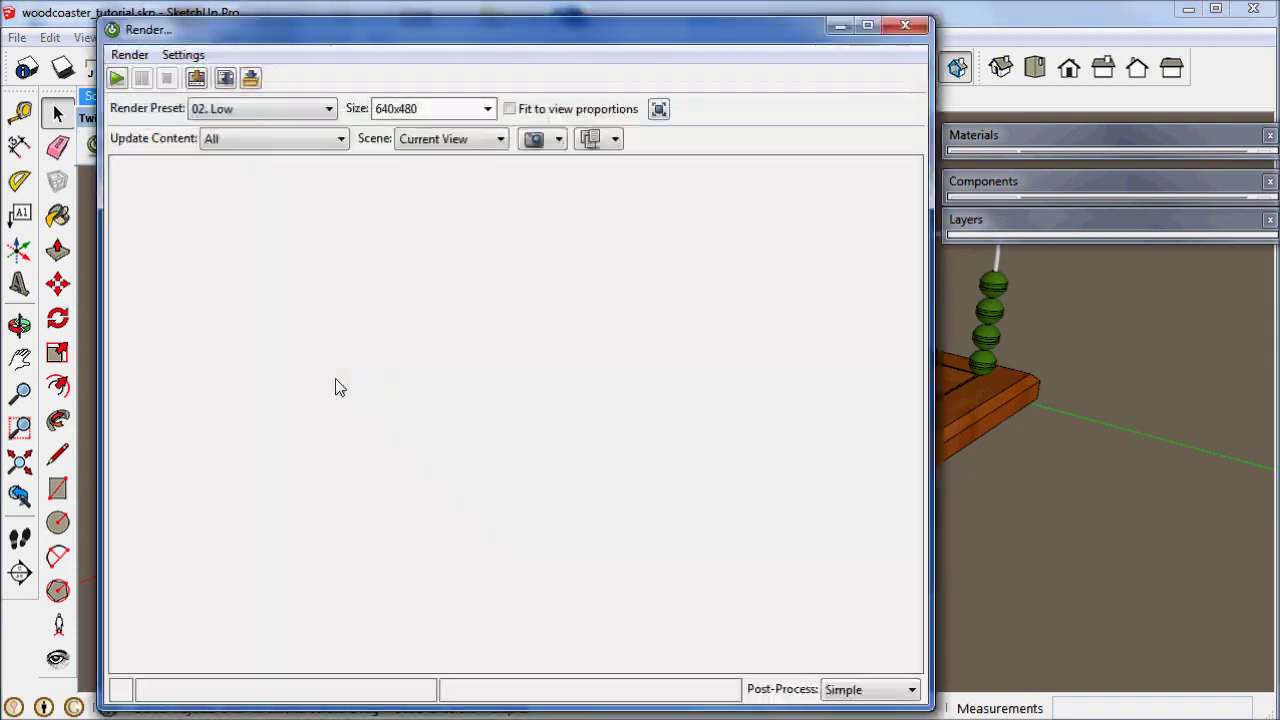
{"action": "left_click", "coordinate": [117, 80]}
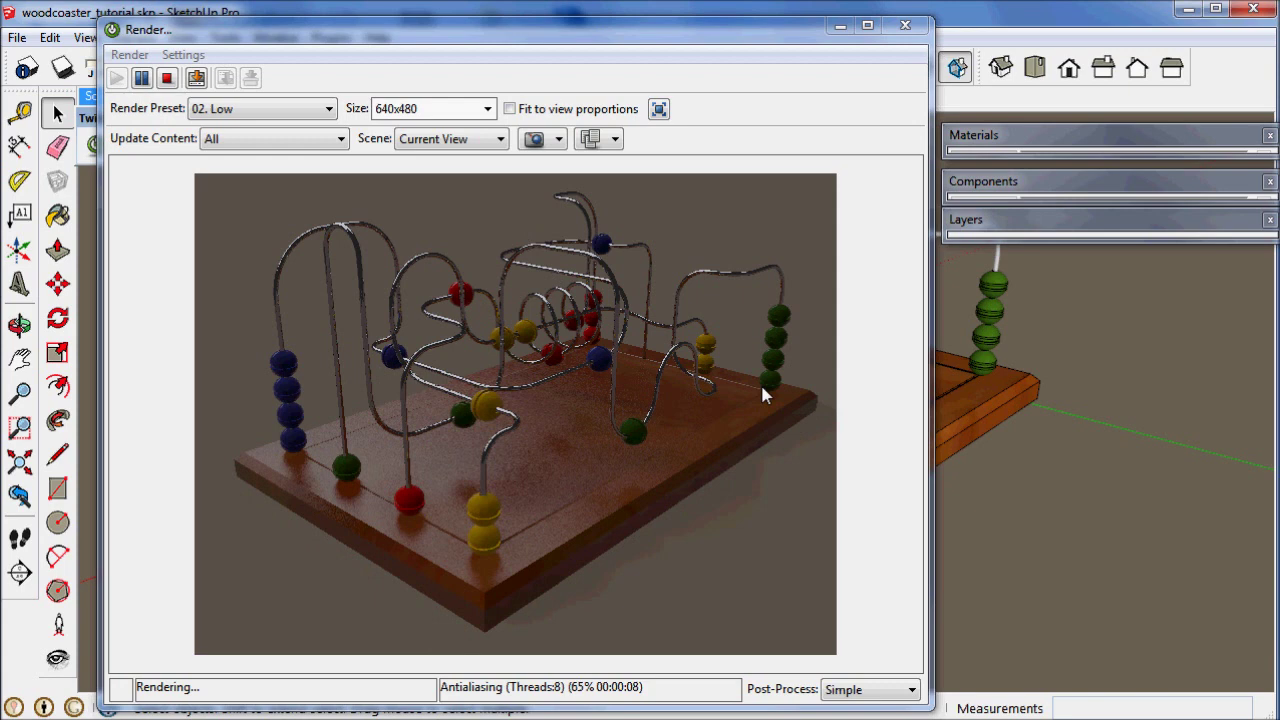
{"action": "left_click", "coordinate": [847, 700]}
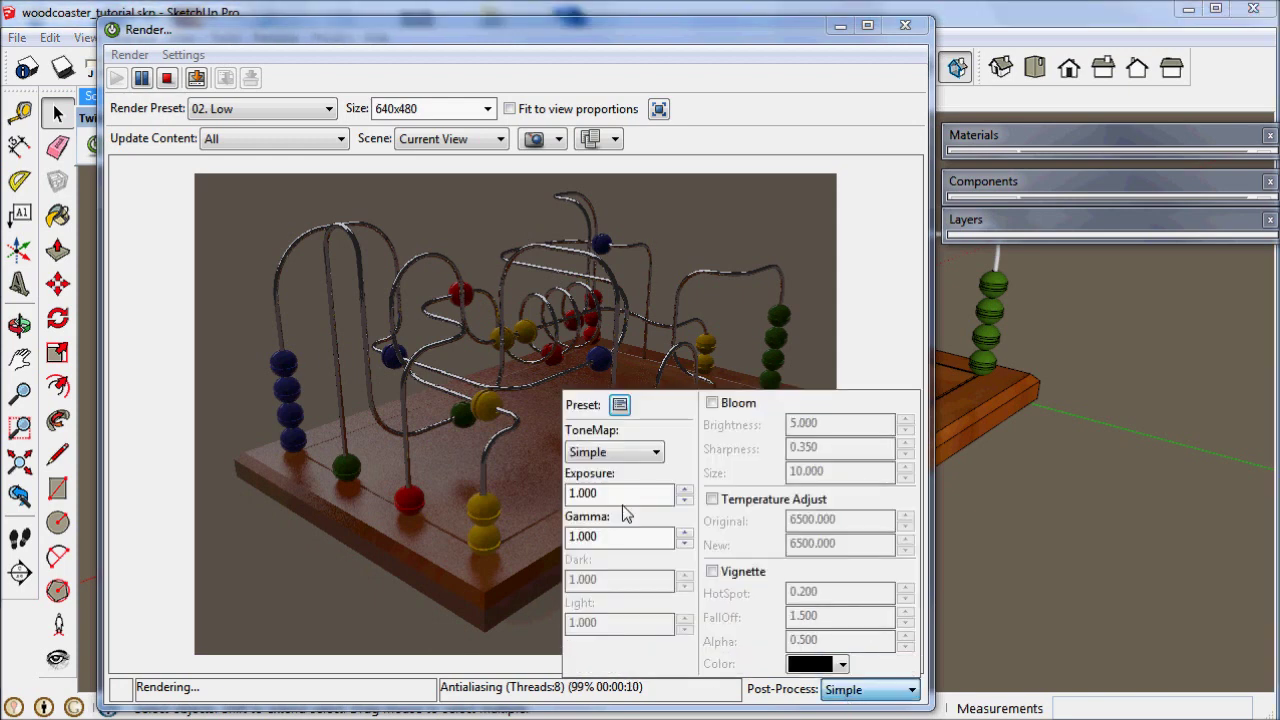
{"action": "type", "text": "1.5"}
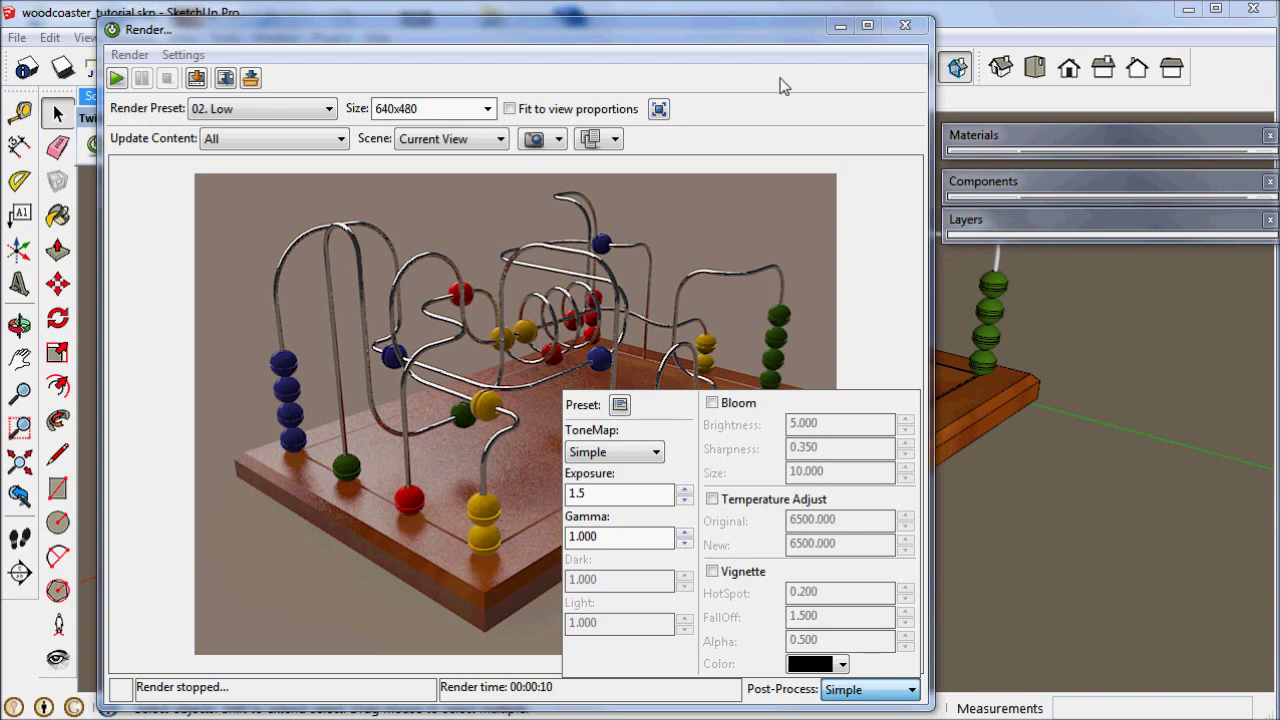
{"action": "left_click", "coordinate": [772, 34]}
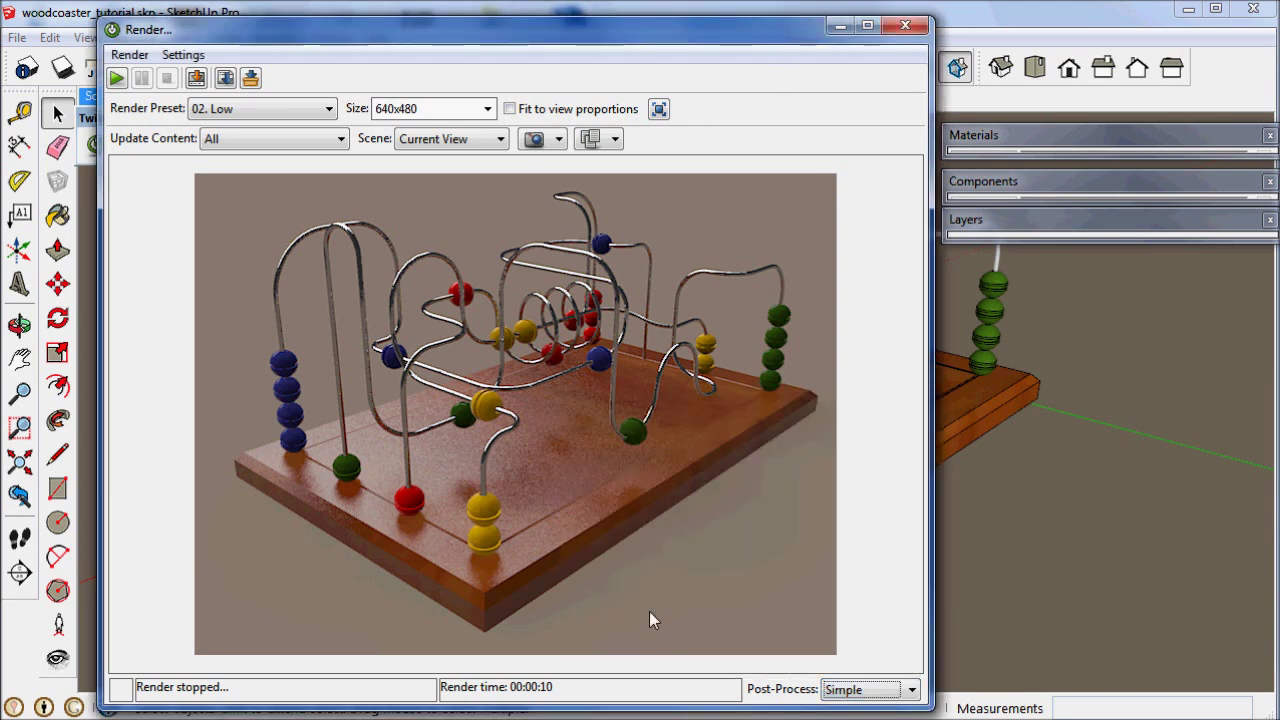
Check the exposure setting, then close the render window without saving
{"action": "left_click", "coordinate": [862, 700]}
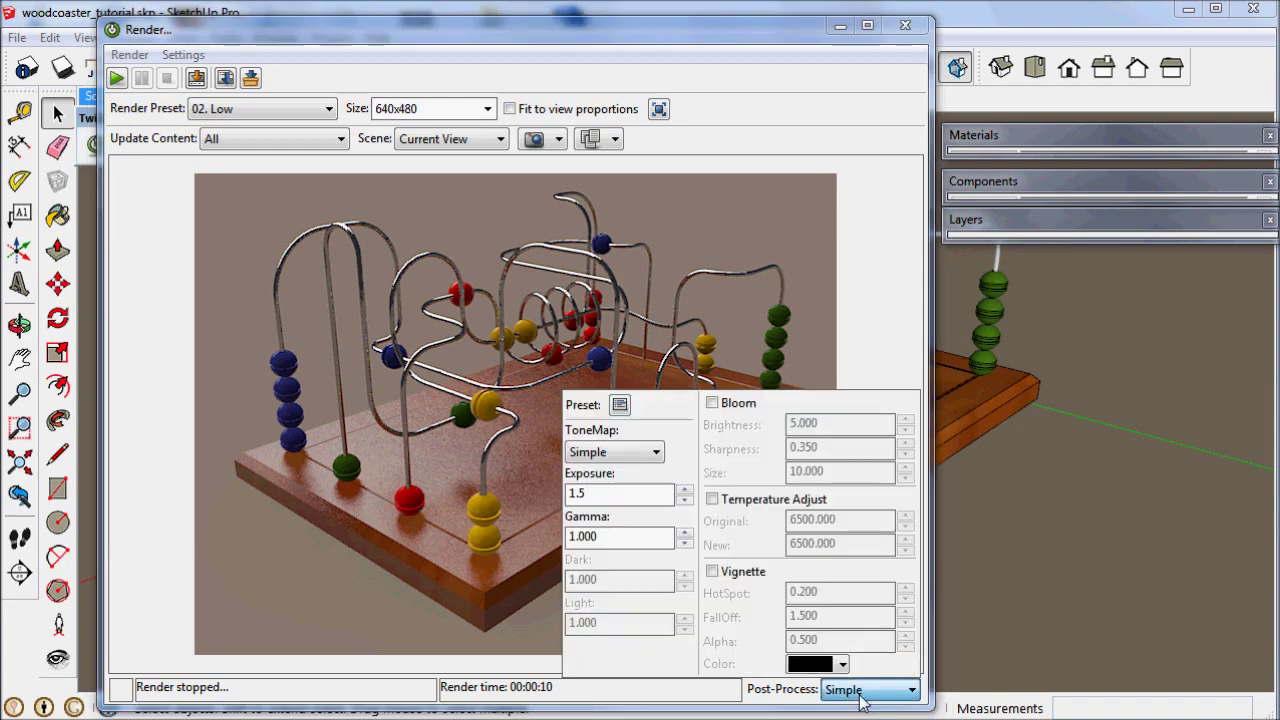
{"action": "left_click", "coordinate": [738, 288]}
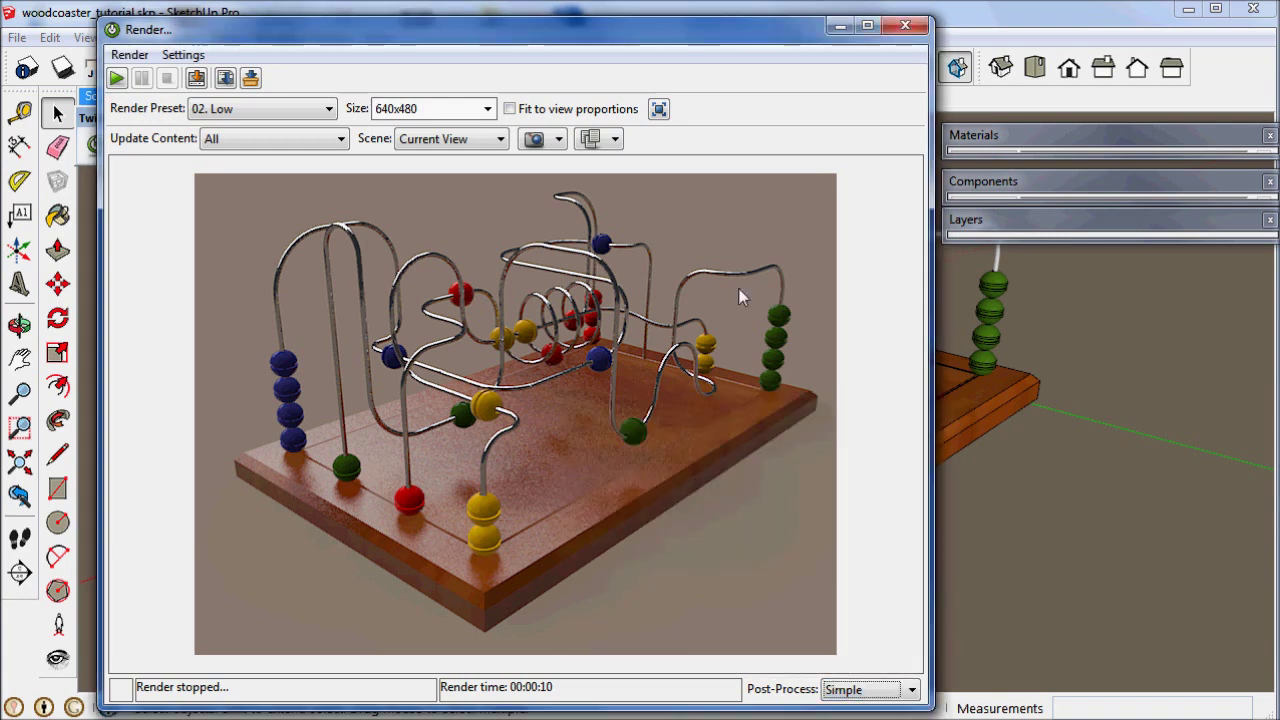
{"action": "left_click", "coordinate": [906, 25]}
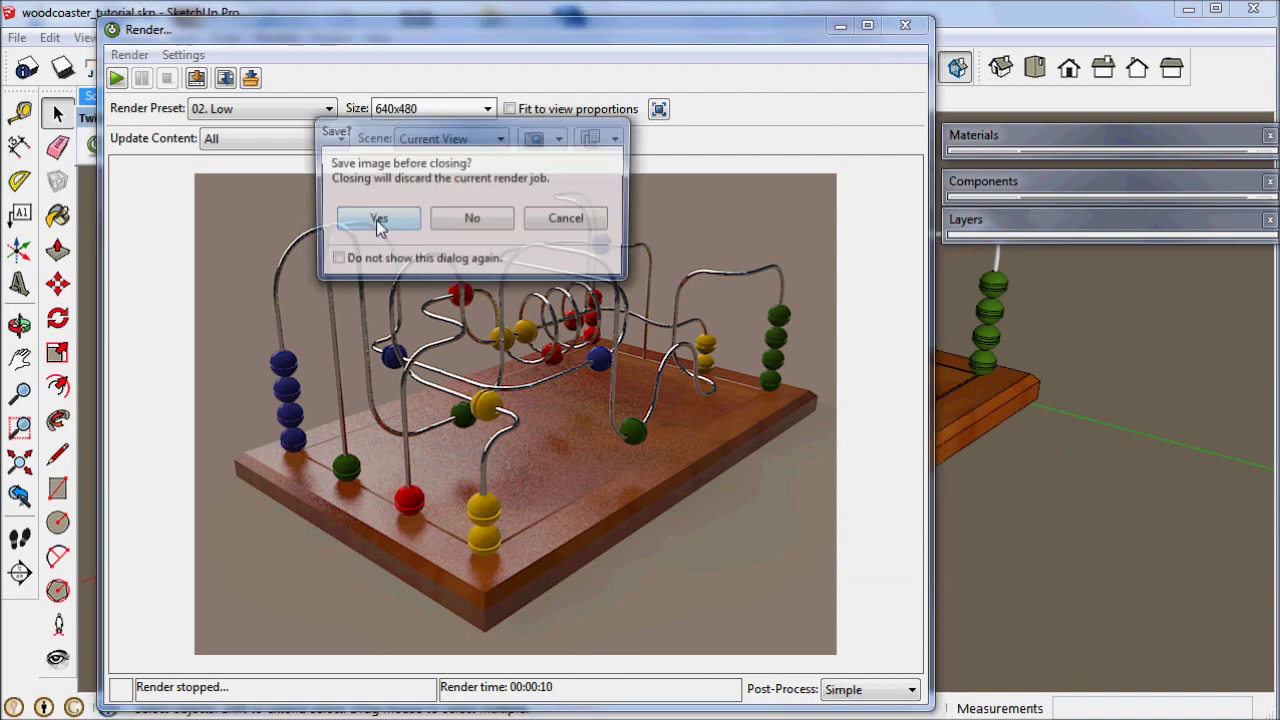
{"action": "left_click", "coordinate": [463, 220]}
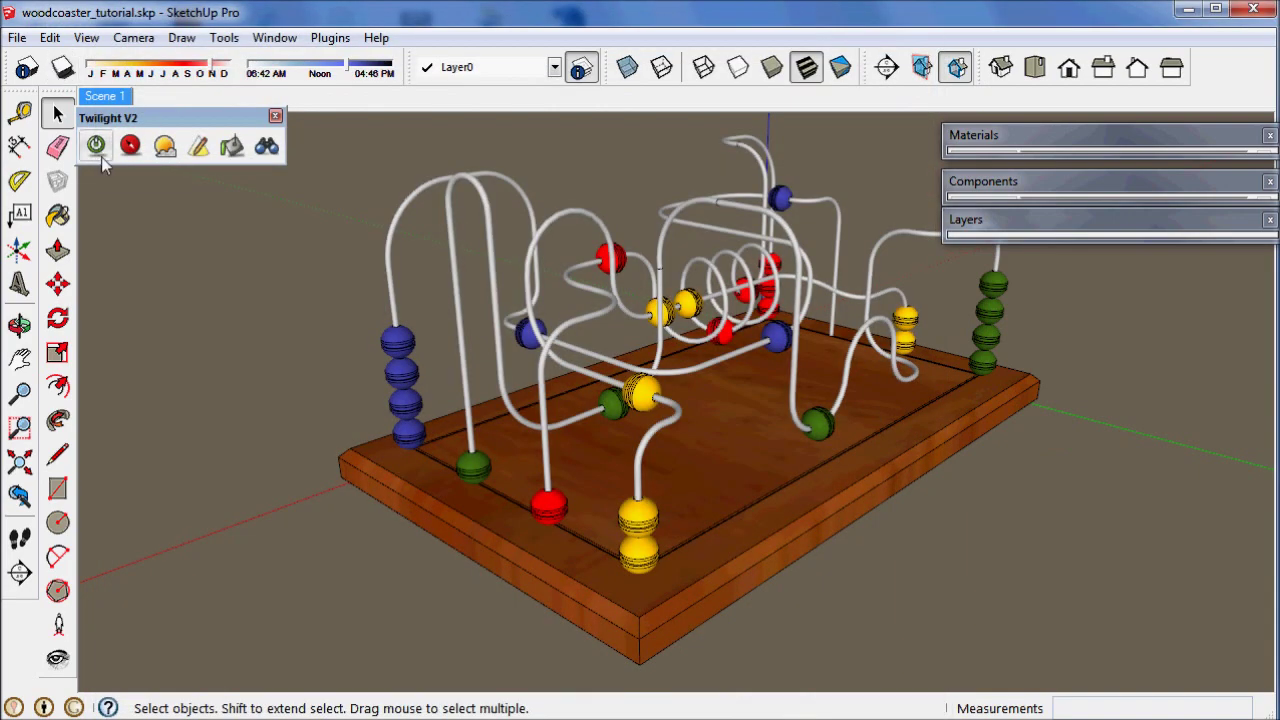
Open Twilight's material editor and sample the base's Wood_Grain_RichStain material from Scene 1
{"action": "left_click", "coordinate": [230, 147]}
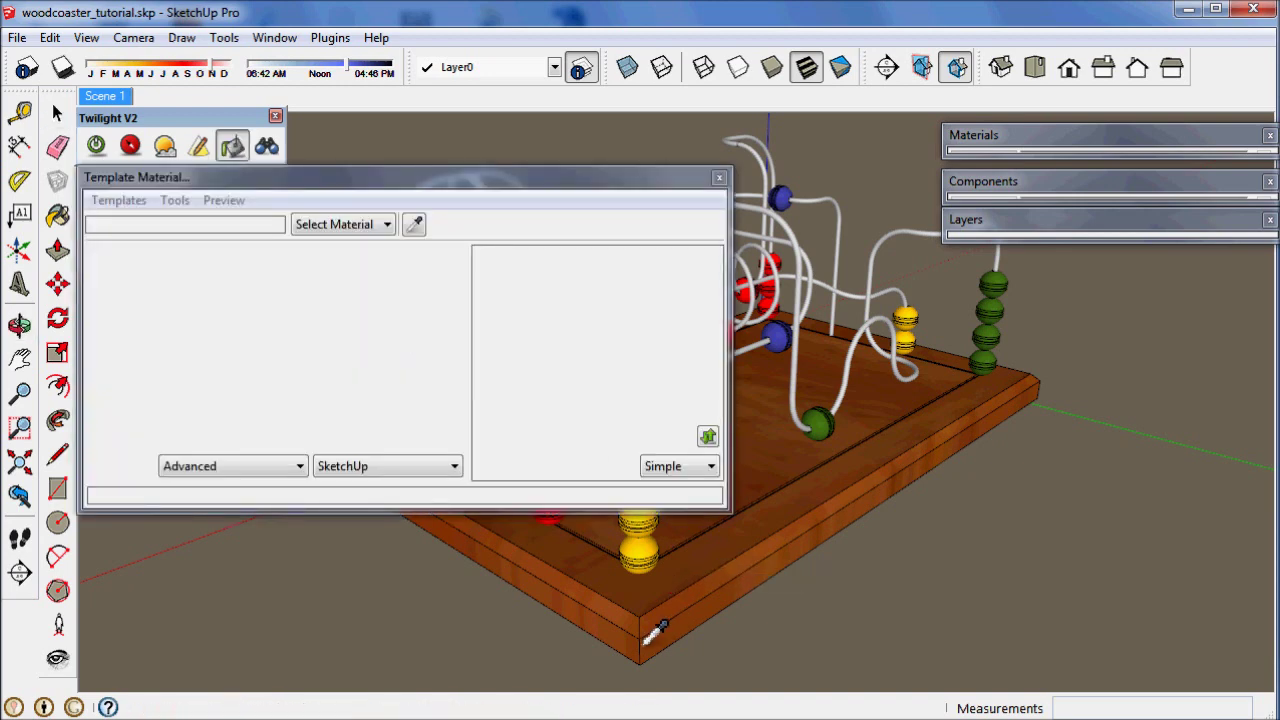
{"action": "scroll", "coordinate": [648, 640], "scroll_direction": "up", "scroll_amount": 5}
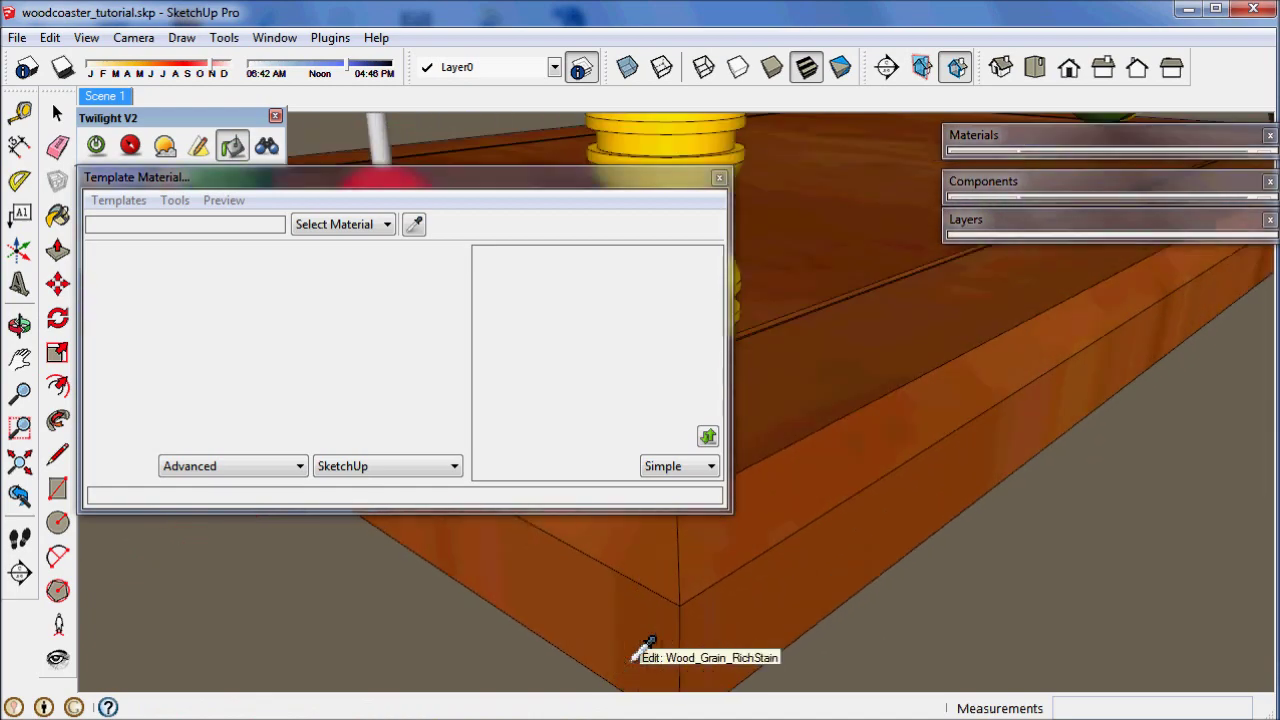
{"action": "middle_click_drag", "start_coordinate": [686, 623], "coordinate": [754, 628]}
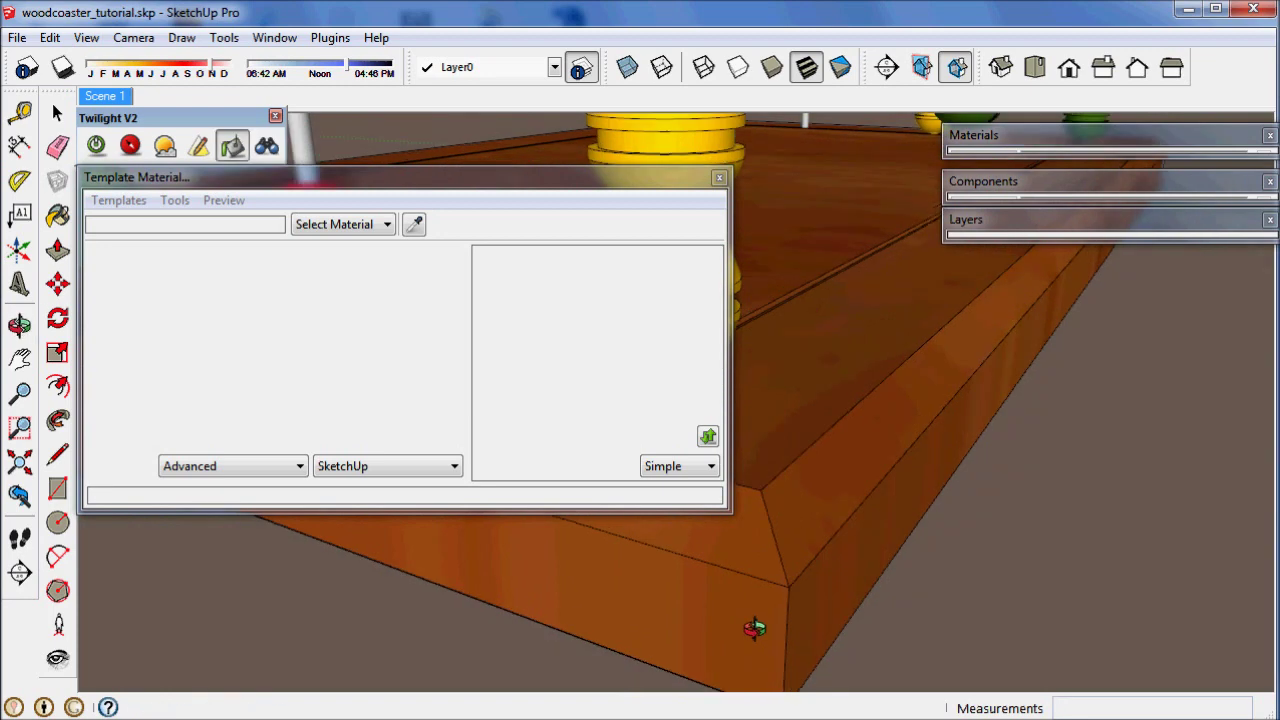
{"action": "scroll", "coordinate": [980, 394], "scroll_direction": "up", "scroll_amount": 1}
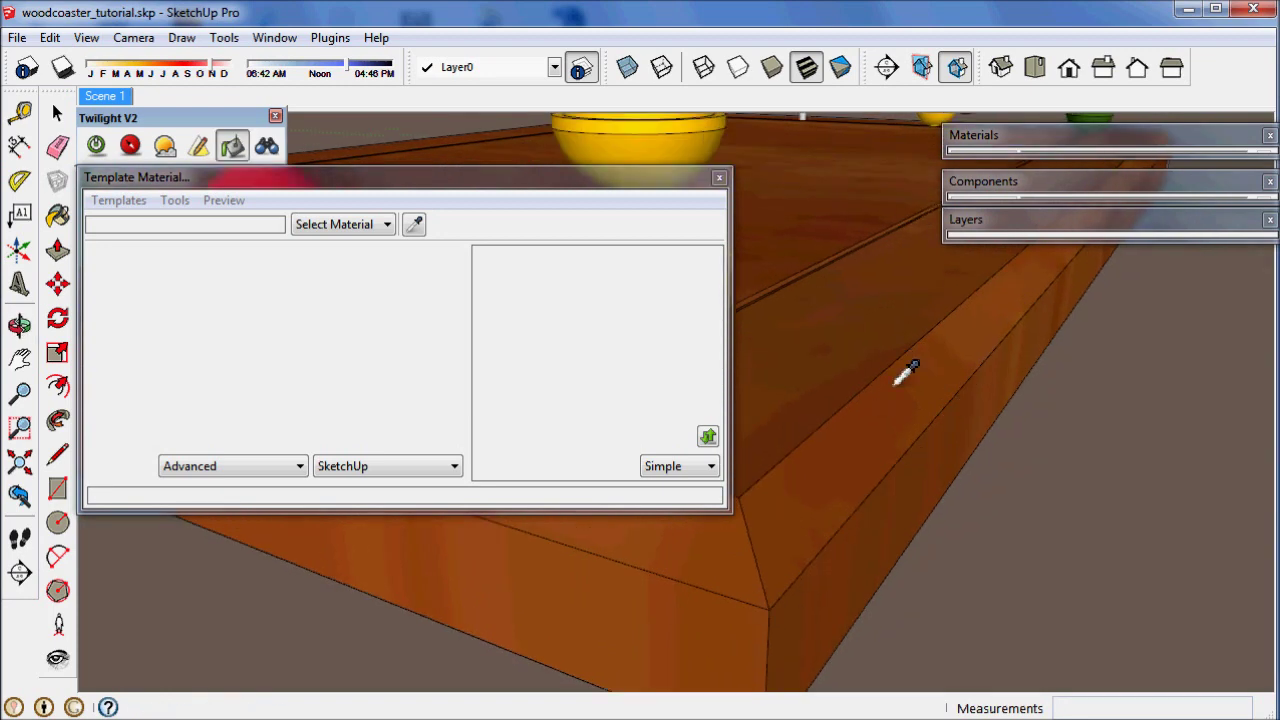
{"action": "middle_click_drag", "start_coordinate": [930, 458], "coordinate": [818, 450]}
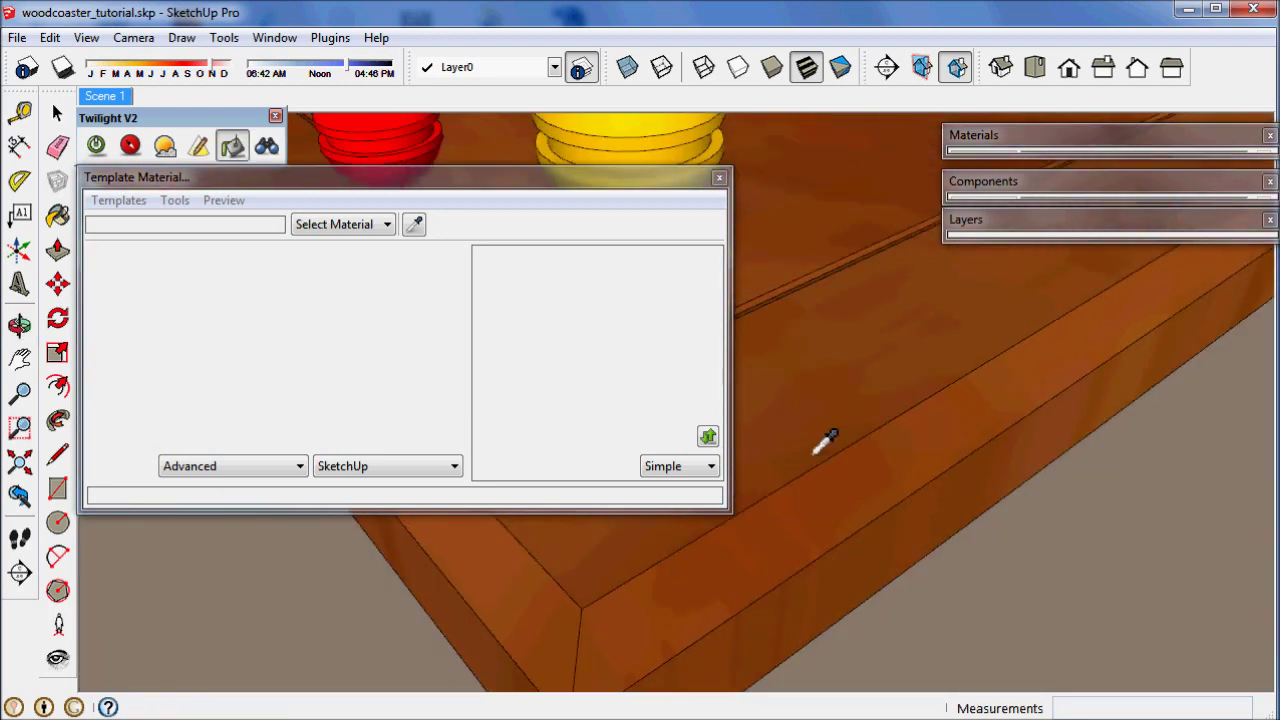
{"action": "scroll", "coordinate": [825, 440], "scroll_direction": "down", "scroll_amount": 3}
{"action": "left_click", "coordinate": [106, 96]}
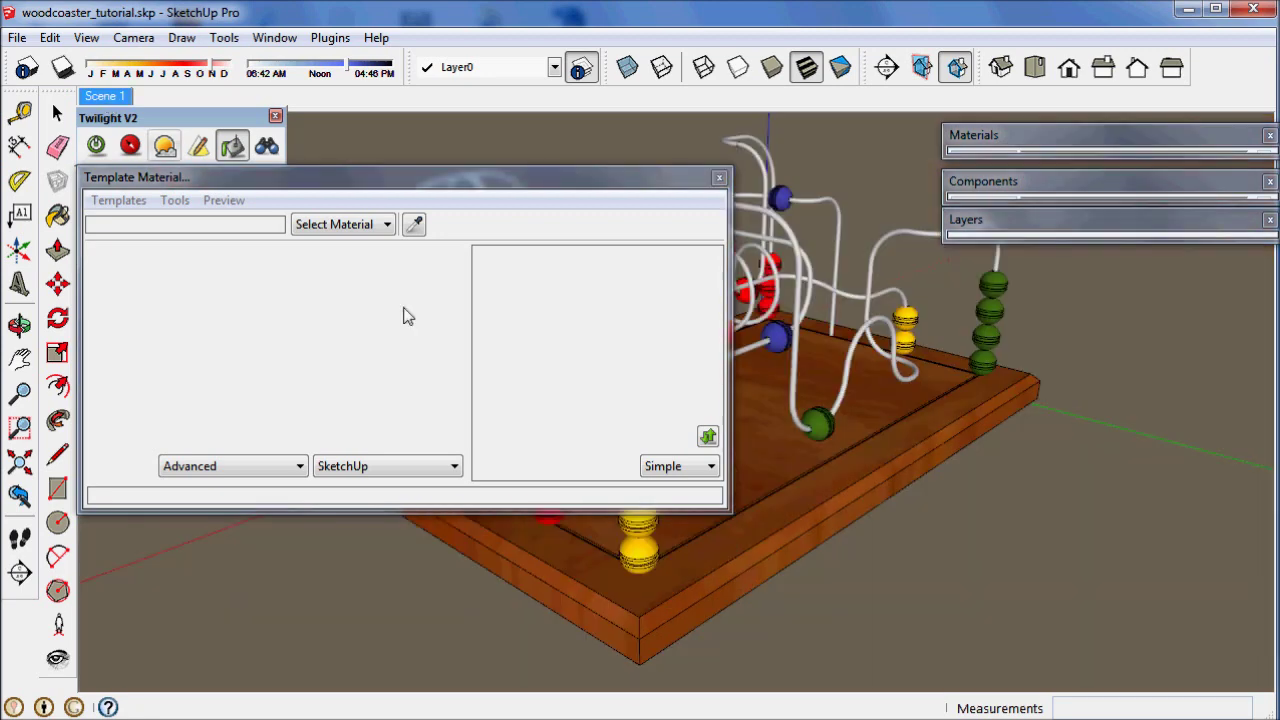
{"action": "left_click", "coordinate": [692, 584]}
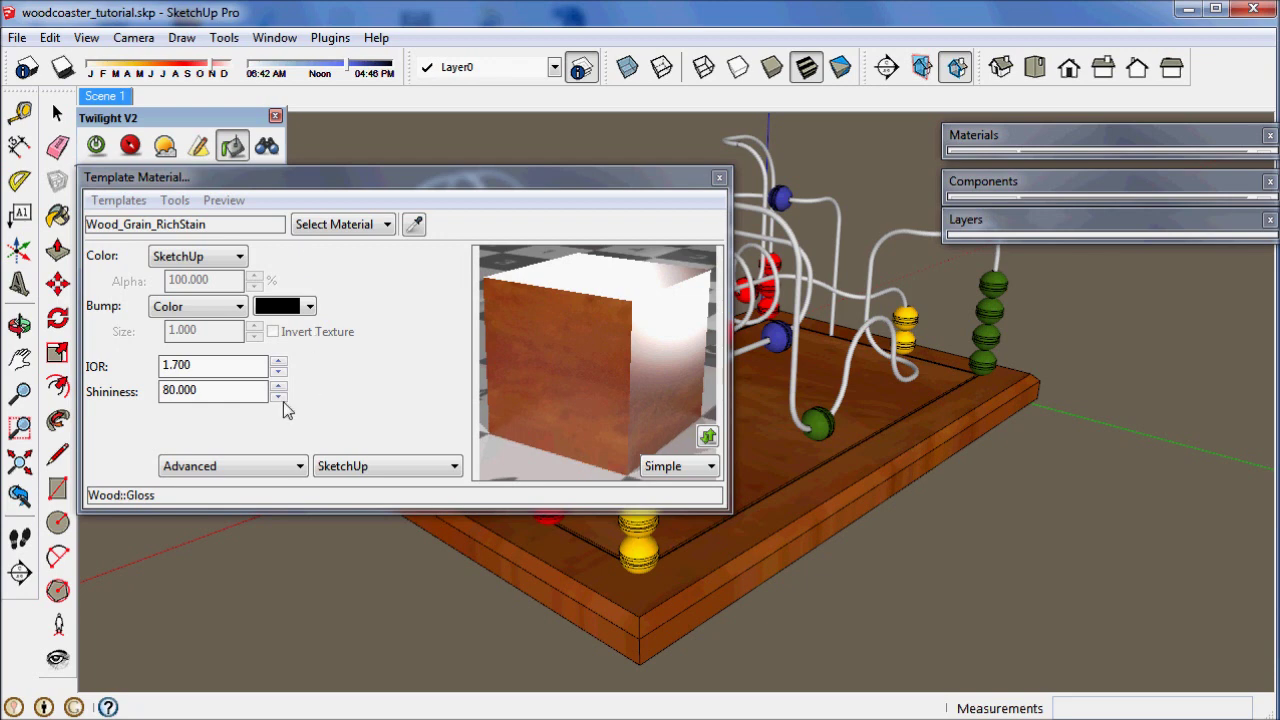
Enable Weld Vertices for the wood with a 30-degree hard edge angle
{"action": "left_click", "coordinate": [270, 470]}
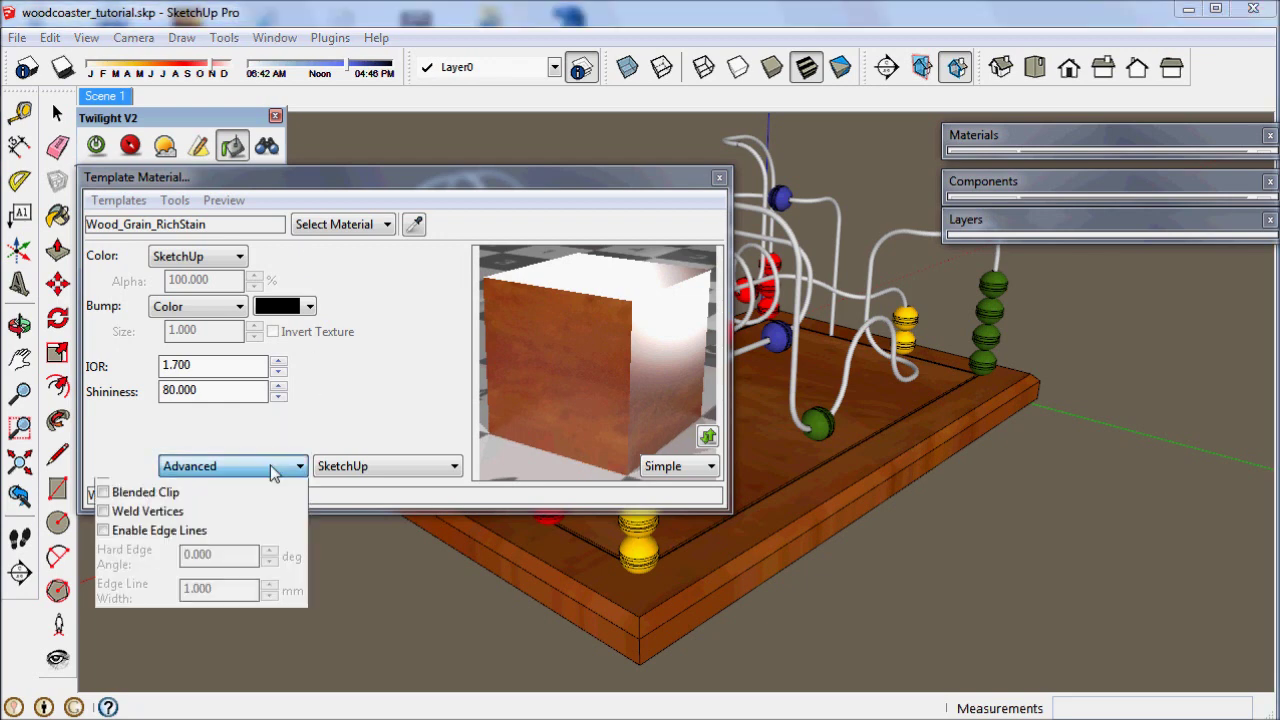
{"action": "left_click", "coordinate": [104, 527]}
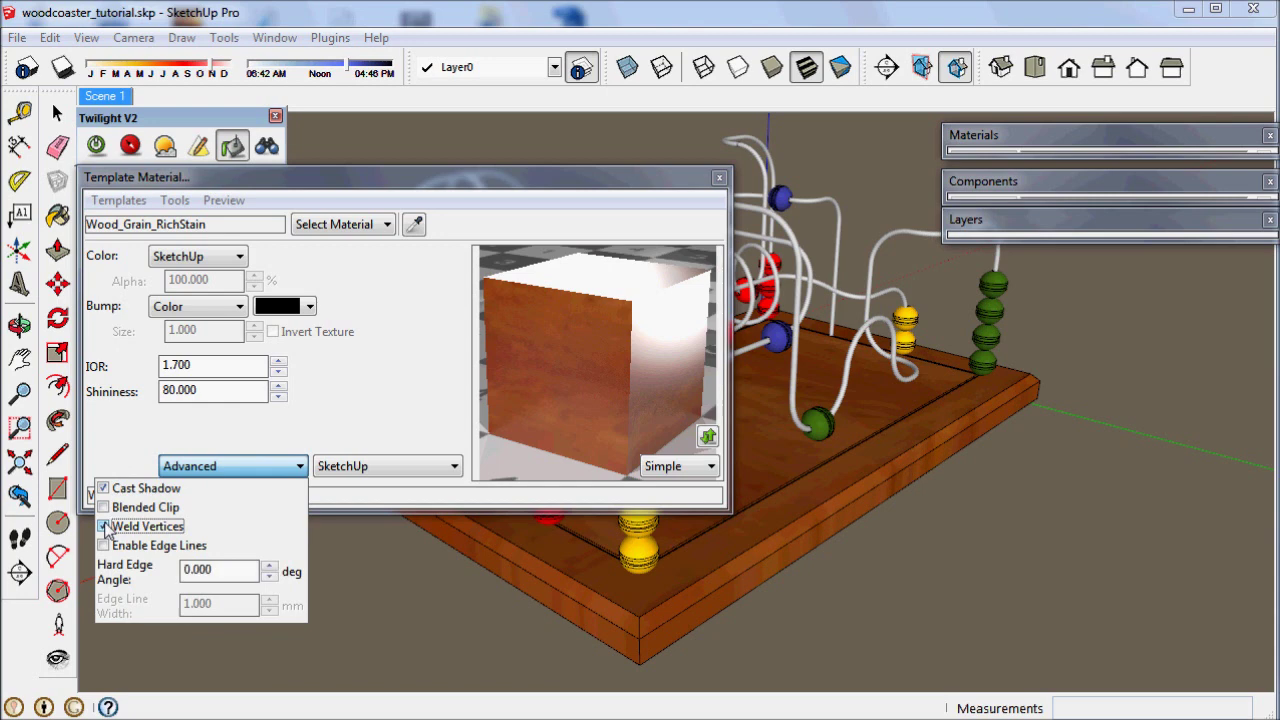
{"action": "double_click", "coordinate": [208, 569]}
{"action": "type", "text": "30"}
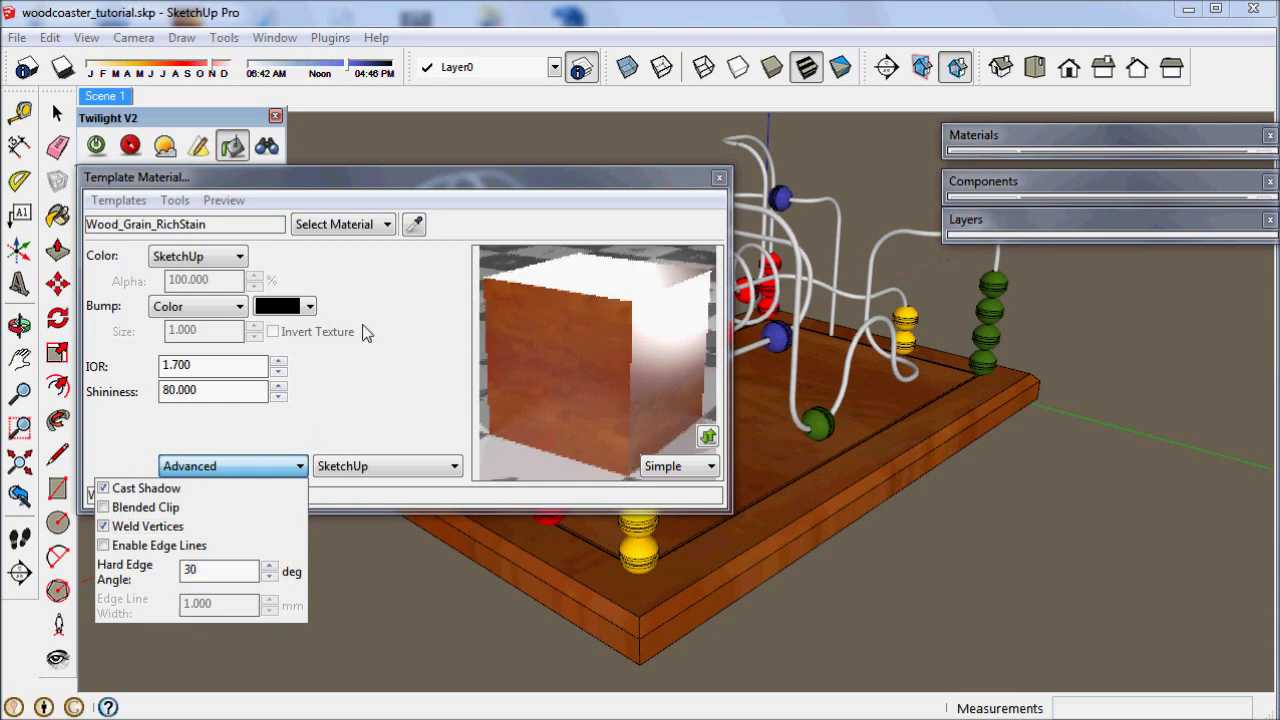
{"action": "left_click", "coordinate": [428, 286]}
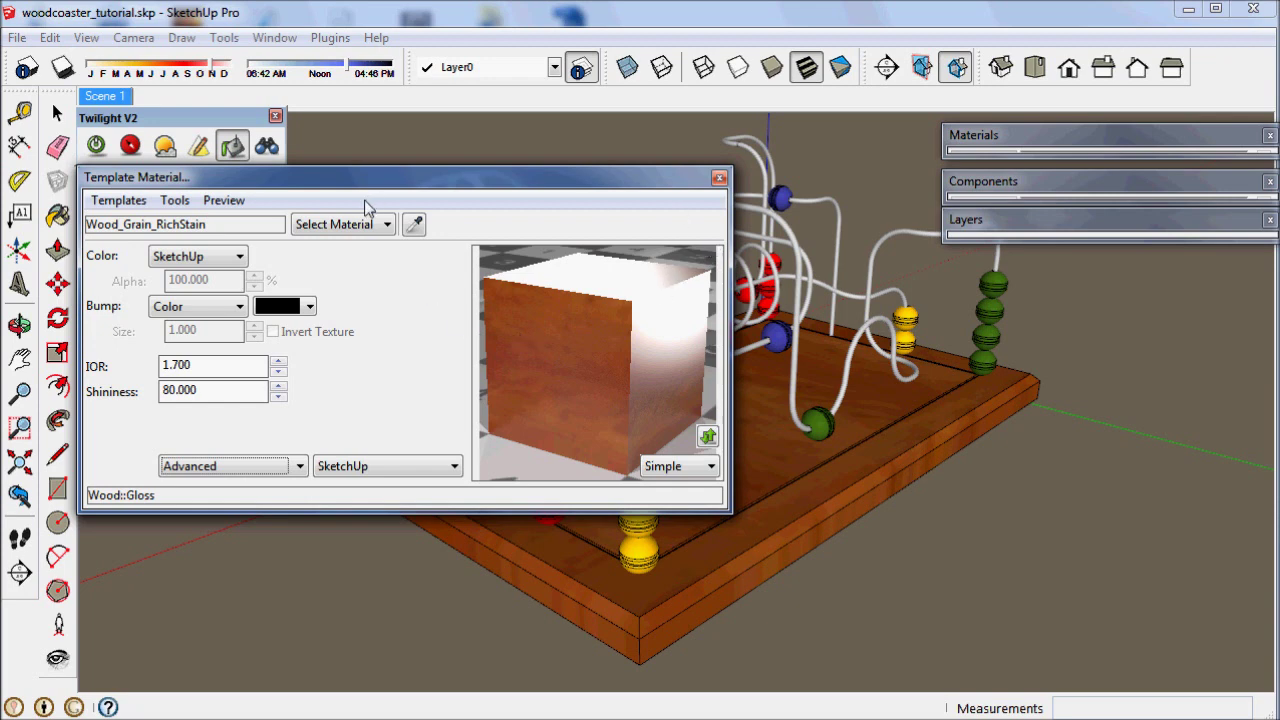
{"action": "left_click", "coordinate": [172, 203]}
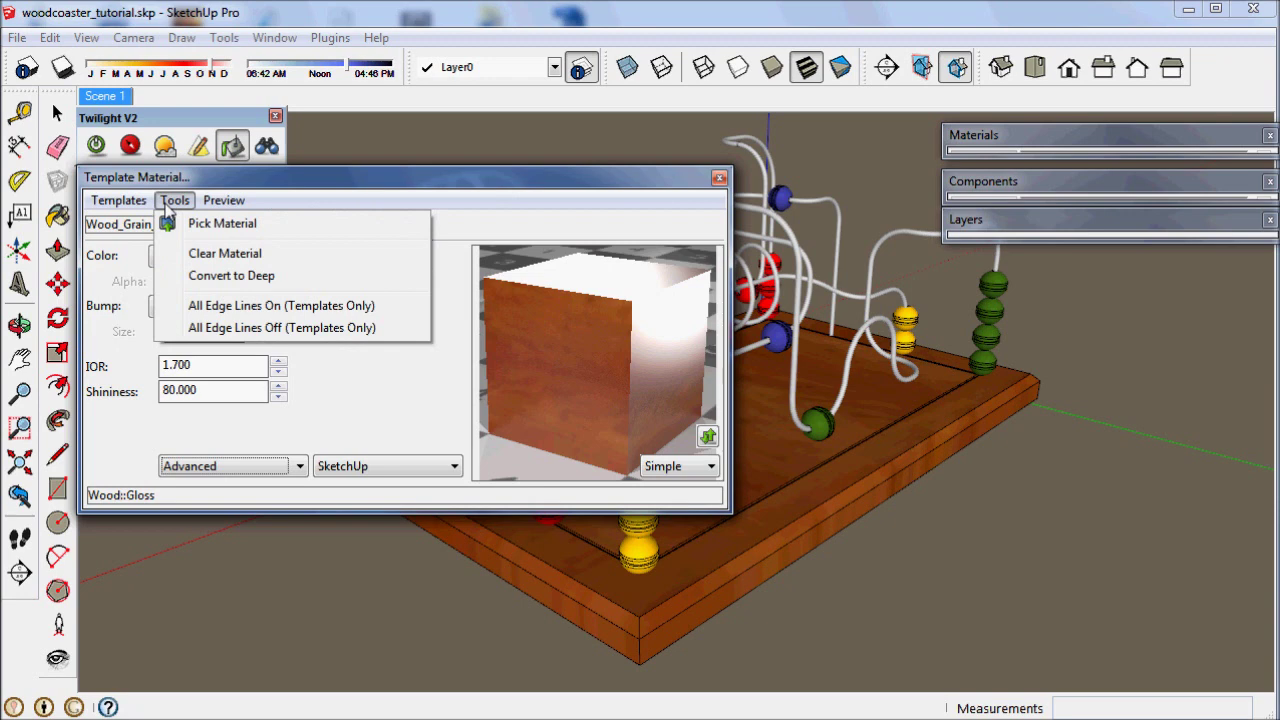
Convert Wood_Grain_RichStain to a deep material and add a Bevel modifier under Bump
{"action": "left_click", "coordinate": [228, 276]}
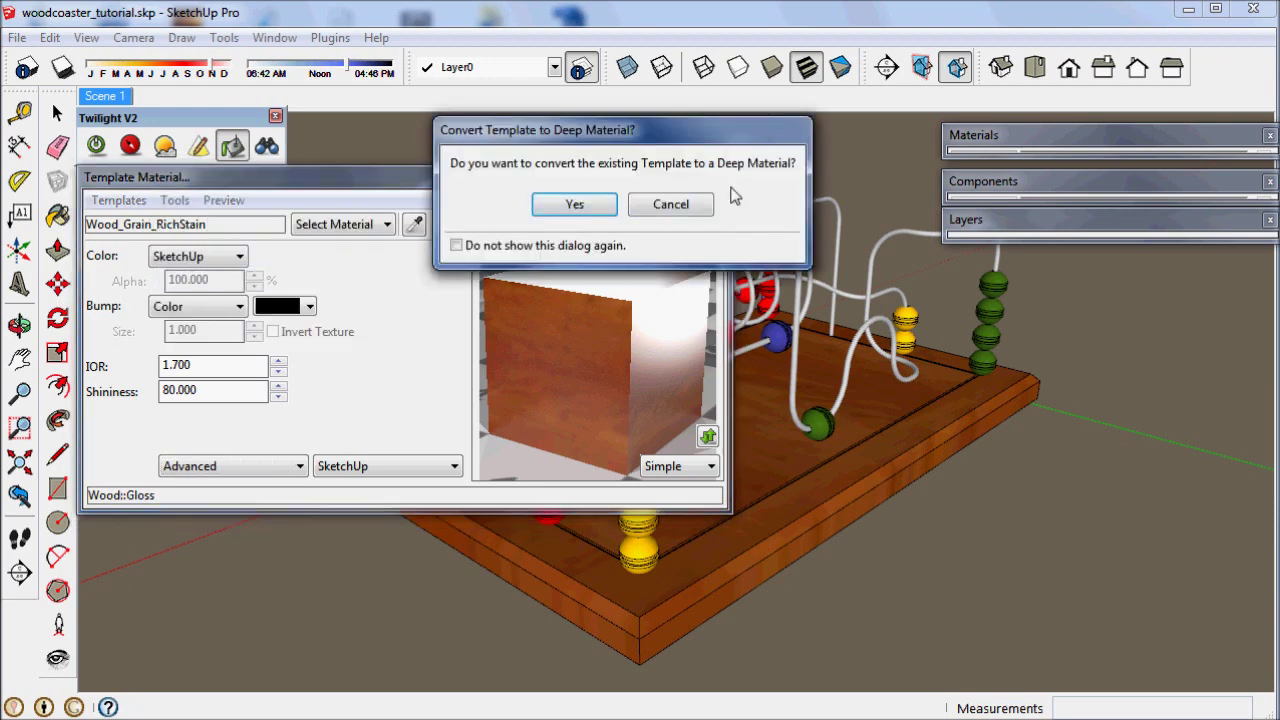
{"action": "left_click", "coordinate": [590, 206]}
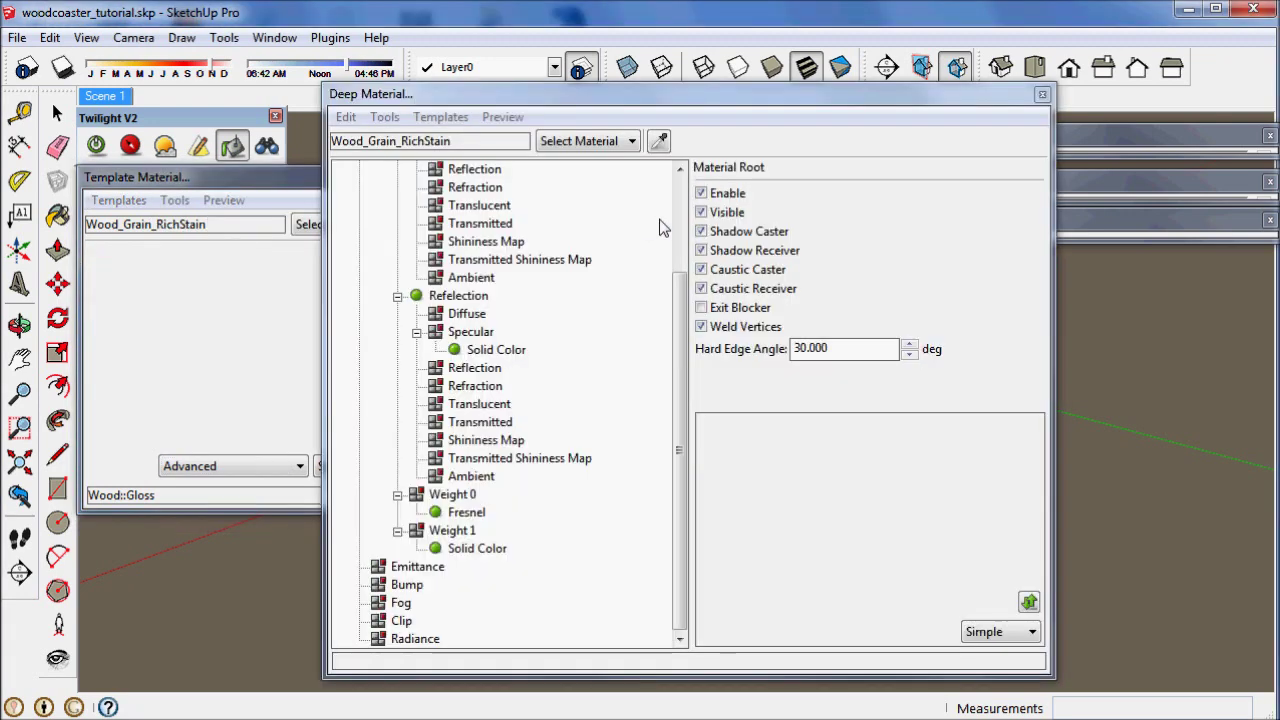
{"action": "left_click", "coordinate": [406, 585]}
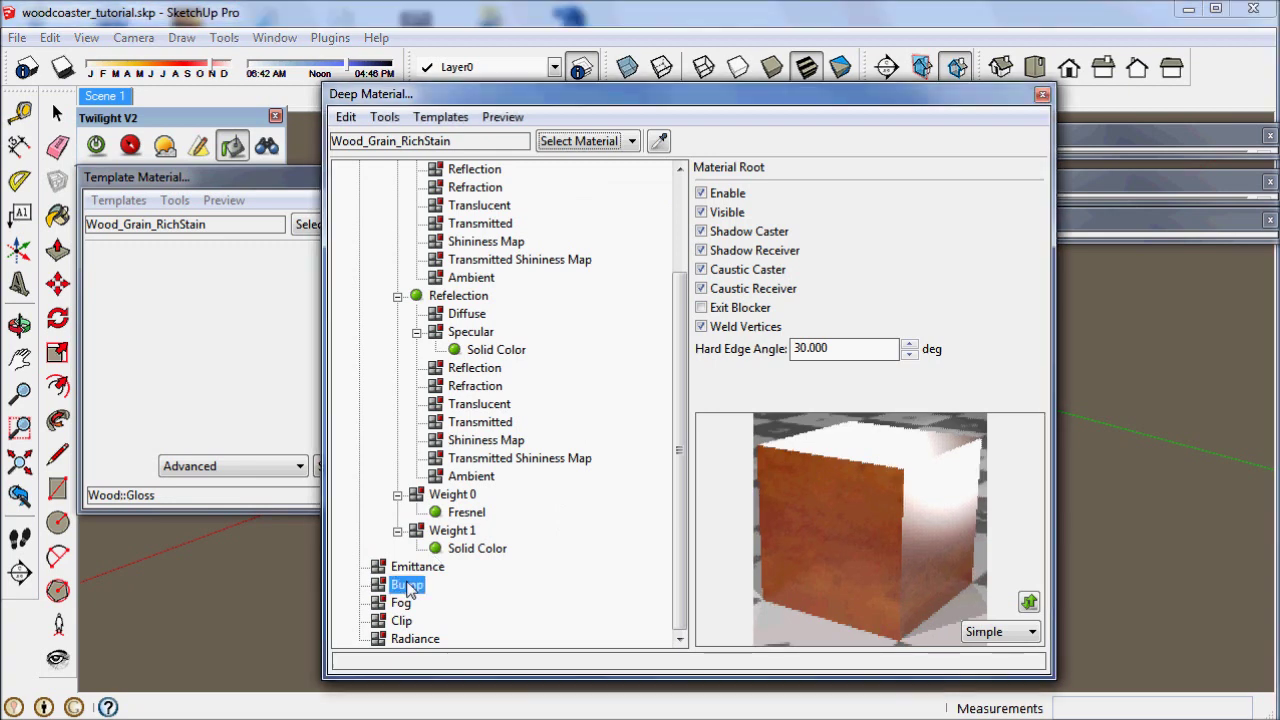
{"action": "right_click", "coordinate": [408, 587]}
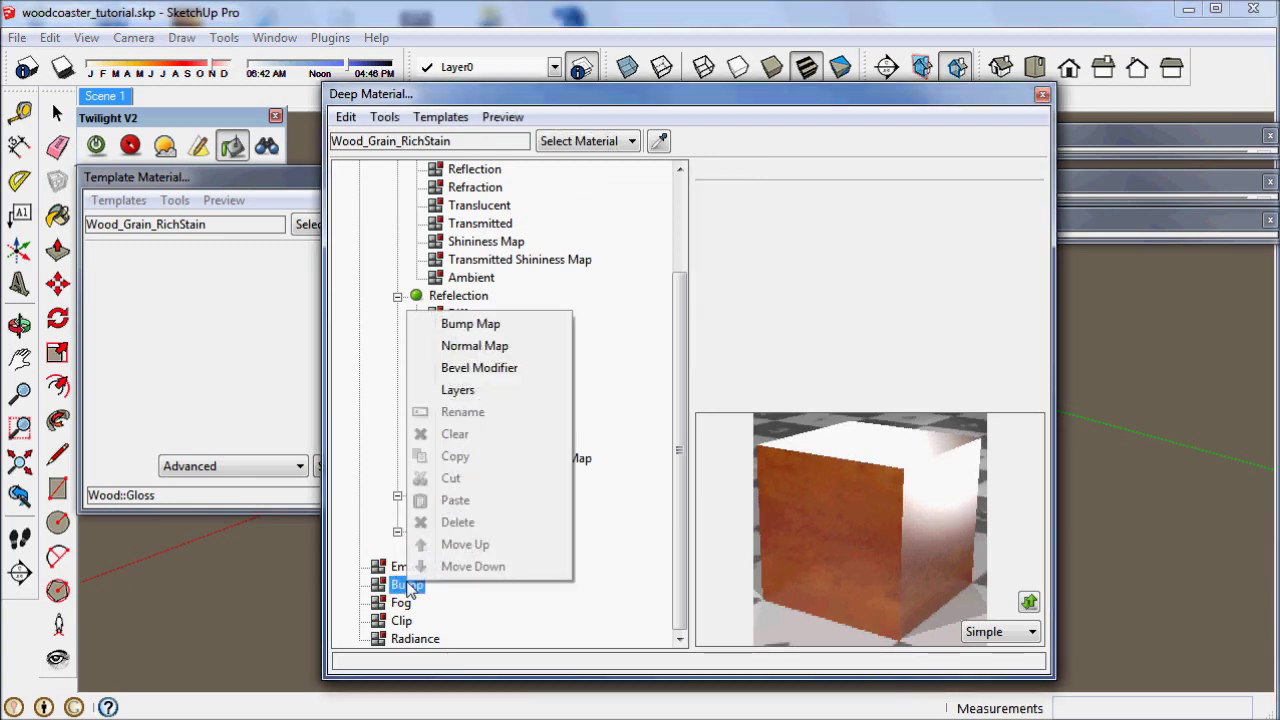
{"action": "left_click", "coordinate": [458, 368]}
Preview the material on the ball-in-cube and checkered studio scenes, then the plain cube
{"action": "left_click", "coordinate": [836, 196]}
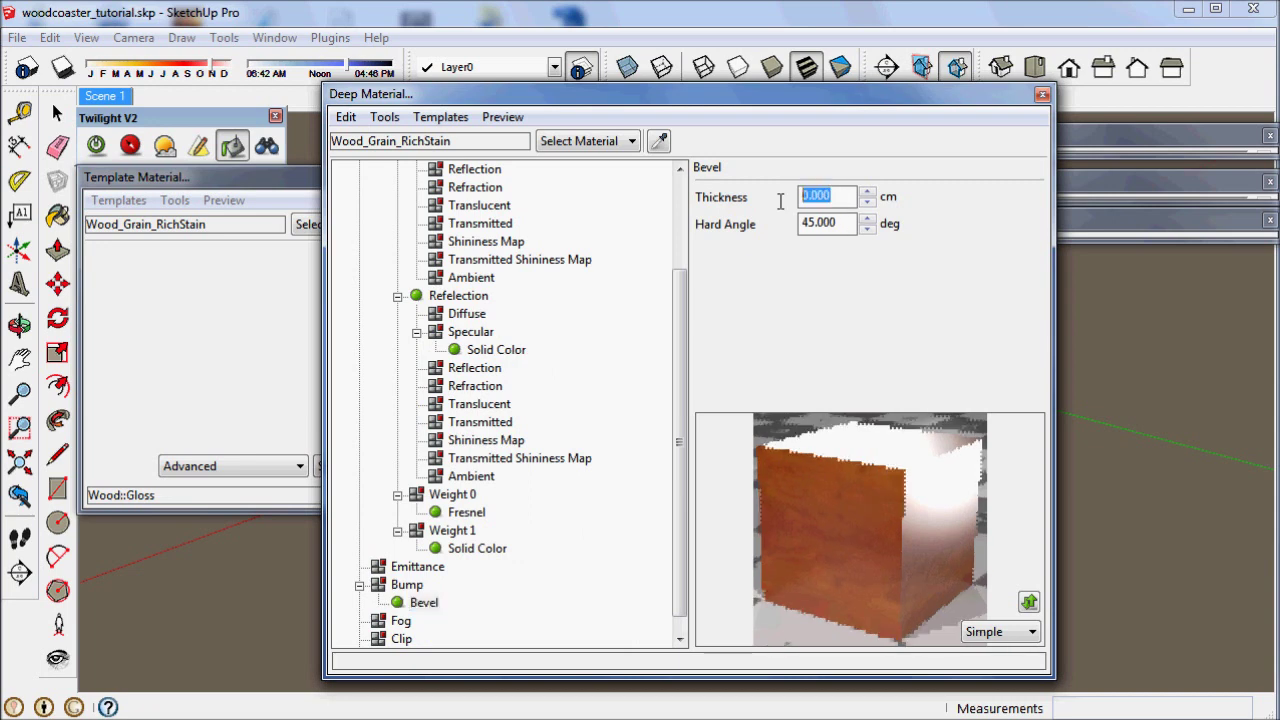
{"action": "left_click", "coordinate": [502, 117]}
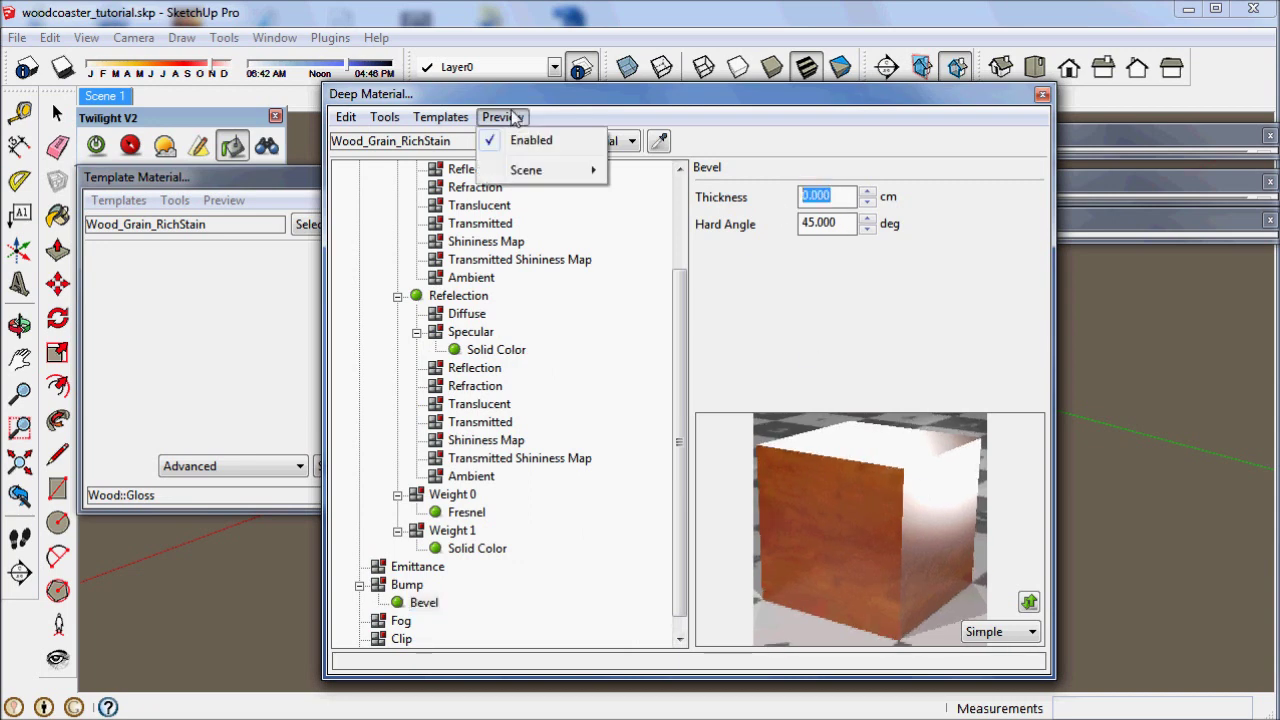
{"action": "mouse_move", "coordinate": [551, 174]}
{"action": "left_click", "coordinate": [690, 170]}
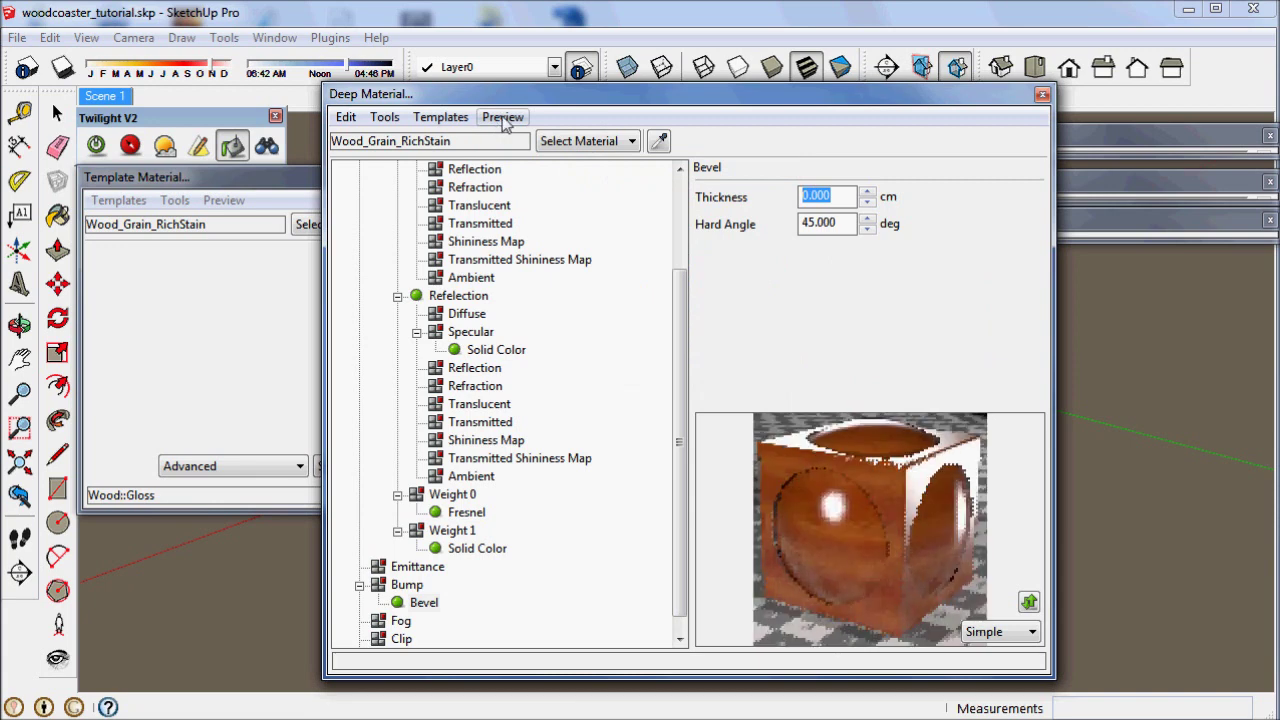
{"action": "left_click", "coordinate": [502, 117]}
{"action": "mouse_move", "coordinate": [546, 178]}
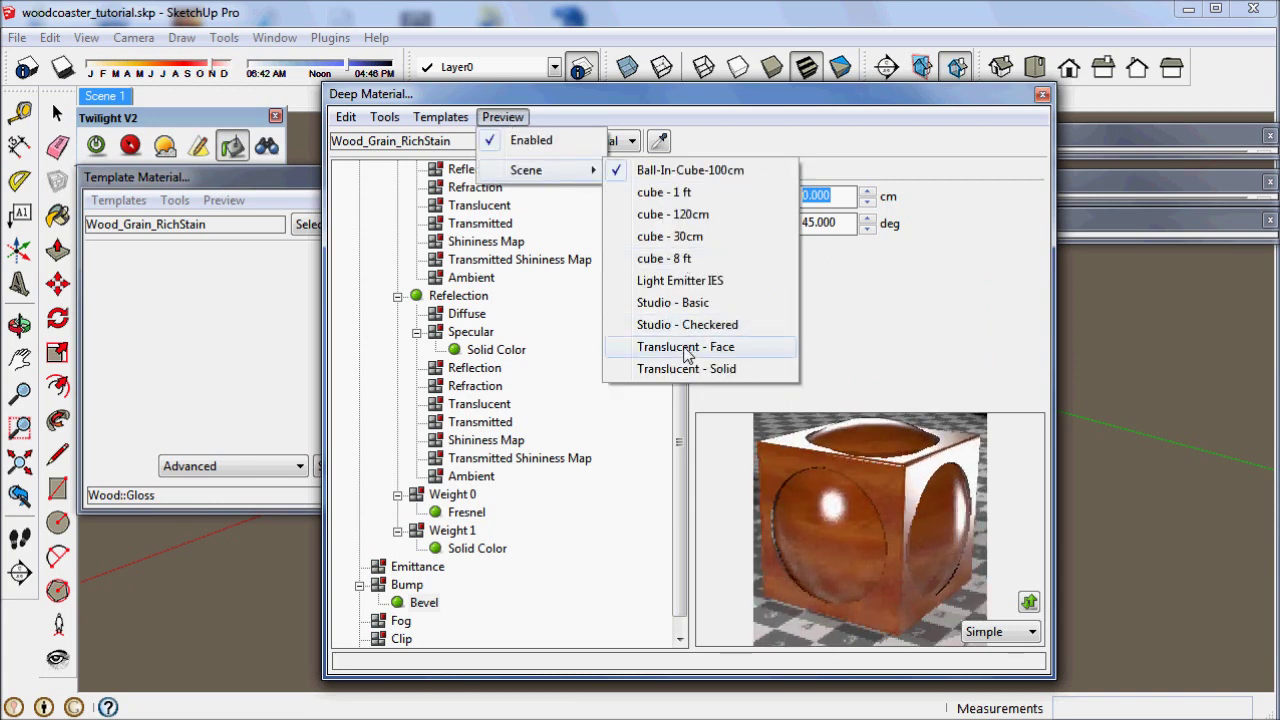
{"action": "left_click", "coordinate": [690, 325]}
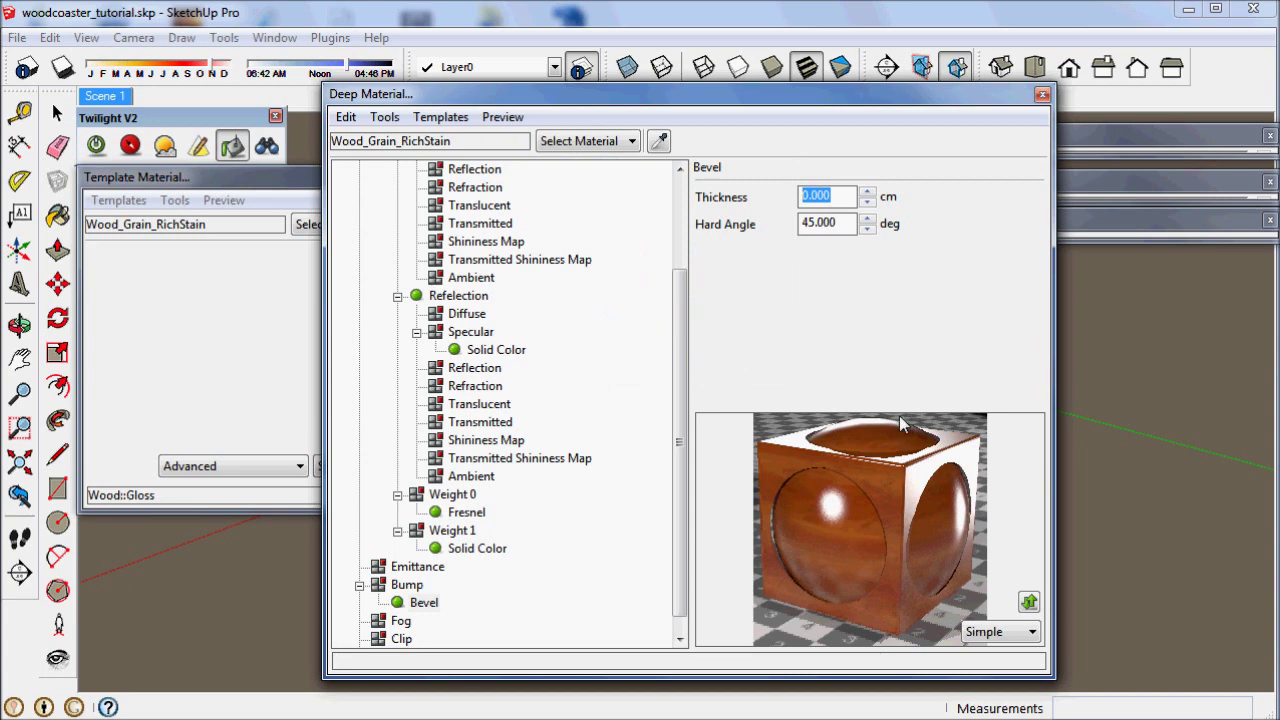
{"action": "left_click", "coordinate": [502, 117]}
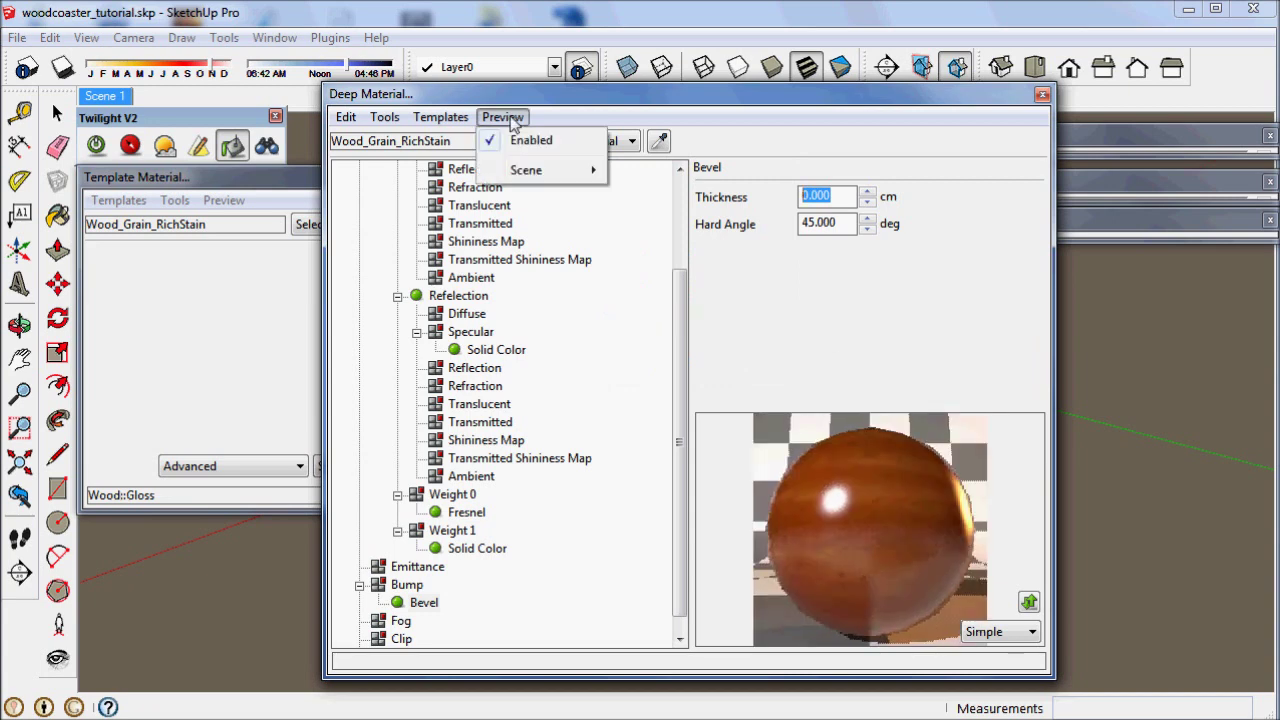
{"action": "mouse_move", "coordinate": [544, 173]}
{"action": "left_click", "coordinate": [882, 425]}
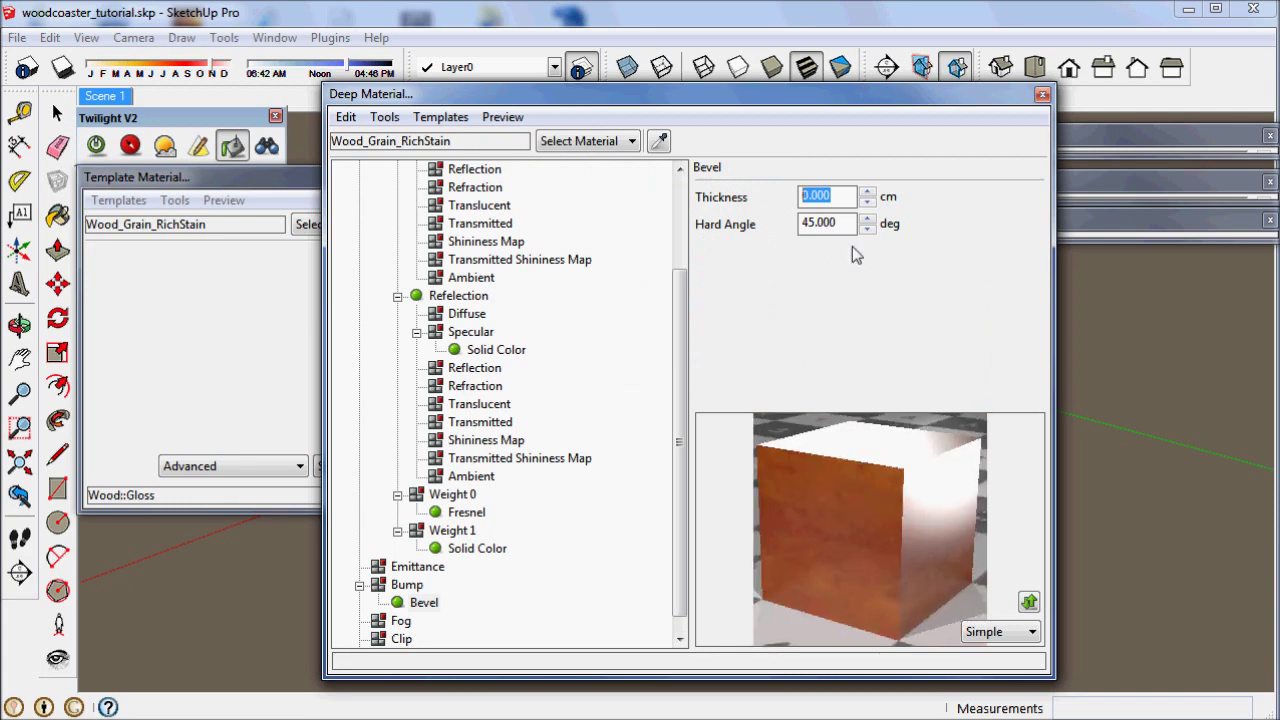
Set the bevel thickness to .2 cm and close the Deep Material editor
{"action": "type", "text": "1"}
{"action": "key", "text": "Return"}
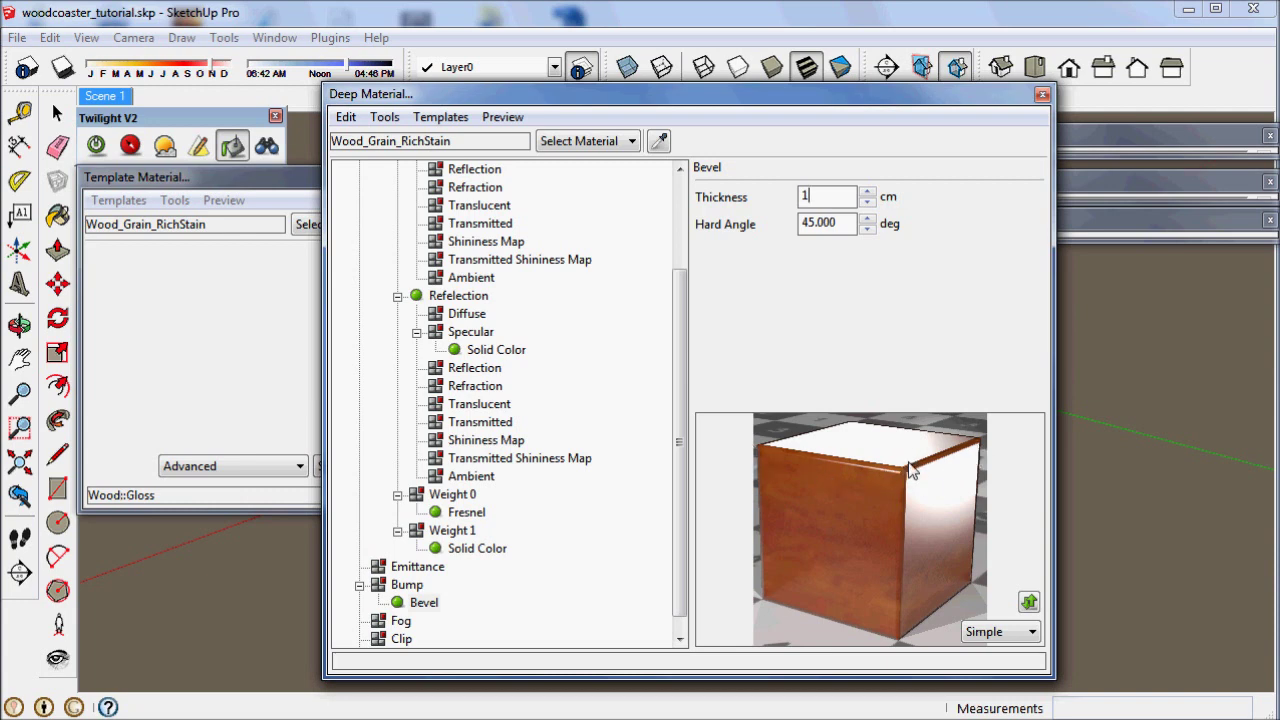
{"action": "left_click_drag", "start_coordinate": [829, 197], "coordinate": [764, 198]}
{"action": "left_click", "coordinate": [1042, 97]}
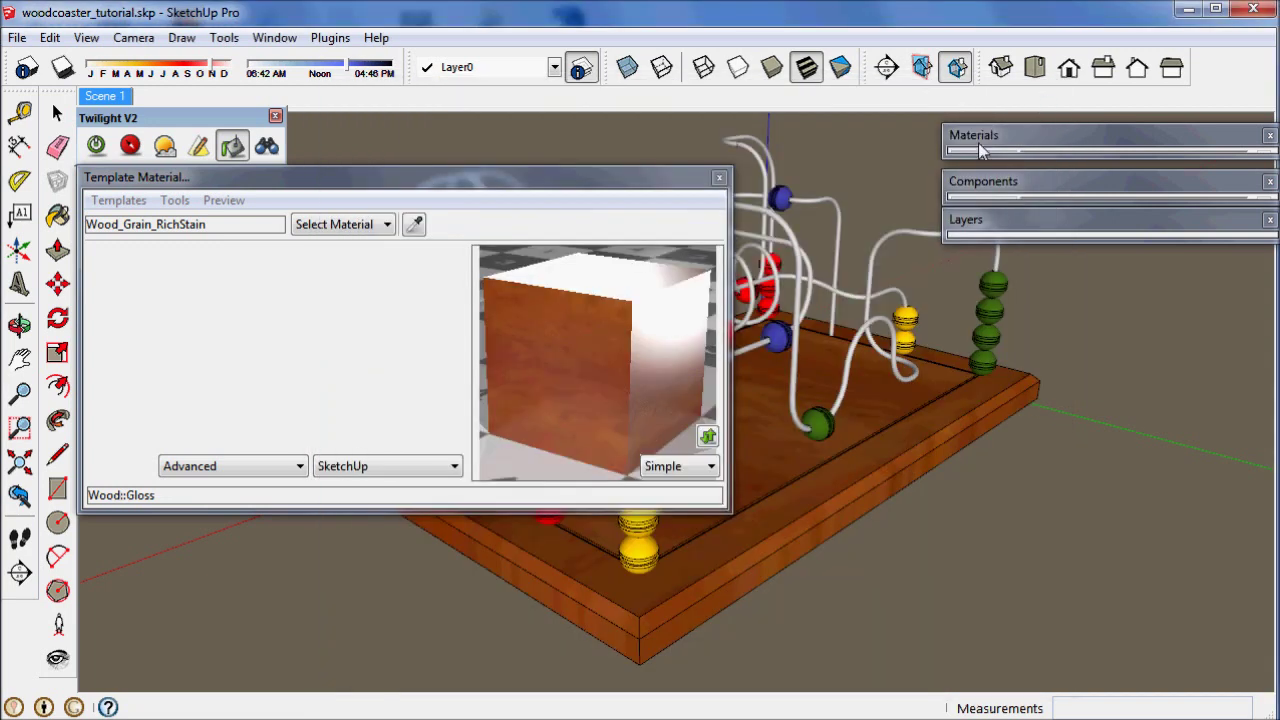
Test-render a close-up of the bevelled board corner with the 02. Low preset
{"action": "left_click", "coordinate": [719, 179]}
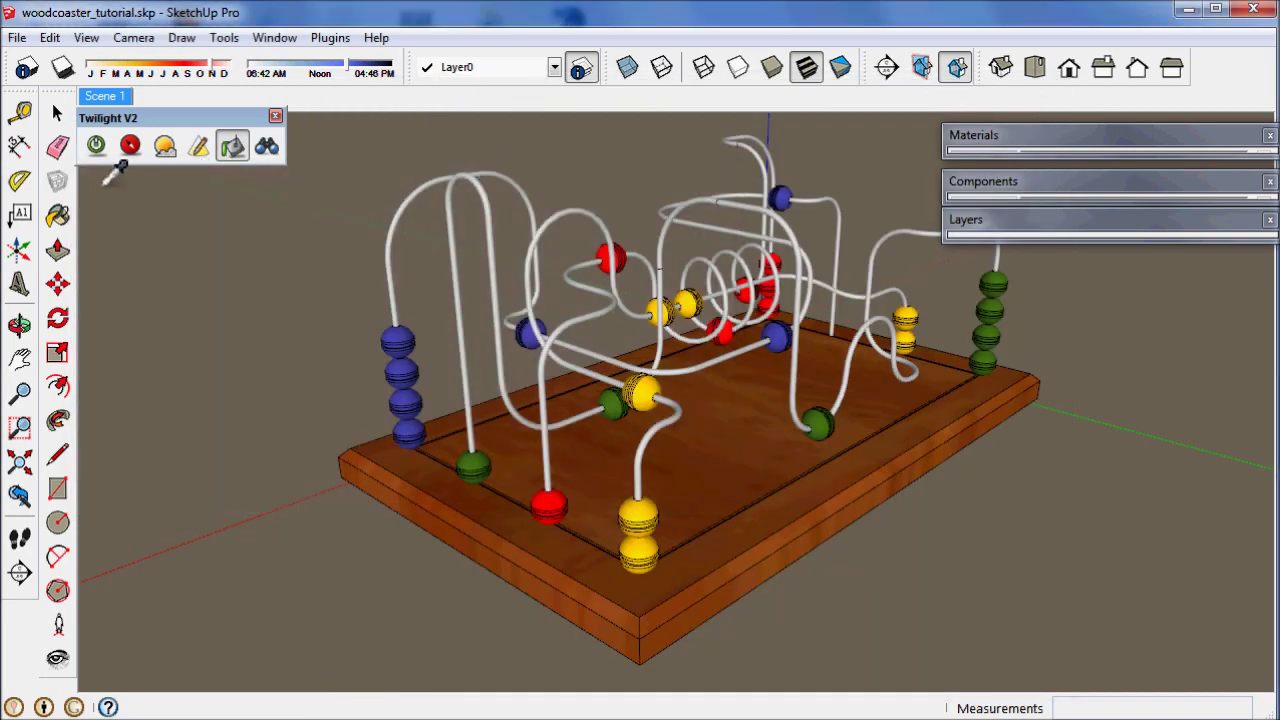
{"action": "scroll", "coordinate": [612, 655], "scroll_direction": "up", "scroll_amount": 6}
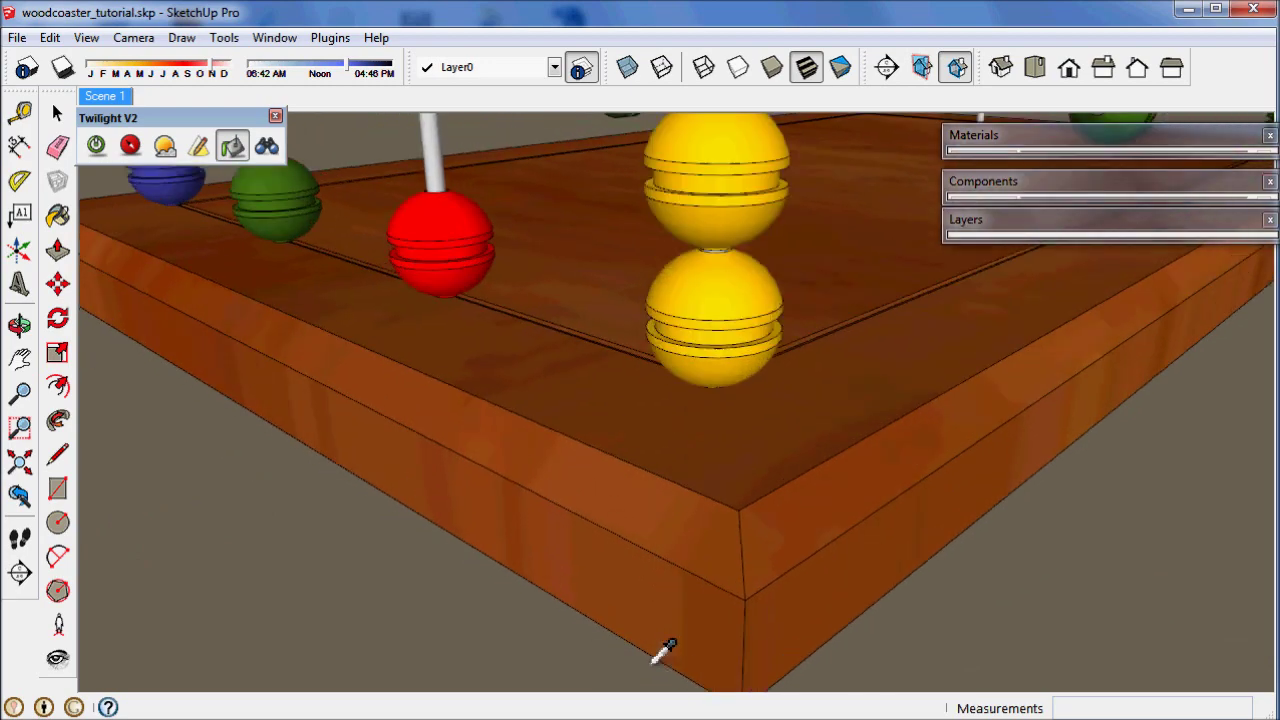
{"action": "scroll", "coordinate": [711, 551], "scroll_direction": "down", "scroll_amount": 3}
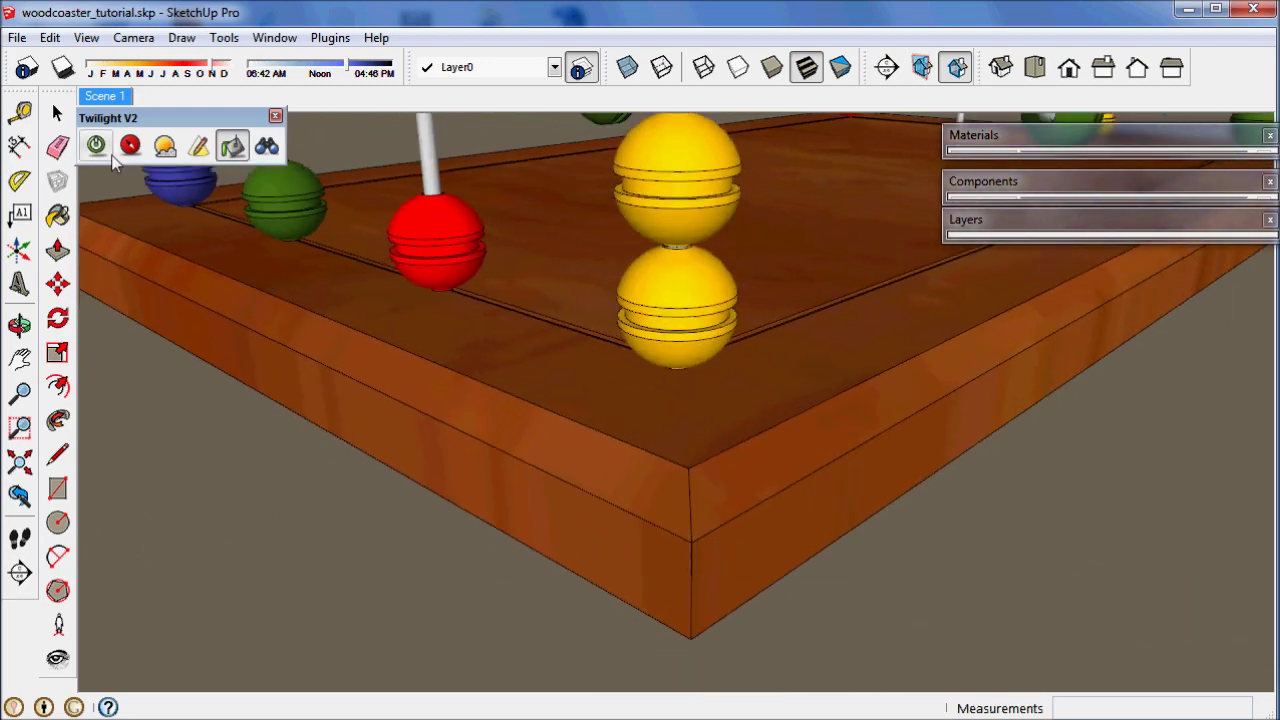
{"action": "left_click", "coordinate": [96, 146]}
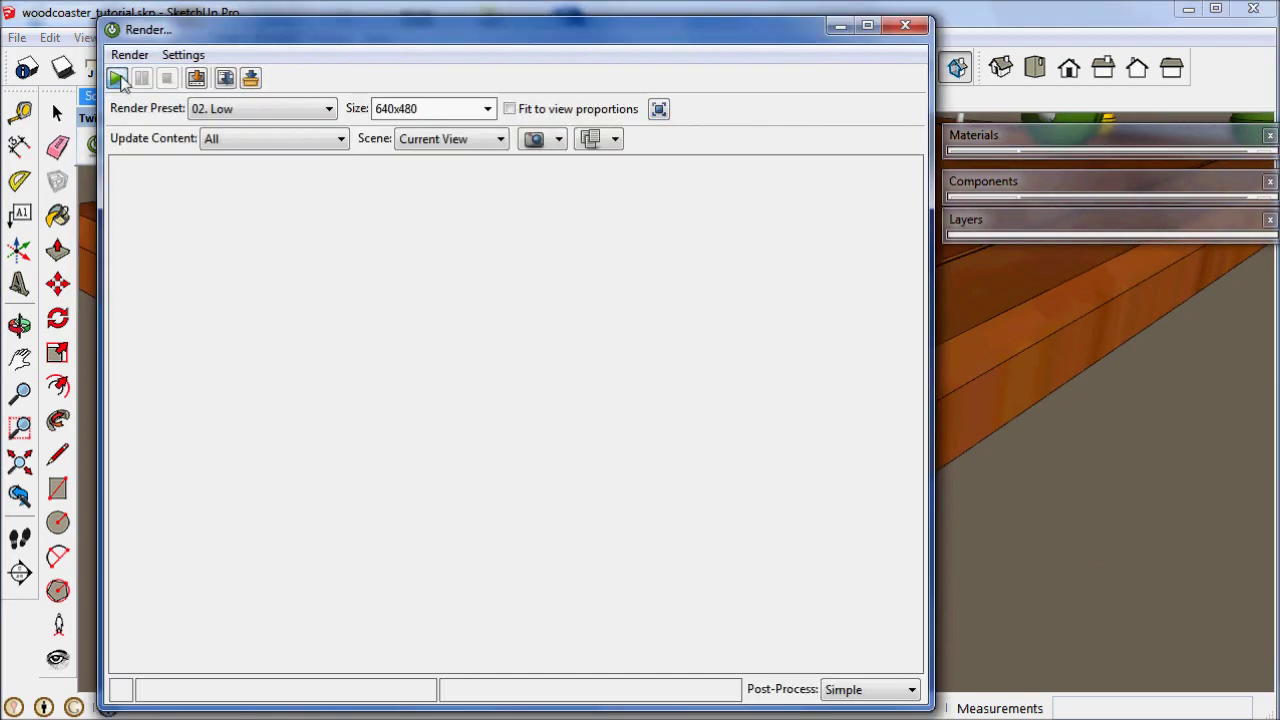
{"action": "left_click", "coordinate": [117, 79]}
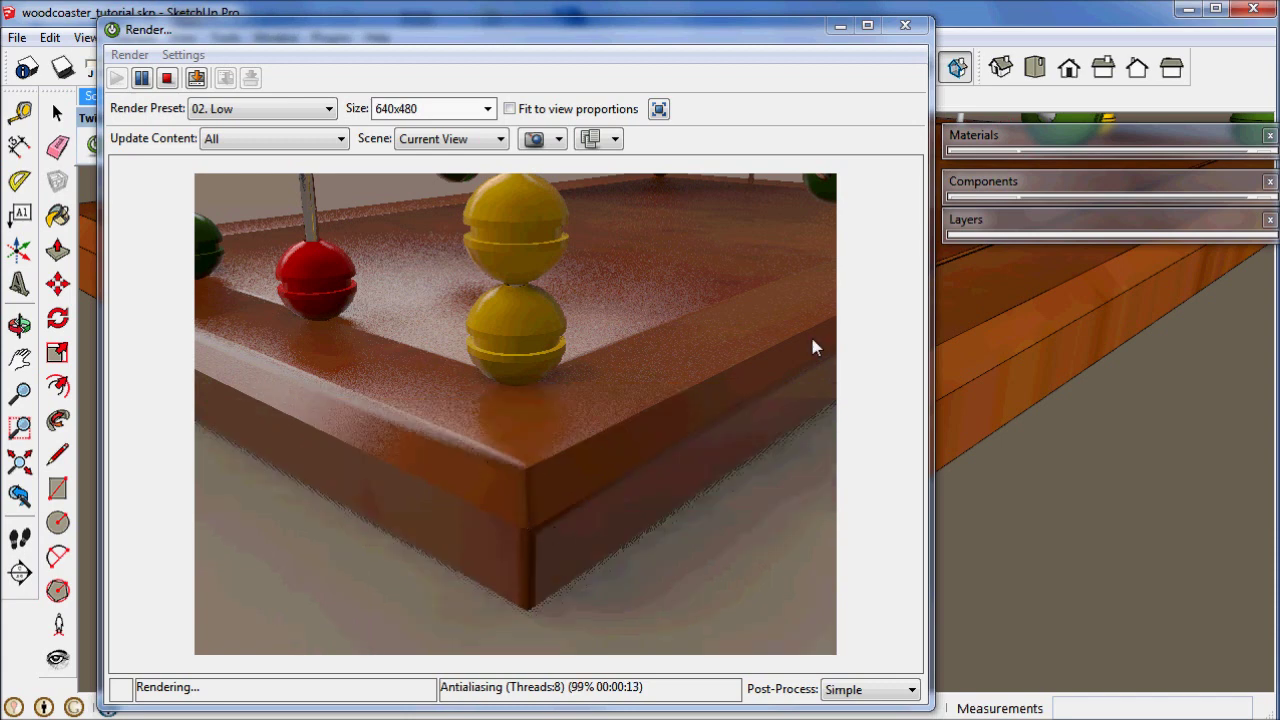
Discard the test render without saving, then reopen Twilight on the full Scene 1 view
{"action": "left_click", "coordinate": [905, 25]}
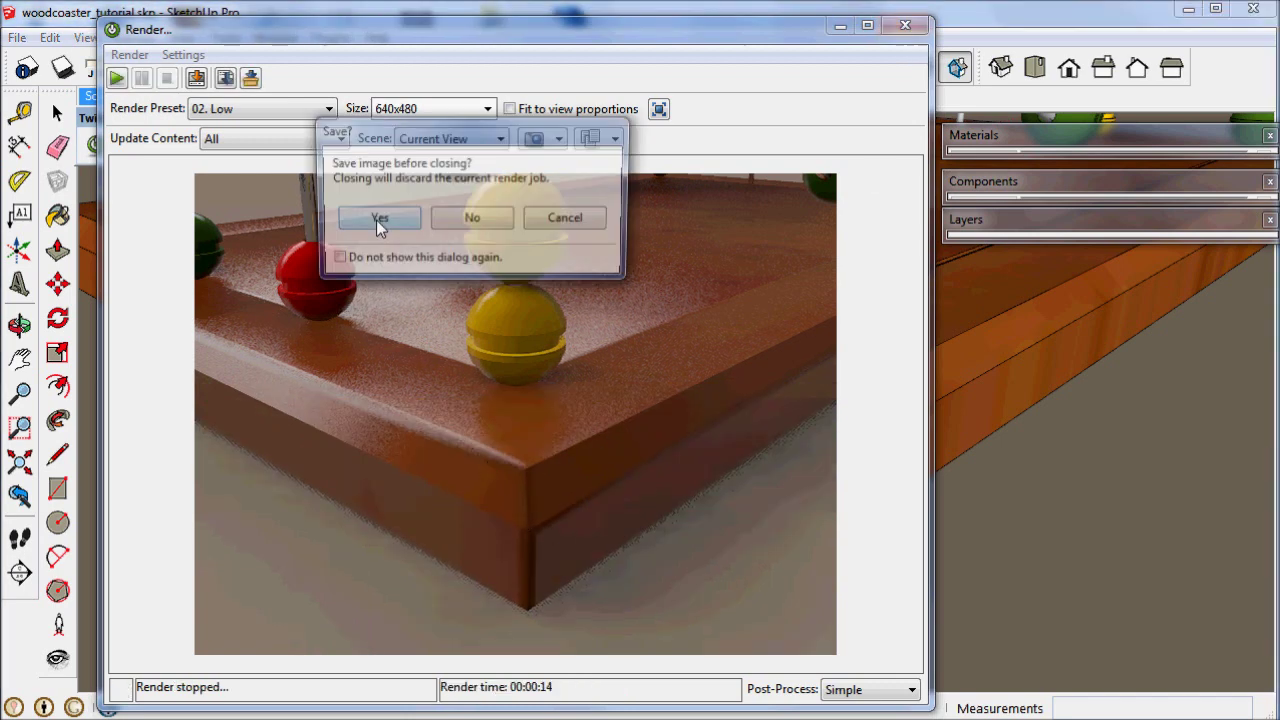
{"action": "left_click", "coordinate": [488, 222]}
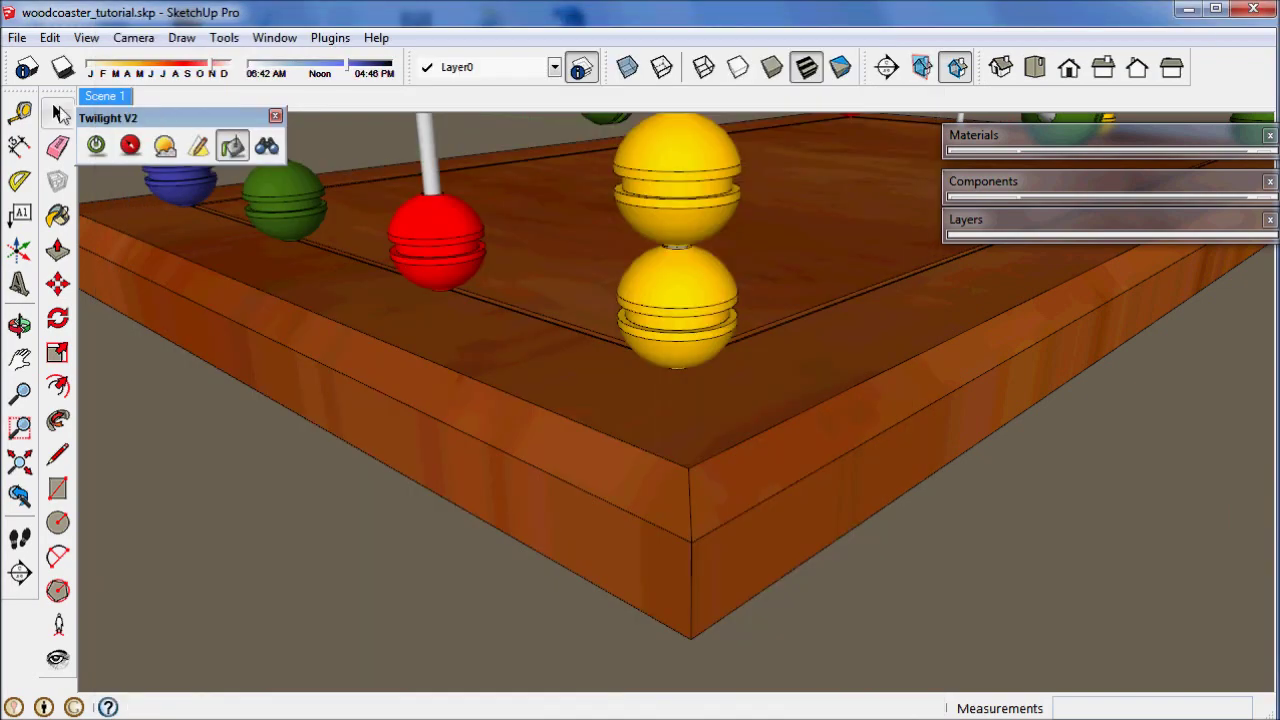
{"action": "left_click", "coordinate": [105, 95]}
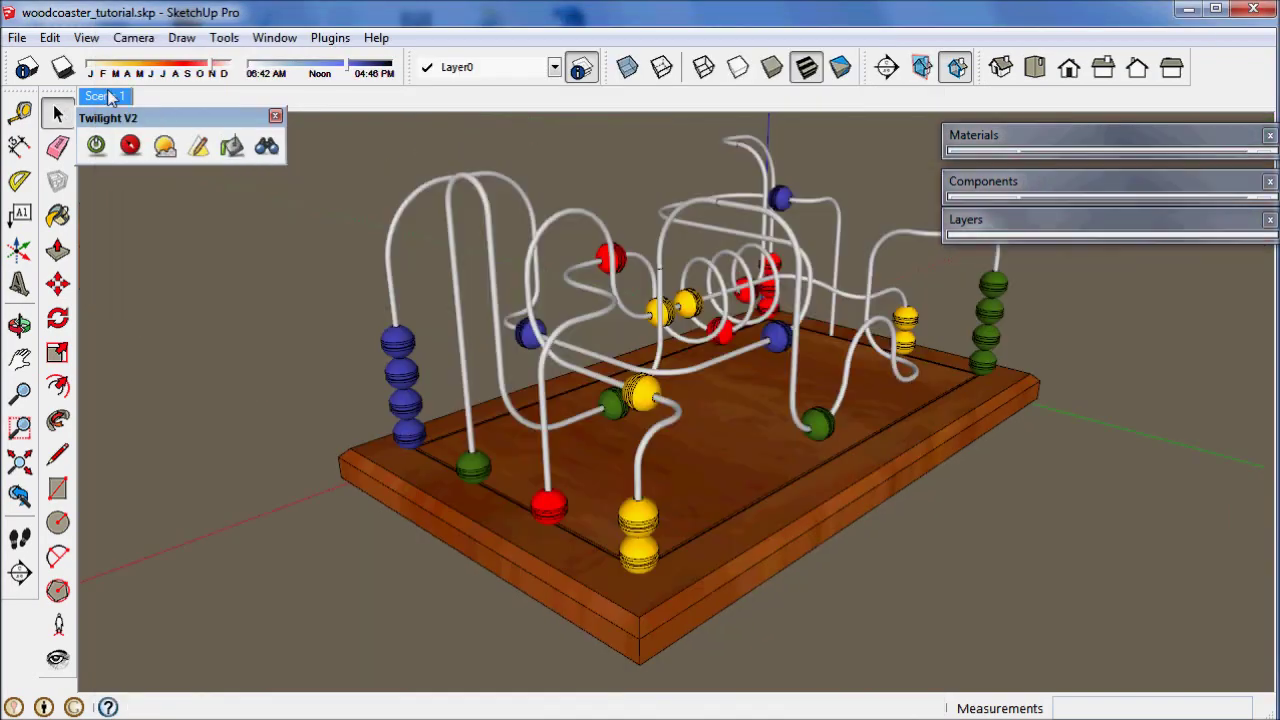
{"action": "left_click", "coordinate": [95, 146]}
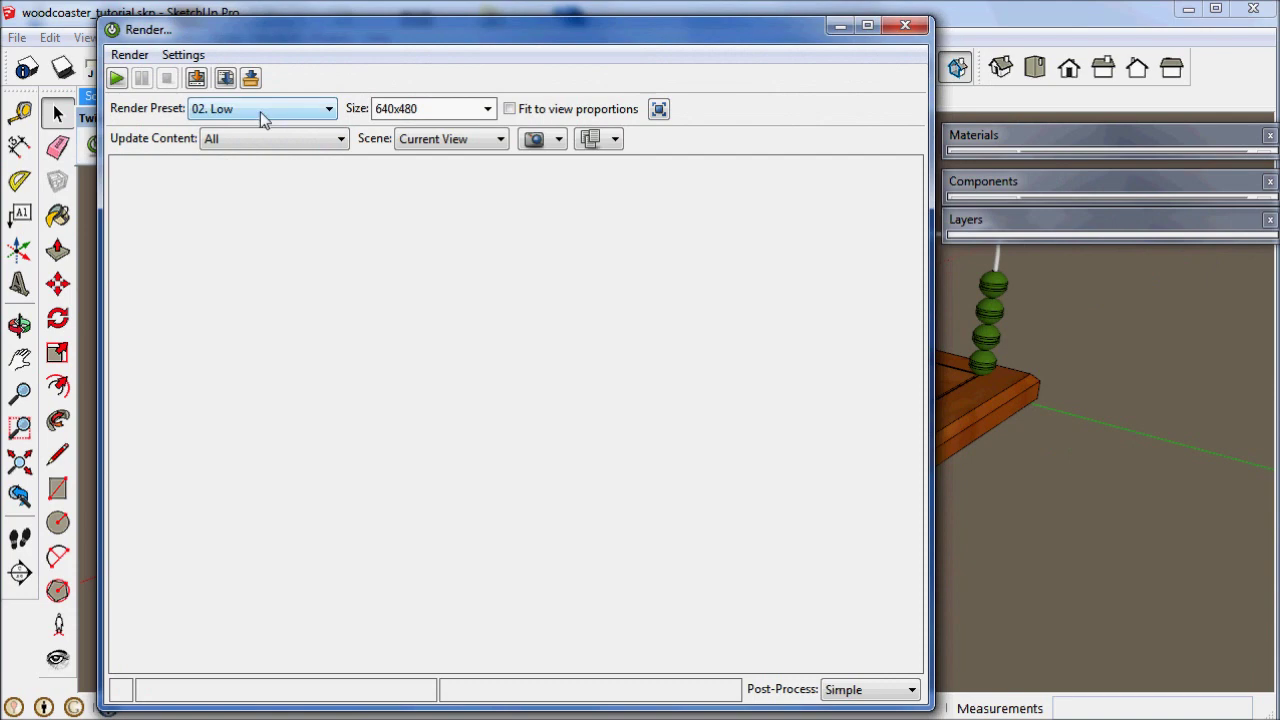
Render the full bead maze using the 08. Exterior Daytime (Progressive) preset
{"action": "left_click", "coordinate": [260, 110]}
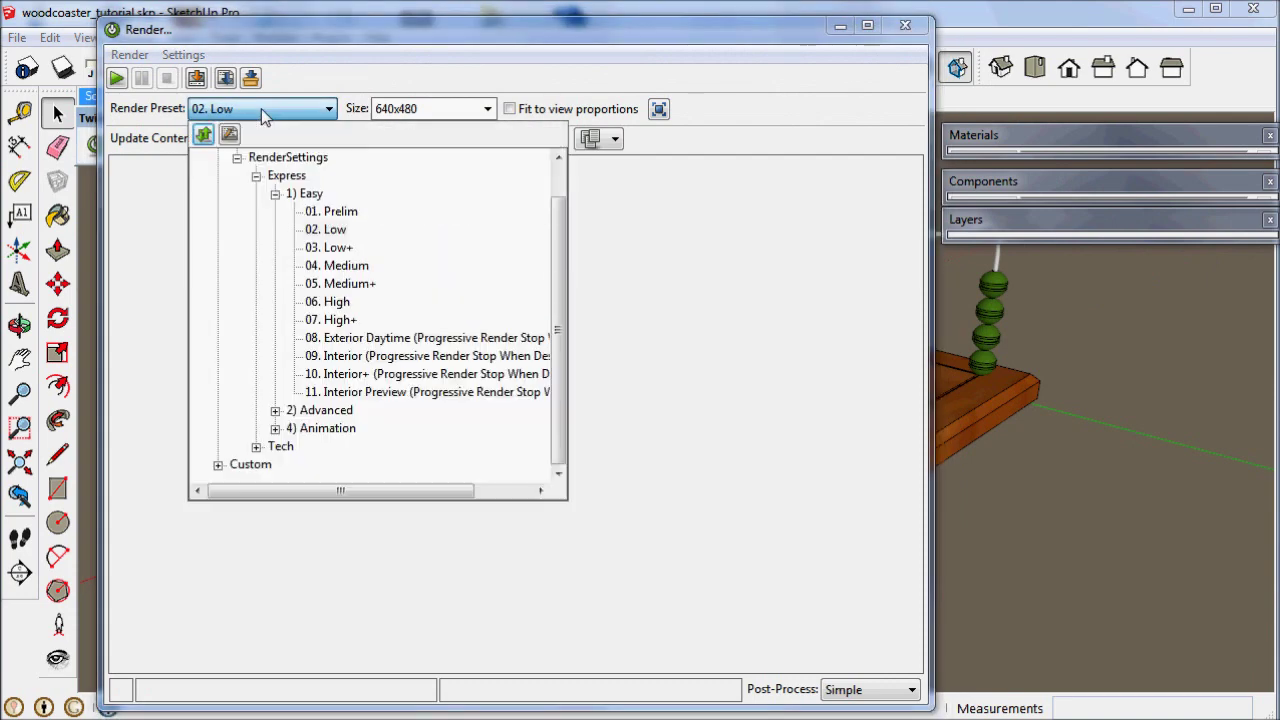
{"action": "left_click", "coordinate": [397, 342]}
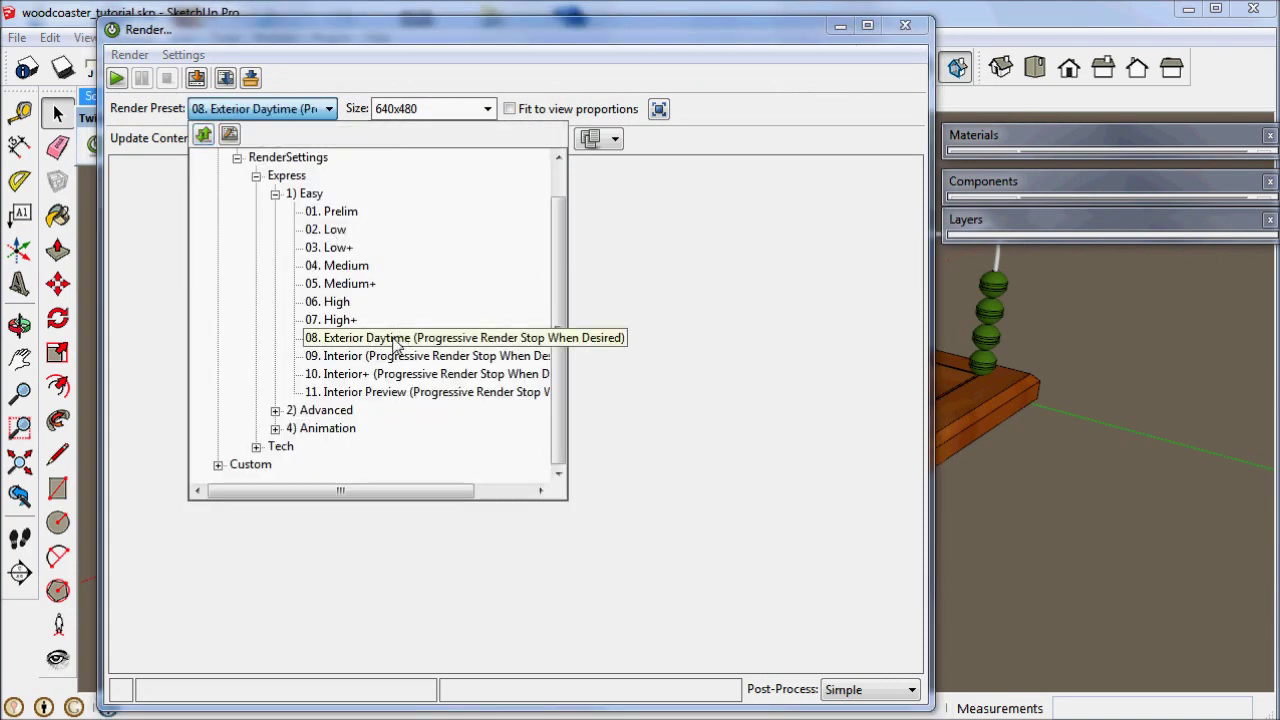
{"action": "left_click", "coordinate": [115, 82]}
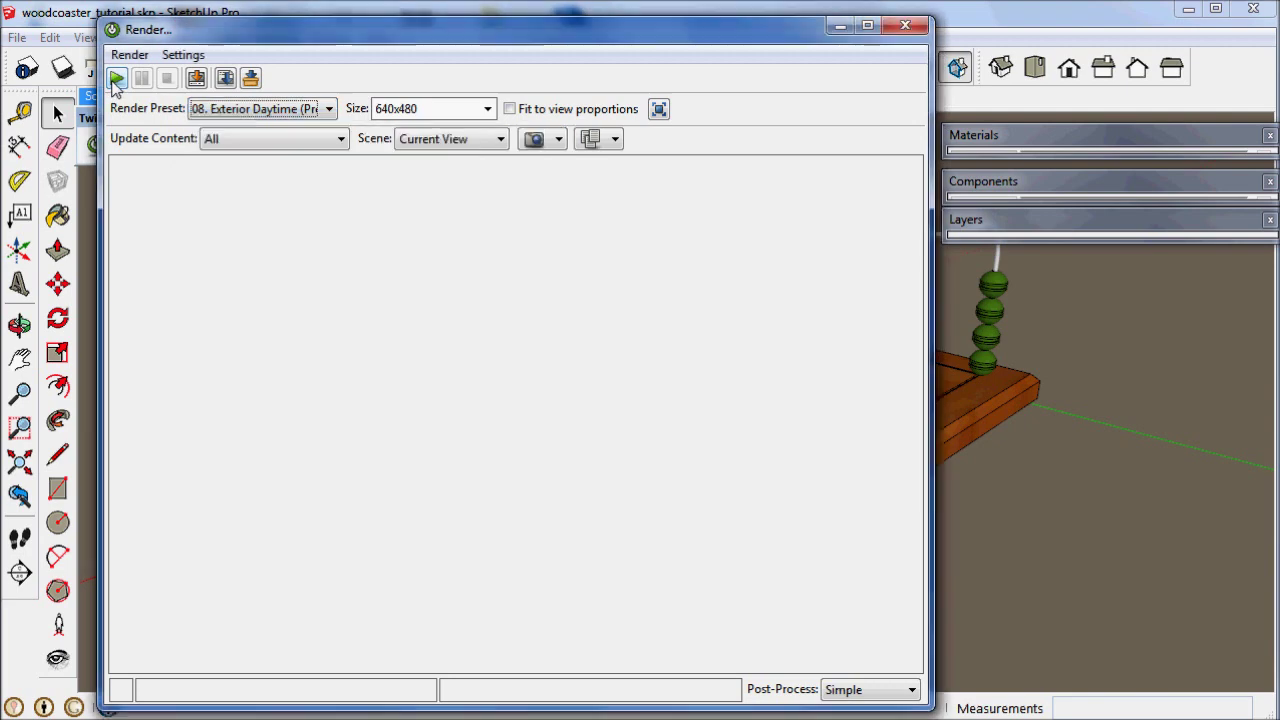
{"action": "left_click", "coordinate": [115, 80]}
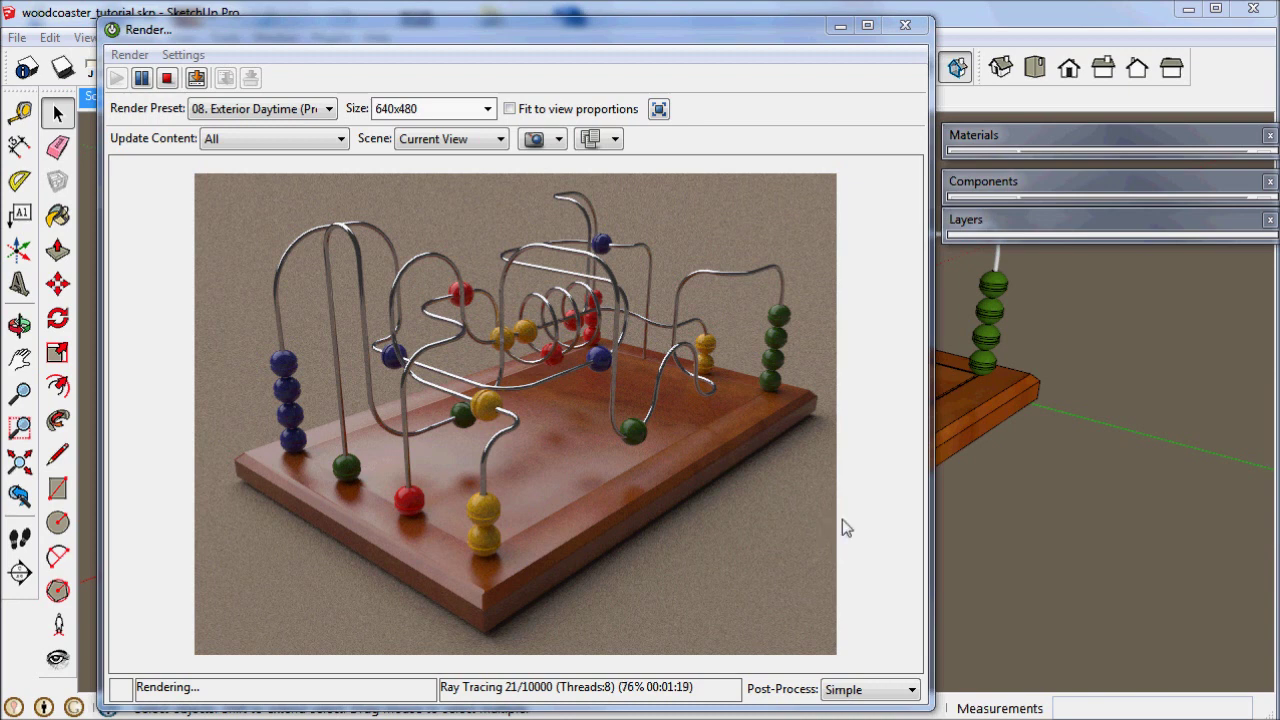
{"action": "left_click", "coordinate": [884, 695]}
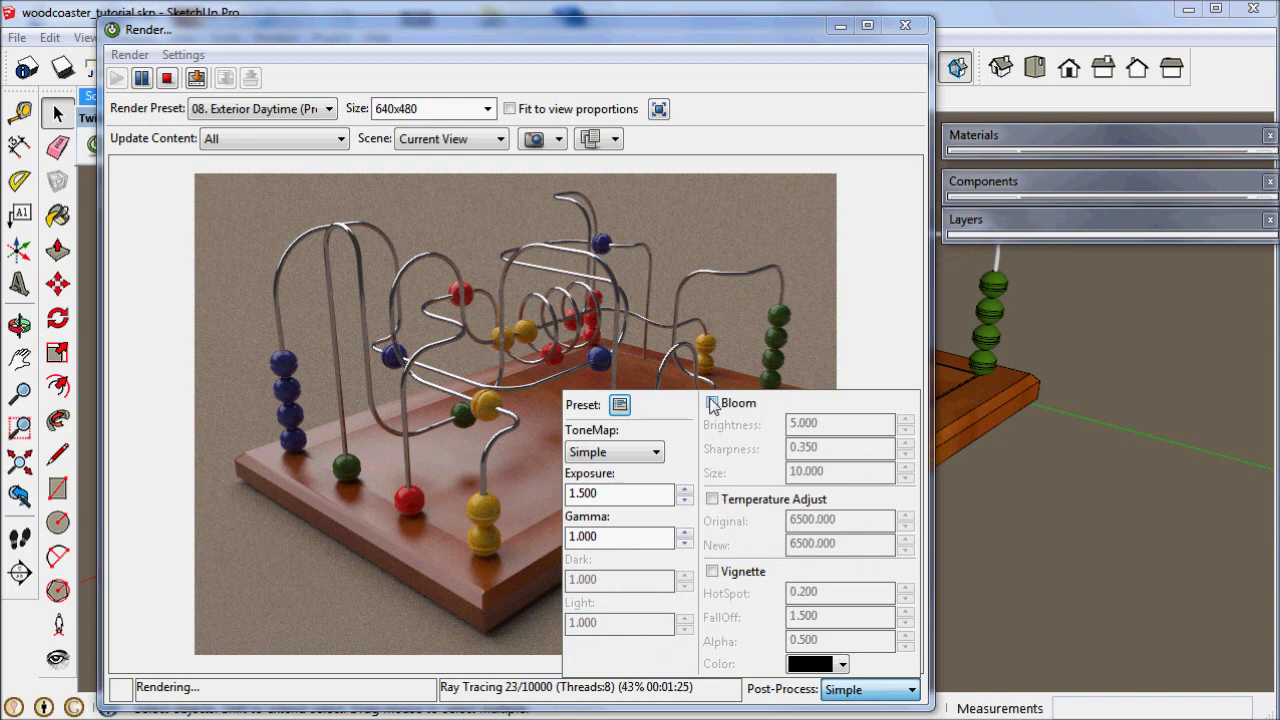
Add a post-process vignette with HotSpot 1 and FallOff 2
{"action": "left_click", "coordinate": [713, 573]}
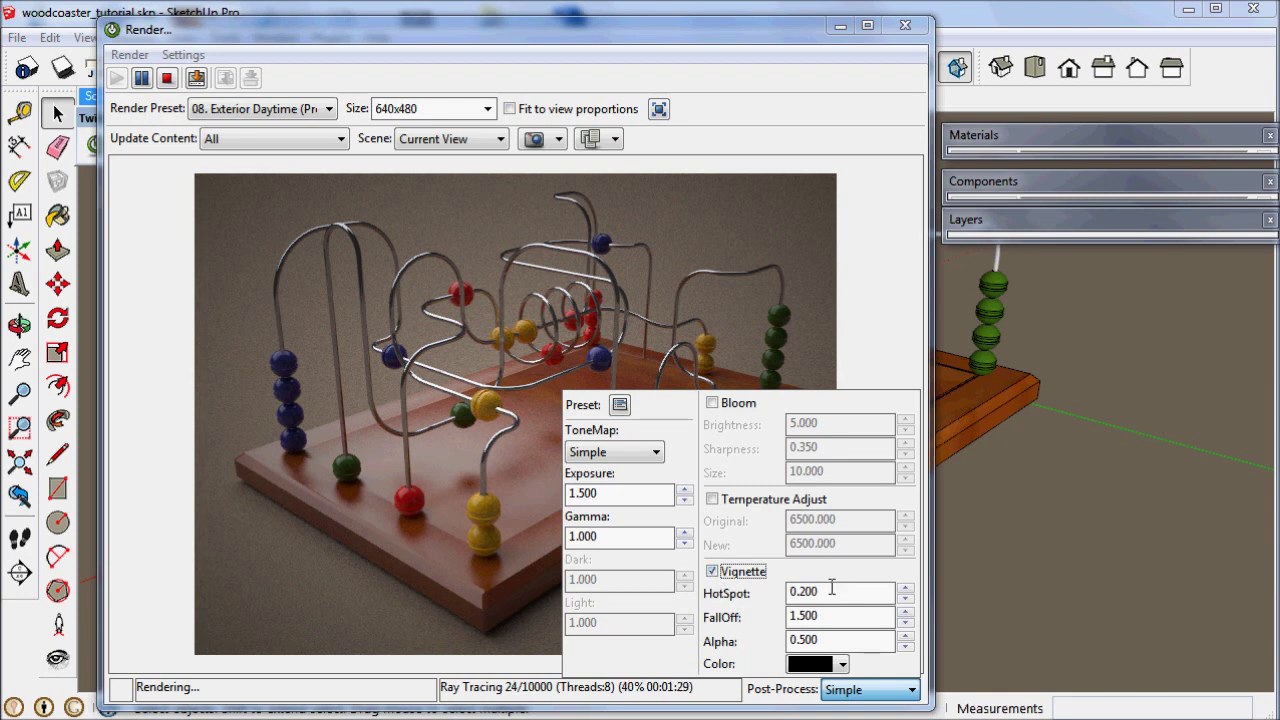
{"action": "left_click_drag", "start_coordinate": [820, 592], "coordinate": [802, 593]}
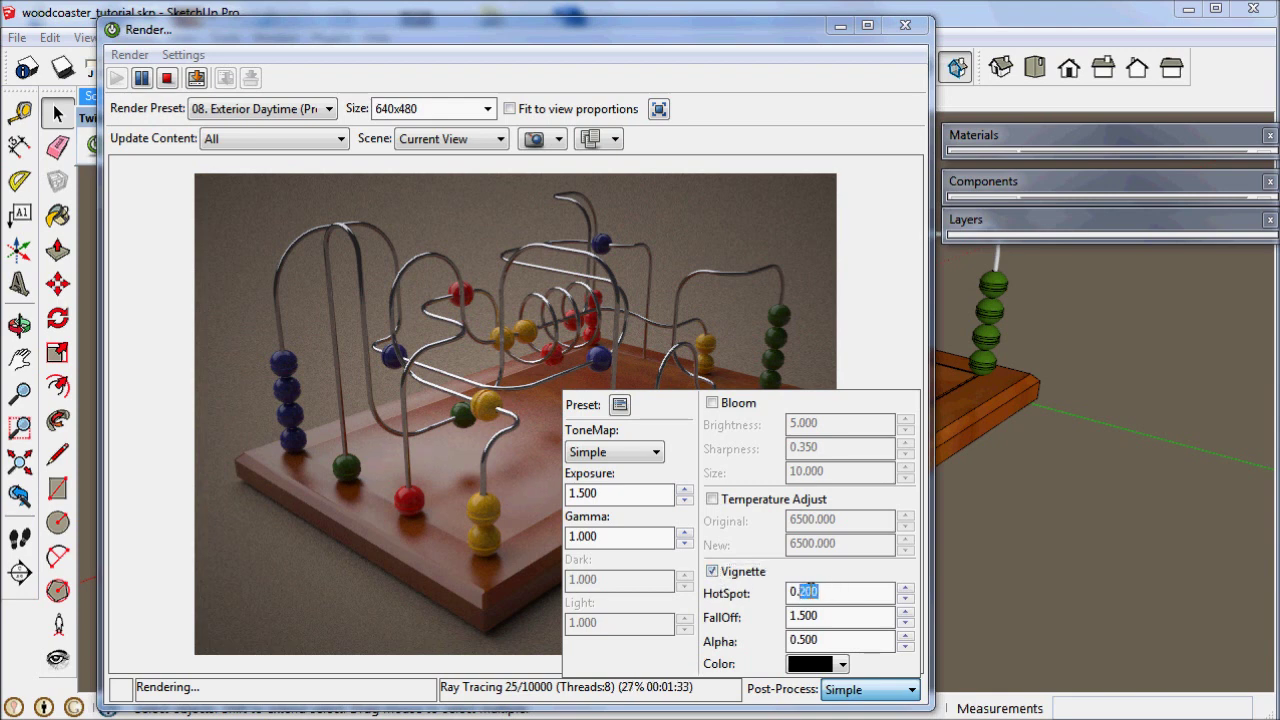
{"action": "left_click_drag", "start_coordinate": [843, 595], "coordinate": [789, 592]}
{"action": "type", "text": "1"}
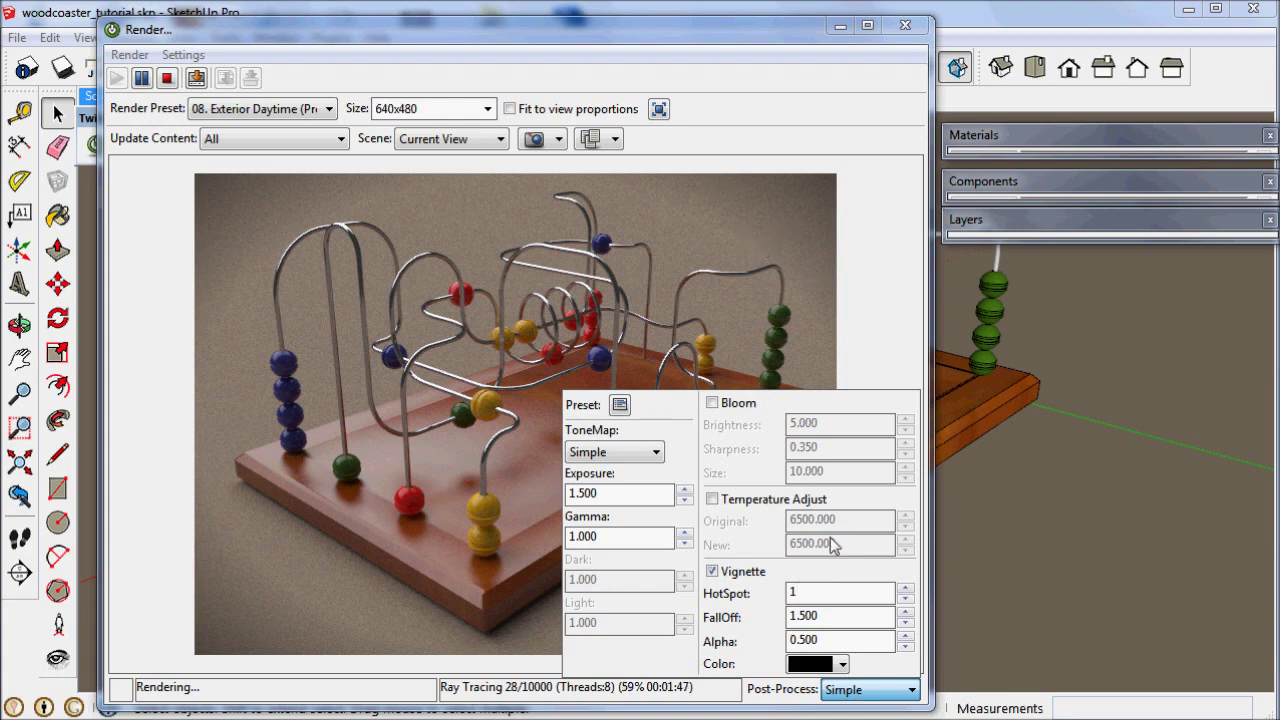
{"action": "double_click", "coordinate": [831, 616]}
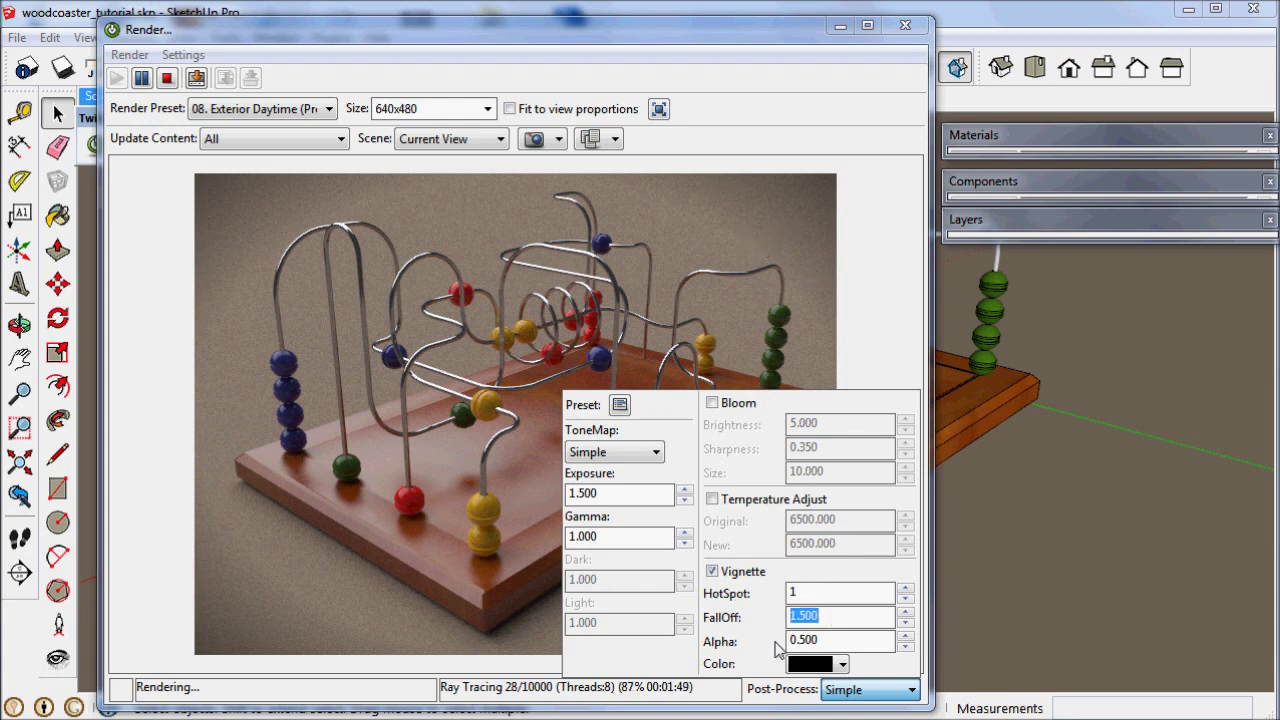
{"action": "type", "text": "2"}
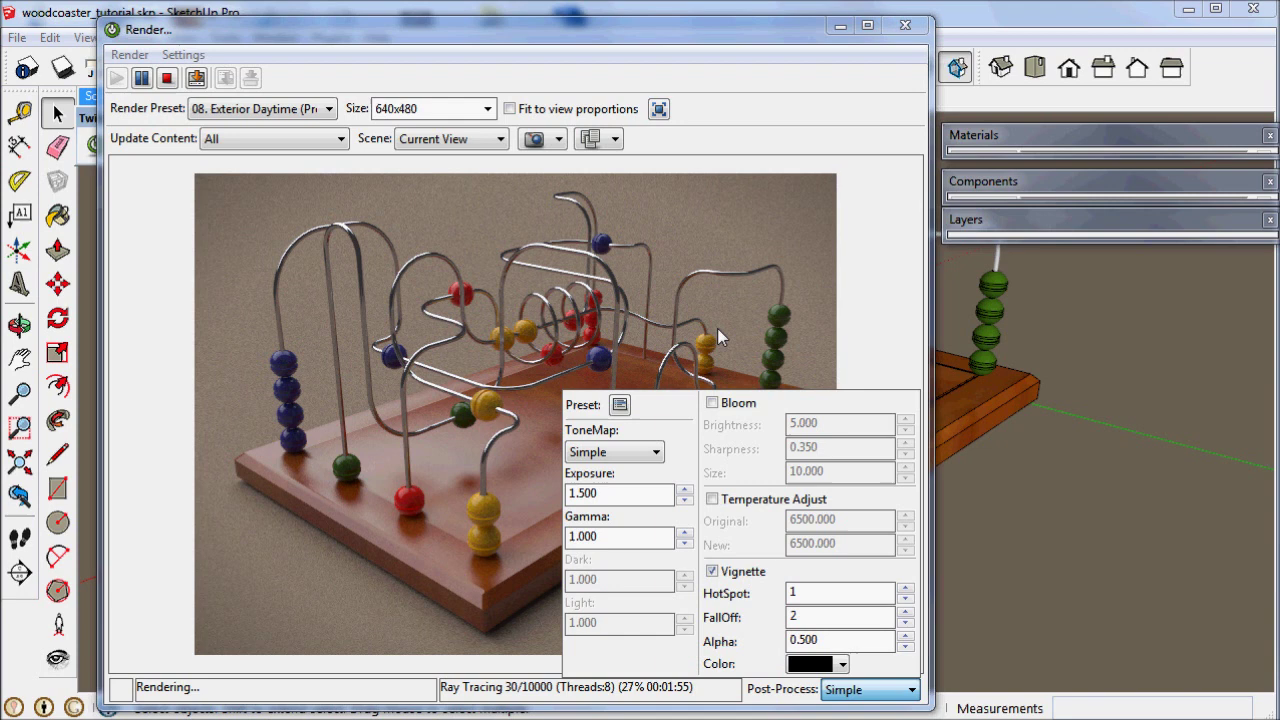
{"action": "left_click", "coordinate": [712, 499]}
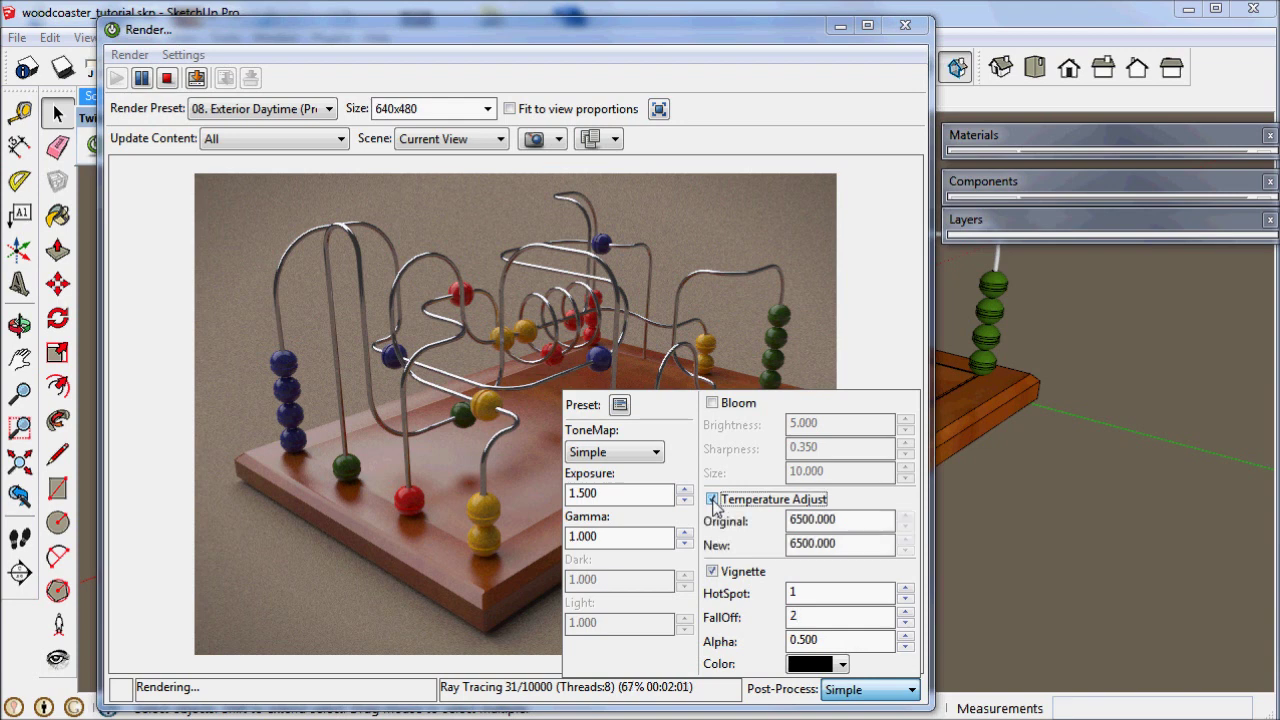
Raise the post-process new colour temperature to 7100
{"action": "left_click", "coordinate": [903, 540]}
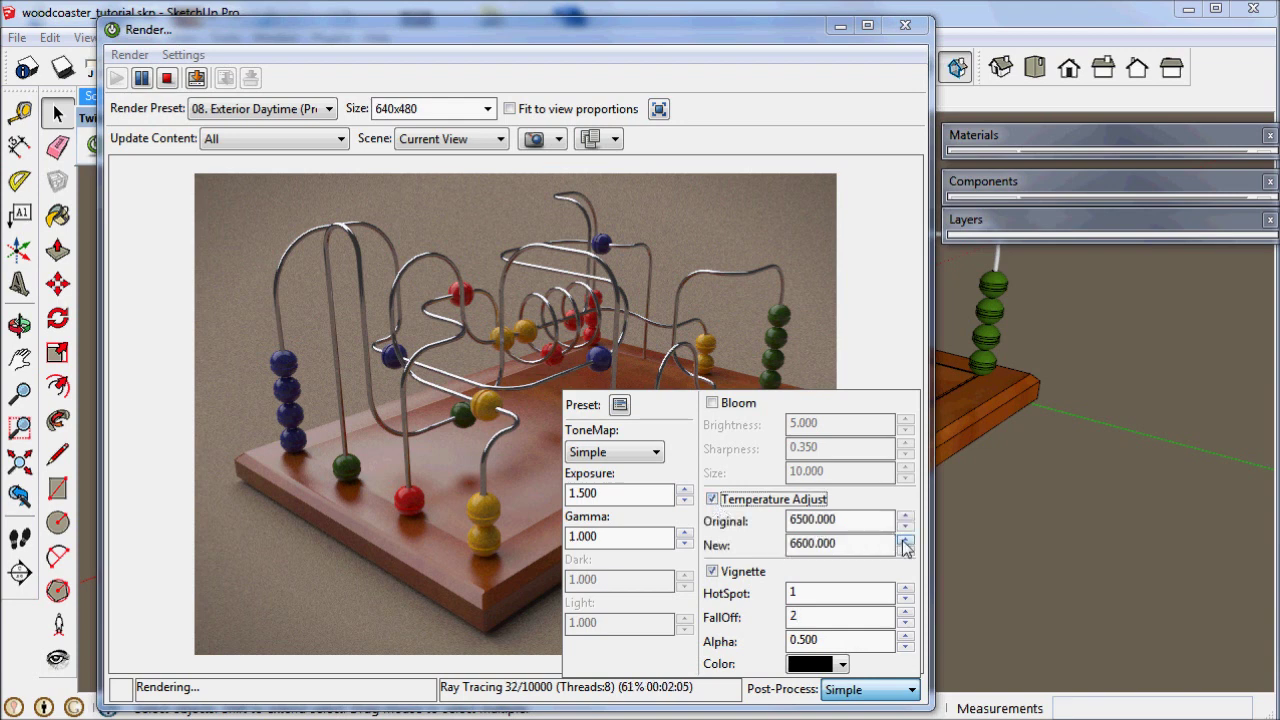
{"action": "left_click", "coordinate": [904, 540]}
{"action": "left_click", "coordinate": [904, 540]}
{"action": "left_click", "coordinate": [904, 540]}
Enable Bloom with Brightness 1, Sharpness .5 and Size 10, then close Post-Process
{"action": "left_click", "coordinate": [712, 404]}
{"action": "left_click_drag", "start_coordinate": [823, 422], "coordinate": [779, 418]}
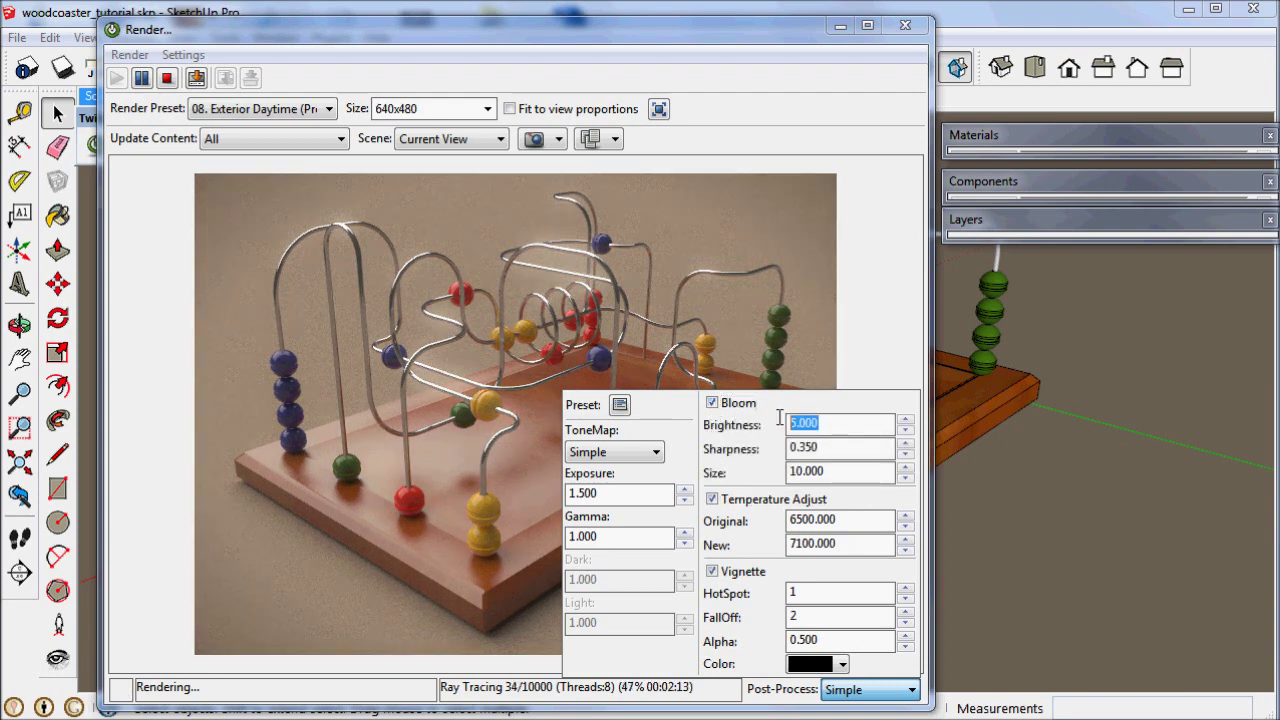
{"action": "type", "text": "1"}
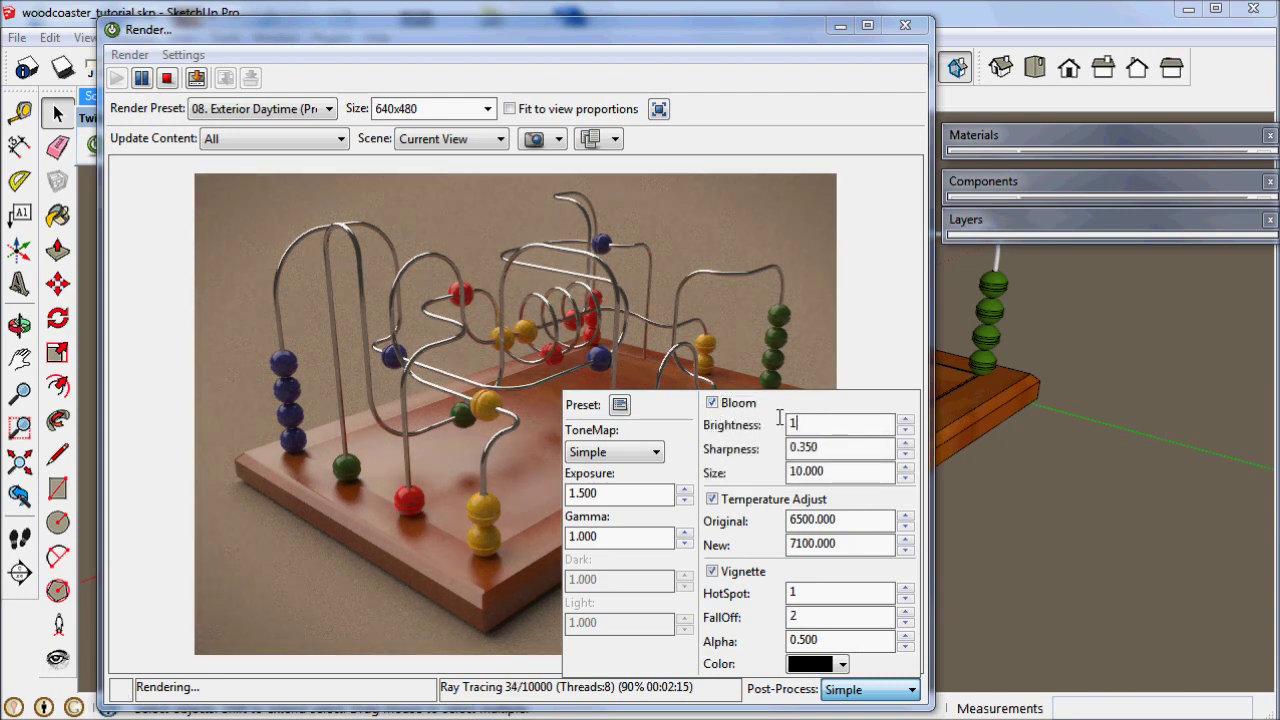
{"action": "left_click", "coordinate": [844, 450]}
{"action": "left_click_drag", "start_coordinate": [844, 450], "coordinate": [767, 450]}
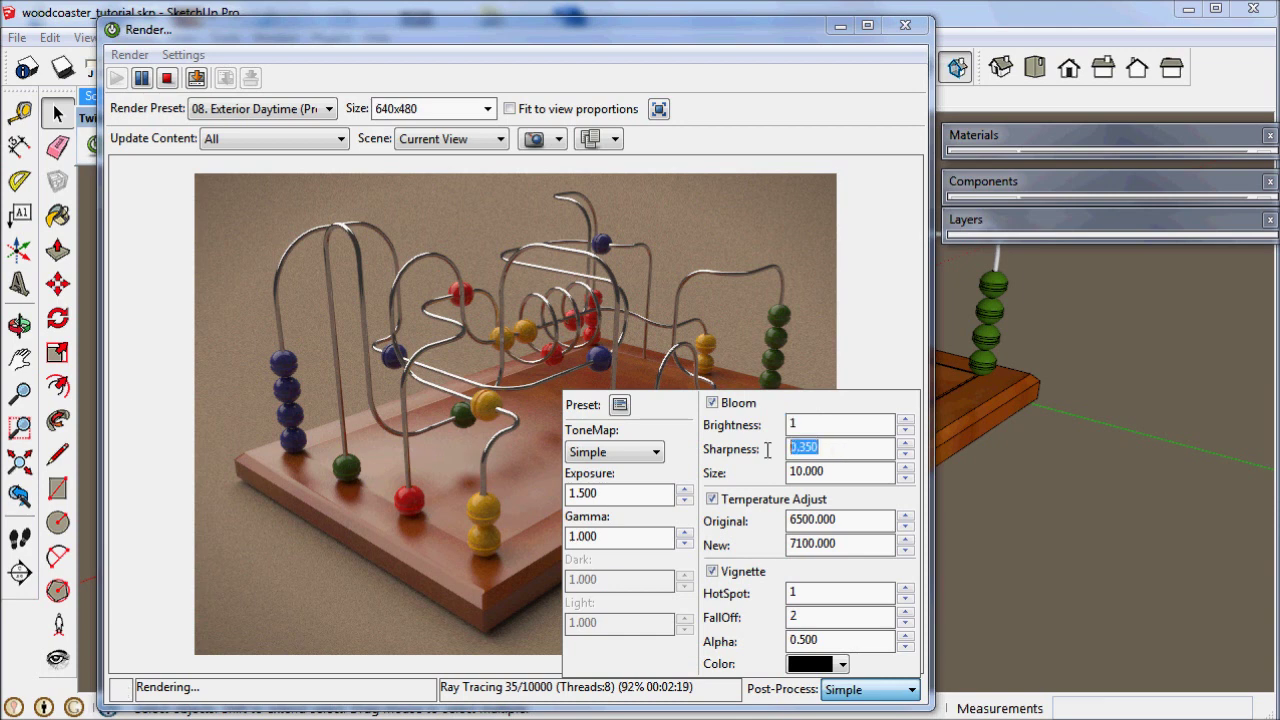
{"action": "type", "text": ".5"}
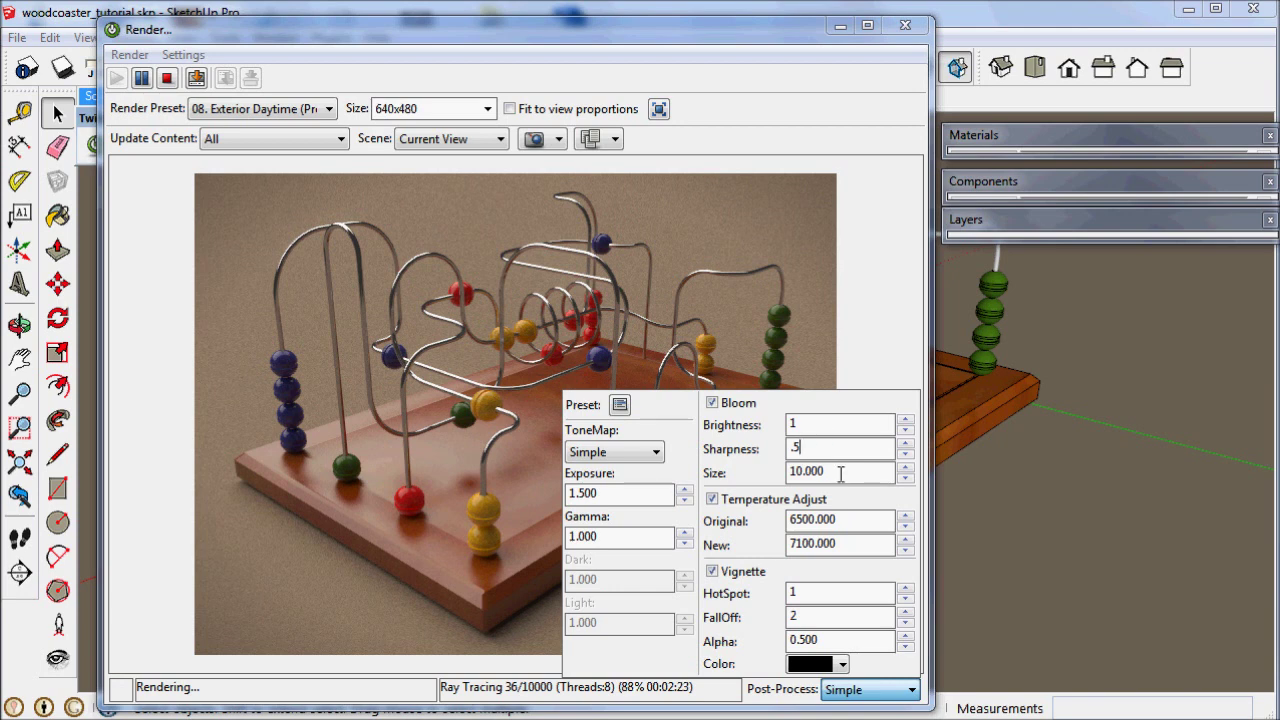
{"action": "left_click_drag", "start_coordinate": [831, 471], "coordinate": [750, 471]}
{"action": "type", "text": "100"}
{"action": "left_click_drag", "start_coordinate": [823, 474], "coordinate": [761, 471]}
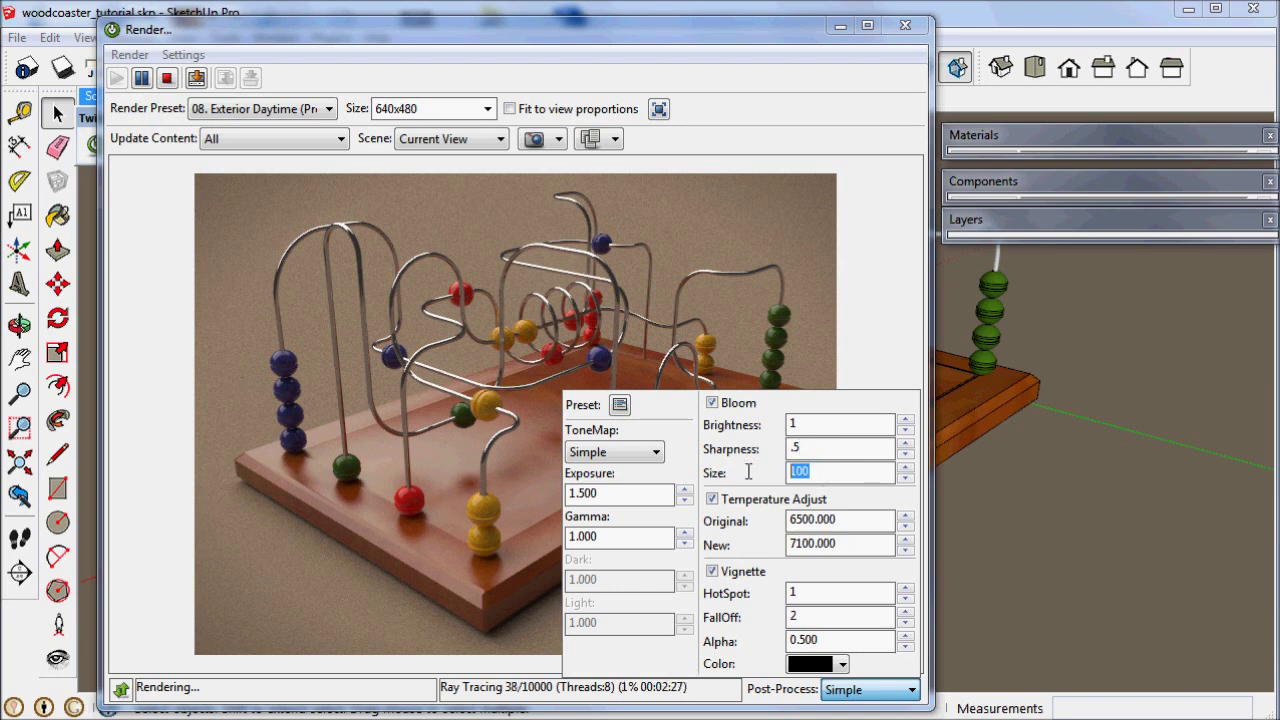
{"action": "type", "text": "10"}
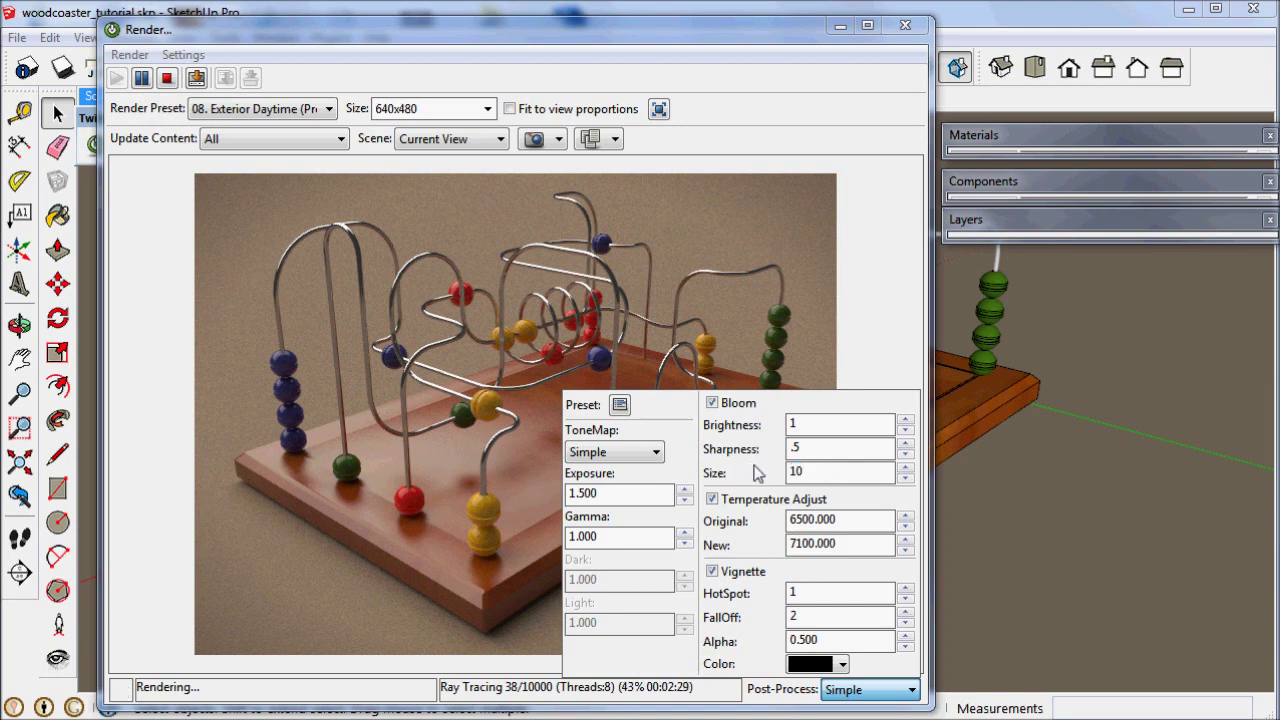
{"action": "left_click_drag", "start_coordinate": [800, 425], "coordinate": [766, 426]}
{"action": "left_click", "coordinate": [525, 353]}
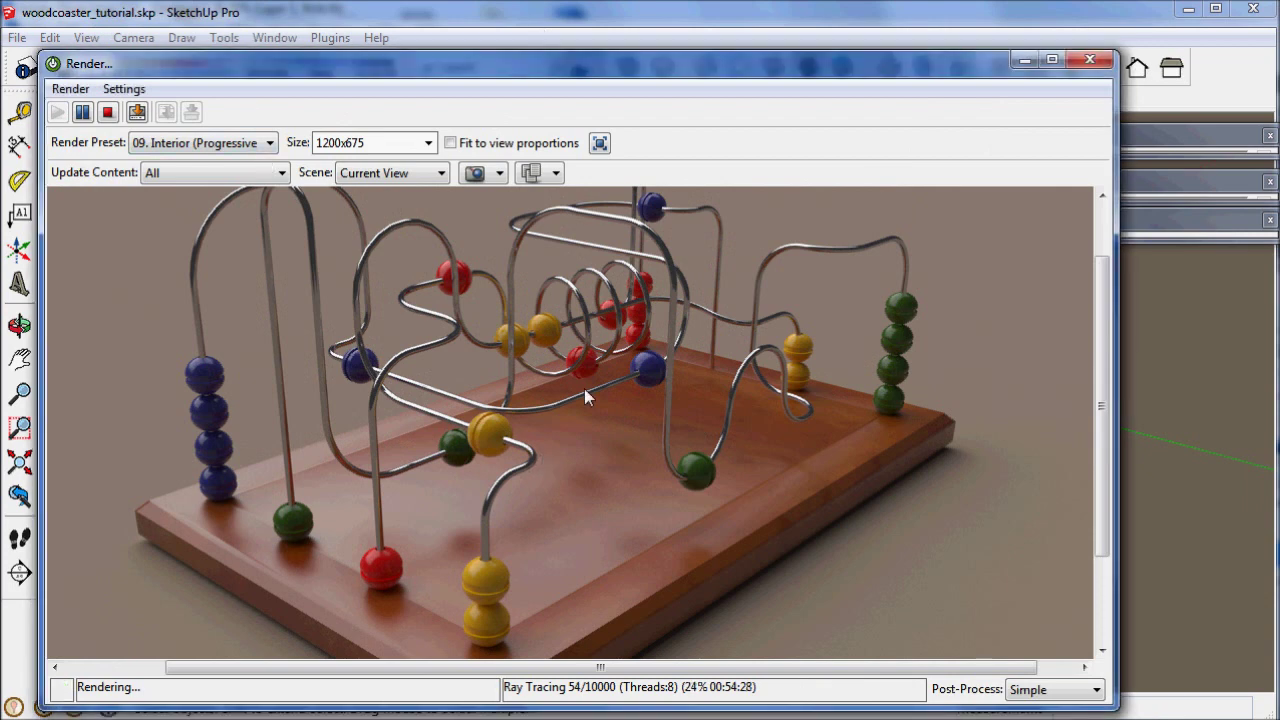
{"action": "scroll", "coordinate": [585, 392], "scroll_direction": "down", "scroll_amount": 1}
{"action": "scroll", "coordinate": [586, 397], "scroll_direction": "down", "scroll_amount": 3}
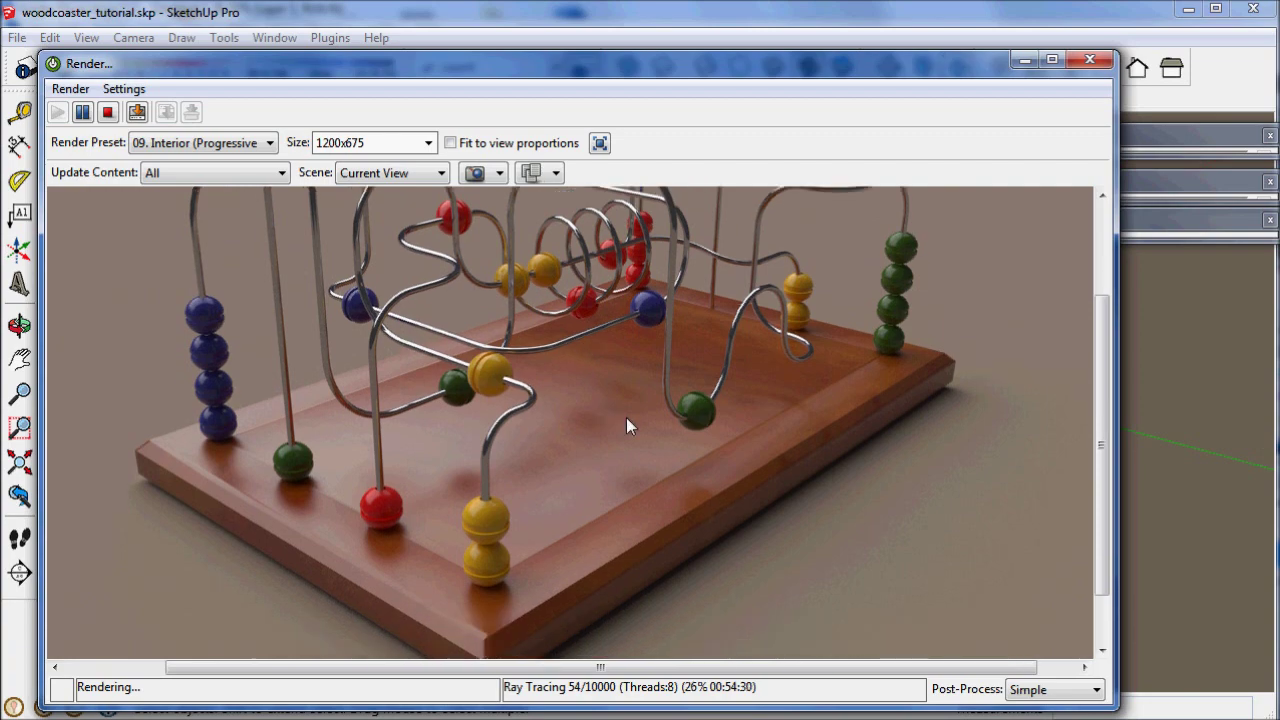
{"action": "scroll", "coordinate": [653, 436], "scroll_direction": "down", "scroll_amount": 5}
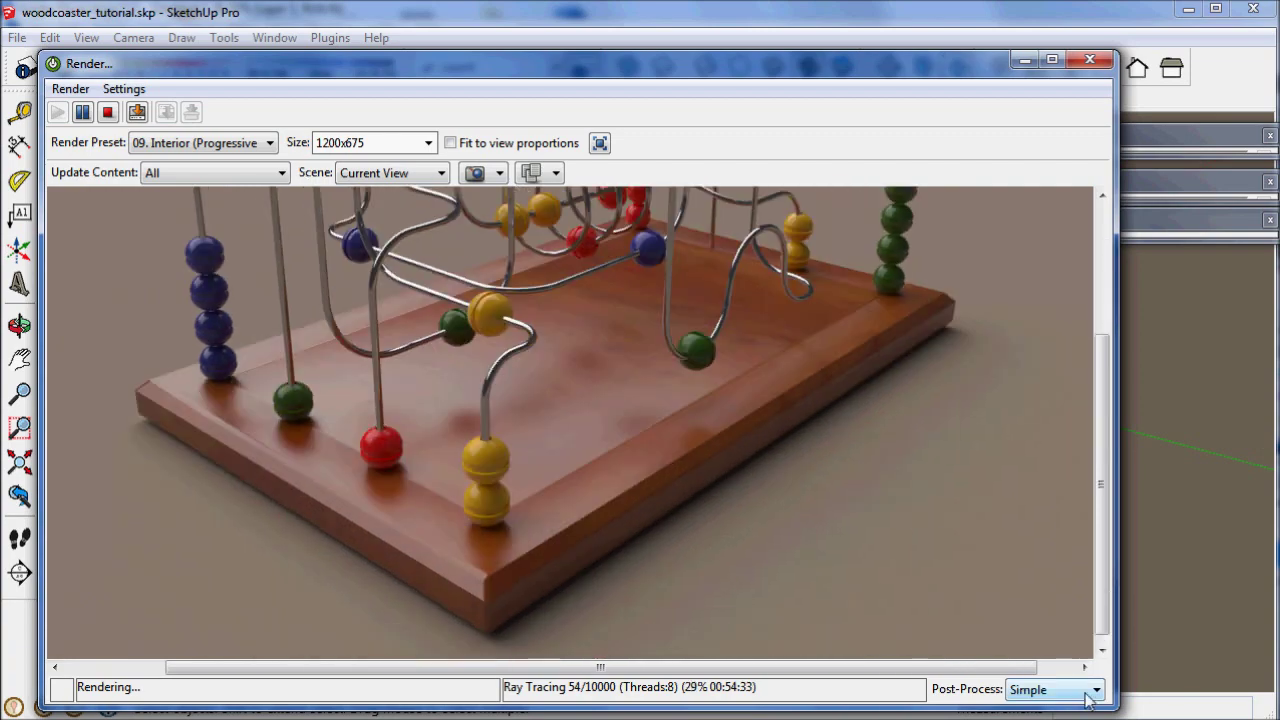
{"action": "left_click", "coordinate": [1081, 690]}
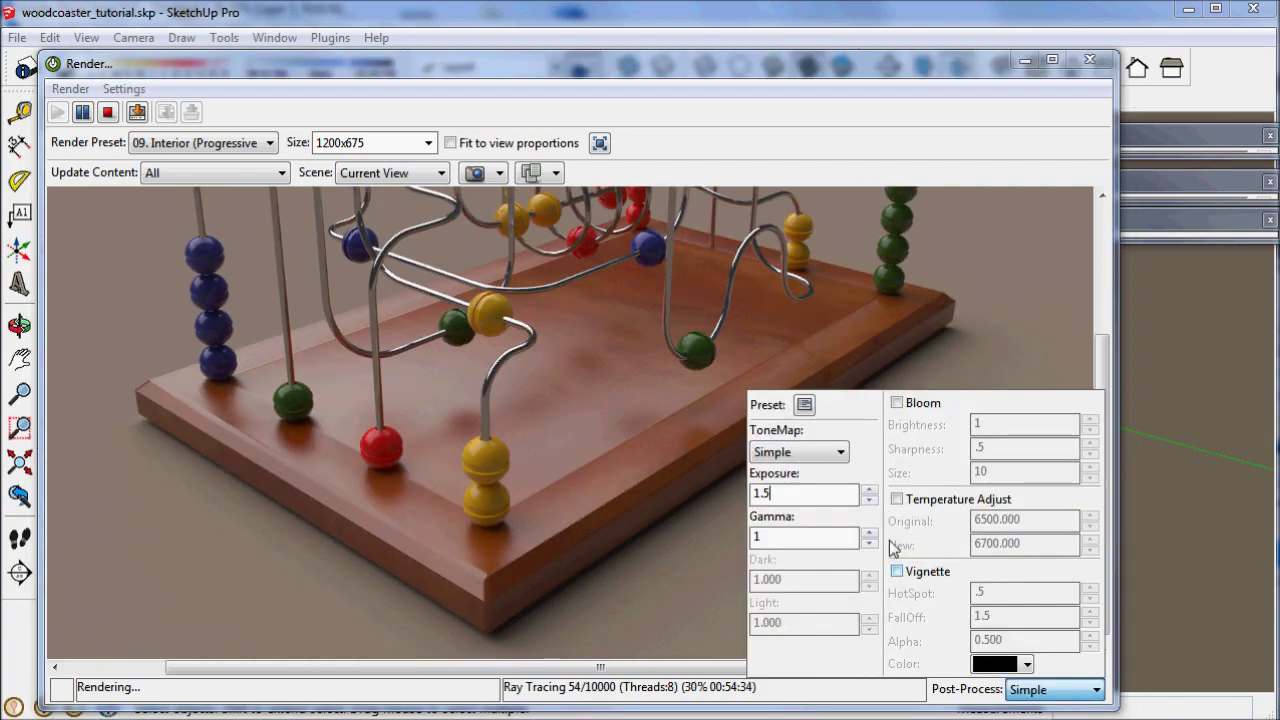
{"action": "left_click_drag", "start_coordinate": [790, 493], "coordinate": [735, 497]}
{"action": "left_click", "coordinate": [521, 526]}
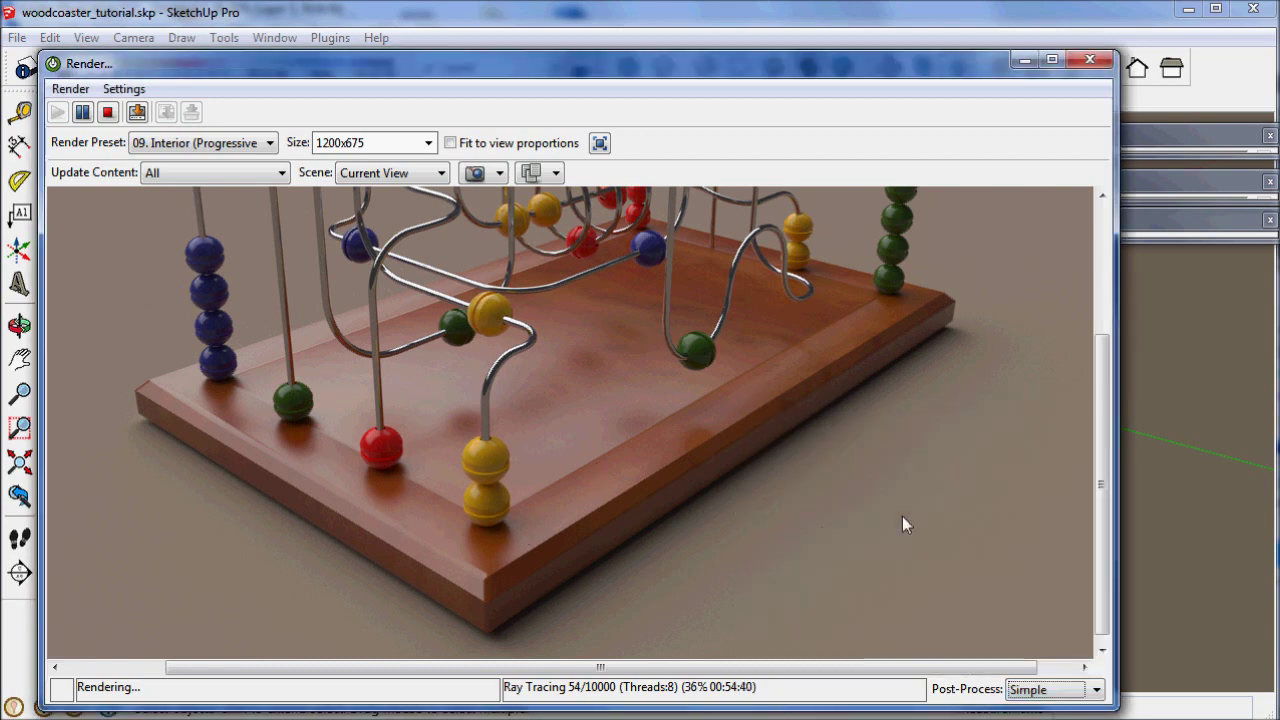
{"action": "mouse_move", "coordinate": [1101, 571]}
{"action": "left_mouse_down"}
{"action": "mouse_move", "coordinate": [1082, 394]}
{"action": "mouse_move", "coordinate": [1107, 579]}
{"action": "left_mouse_up"}
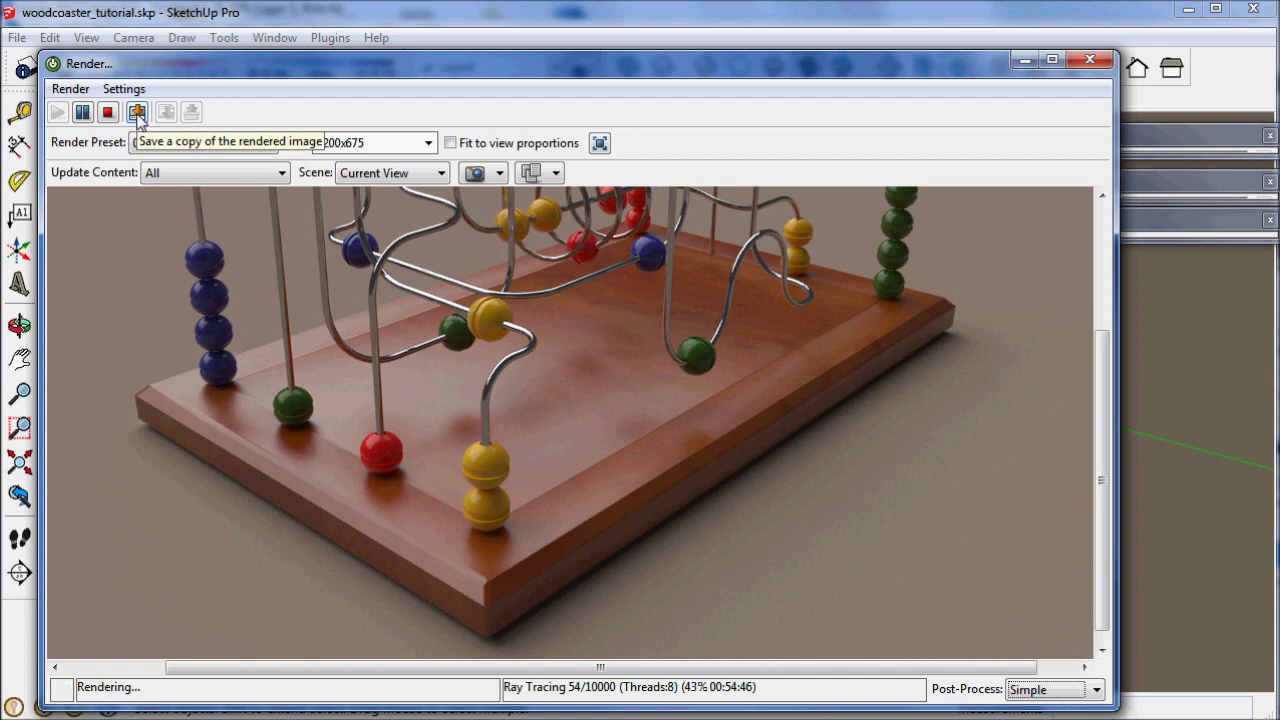
Open Twilight's Settings menu after dismissing a stray image context menu
{"action": "right_click", "coordinate": [511, 328]}
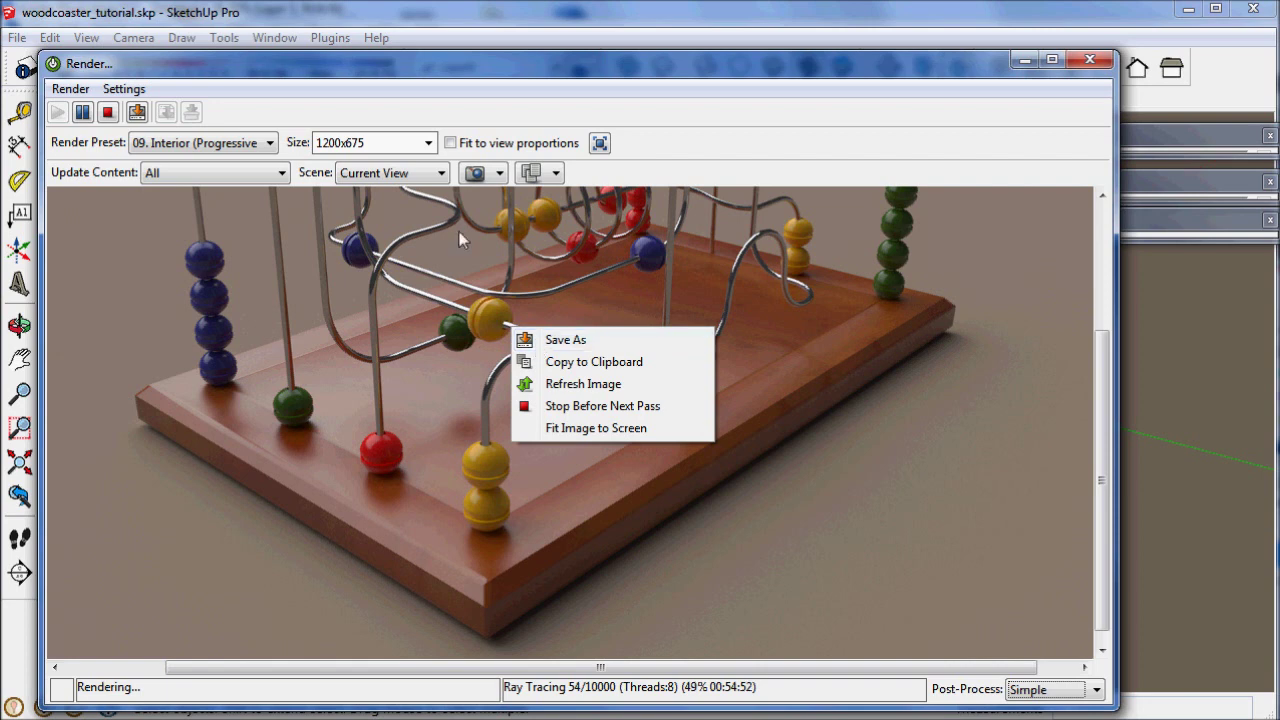
{"action": "key", "text": "Escape"}
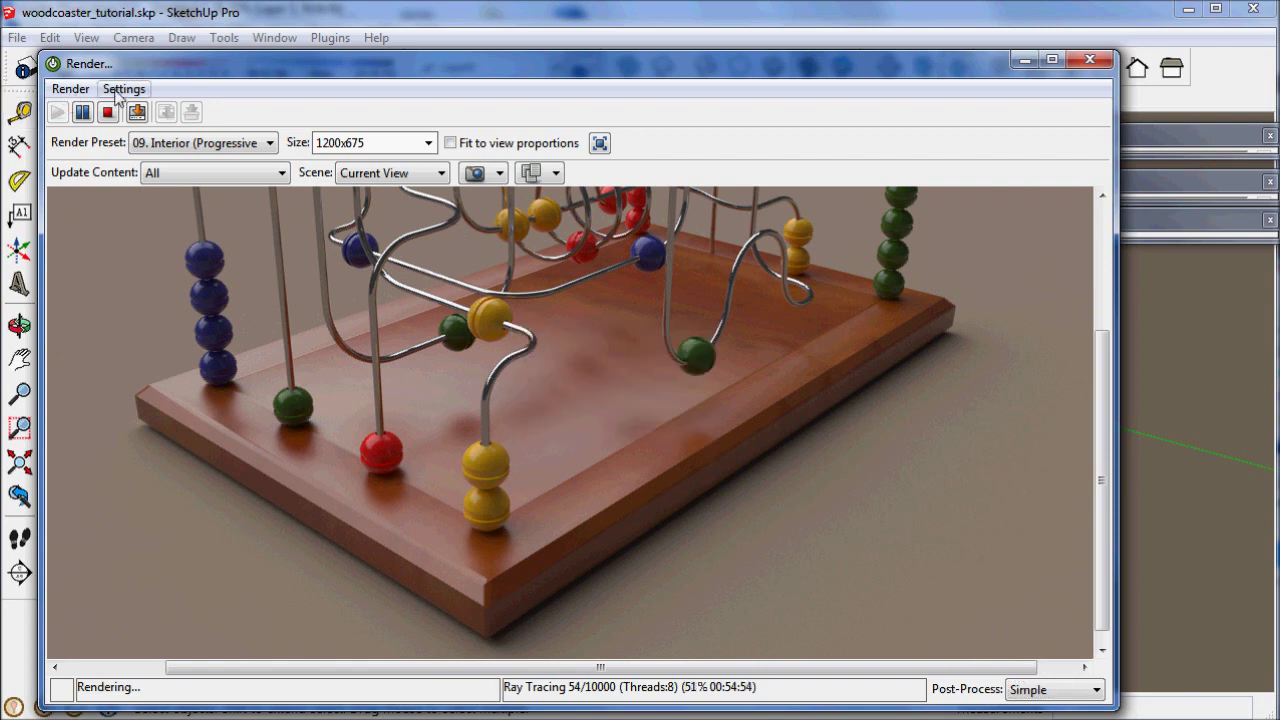
{"action": "left_click", "coordinate": [120, 90]}
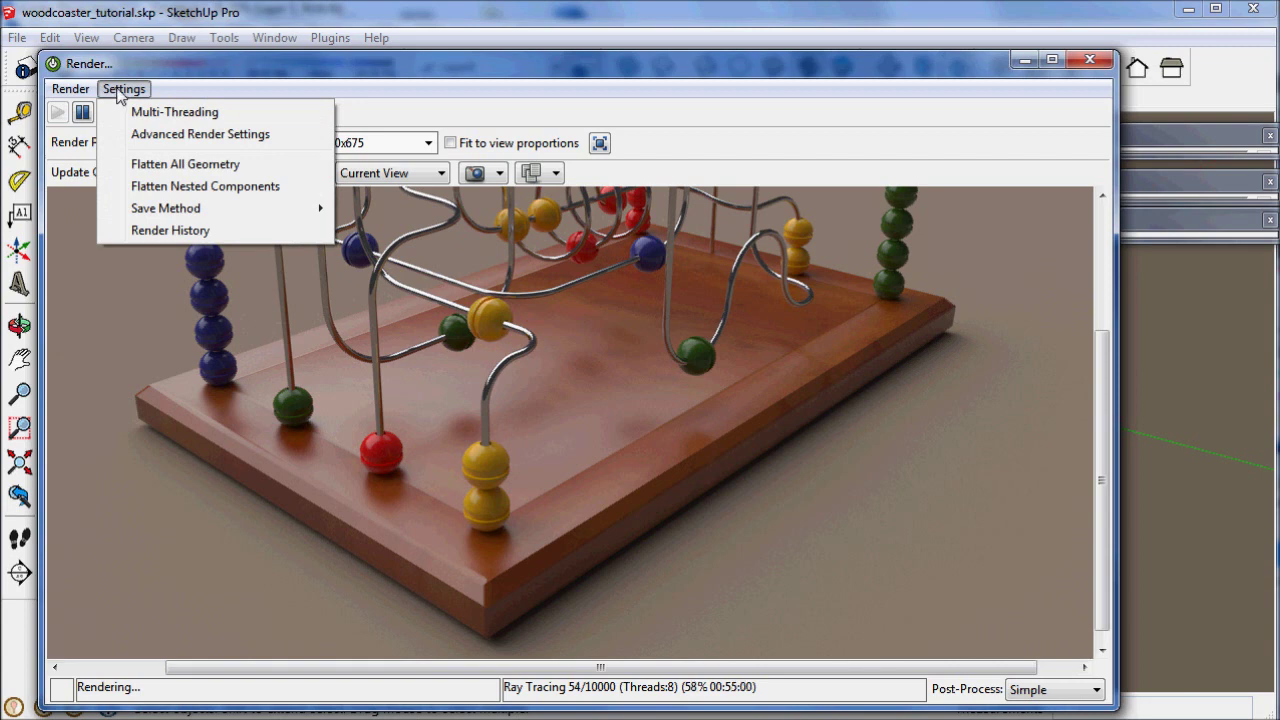
Open history renders 0016, 0017 and 0018 in separate viewers, then close Render History
{"action": "left_click", "coordinate": [172, 232]}
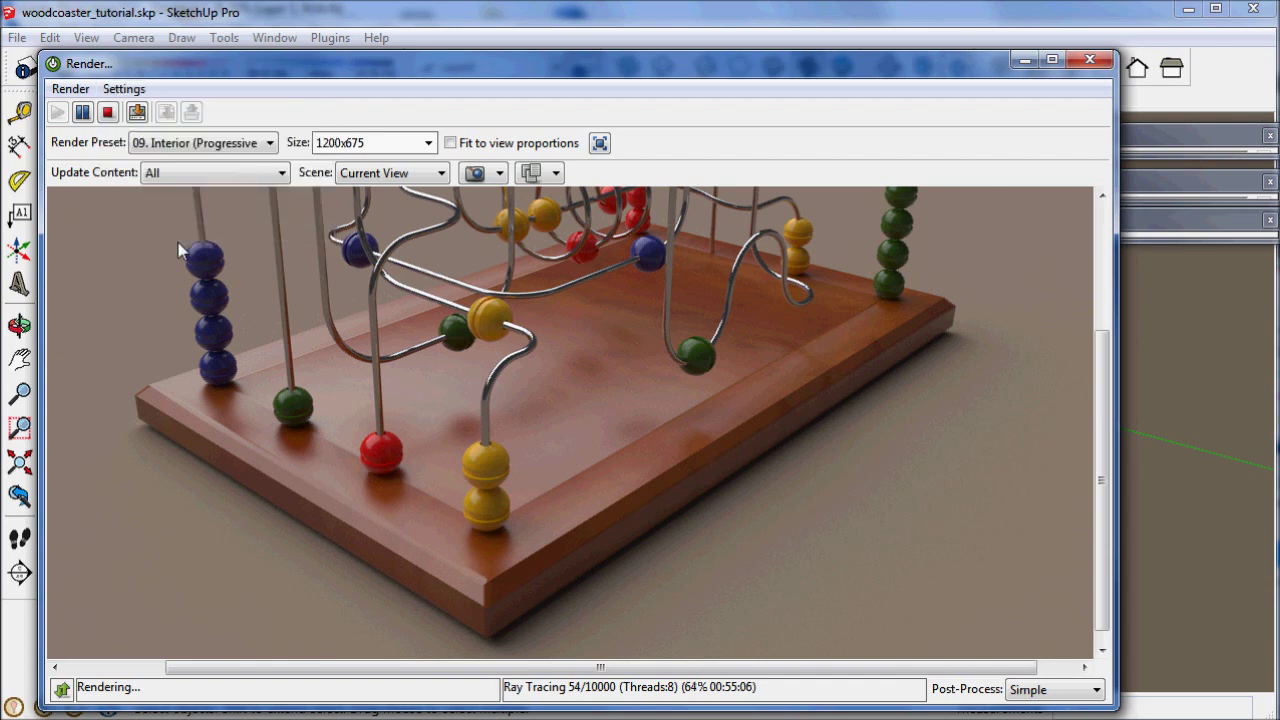
{"action": "left_click_drag", "start_coordinate": [773, 290], "coordinate": [770, 568]}
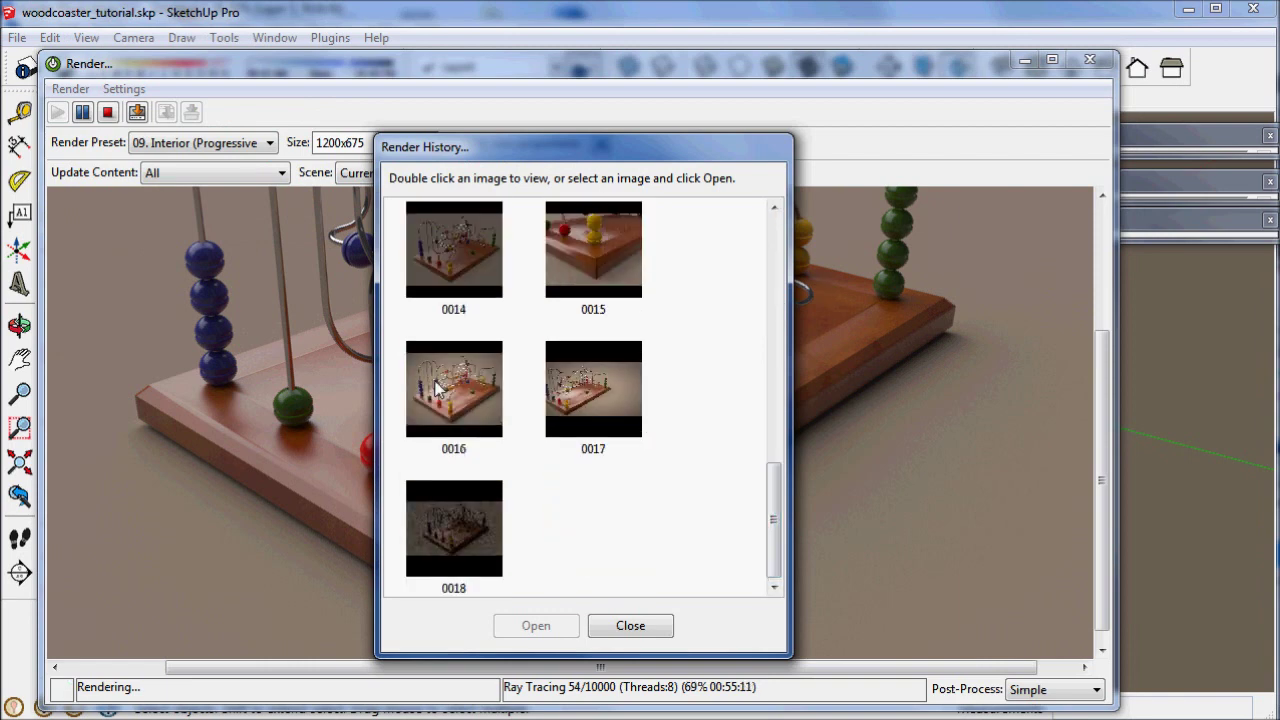
{"action": "double_click", "coordinate": [437, 388]}
{"action": "double_click", "coordinate": [584, 381]}
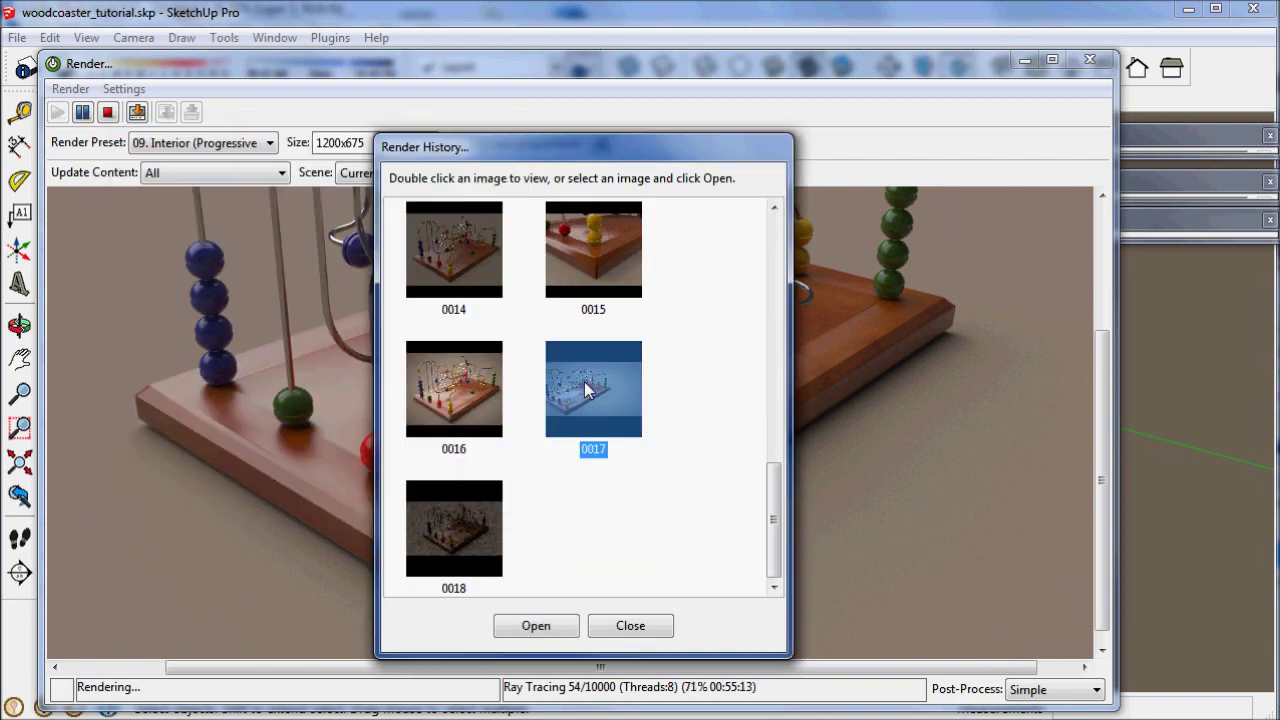
{"action": "left_click_drag", "start_coordinate": [356, 166], "coordinate": [842, 190]}
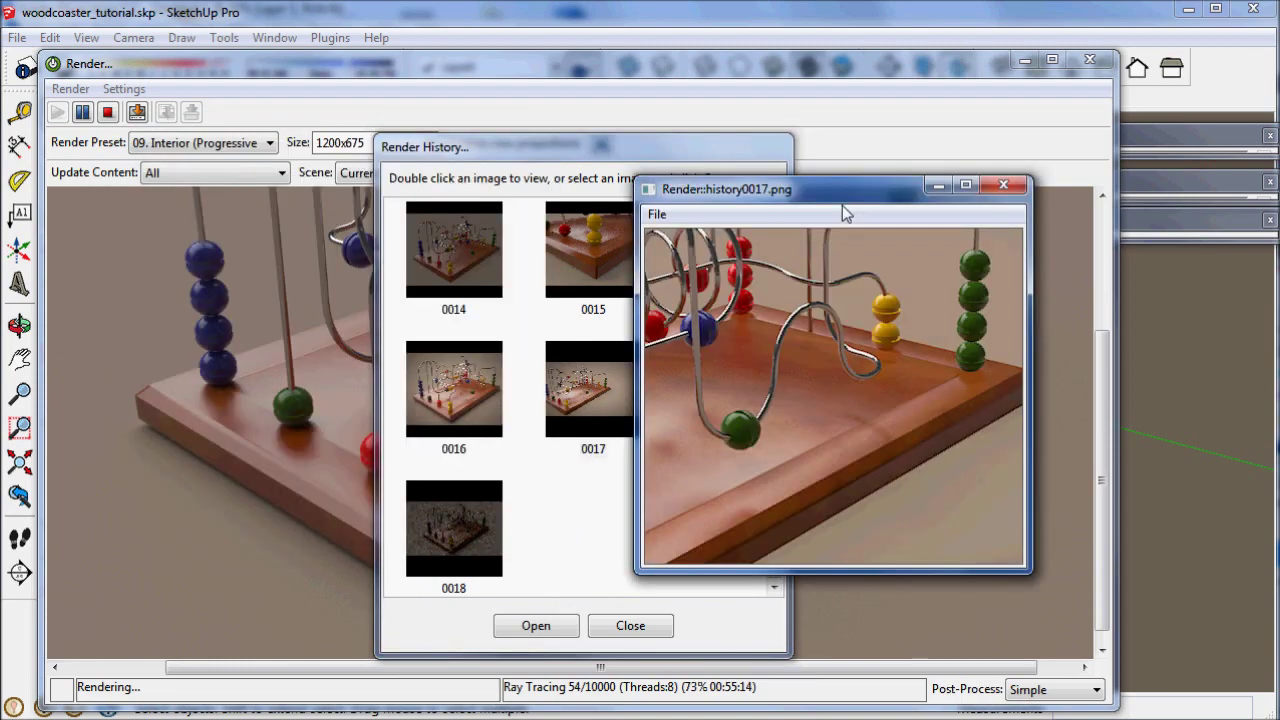
{"action": "left_click", "coordinate": [663, 152]}
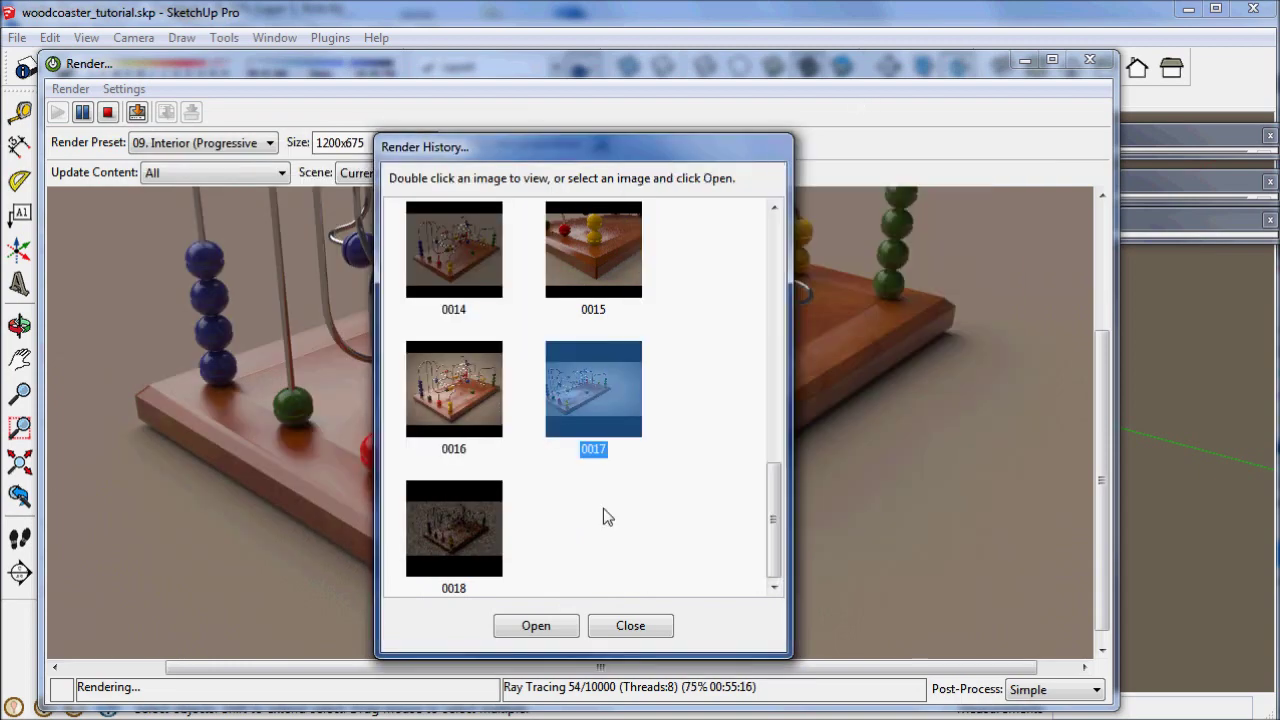
{"action": "double_click", "coordinate": [460, 520]}
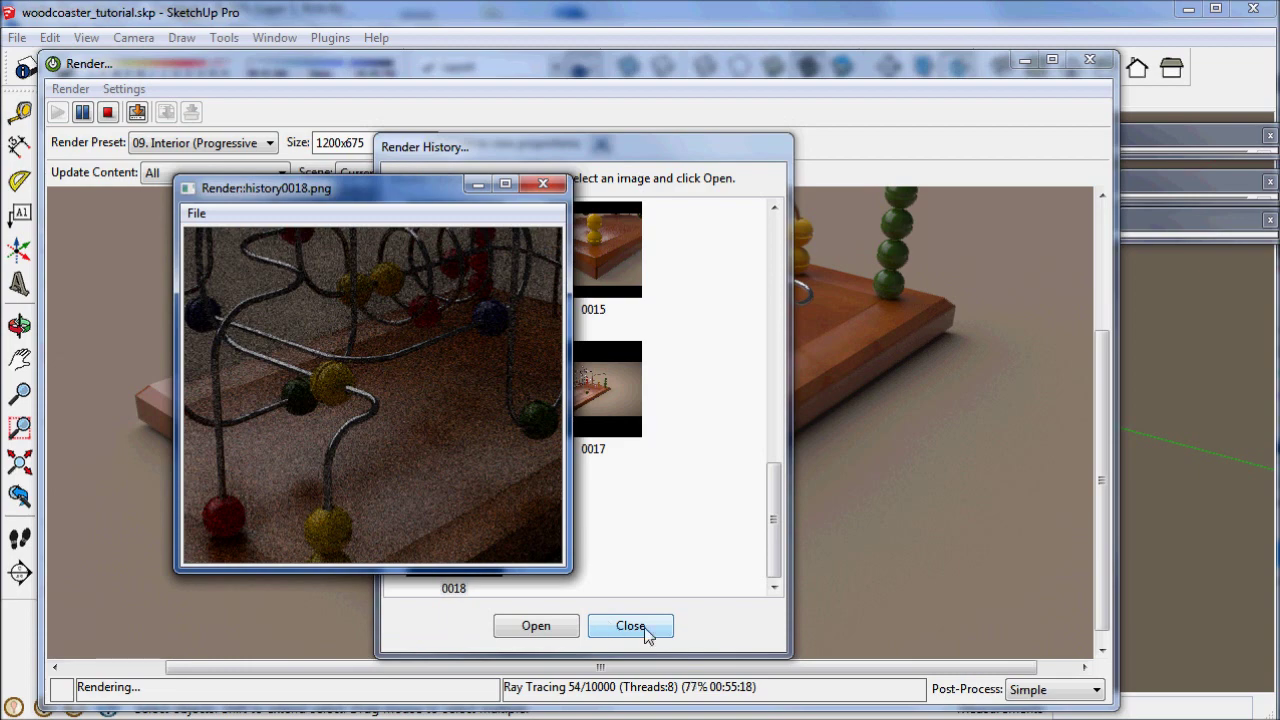
{"action": "left_click", "coordinate": [645, 630]}
{"action": "left_click", "coordinate": [630, 626]}
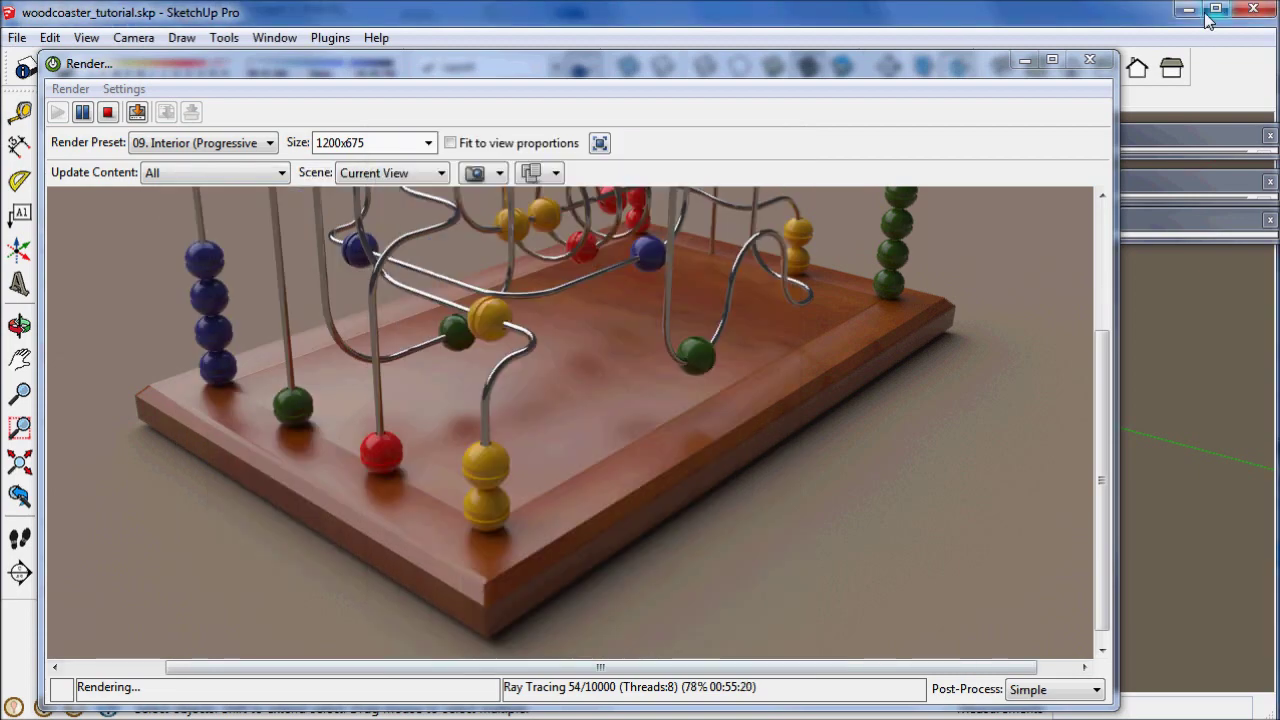
Rearrange and enlarge the history0016, 0017 and 0018 viewers to compare them
{"action": "left_click", "coordinate": [1024, 60]}
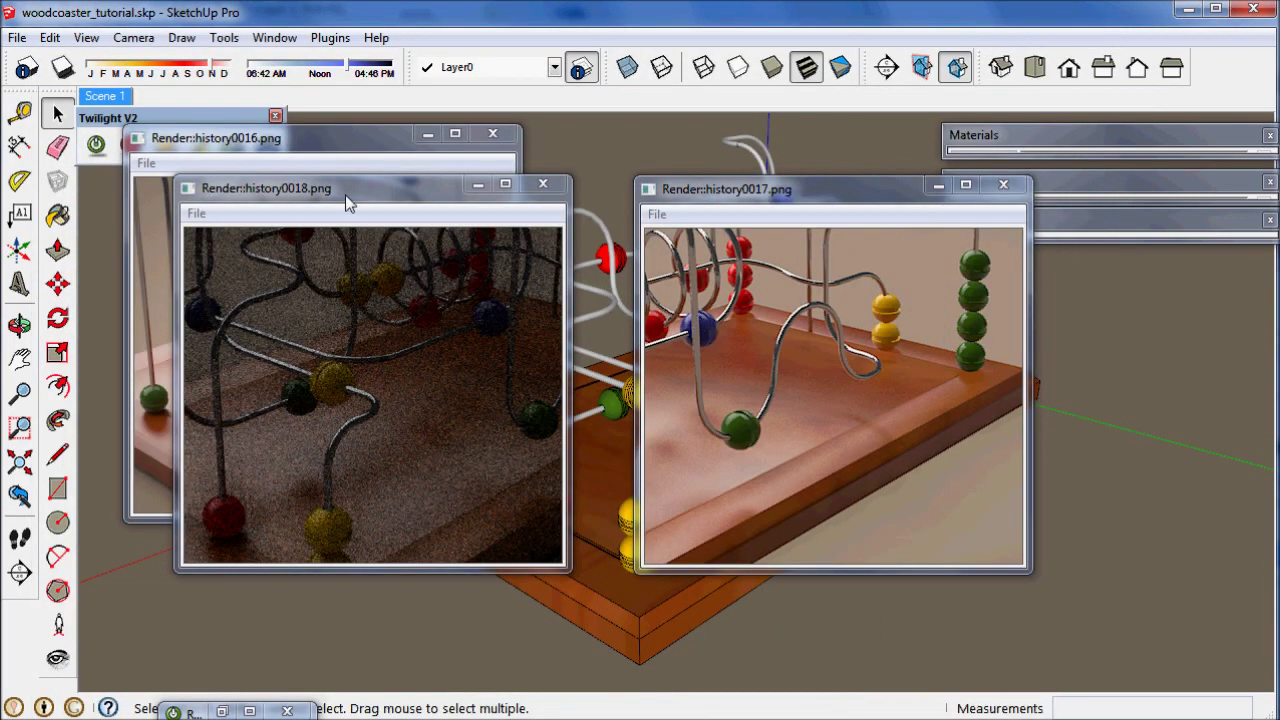
{"action": "left_click", "coordinate": [345, 194]}
{"action": "left_click_drag", "start_coordinate": [475, 199], "coordinate": [711, 256]}
{"action": "left_click", "coordinate": [330, 138]}
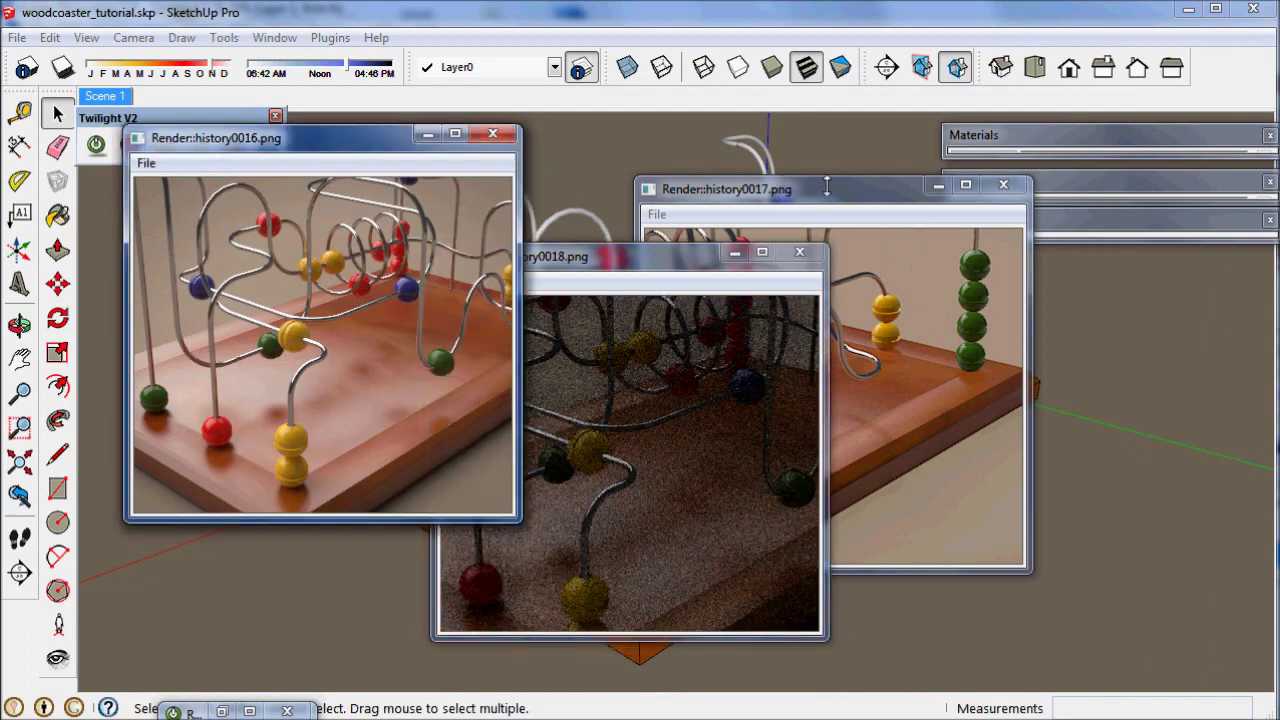
{"action": "left_click_drag", "start_coordinate": [840, 192], "coordinate": [899, 100]}
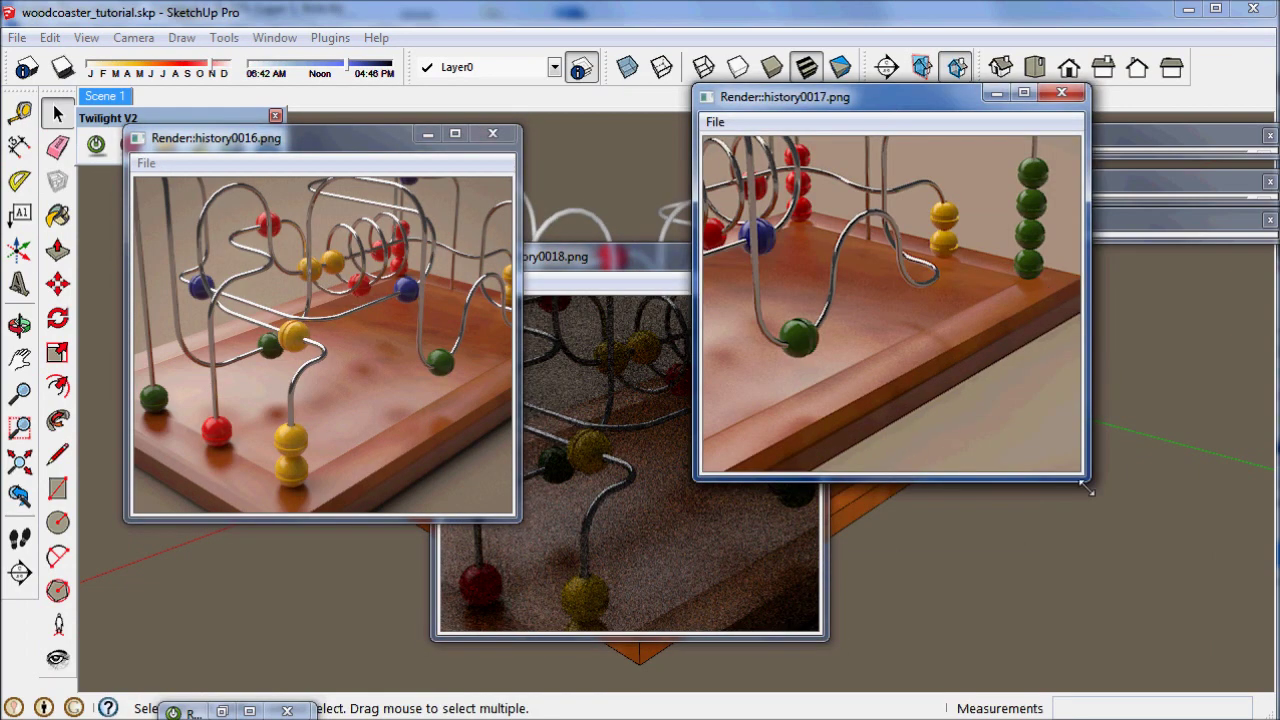
{"action": "left_click_drag", "start_coordinate": [1083, 478], "coordinate": [1279, 686]}
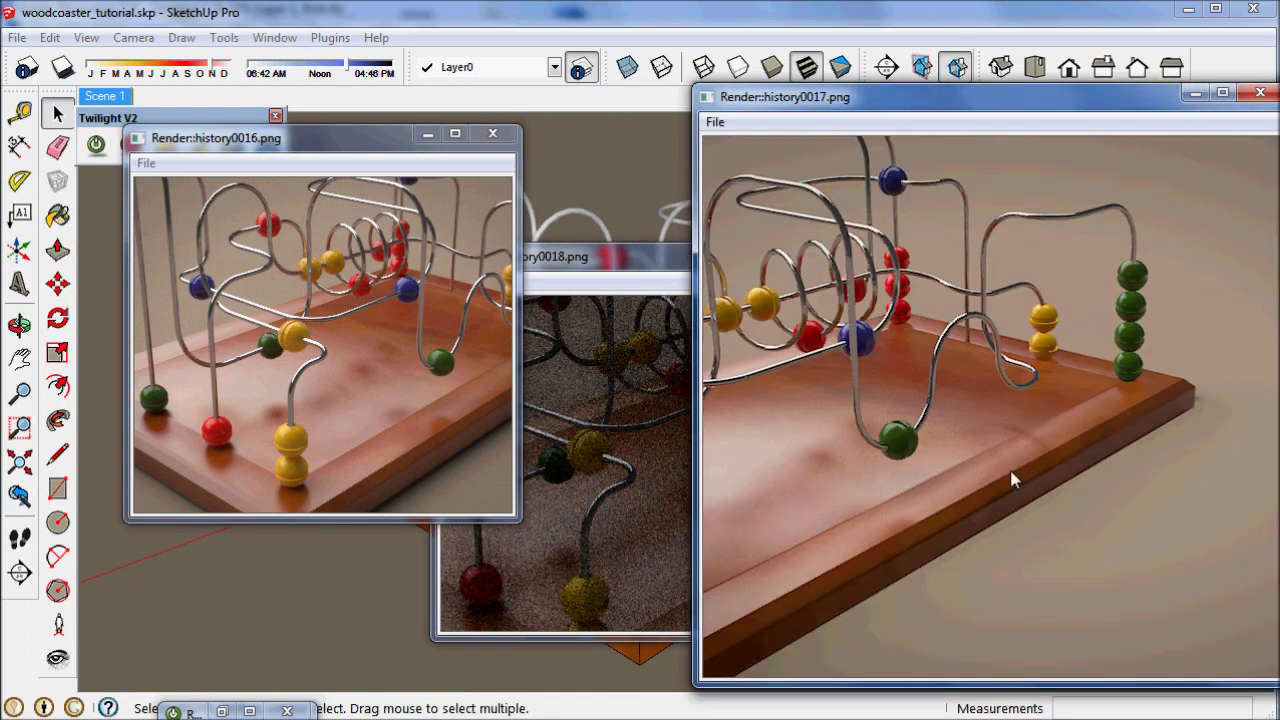
{"action": "left_click_drag", "start_coordinate": [695, 400], "coordinate": [474, 370]}
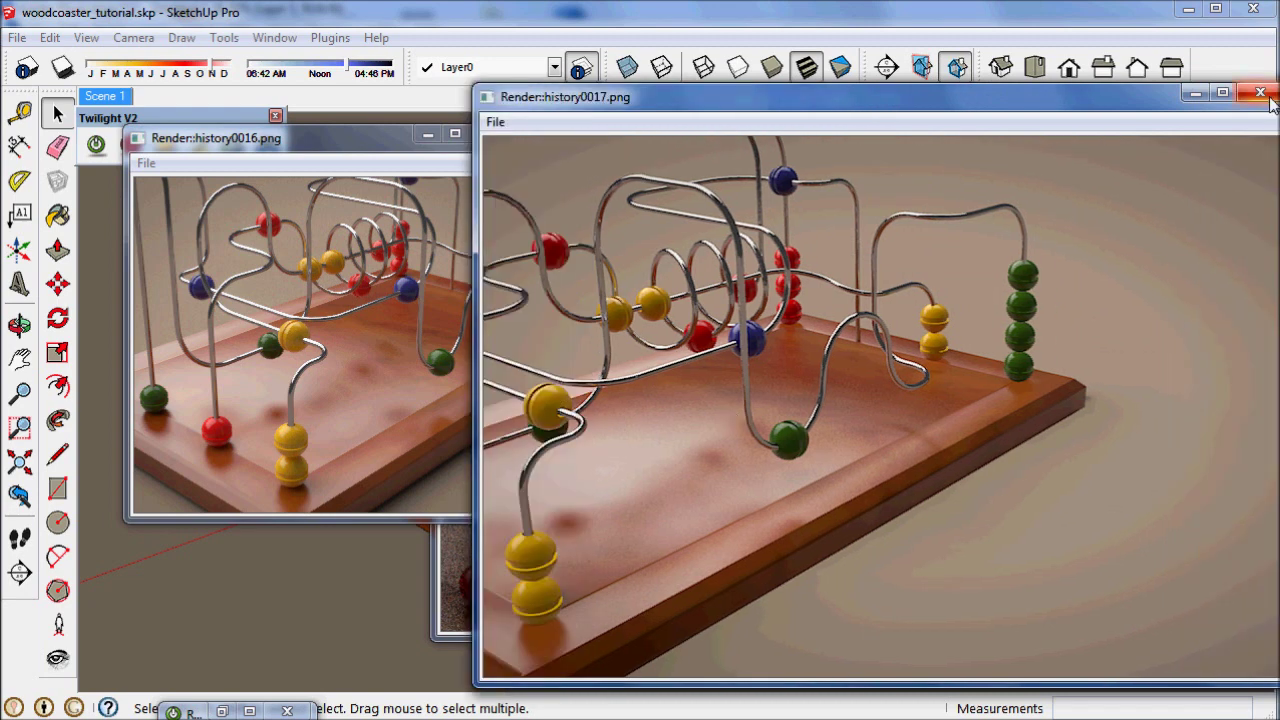
Widen the history0017 viewer further, then close the 0017 and 0016 viewers
{"action": "left_click", "coordinate": [495, 121]}
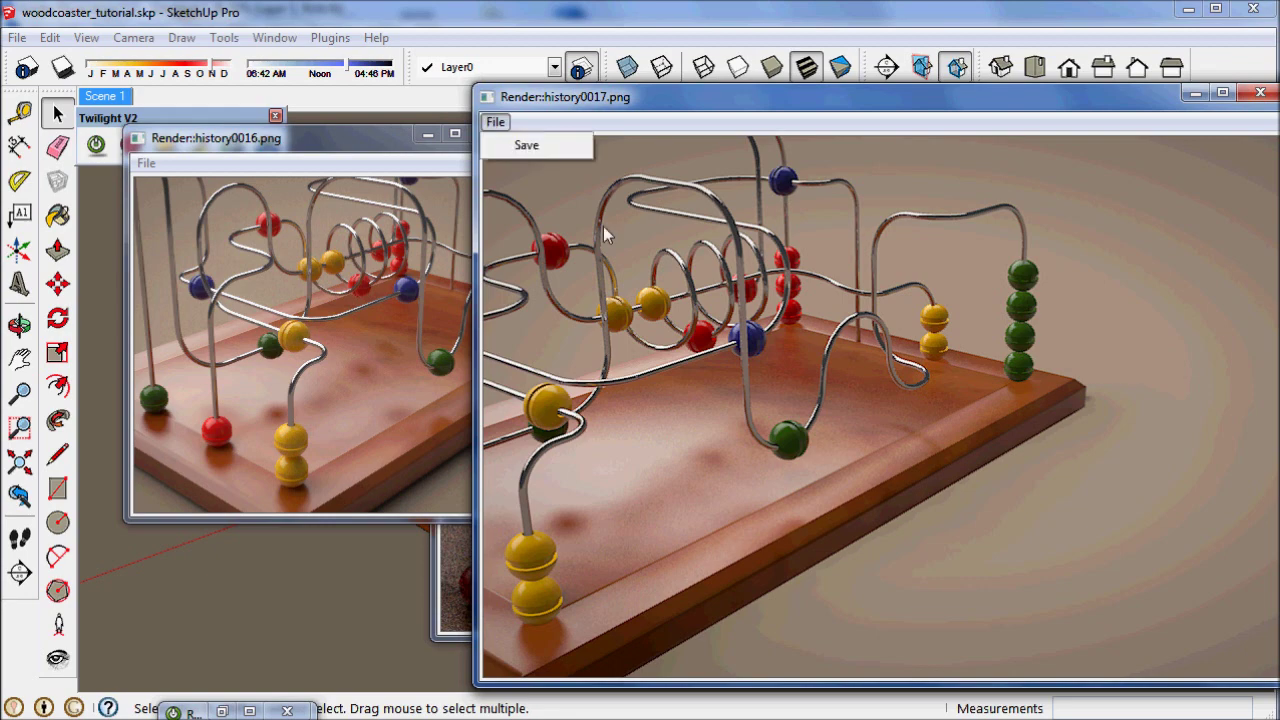
{"action": "left_click", "coordinate": [527, 146]}
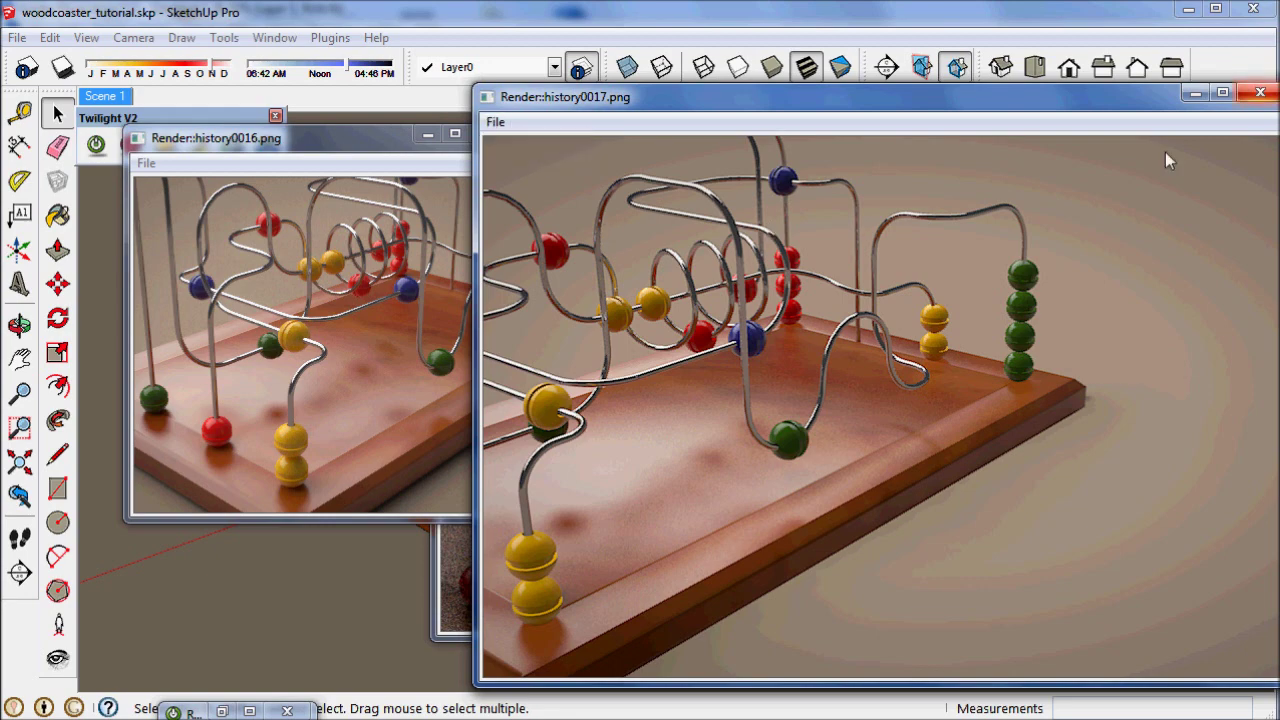
{"action": "left_click_drag", "start_coordinate": [993, 98], "coordinate": [755, 55]}
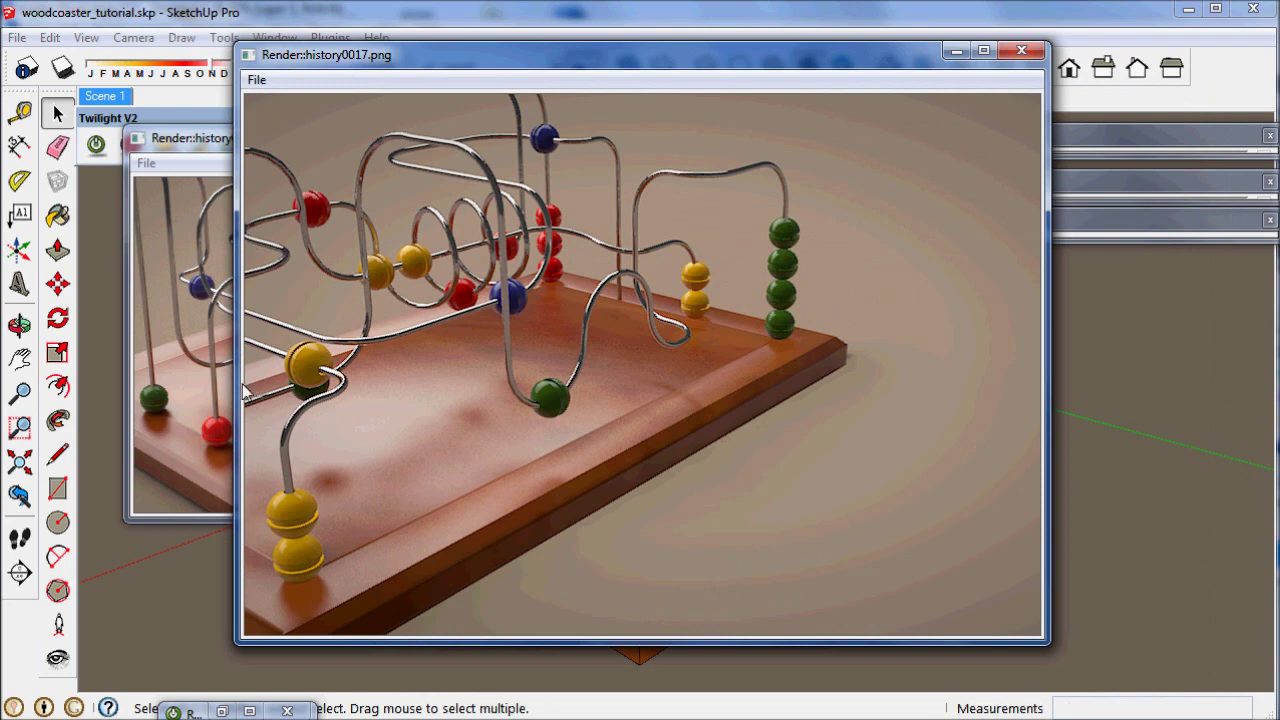
{"action": "left_click_drag", "start_coordinate": [219, 386], "coordinate": [137, 386]}
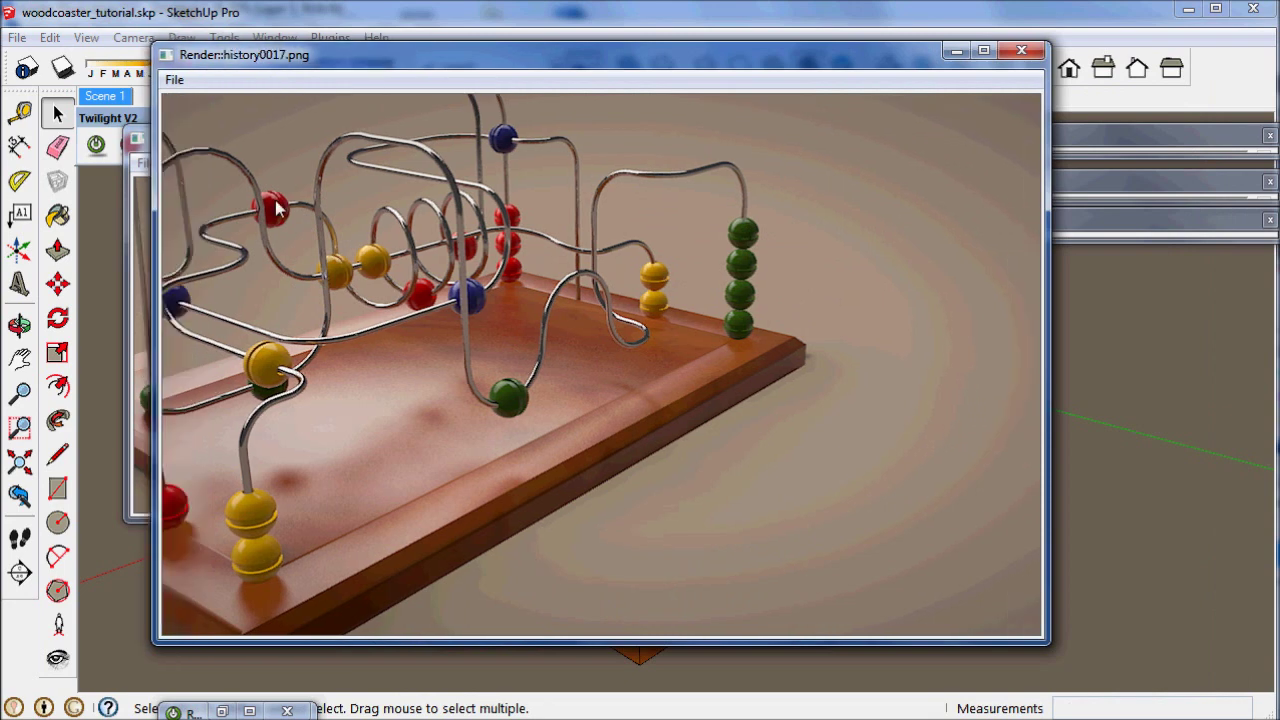
{"action": "left_click", "coordinate": [1018, 52]}
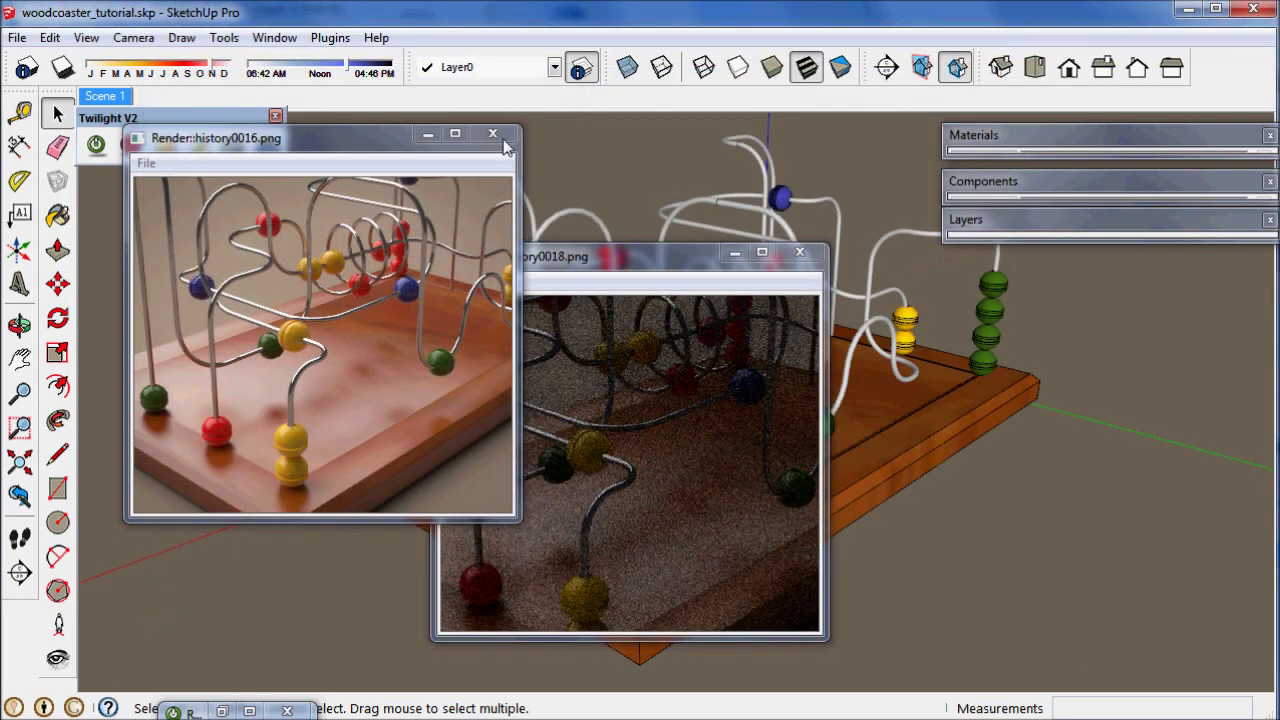
{"action": "left_click", "coordinate": [500, 135]}
Close the history0018 viewer and bring the running Interior render back full screen
{"action": "left_click", "coordinate": [799, 252]}
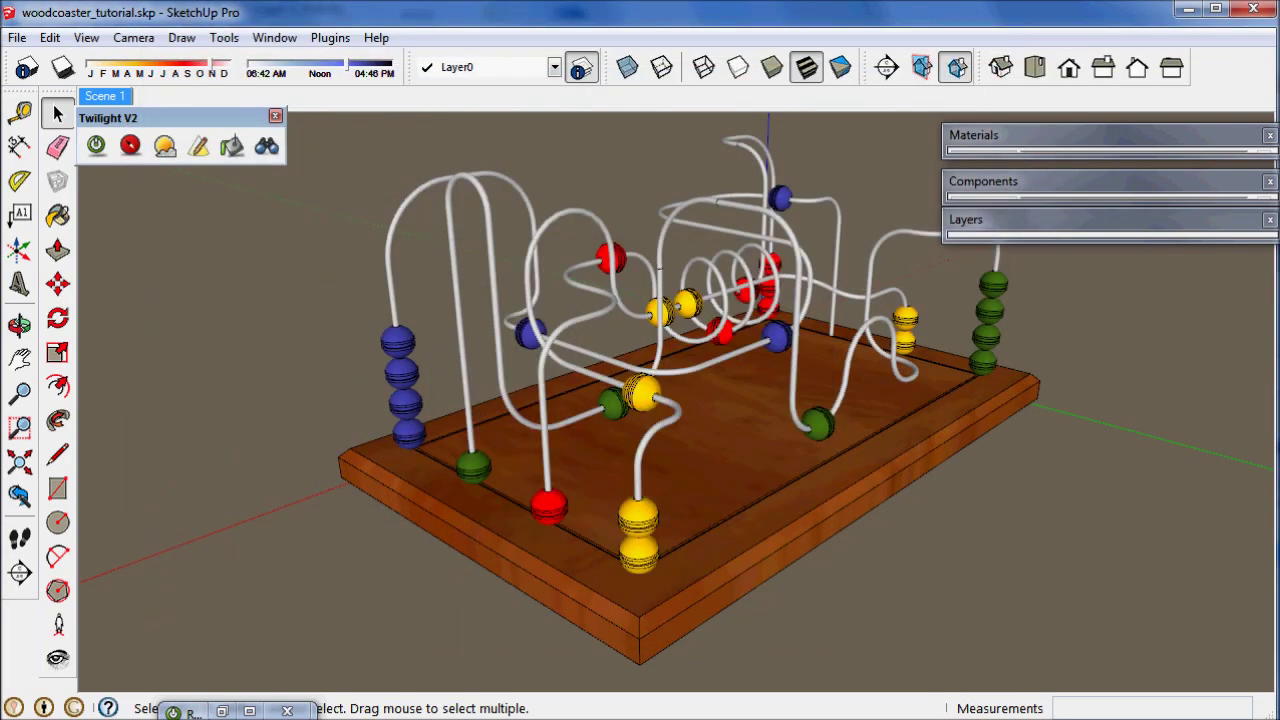
{"action": "left_click", "coordinate": [249, 711]}
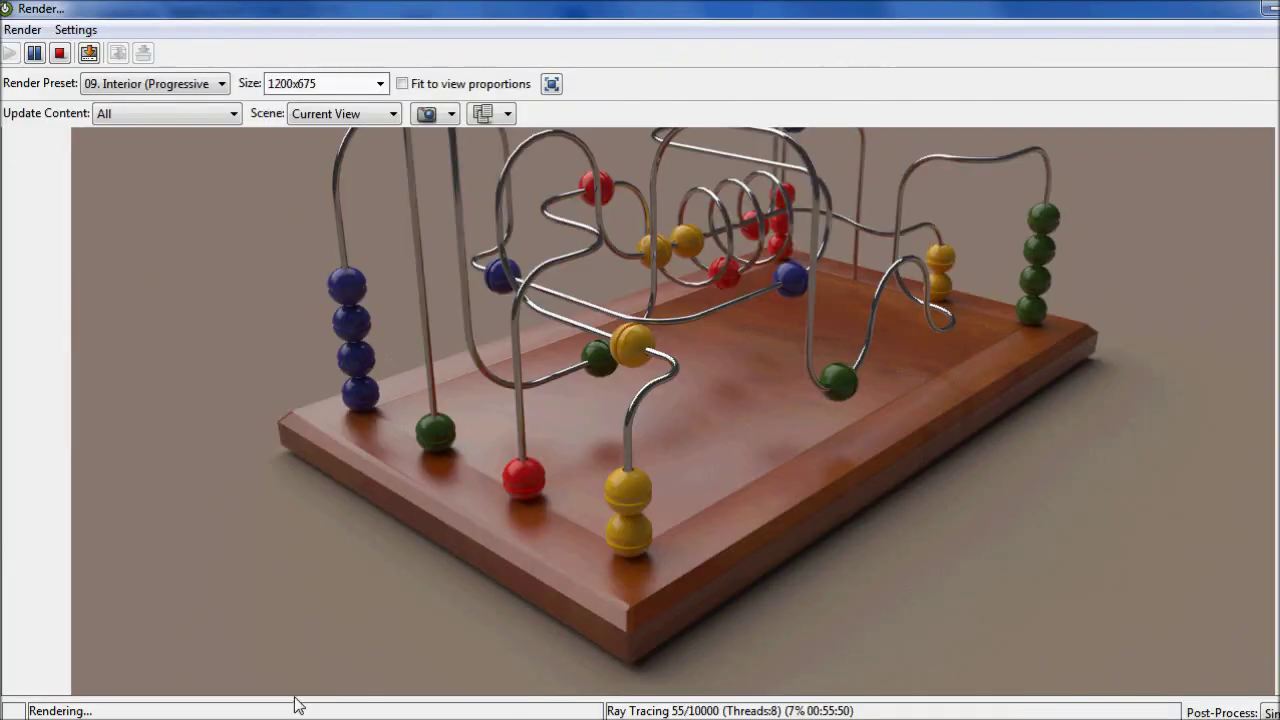
{"action": "scroll", "coordinate": [652, 397], "scroll_direction": "up", "scroll_amount": 3}
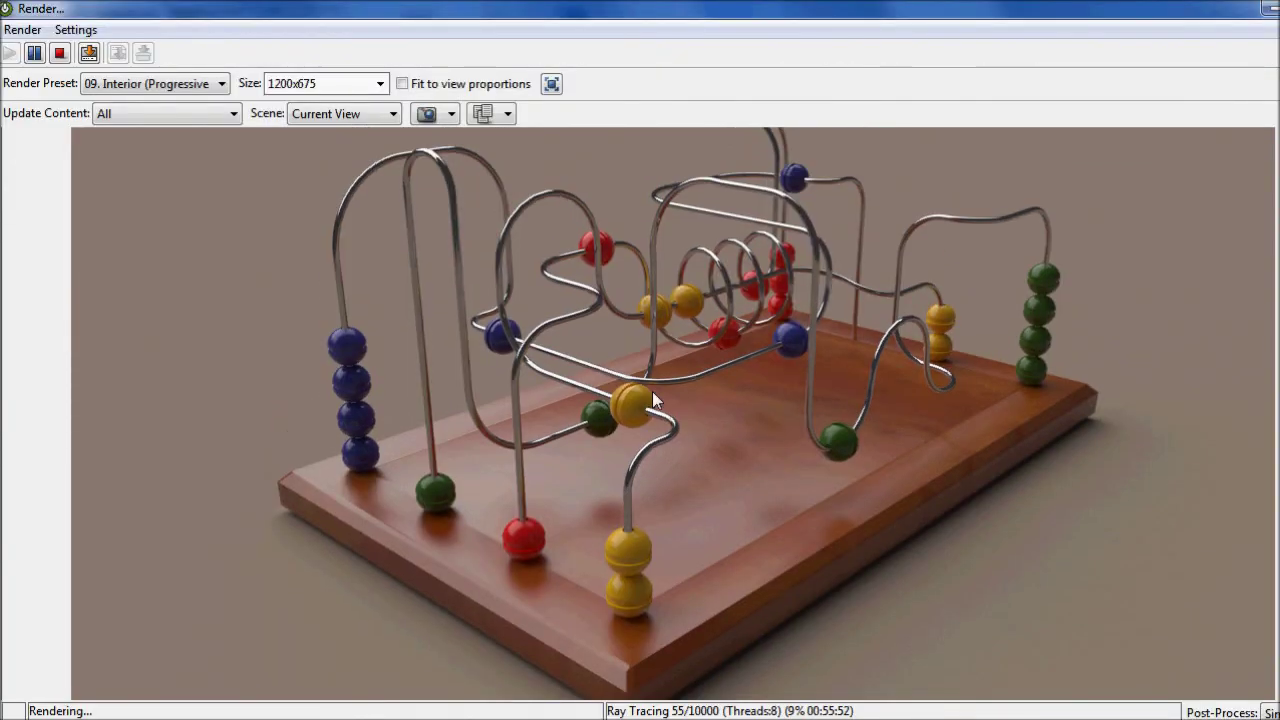
{"action": "right_click", "coordinate": [659, 394]}
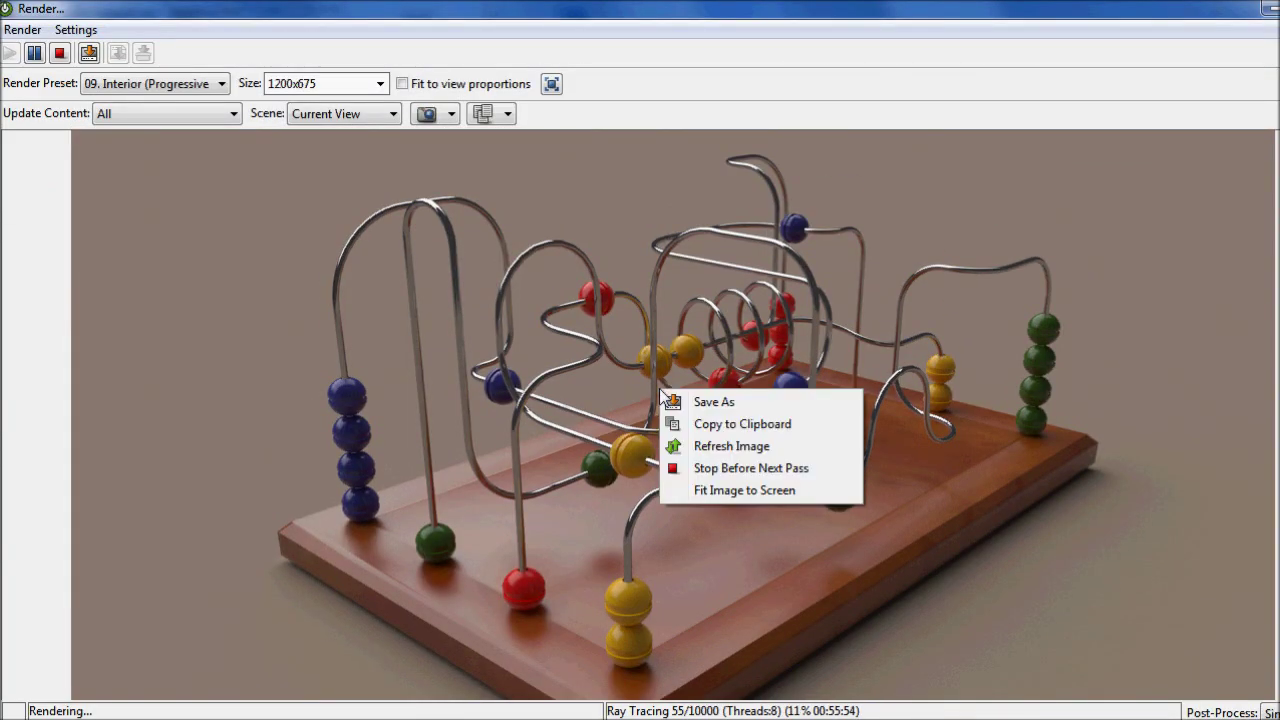
{"action": "left_click", "coordinate": [612, 493]}
{"action": "right_click", "coordinate": [698, 356]}
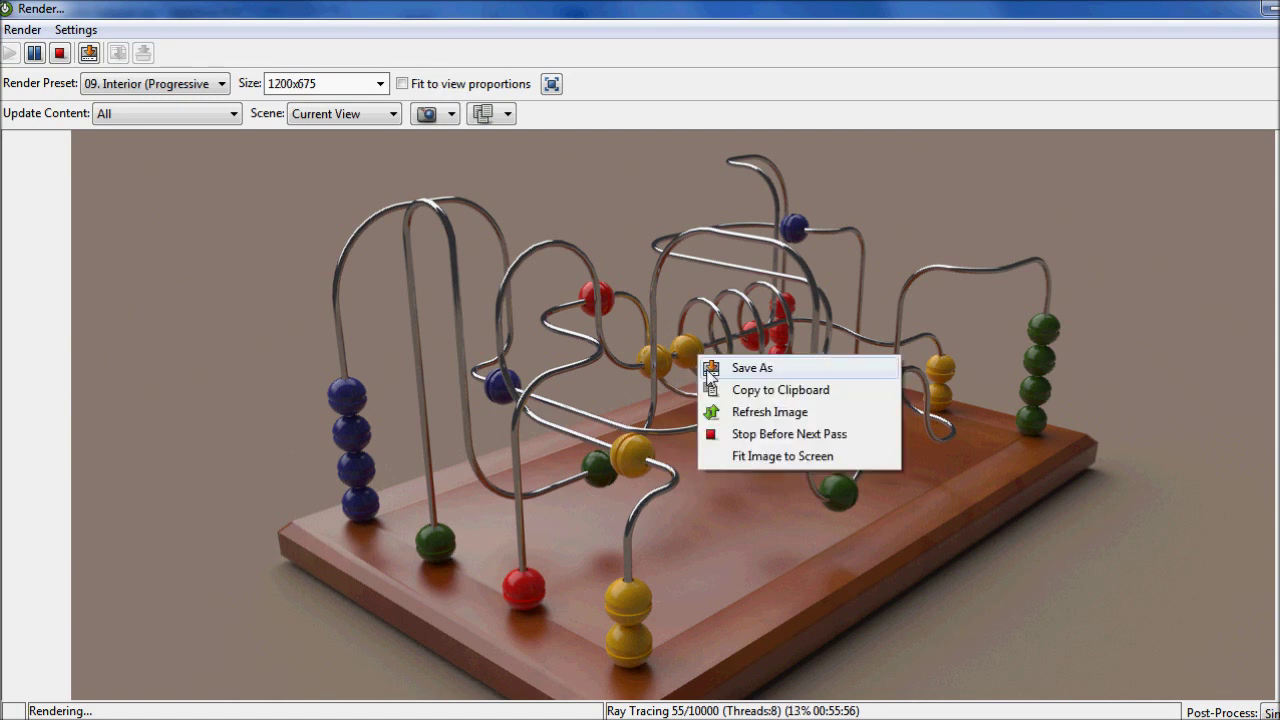
{"action": "left_click", "coordinate": [744, 457]}
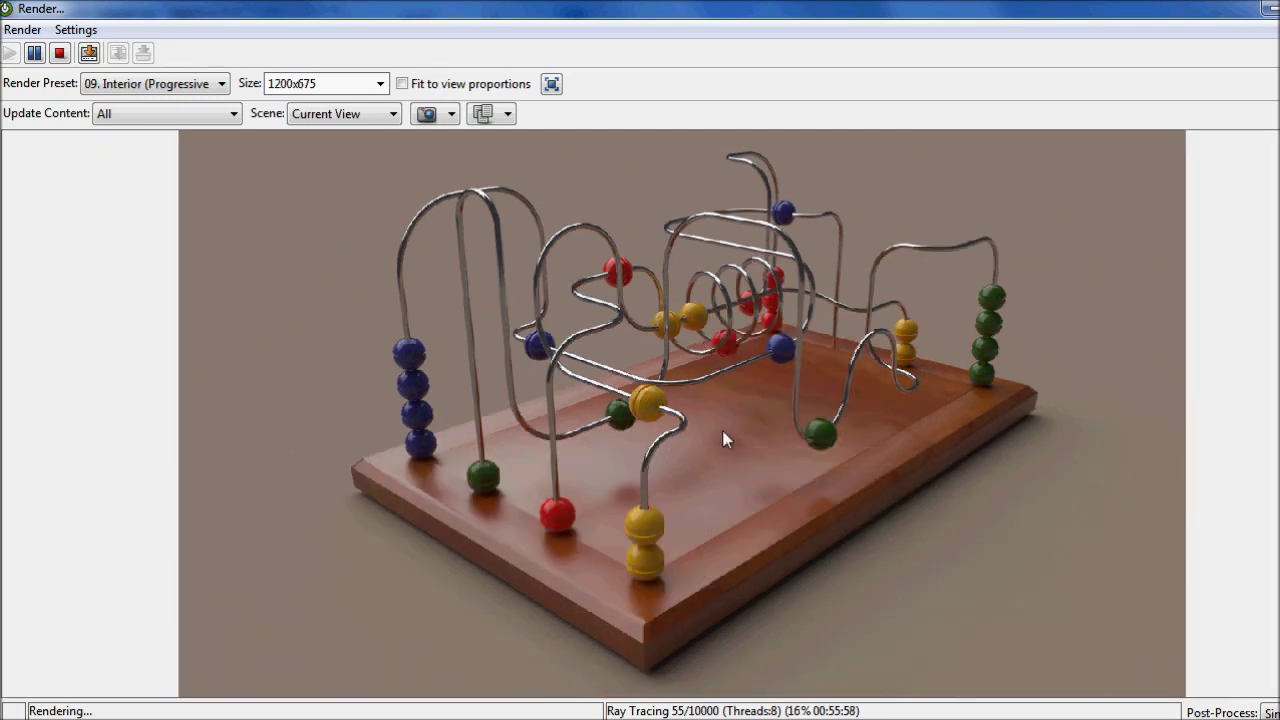
{"action": "right_click", "coordinate": [686, 356]}
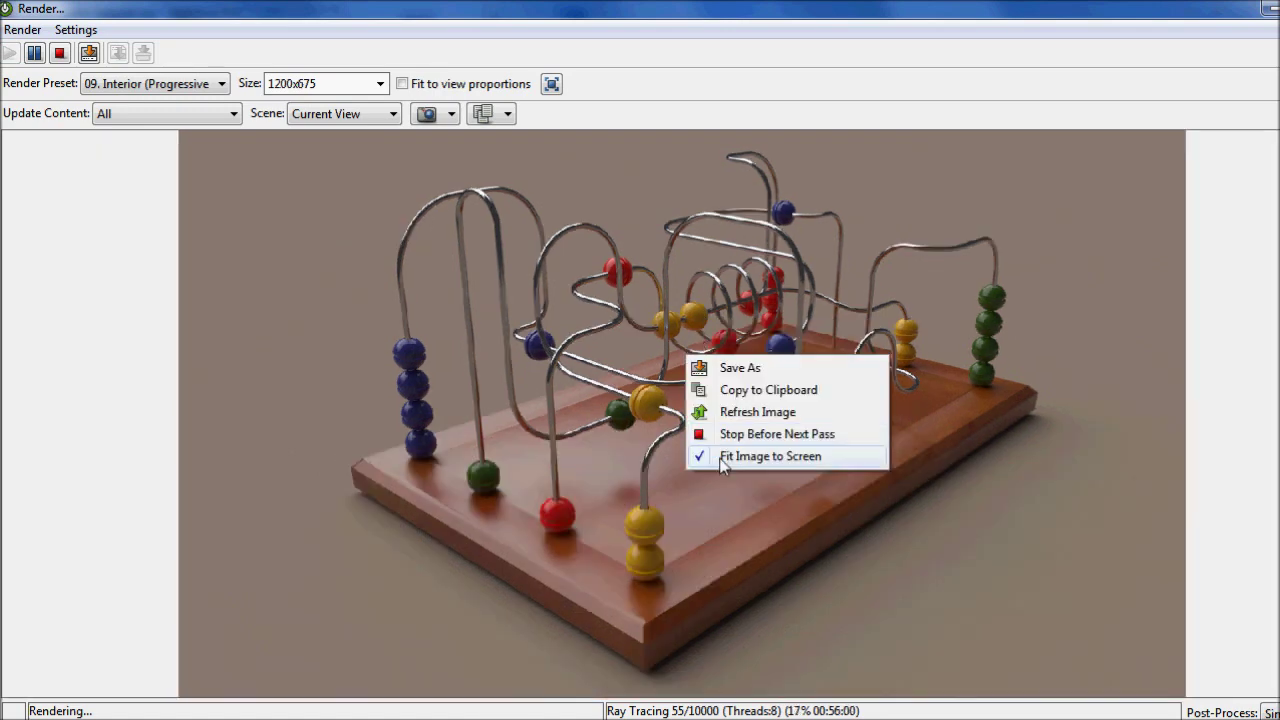
{"action": "left_click", "coordinate": [728, 458]}
{"action": "scroll", "coordinate": [675, 415], "scroll_direction": "down", "scroll_amount": 3}
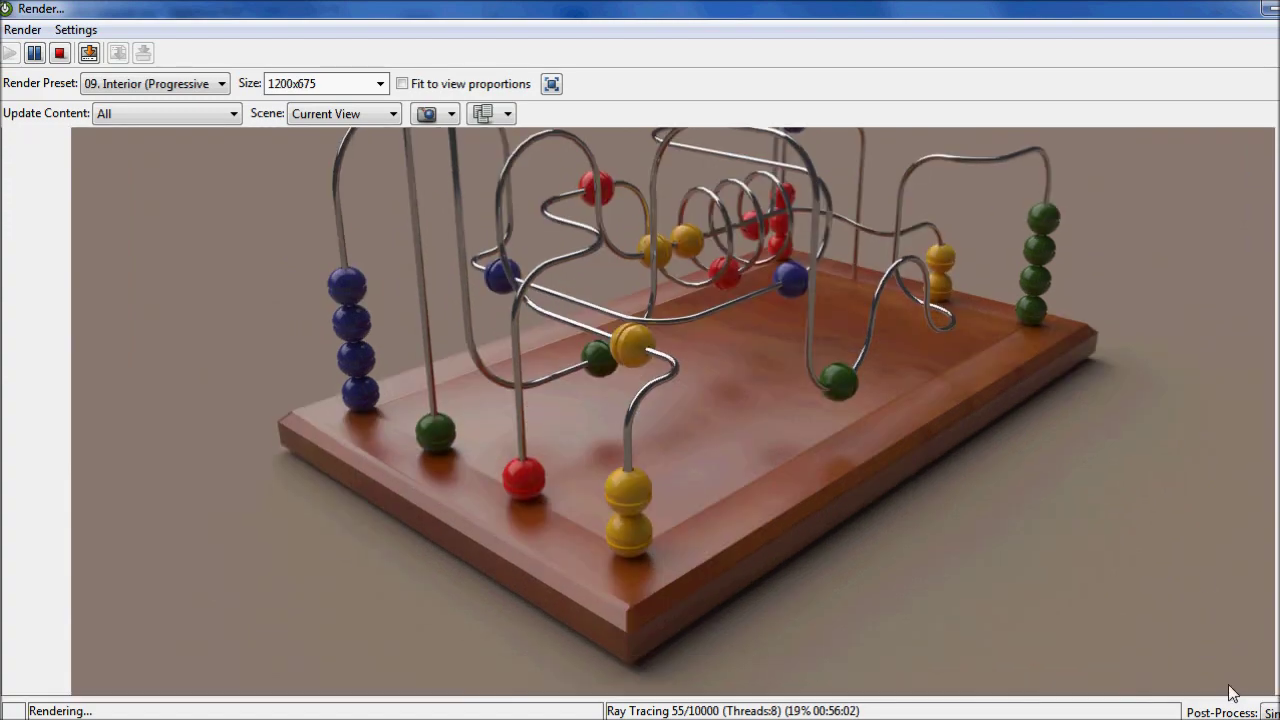
Restore the render window, fit the whole image, and stop the render at 00:56:19
{"action": "key", "text": "super+Down"}
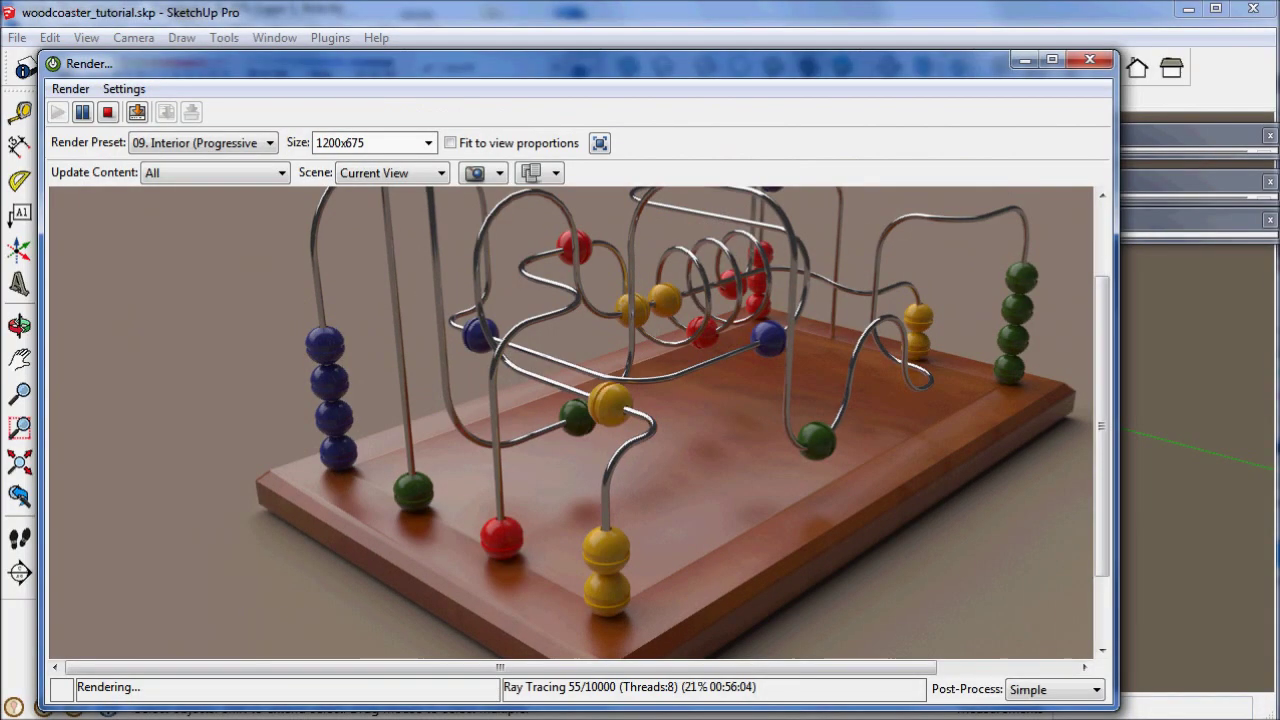
{"action": "left_click_drag", "start_coordinate": [1098, 347], "coordinate": [1095, 400]}
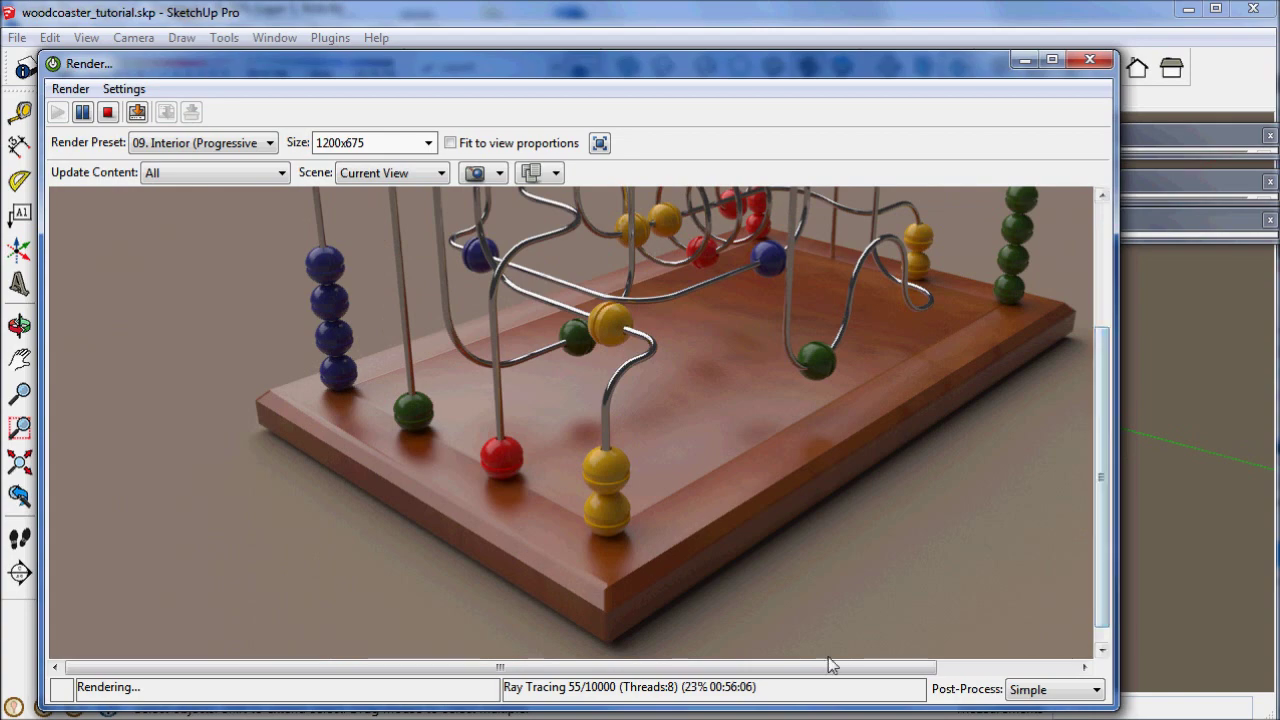
{"action": "left_click_drag", "start_coordinate": [760, 667], "coordinate": [735, 401]}
{"action": "right_click", "coordinate": [735, 401]}
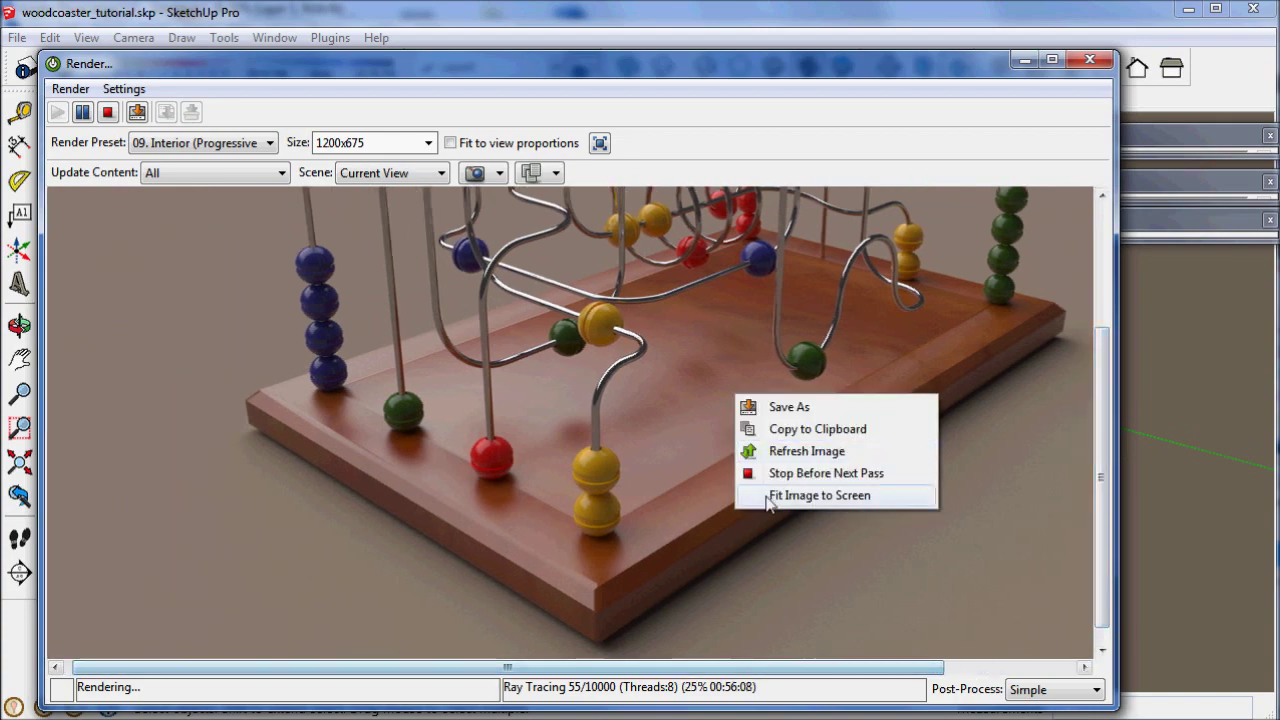
{"action": "left_click", "coordinate": [775, 494]}
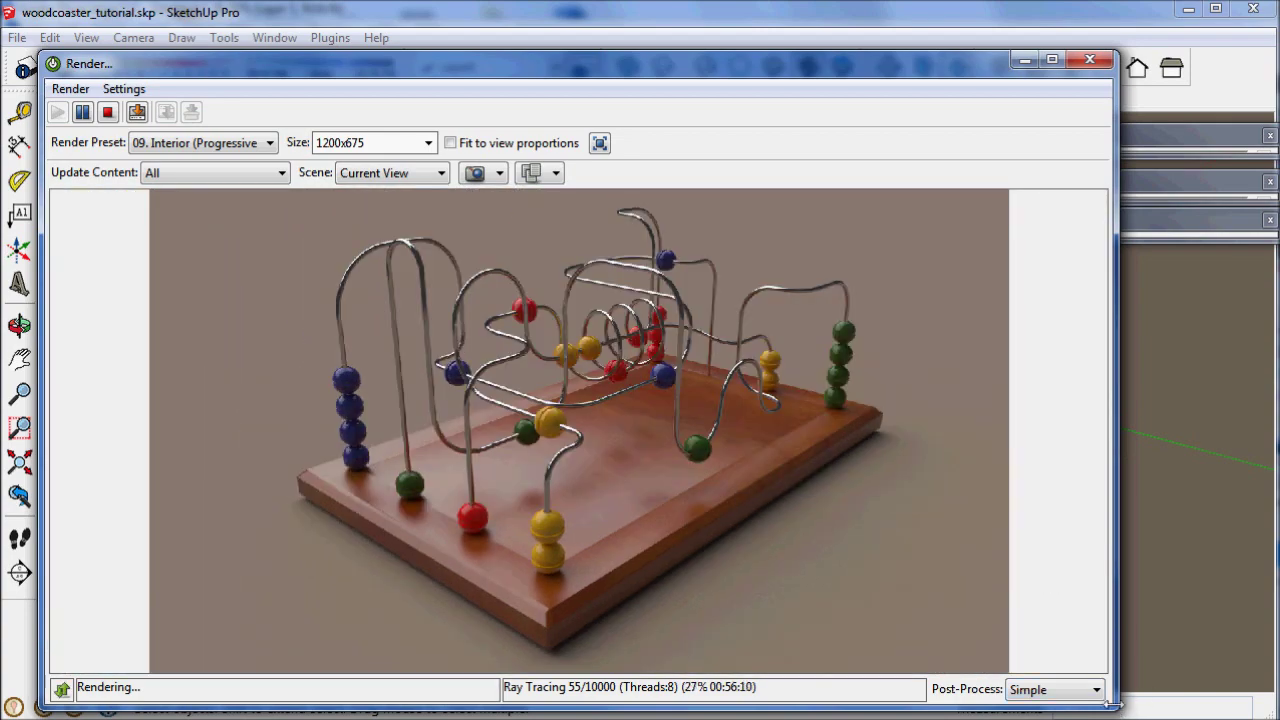
{"action": "left_click_drag", "start_coordinate": [1108, 706], "coordinate": [572, 706]}
{"action": "left_click_drag", "start_coordinate": [570, 610], "coordinate": [802, 600]}
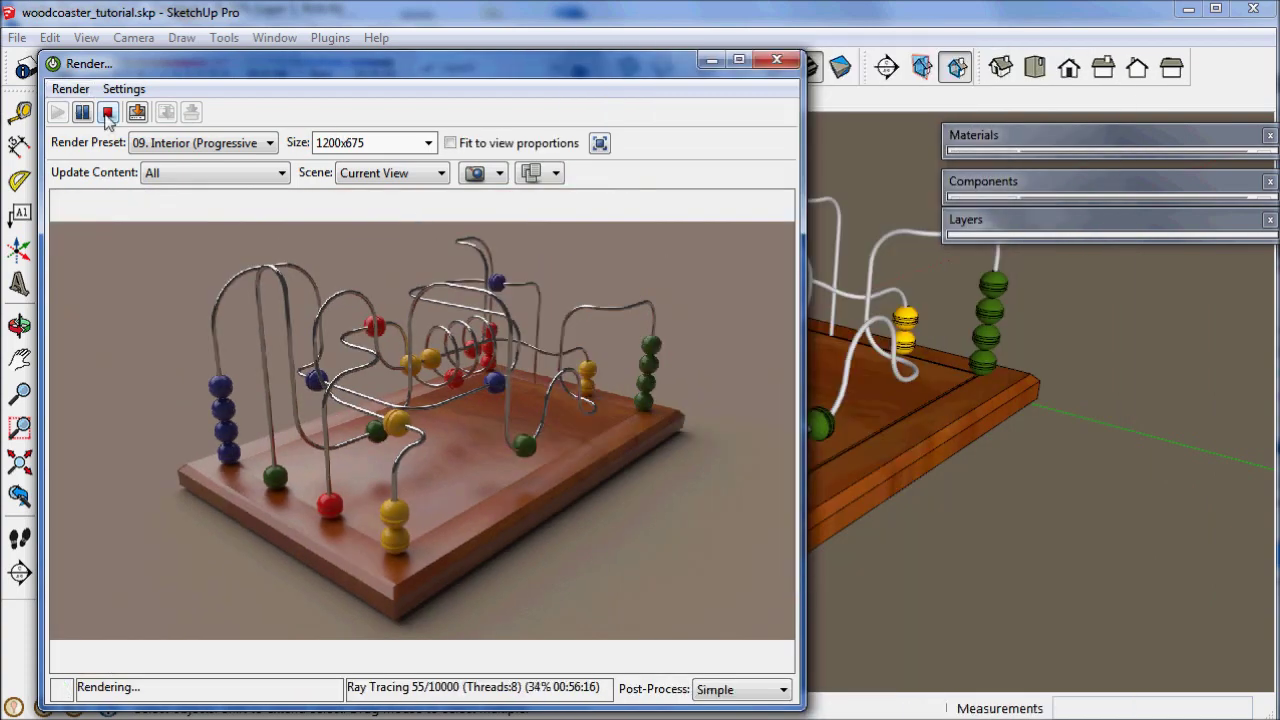
{"action": "left_click", "coordinate": [108, 113]}
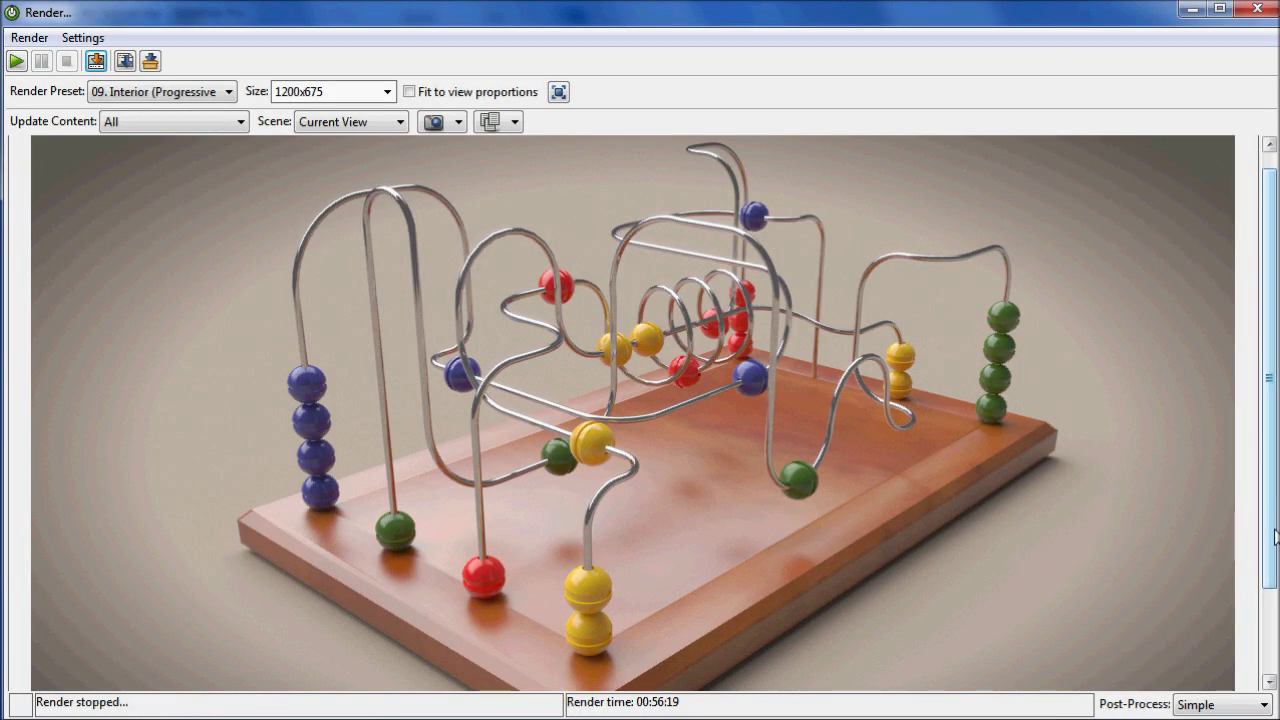
{"action": "left_click_drag", "start_coordinate": [1275, 533], "coordinate": [1275, 590]}
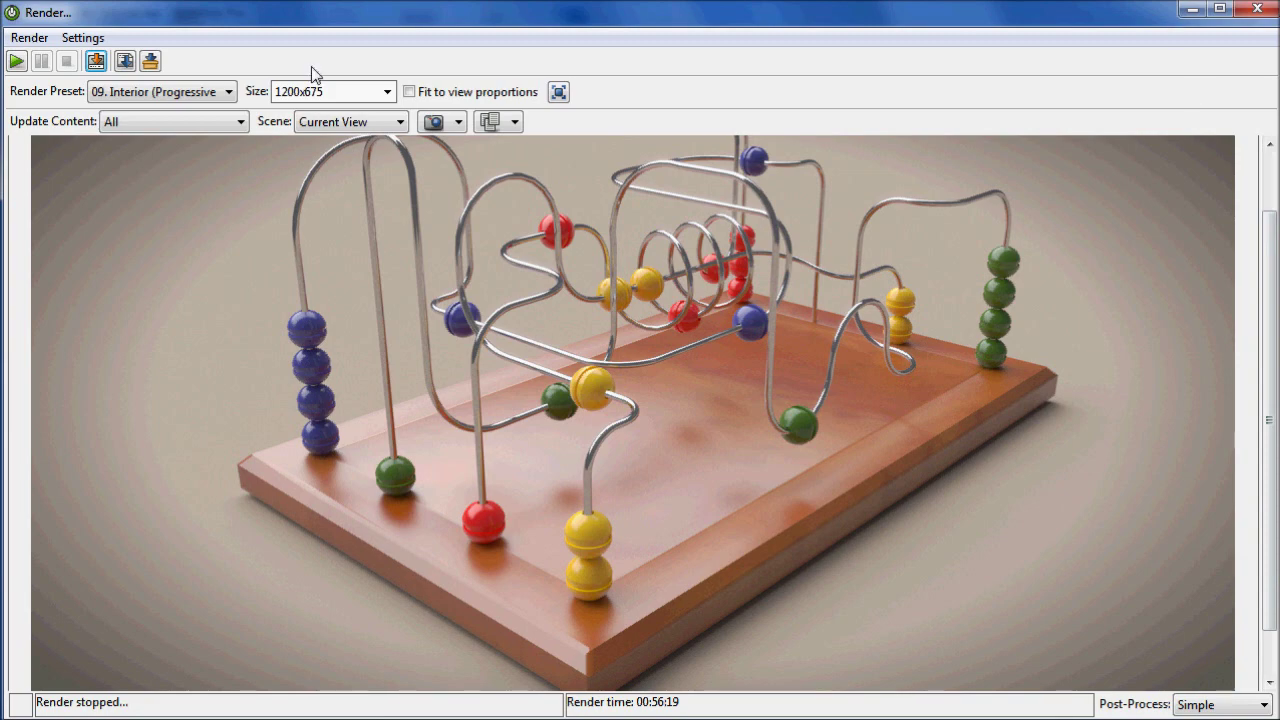
Drag the render window's left edge so it fills the right half beside the model
{"action": "mouse_move", "coordinate": [6, 101]}
{"action": "left_mouse_down"}
{"action": "mouse_move", "coordinate": [408, 128]}
{"action": "mouse_move", "coordinate": [774, 131]}
{"action": "mouse_move", "coordinate": [557, 131]}
{"action": "left_mouse_up"}
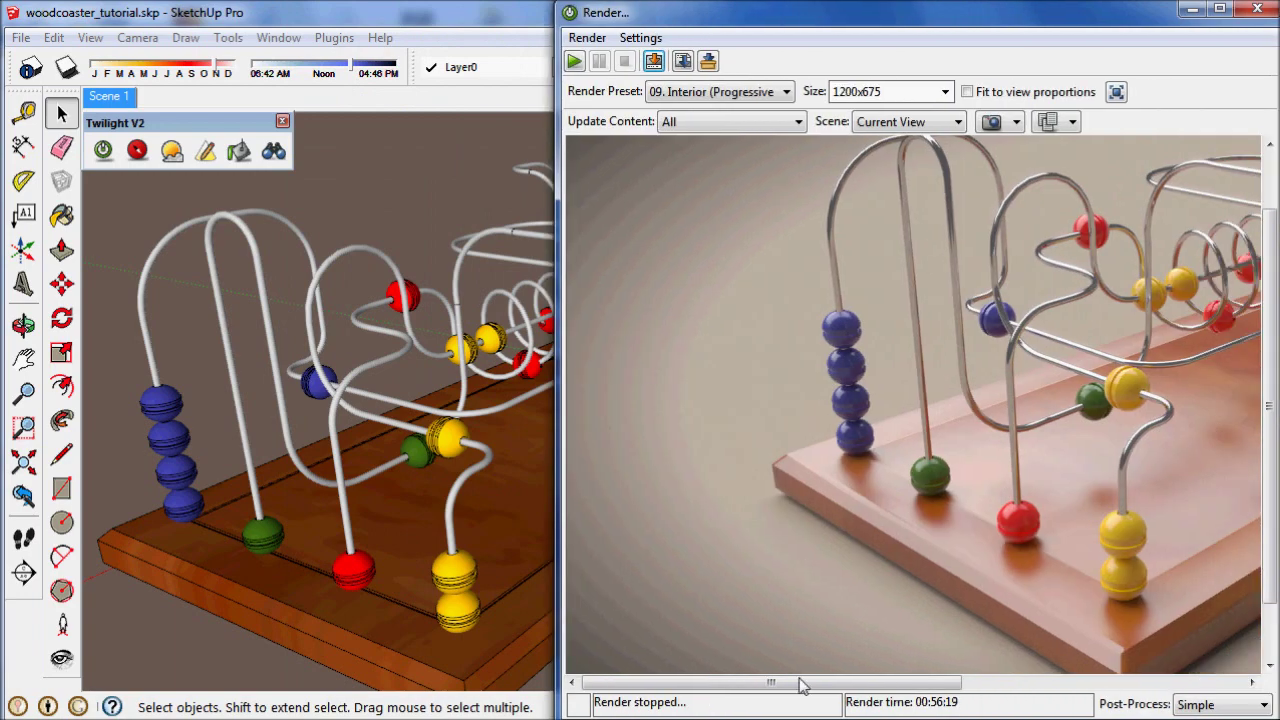